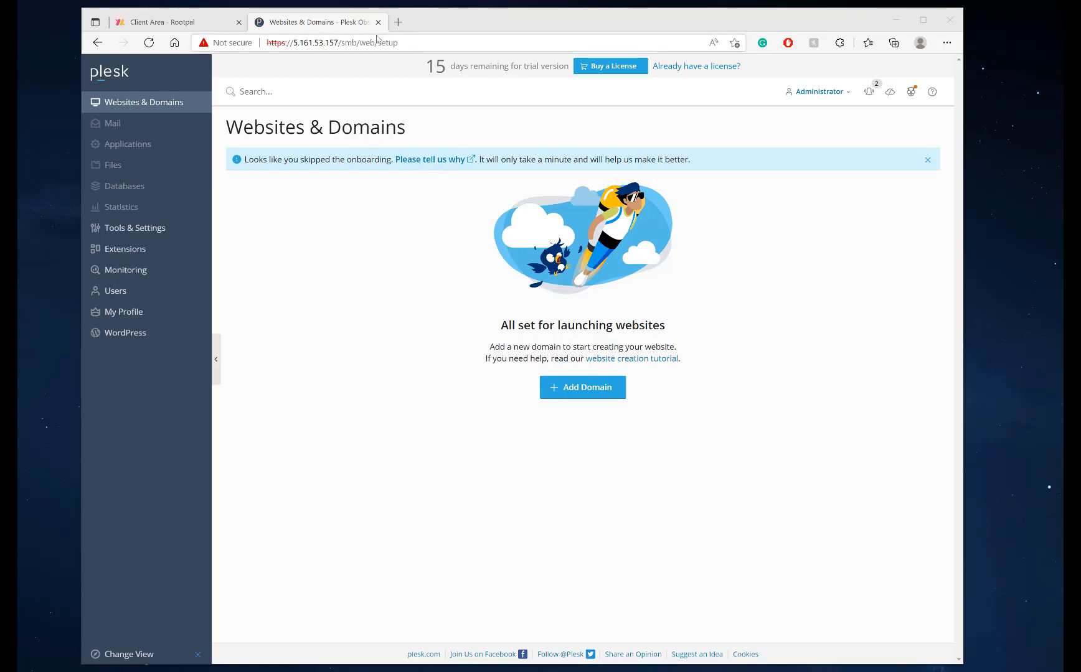
Open rootpal.com in a new tab and go to its Managed VPS Hosting page
left_click(398, 23)
type("root")
key("Return")
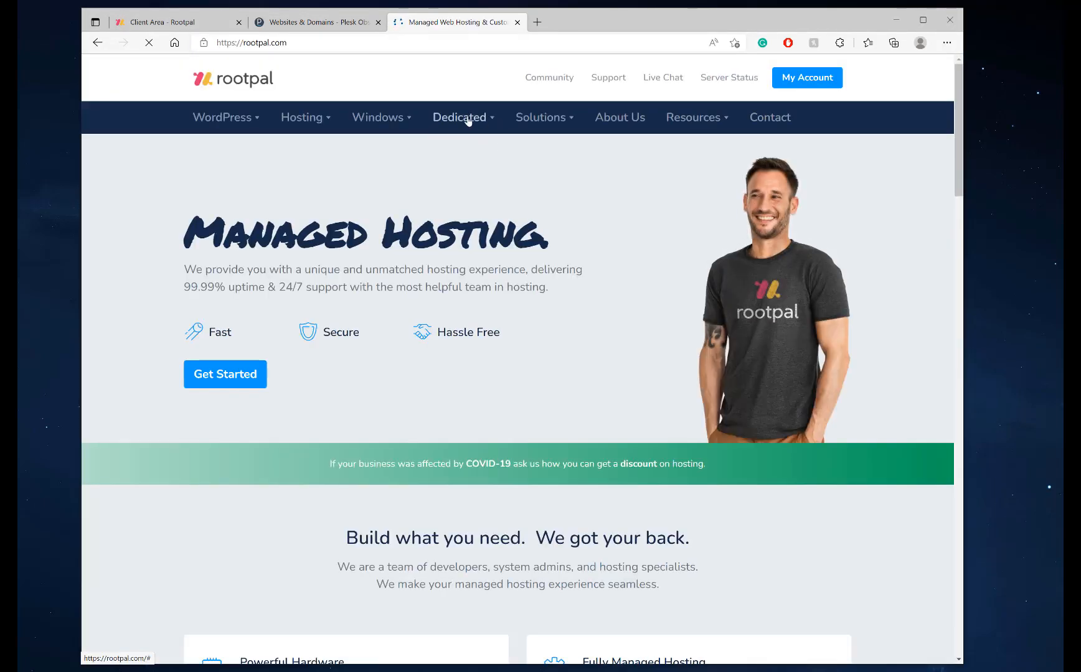
mouse_move(436, 122)
left_click(467, 154)
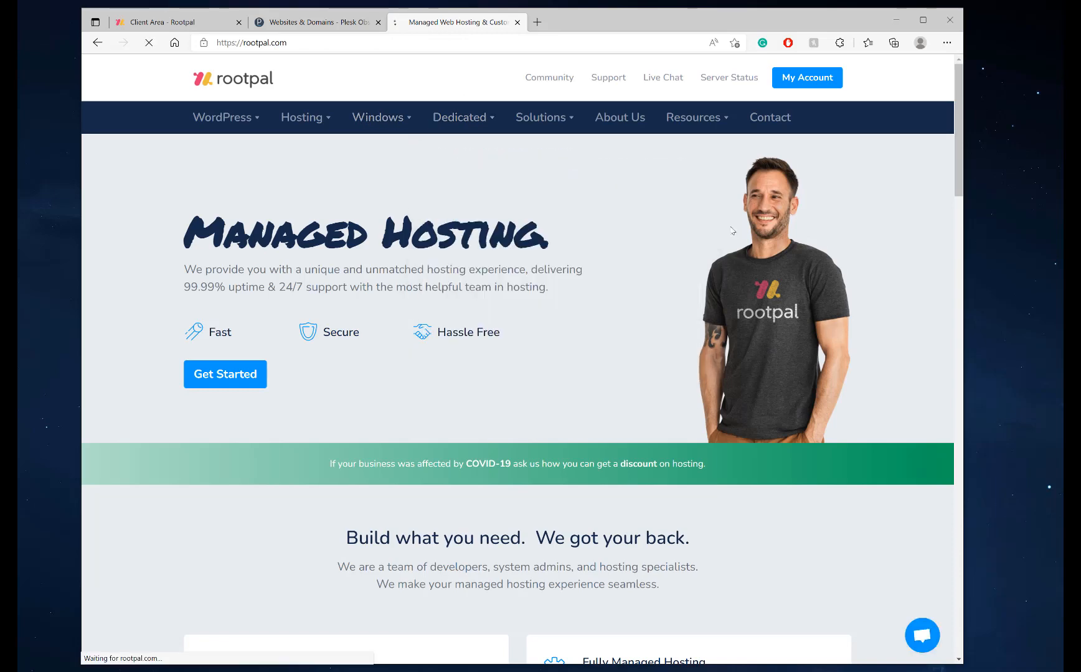
Look over the Managed VPS Hosting plans, then close the Rootpal tab
mouse_move(320, 119)
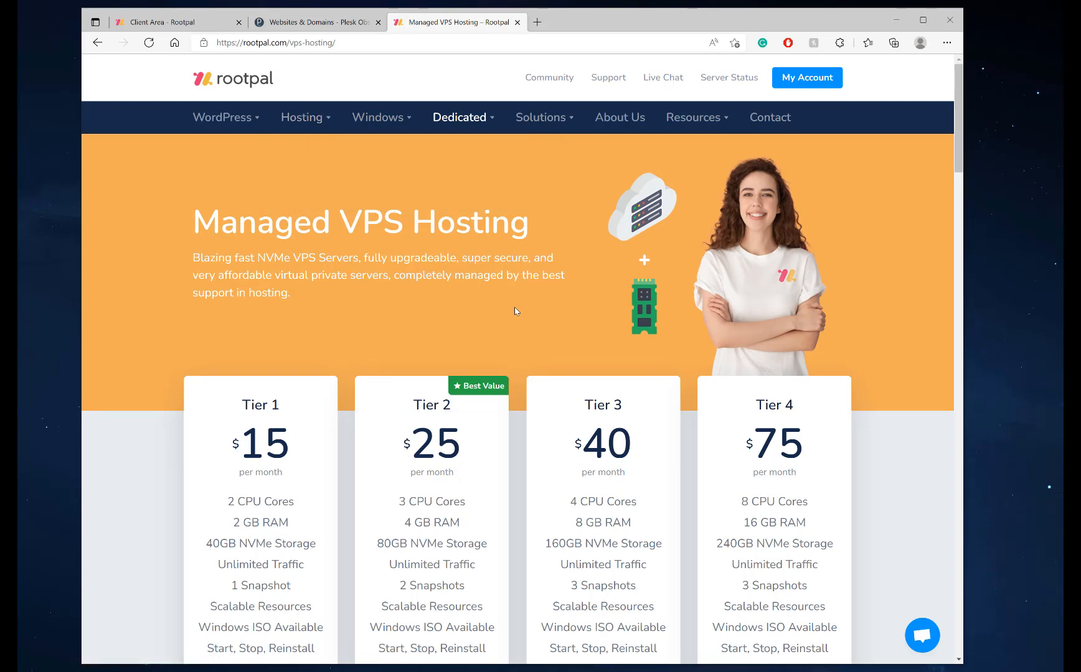
scroll(436, 249, "down", 5)
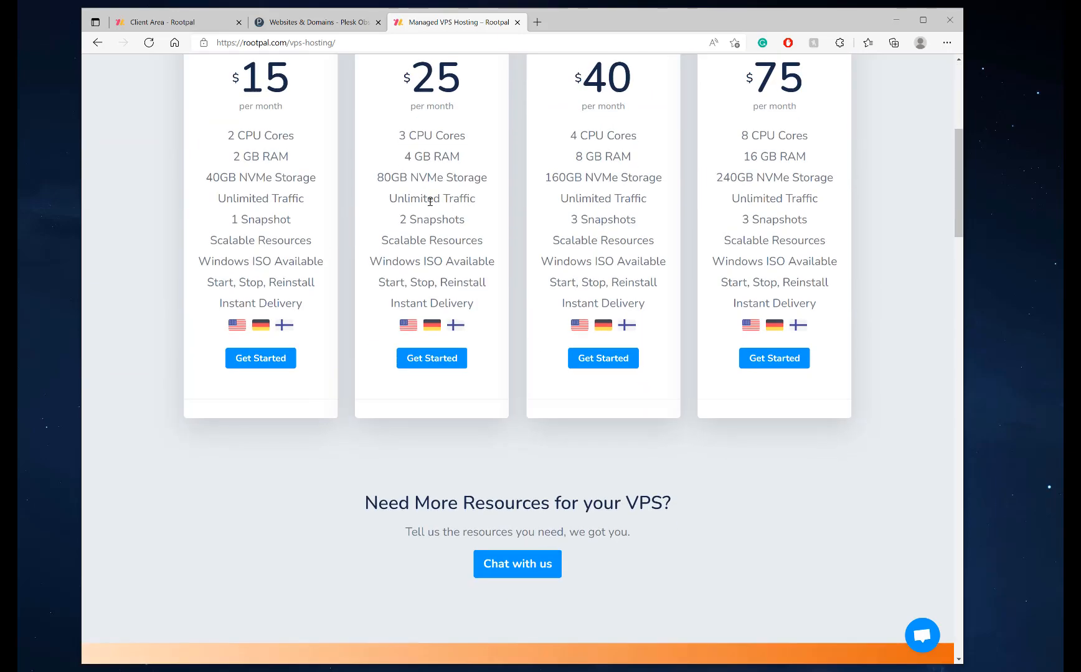
scroll(418, 248, "up", 5)
scroll(531, 274, "down", 2)
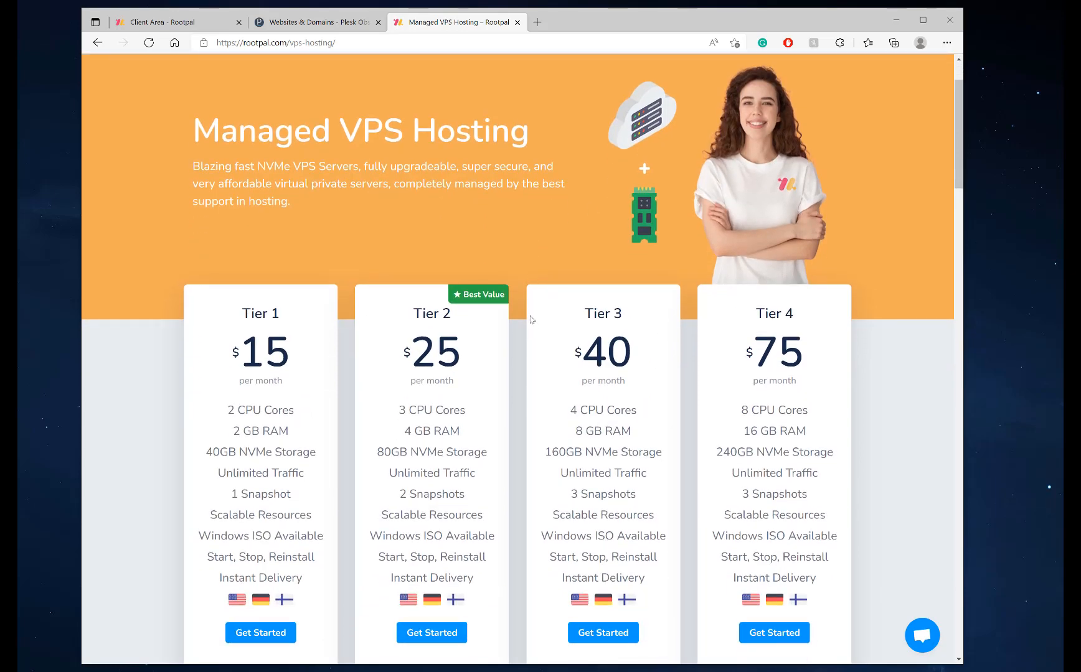
scroll(531, 319, "down", 20)
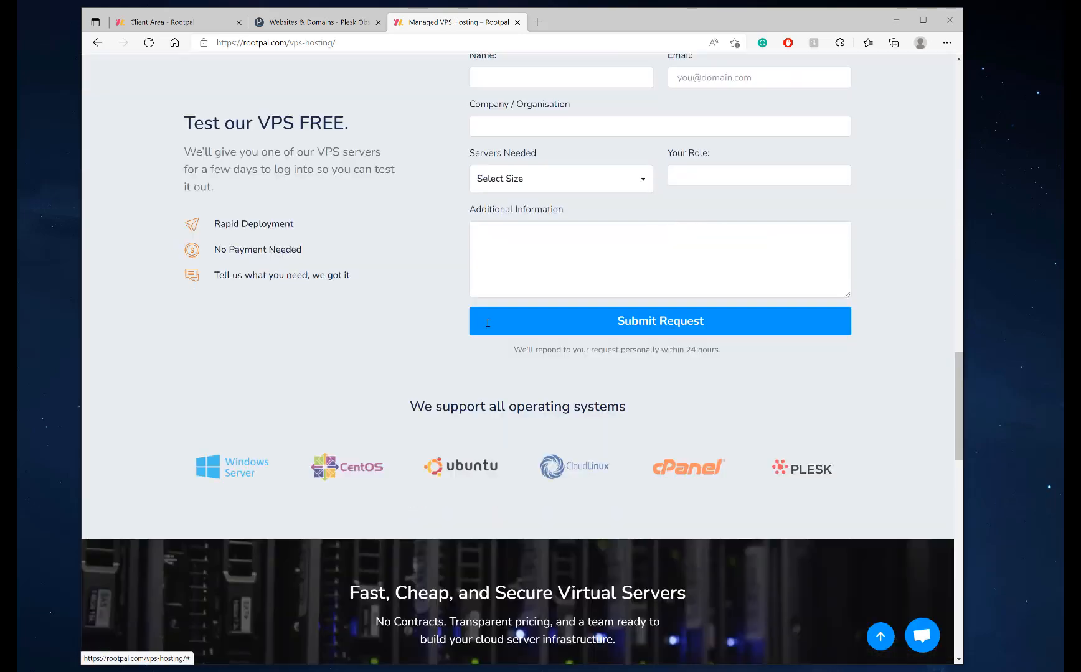
scroll(436, 378, "up", 15)
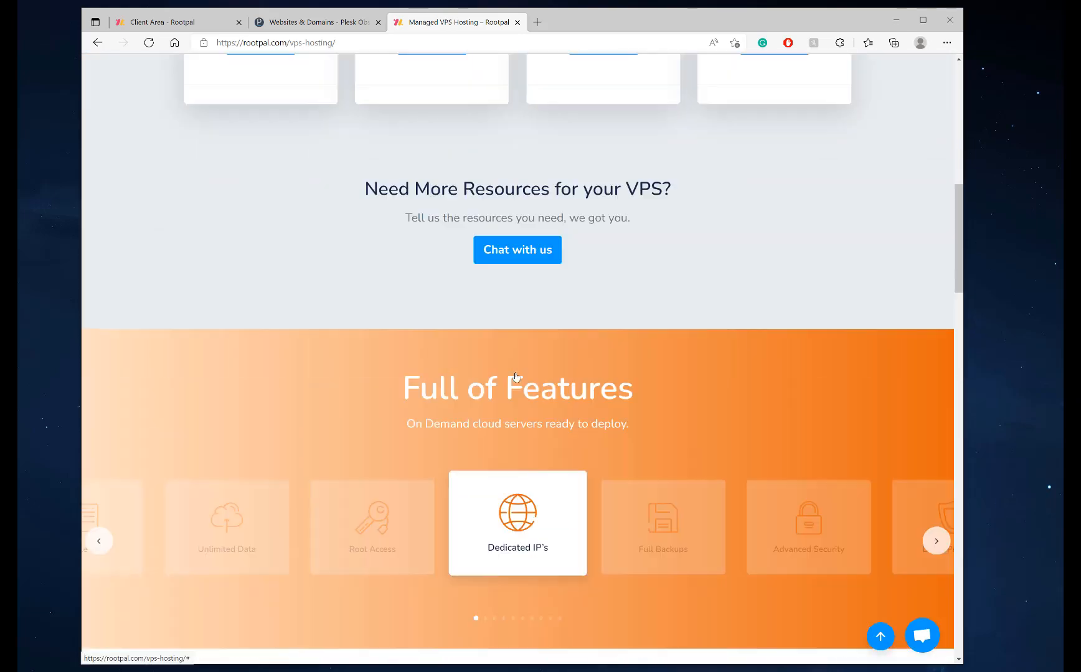
scroll(548, 386, "down", 10)
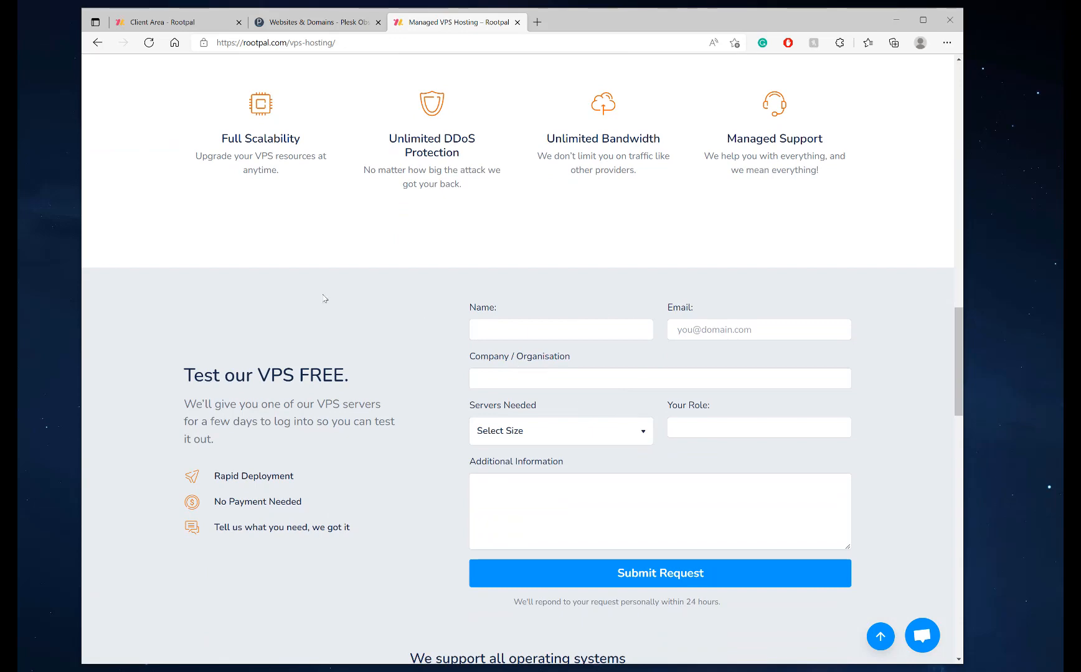
scroll(323, 298, "up", 20)
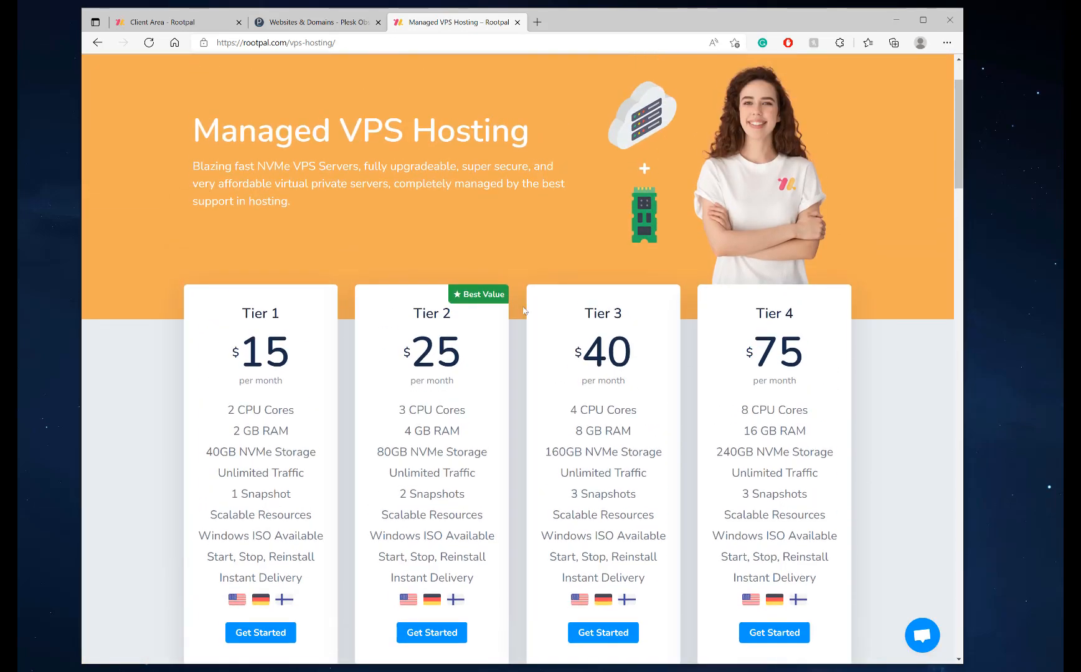
scroll(473, 216, "up", 2)
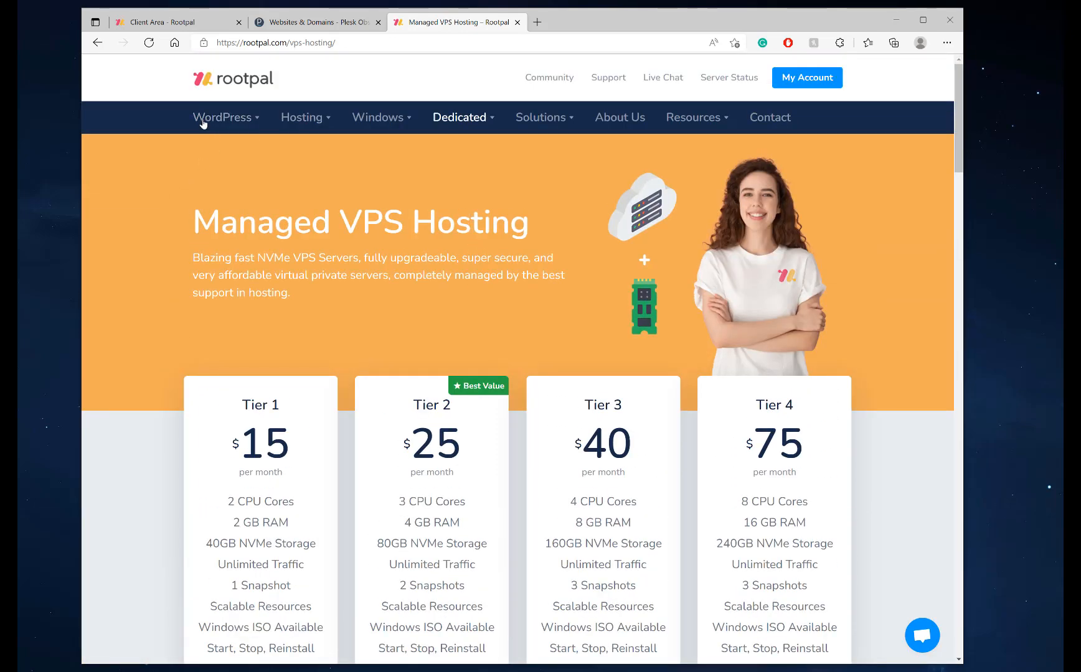
scroll(486, 319, "down", 2)
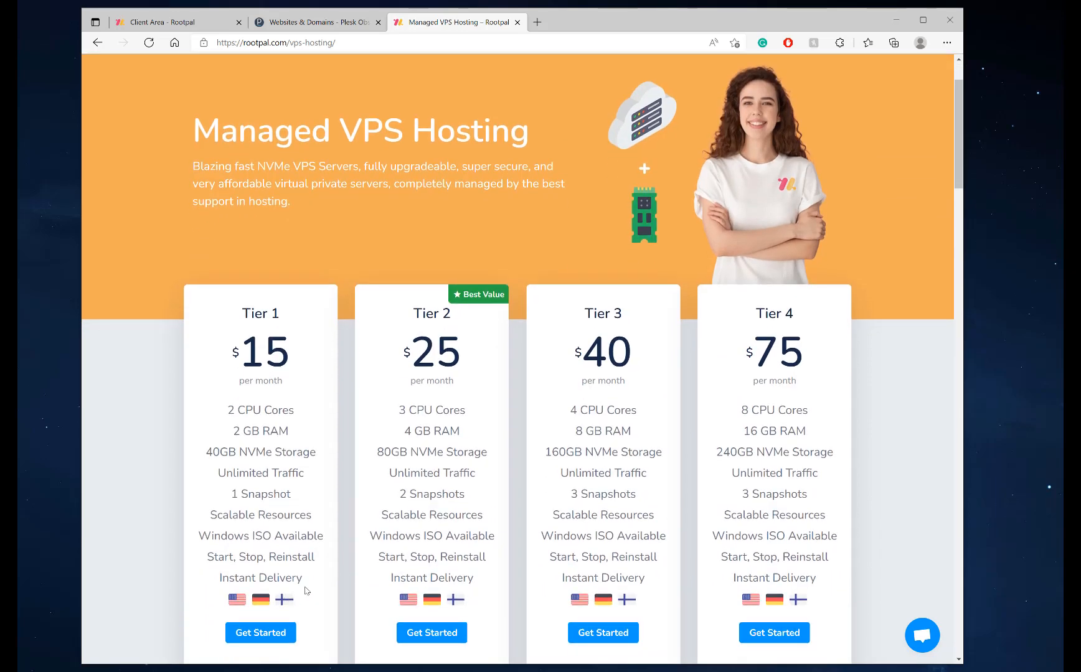
scroll(496, 368, "up", 2)
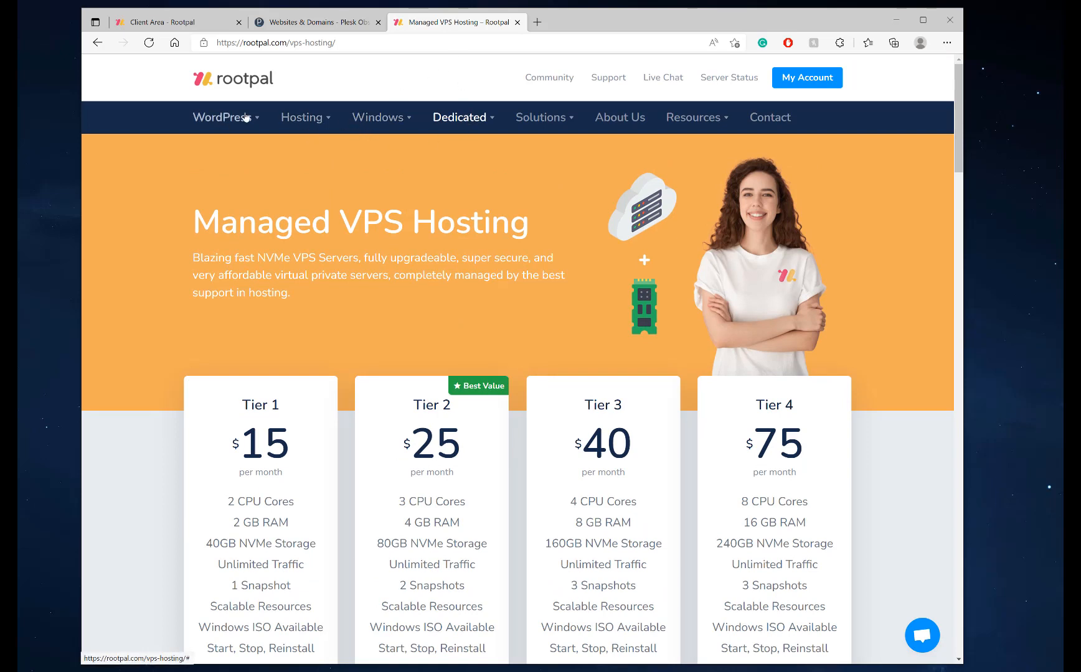
mouse_move(224, 118)
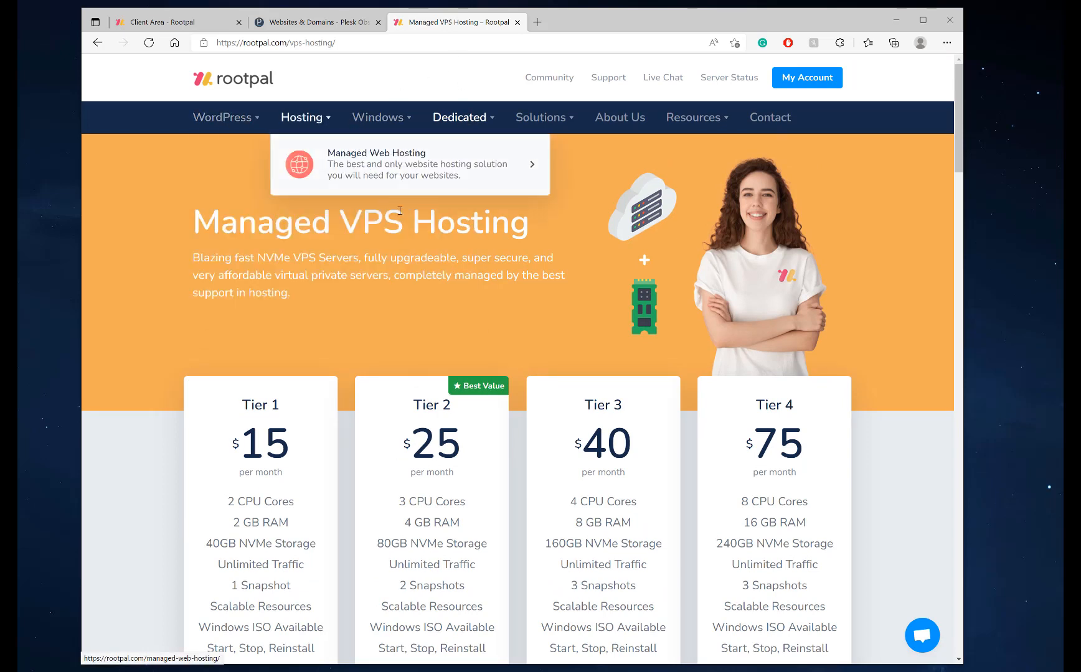
mouse_move(402, 121)
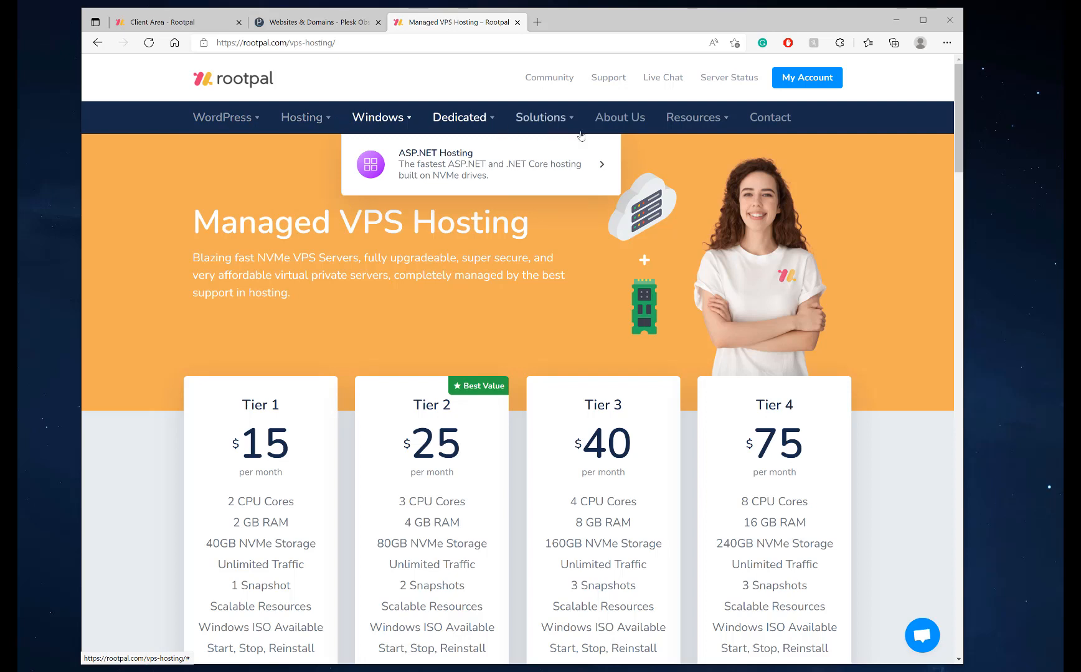
mouse_move(538, 122)
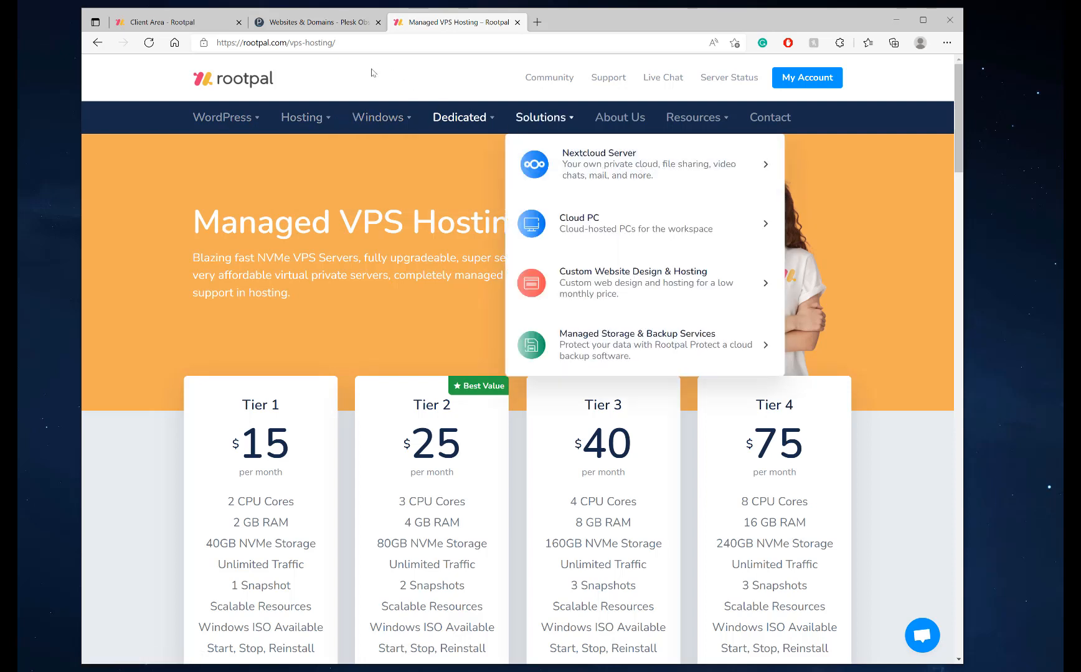
left_click(516, 23)
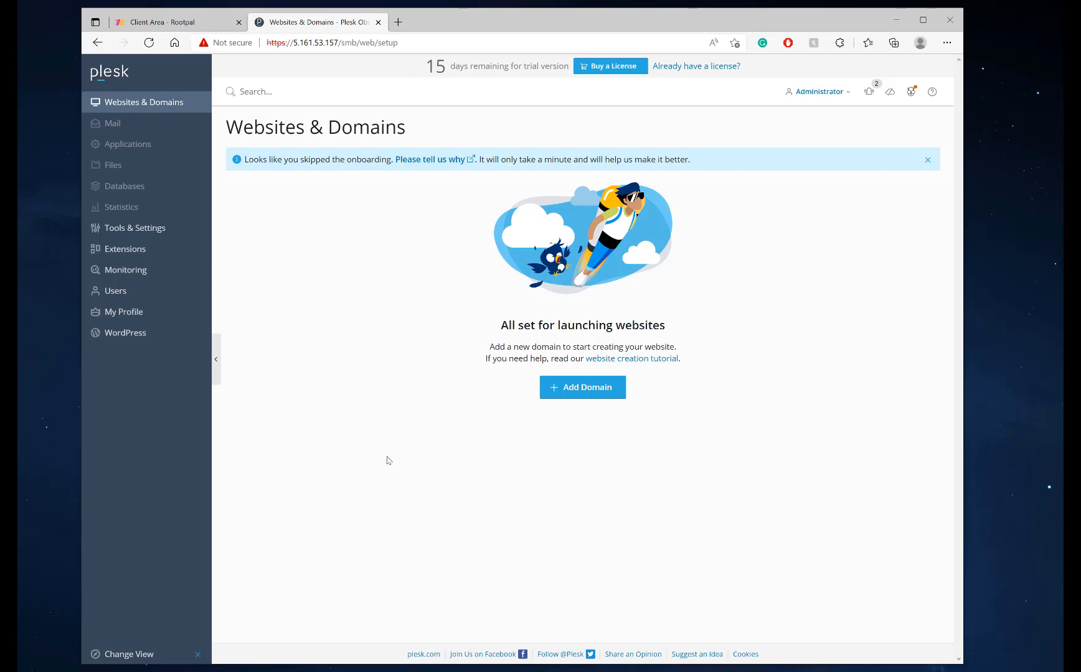
Switch to Service Provider view, update all 20 packages, and go to Tools & Settings
left_click(145, 659)
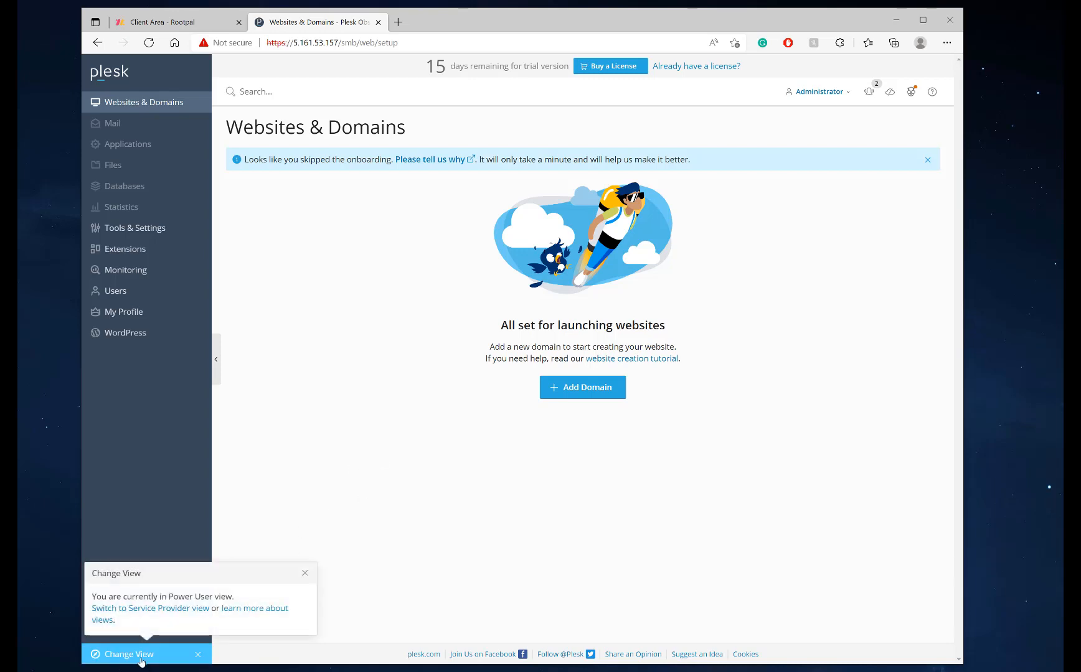
left_click(163, 611)
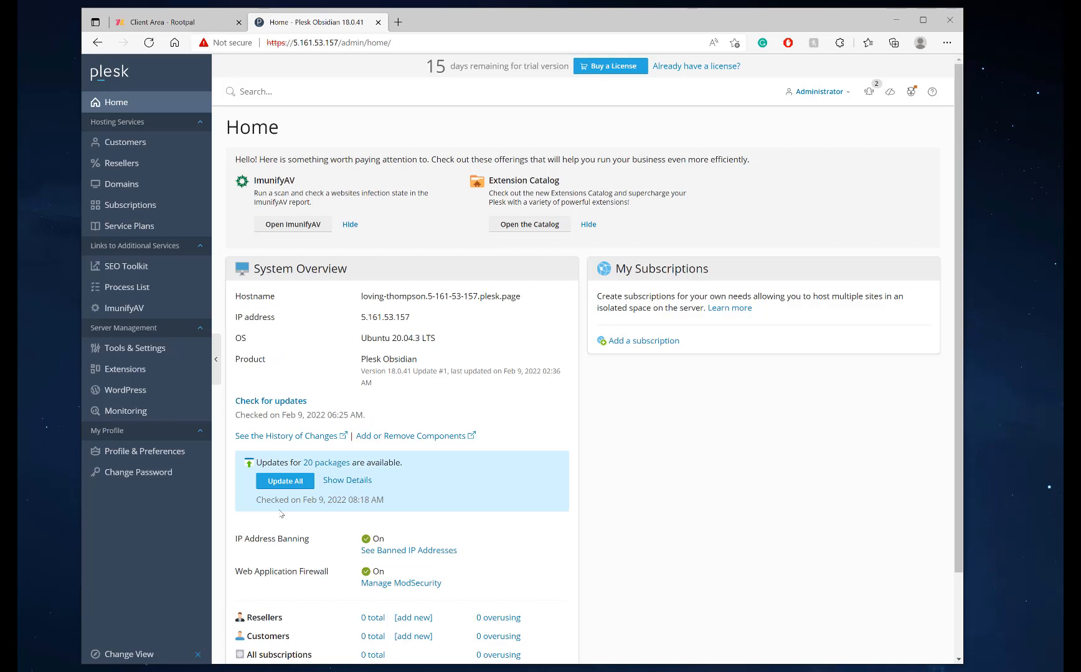
left_click(302, 484)
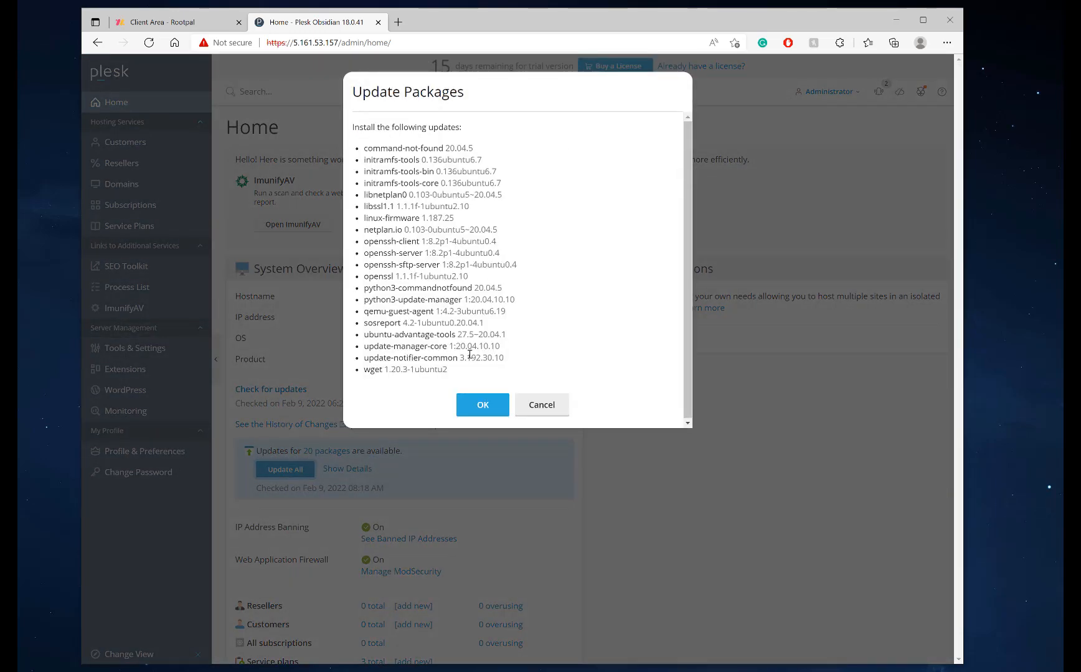
left_click(483, 405)
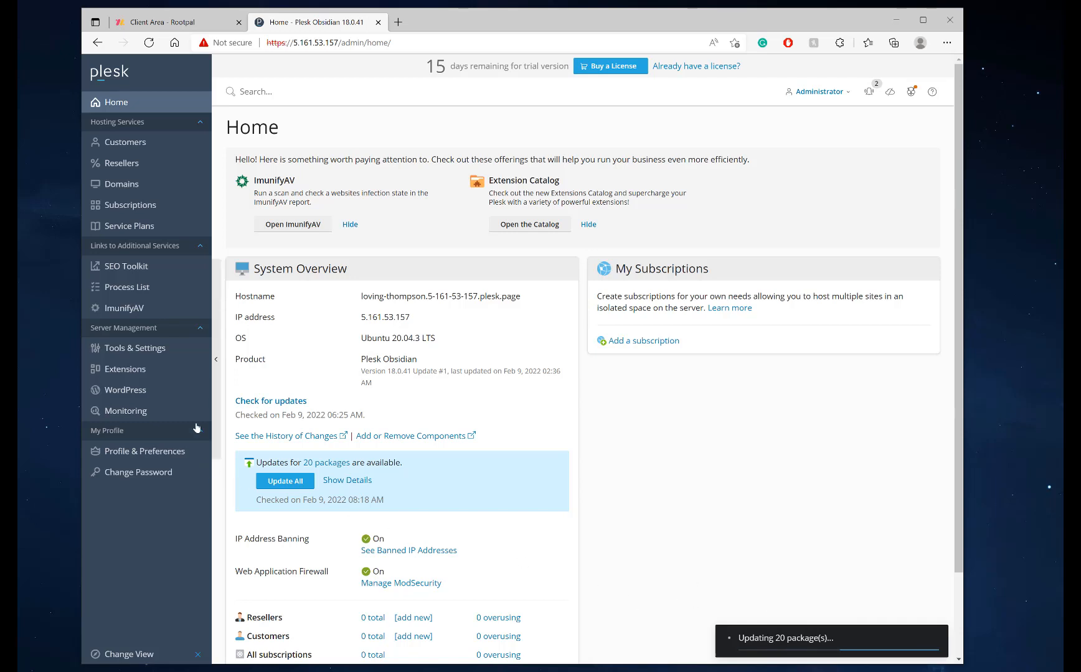
left_click(166, 353)
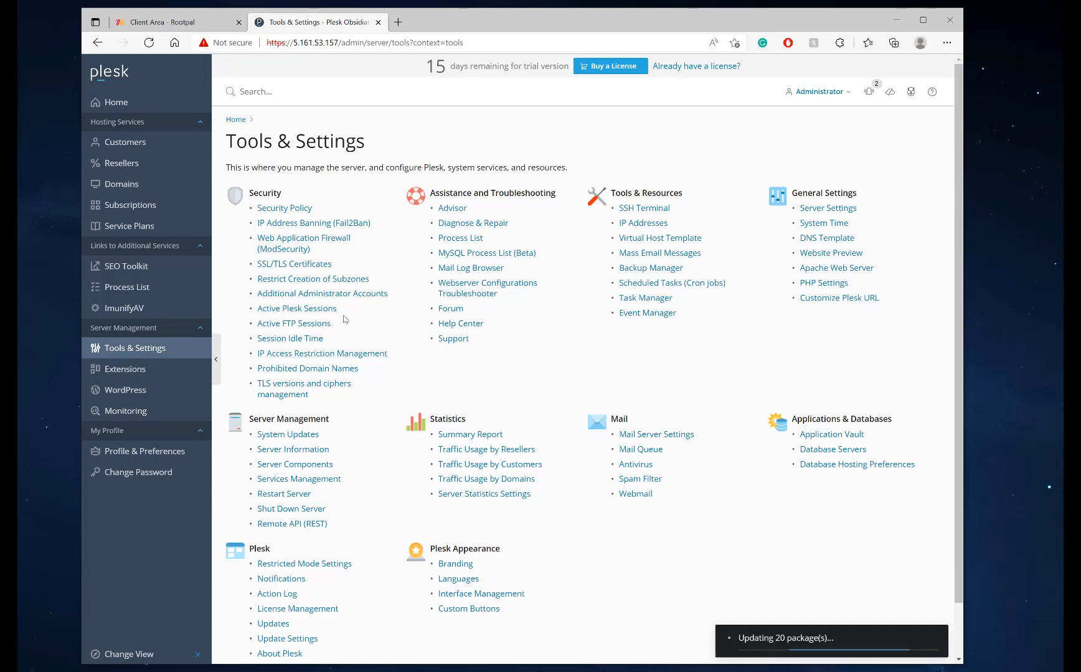
Save a 300-minute session idle time with IP address changes allowed, then recheck the saved values
left_click(288, 340)
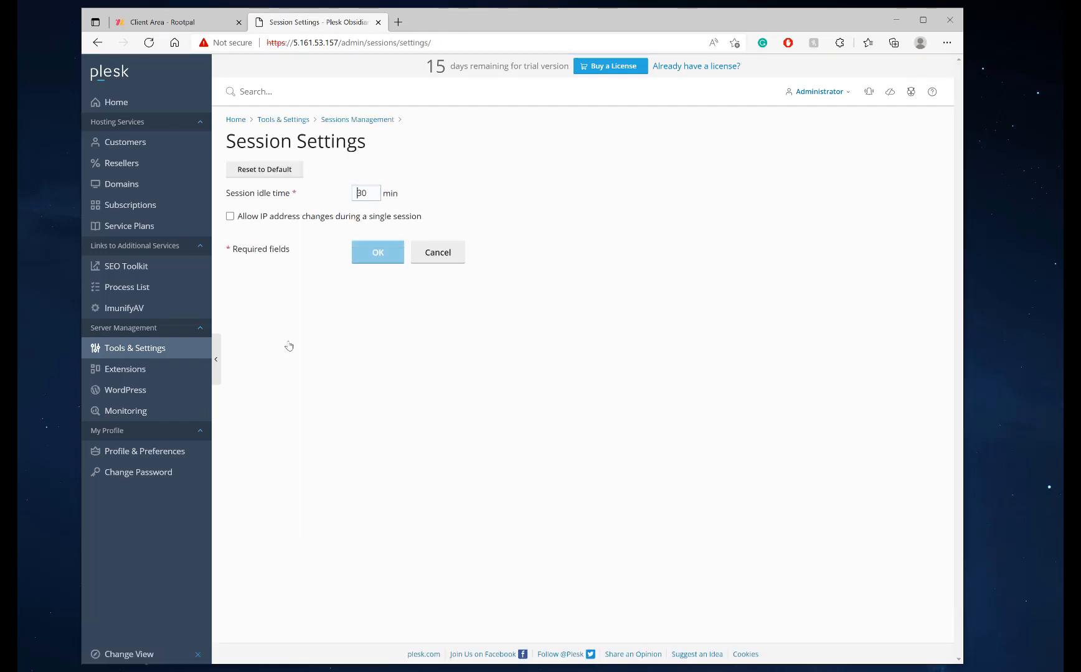
type("0")
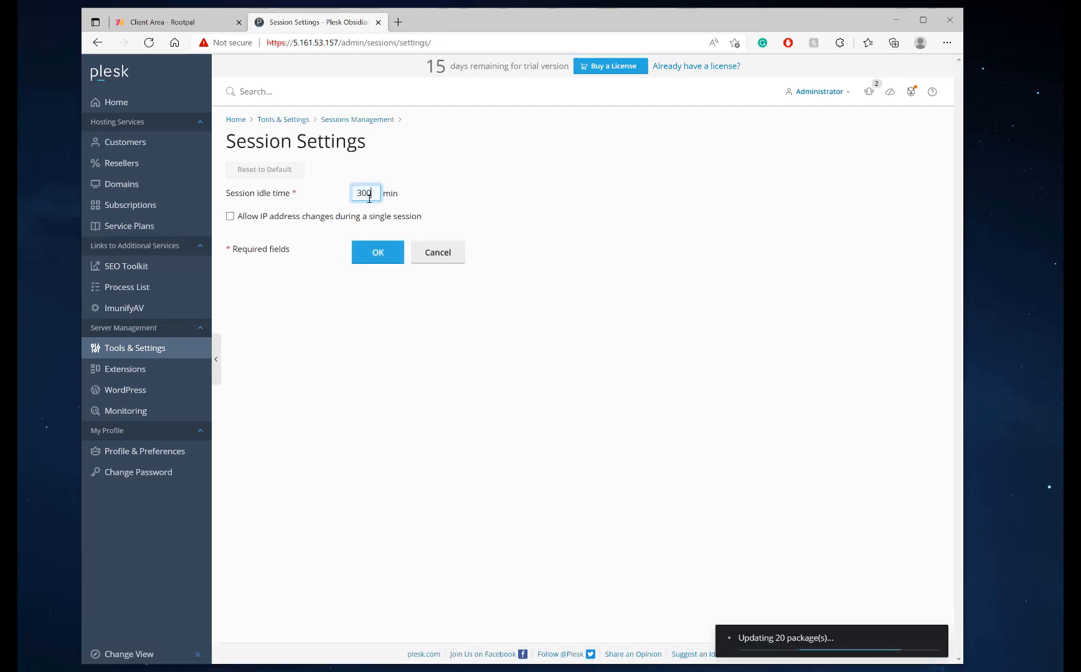
left_click(230, 216)
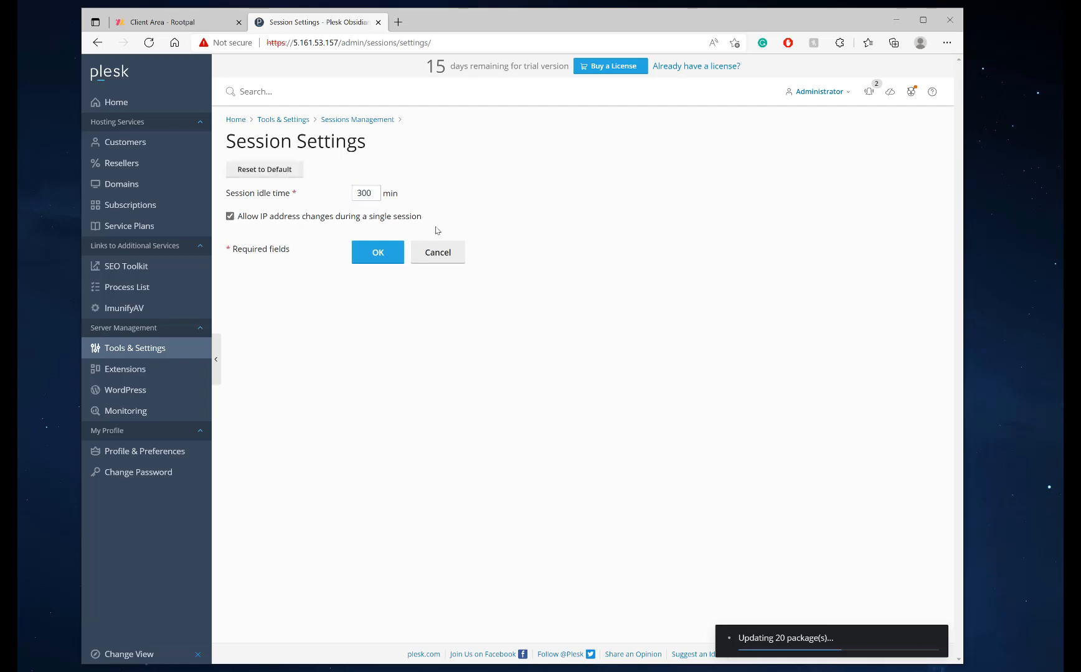
left_click(376, 252)
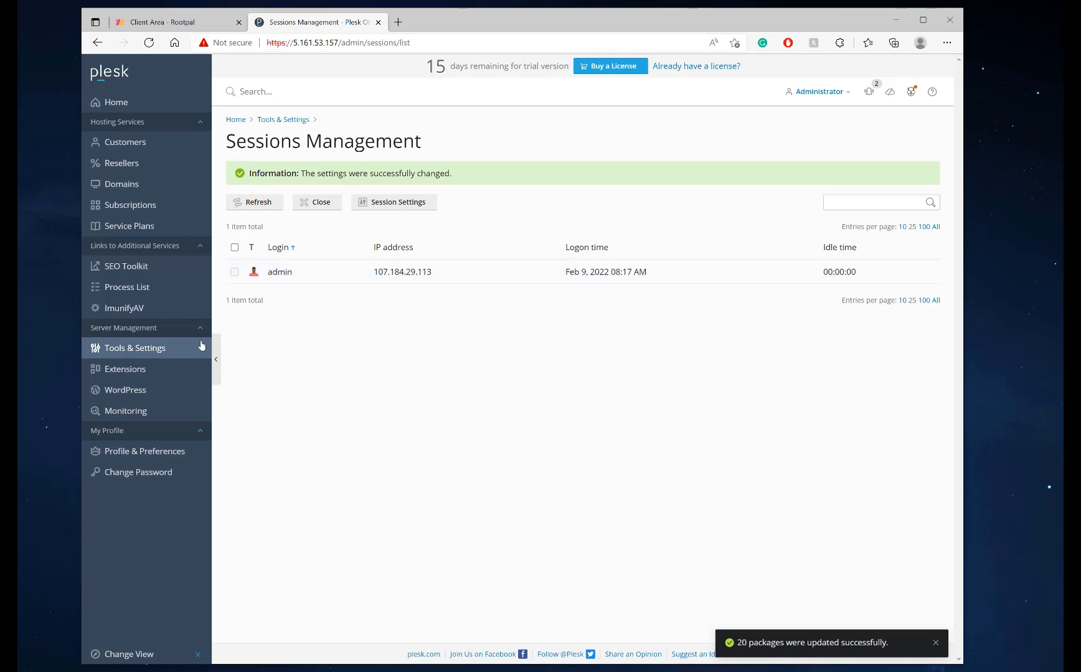
left_click(131, 349)
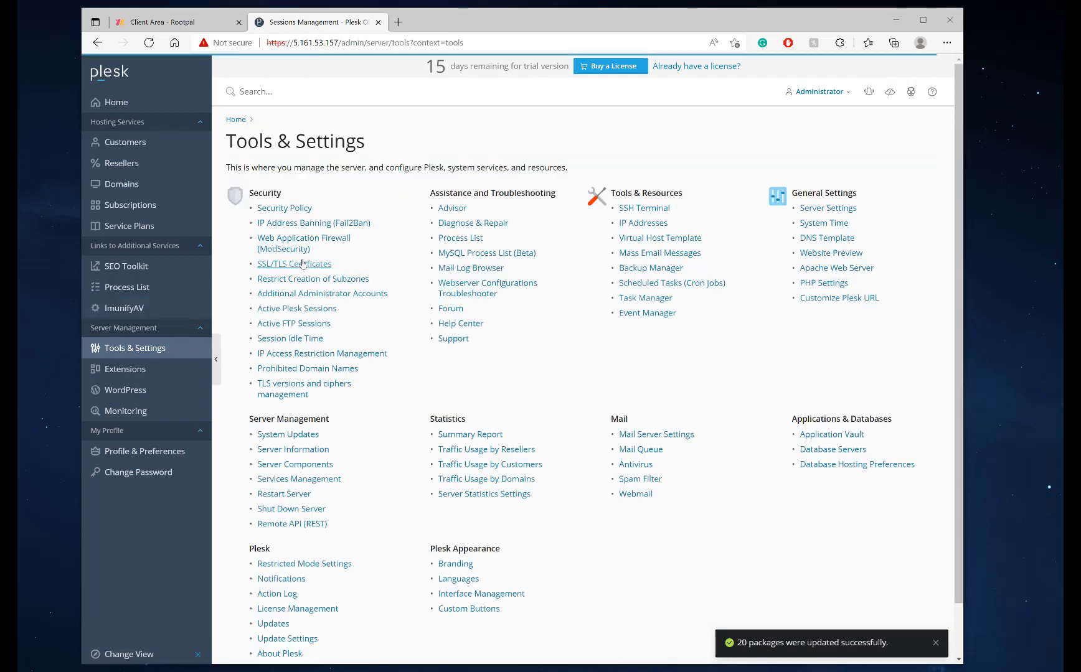
left_click(305, 340)
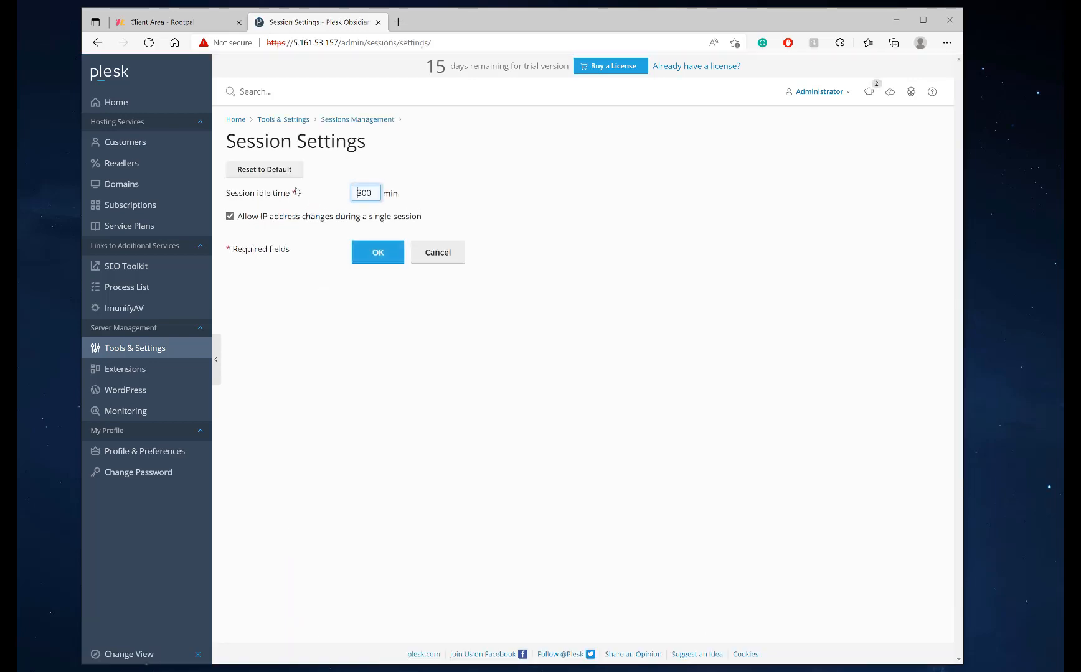
left_click(187, 352)
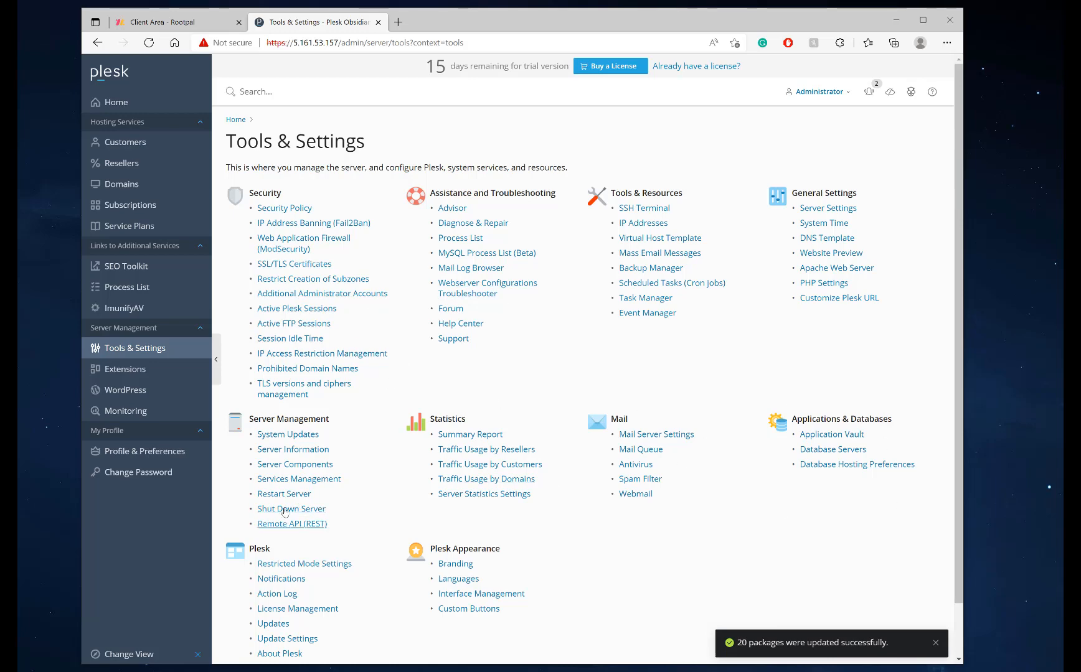
Open the Plesk updates page in a new tab and dismiss the packages-updated notification
scroll(274, 529, "down", 1)
scroll(277, 589, "up", 1)
scroll(284, 578, "down", 1)
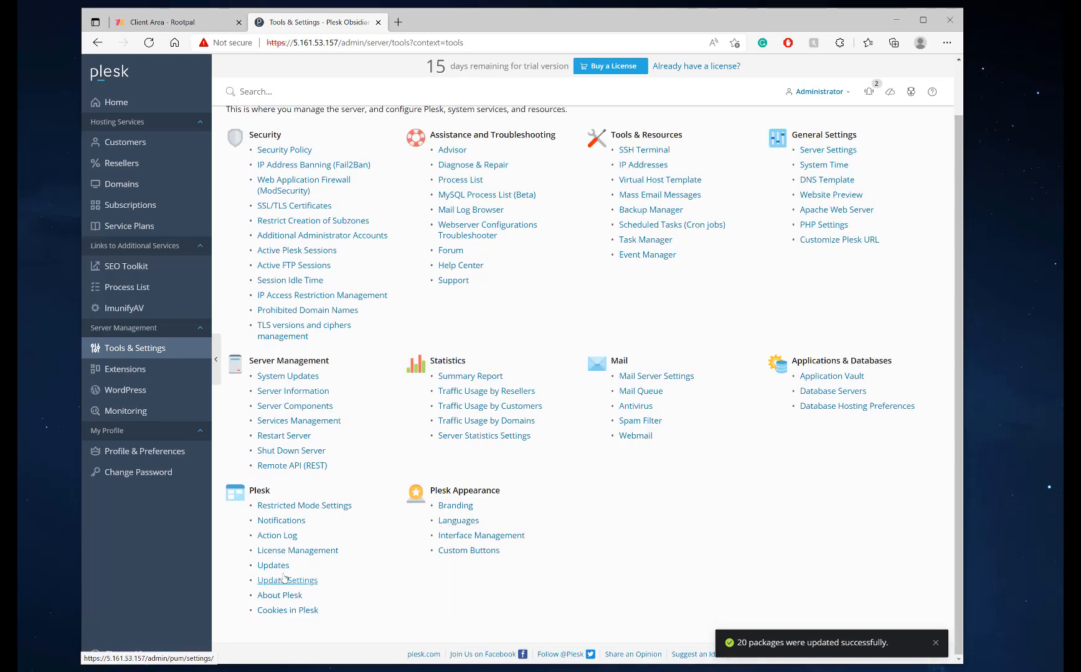
left_click(276, 568)
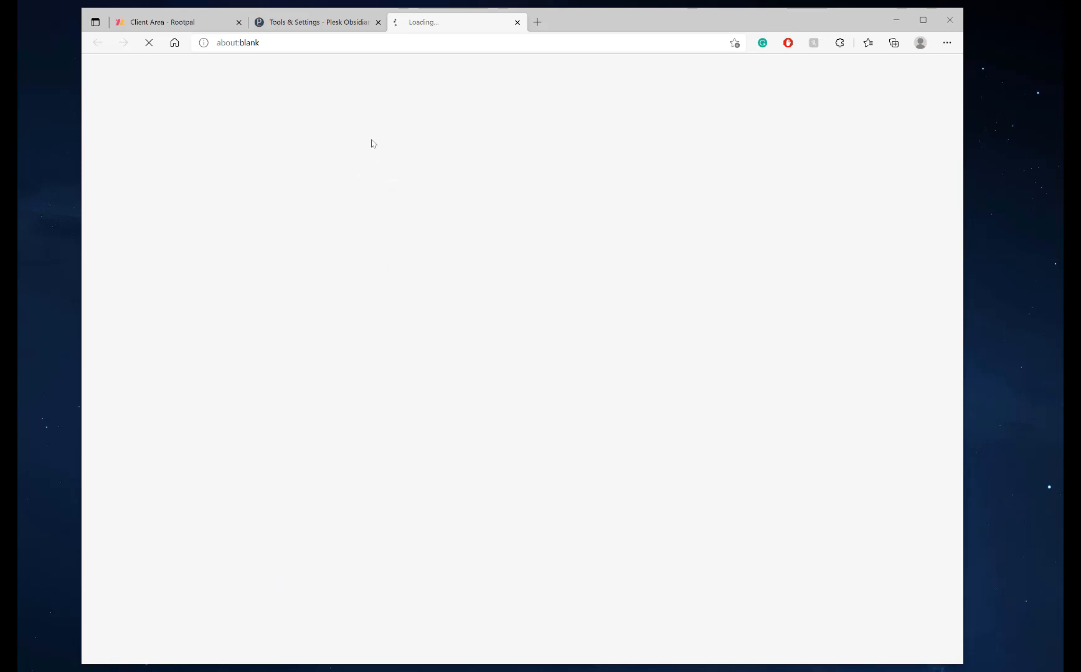
left_click(336, 27)
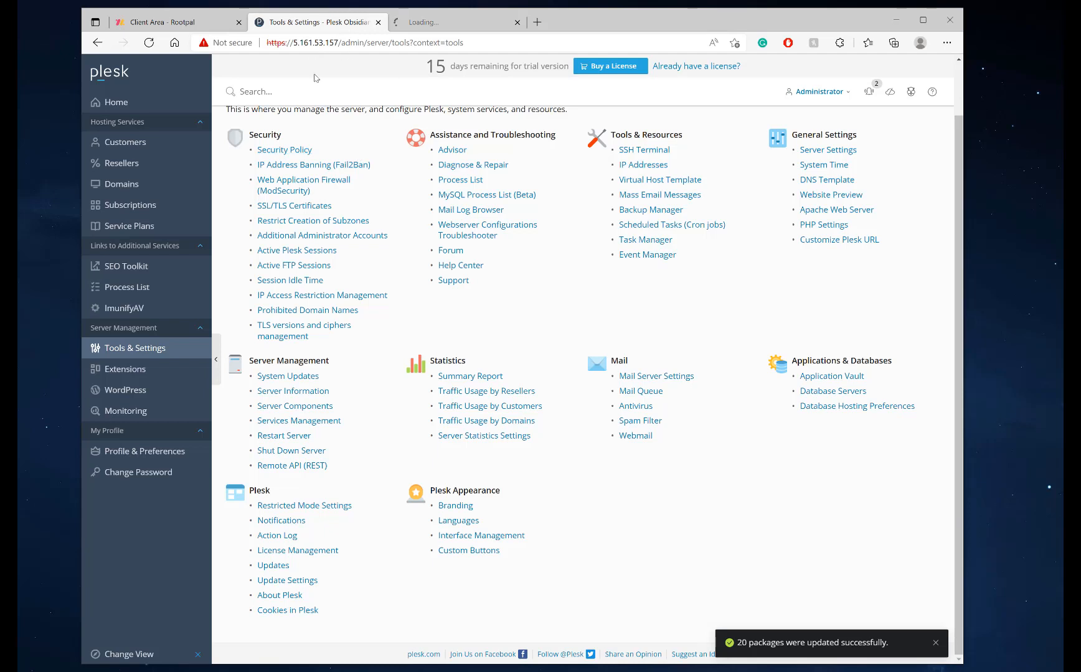
left_click(935, 642)
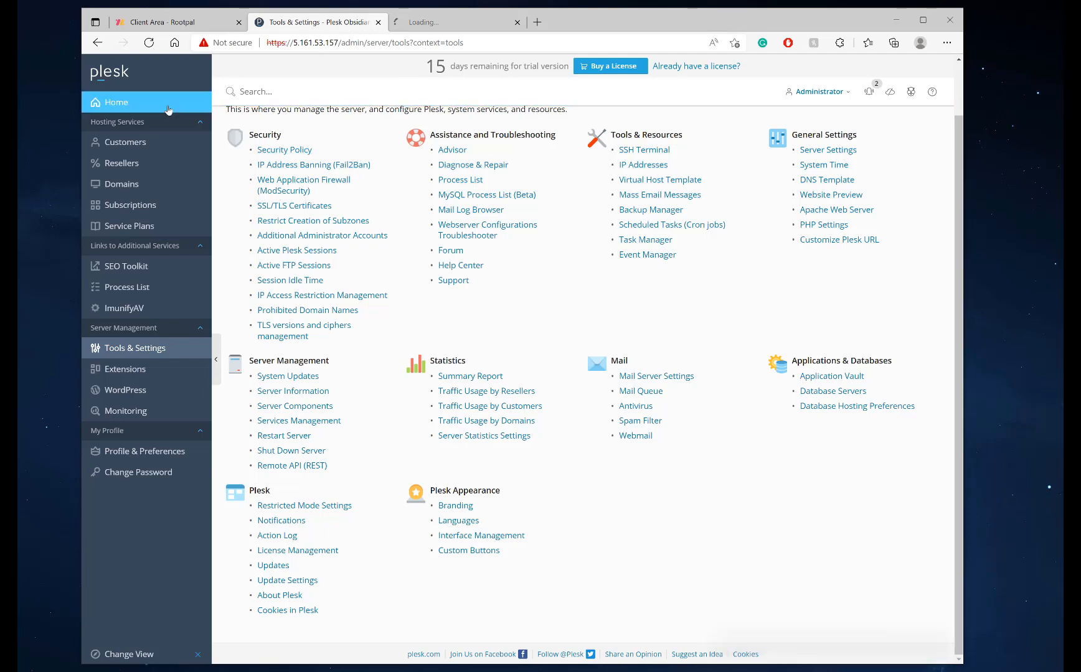
left_click(436, 25)
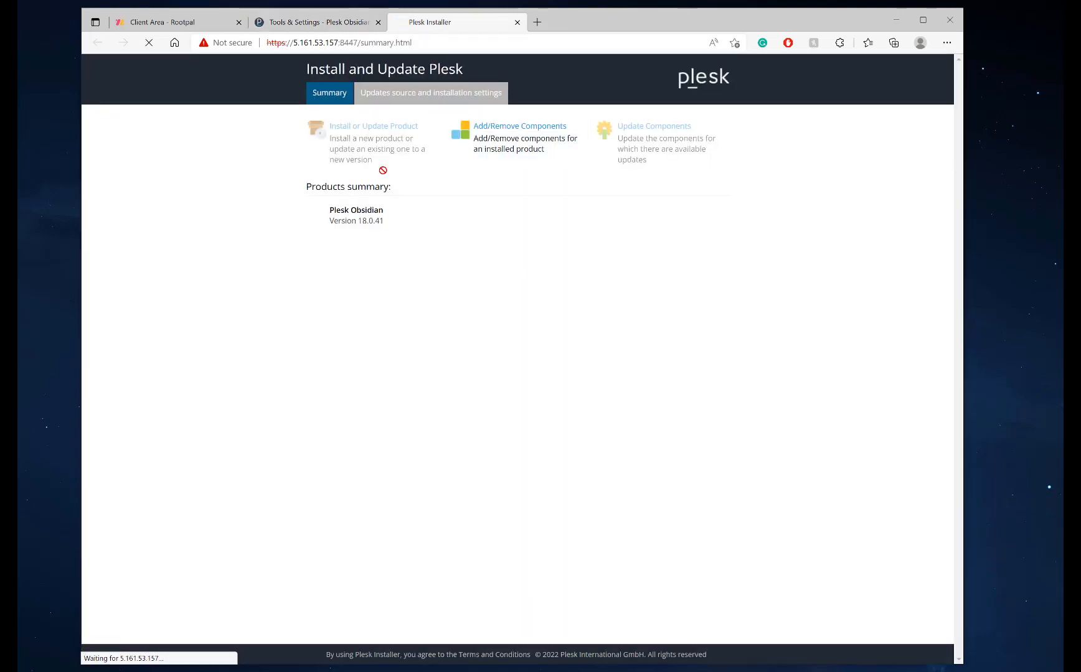
In Add/Remove Components, set Resource Controller (Cgroups) and Plesk Migrator to Install
left_click(516, 134)
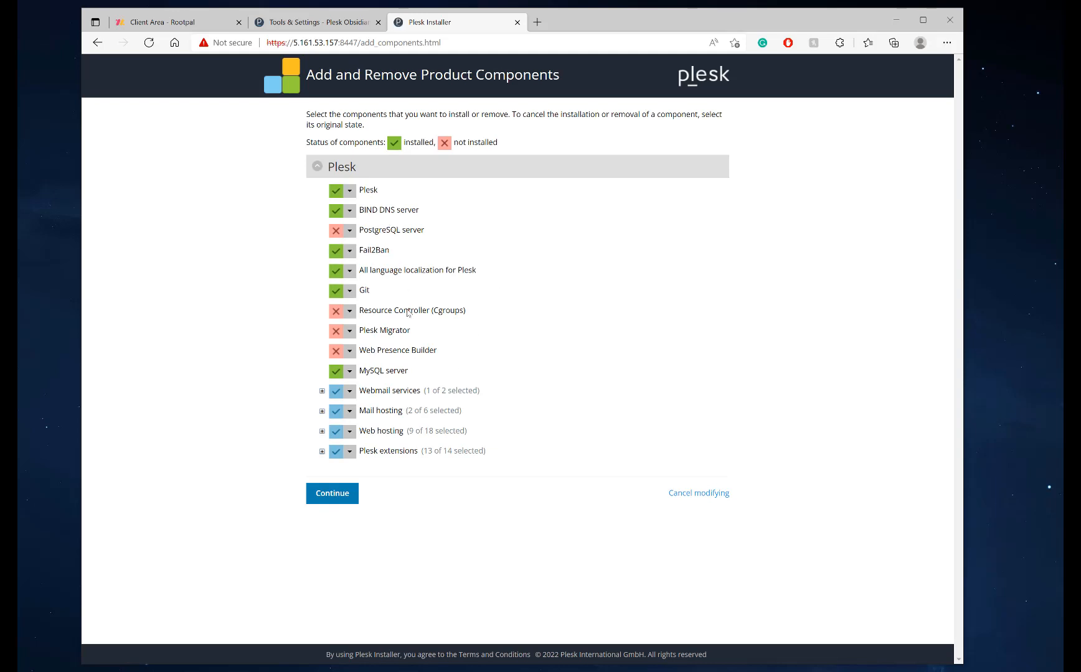
left_click(350, 311)
left_click(350, 331)
left_click_drag(361, 311, 468, 310)
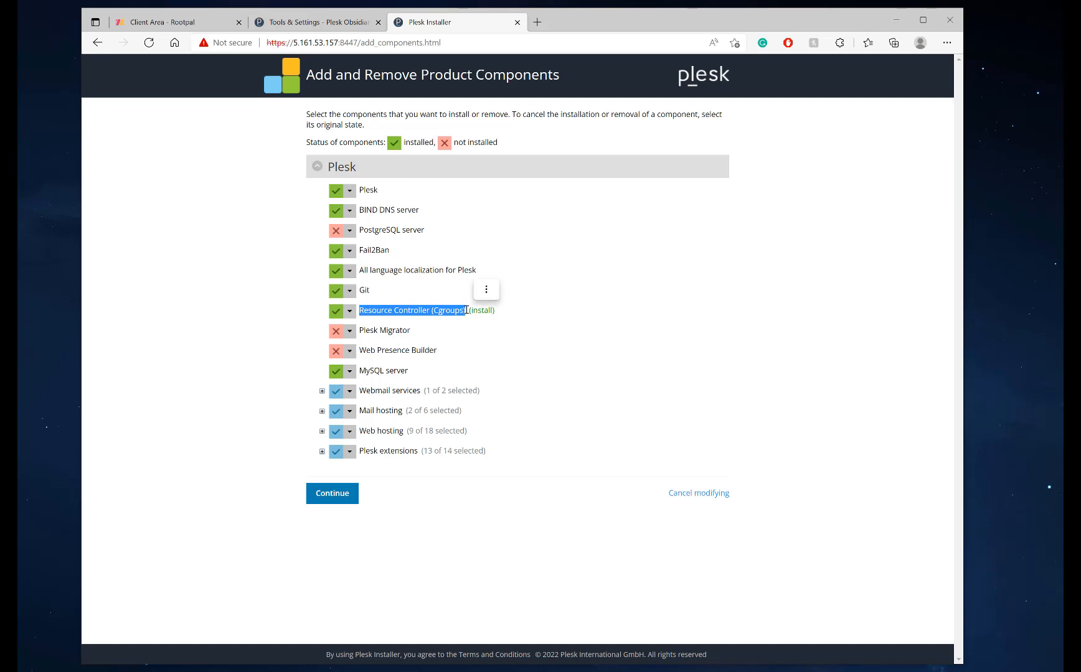
left_click(350, 332)
left_click(340, 346)
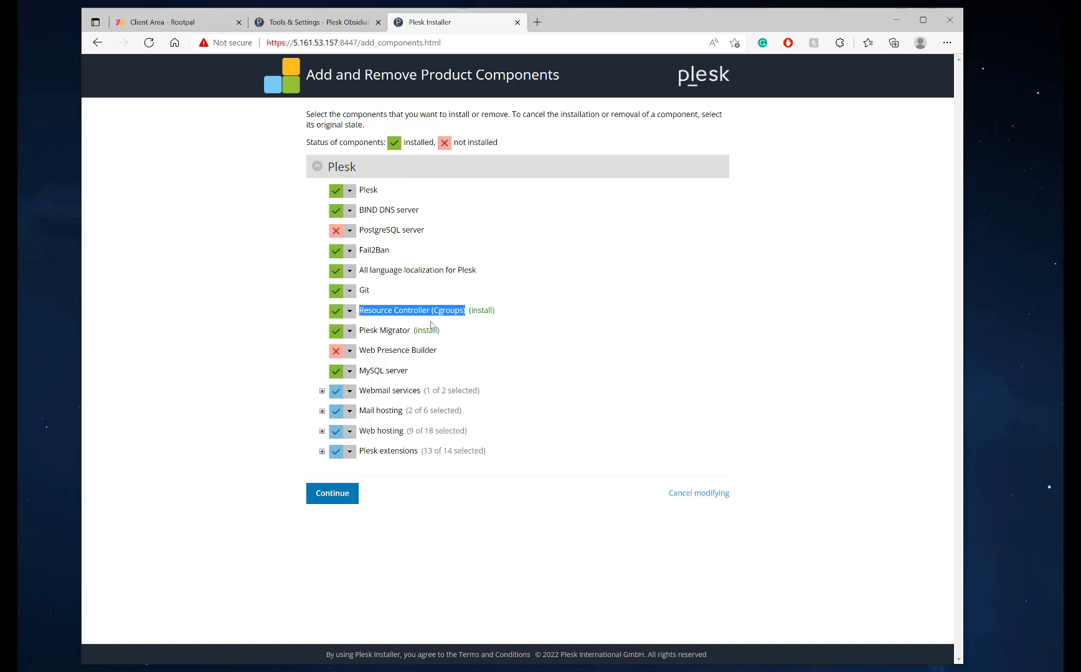
Under Mail hosting, mark Plesk Premium Antivirus and SpamAssassin for installation
left_click(321, 391)
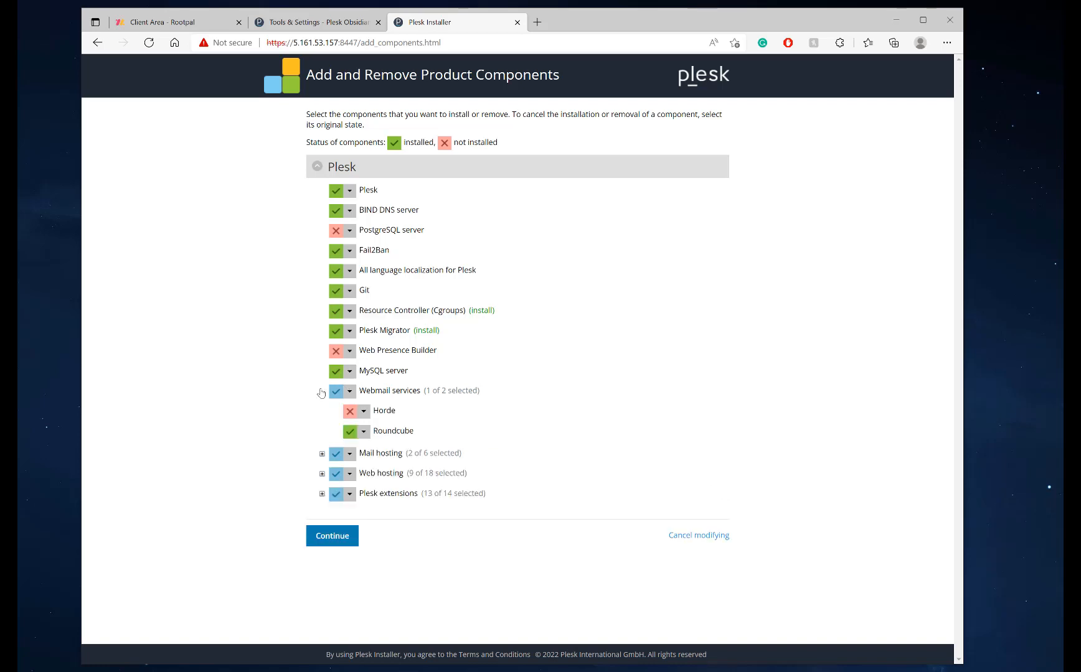
left_click(322, 454)
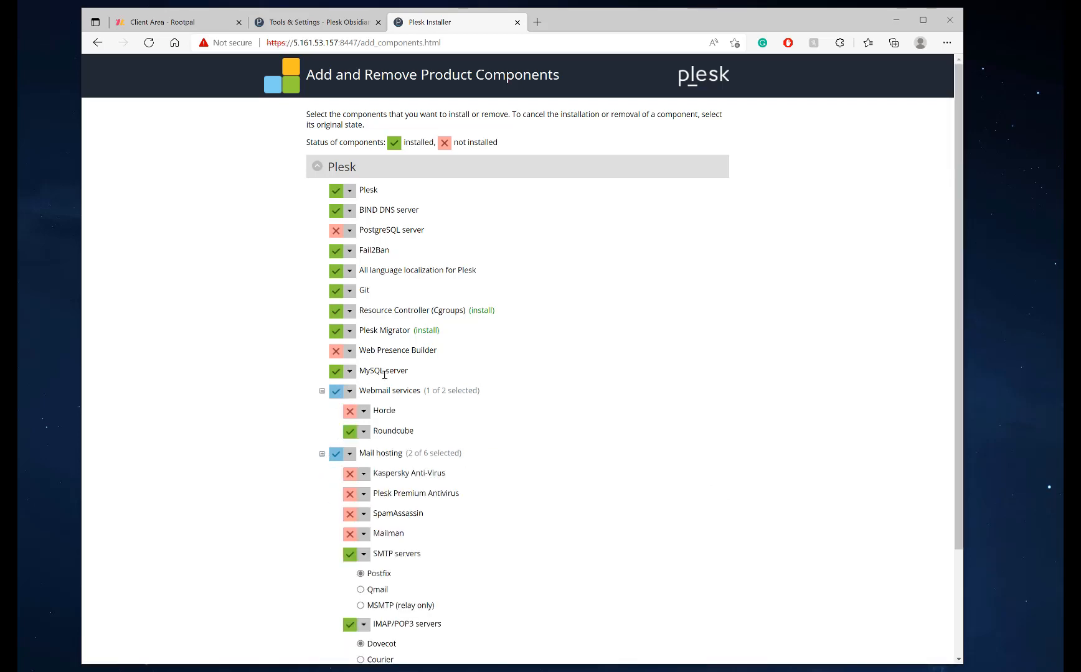
scroll(421, 450, "down", 2)
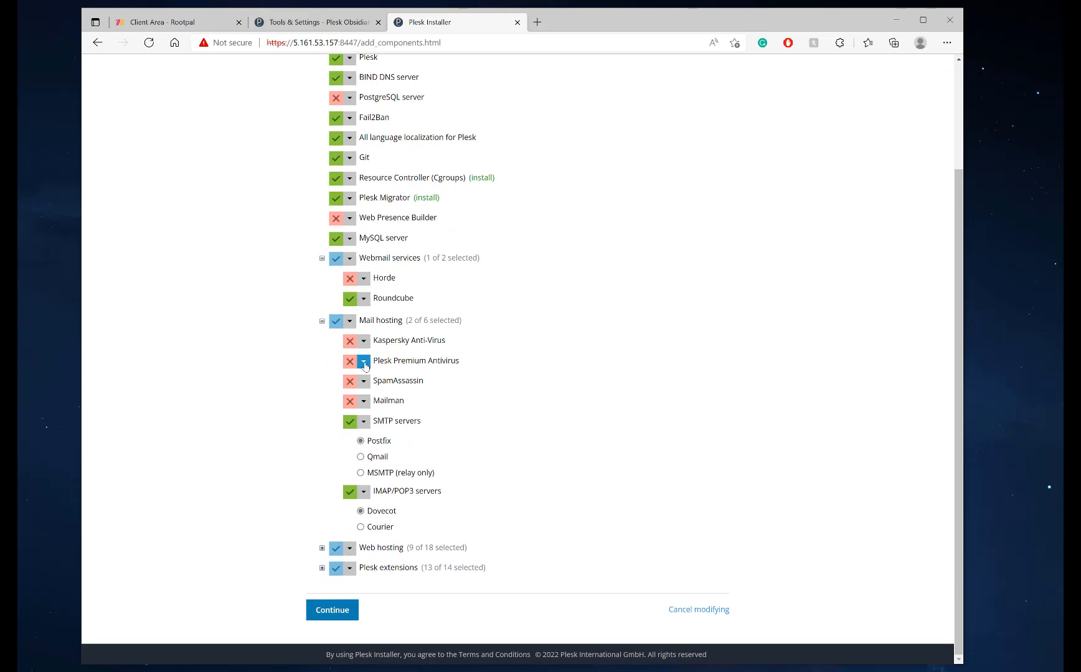
left_click(364, 362)
left_click(368, 372)
left_click(364, 382)
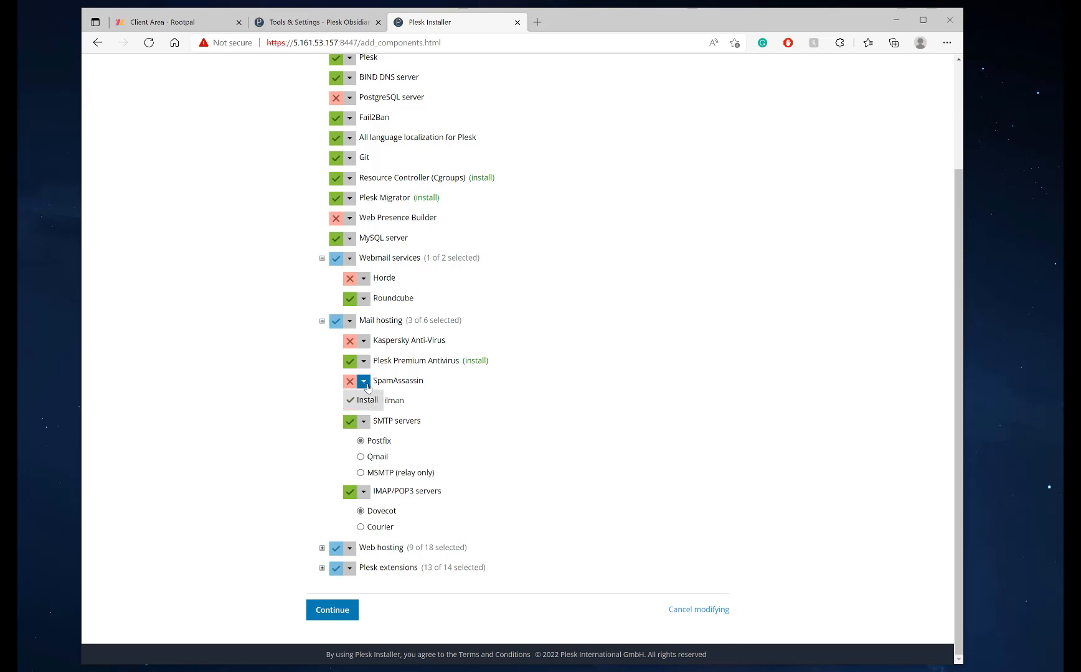
left_click(366, 401)
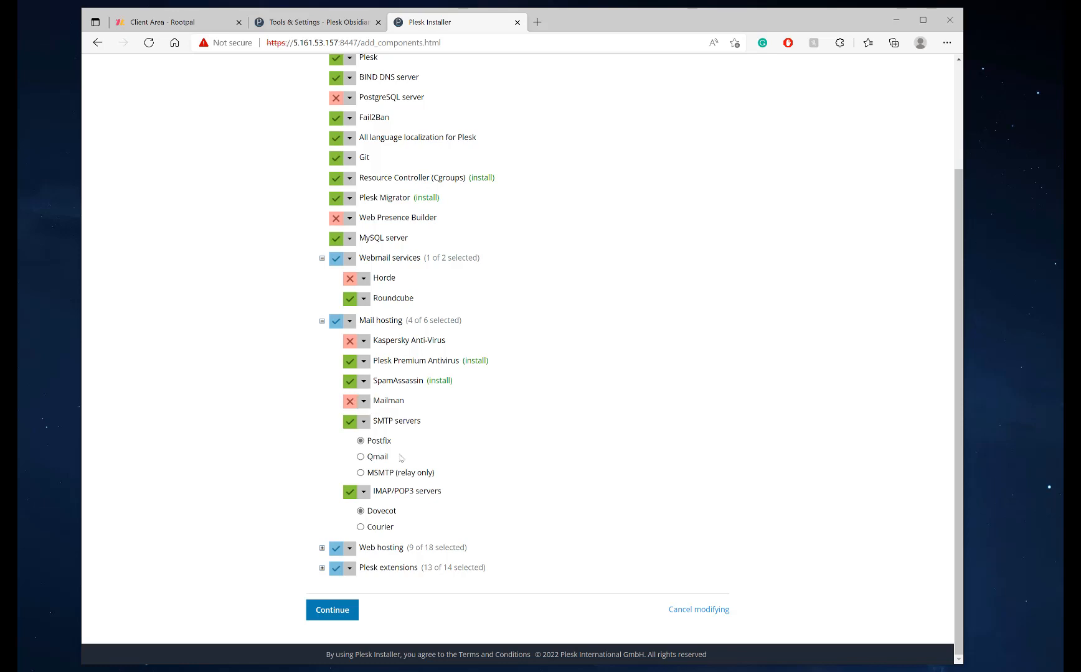
Under Web hosting, mark Phusion Passenger, Ruby support, NodeJS support and Ruby gem build tools for installation
left_click(321, 548)
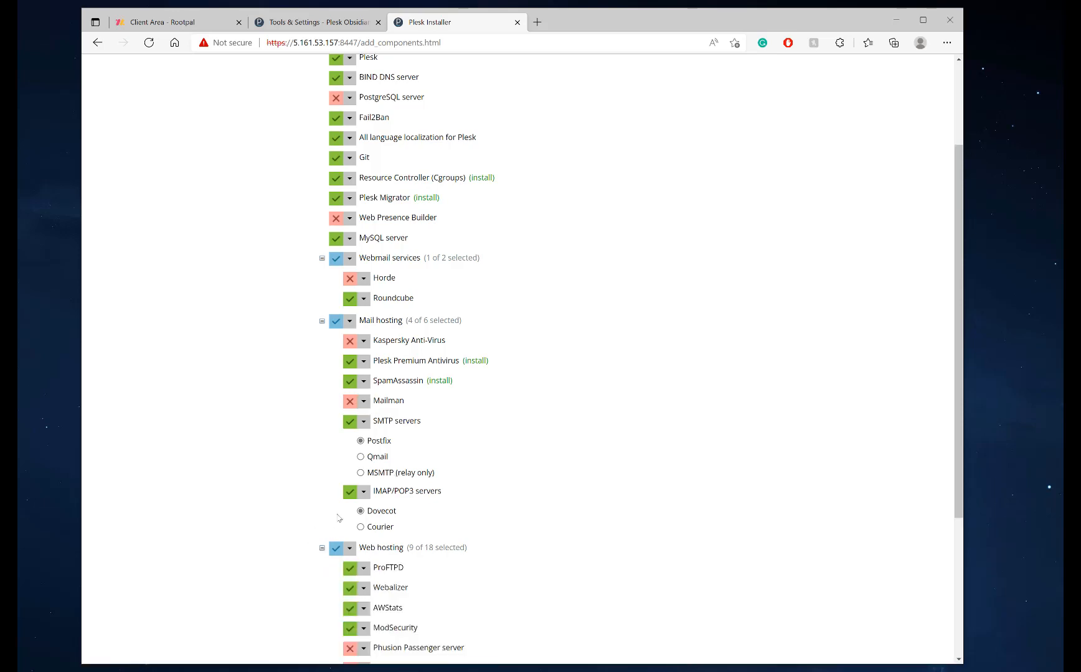
scroll(343, 510, "down", 3)
left_click(364, 425)
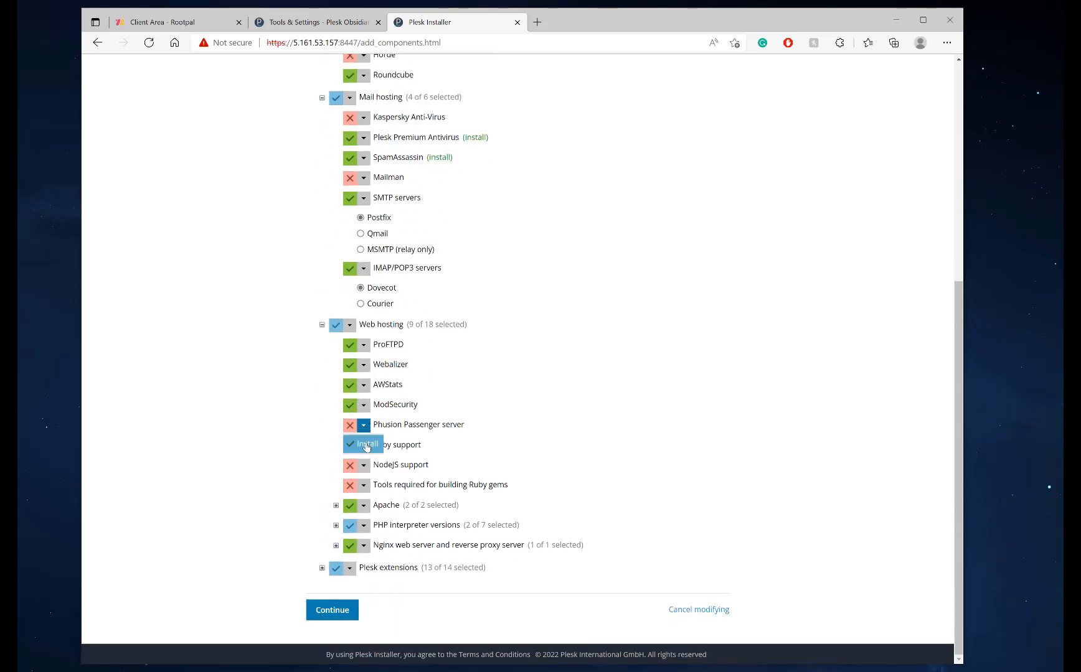
left_click(366, 444)
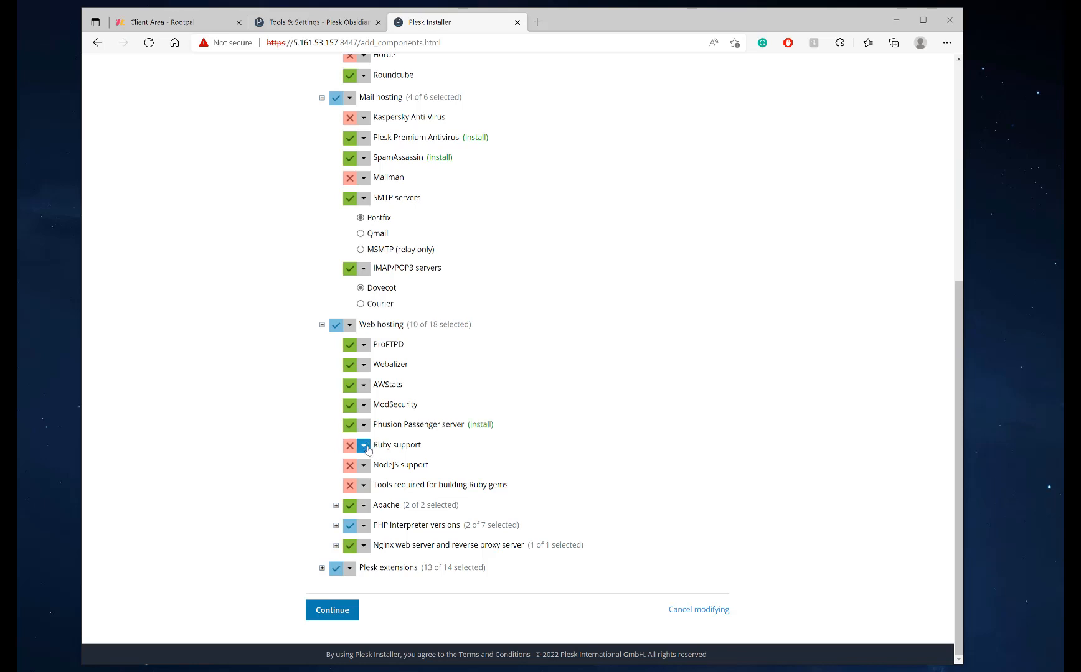
left_click(364, 445)
left_click(366, 464)
left_click(364, 466)
left_click(361, 485)
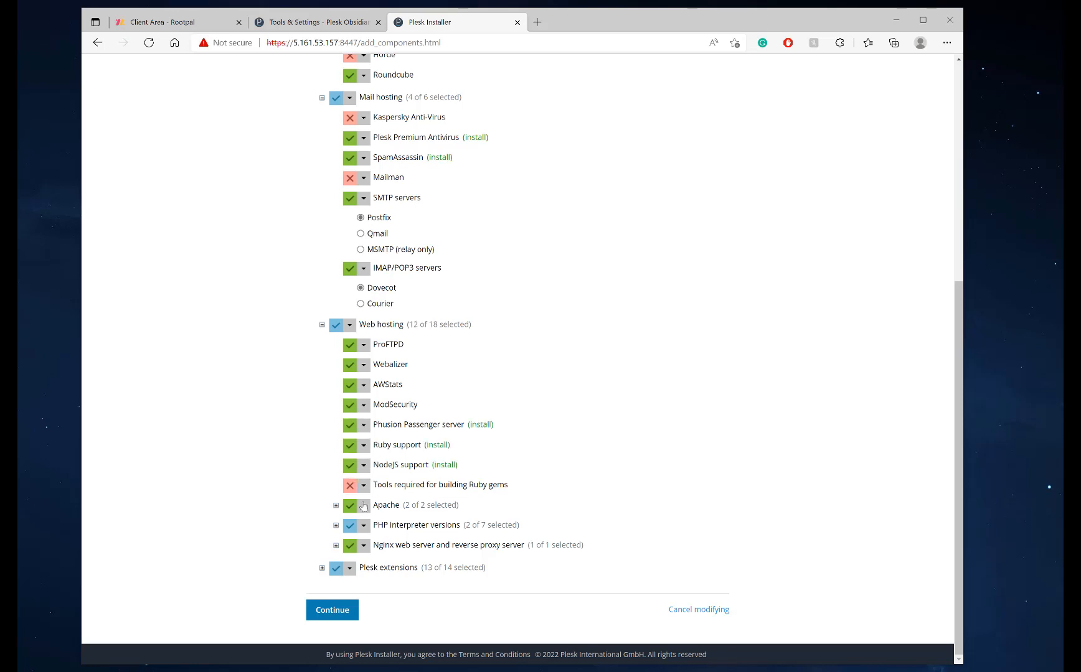
left_click(363, 489)
left_click(366, 506)
left_click_drag(375, 444, 424, 446)
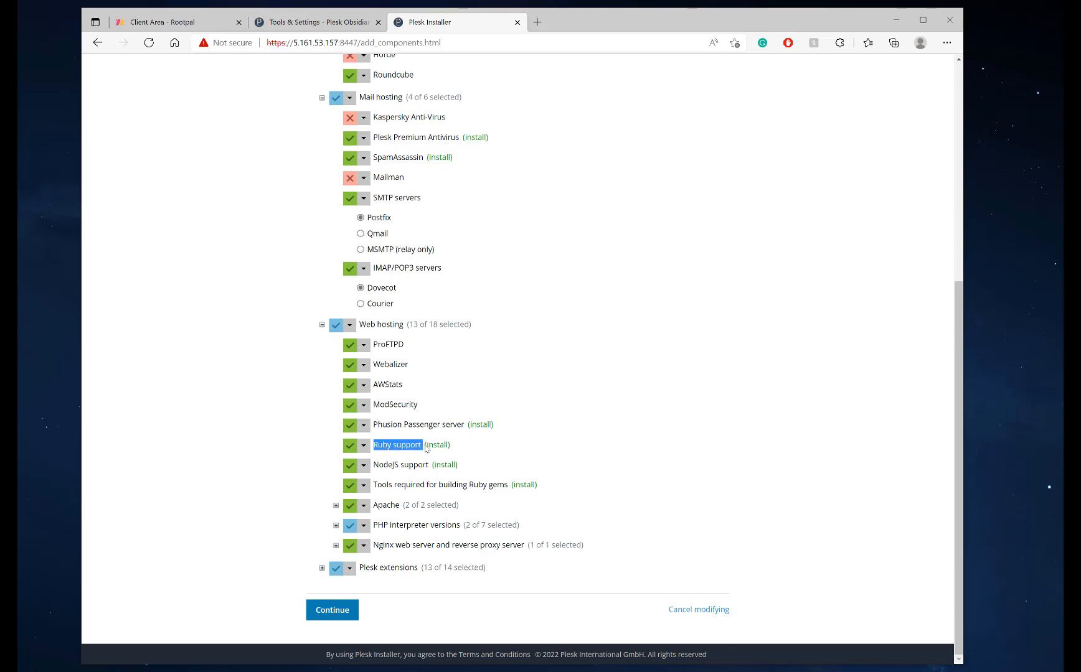
Under PHP interpreter versions, mark PHP 8.1 for installation and review the outdated versions
left_click(336, 526)
scroll(389, 394, "down", 2)
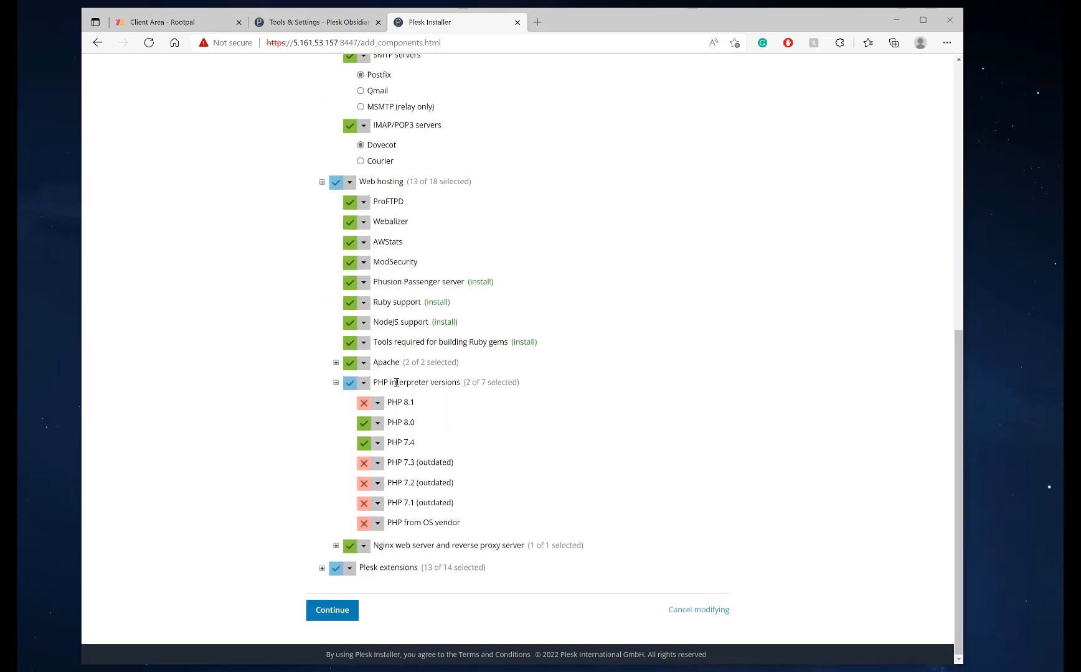
left_click(378, 403)
left_click(382, 423)
left_click_drag(388, 461, 453, 509)
left_click(470, 508)
left_click_drag(390, 462, 412, 468)
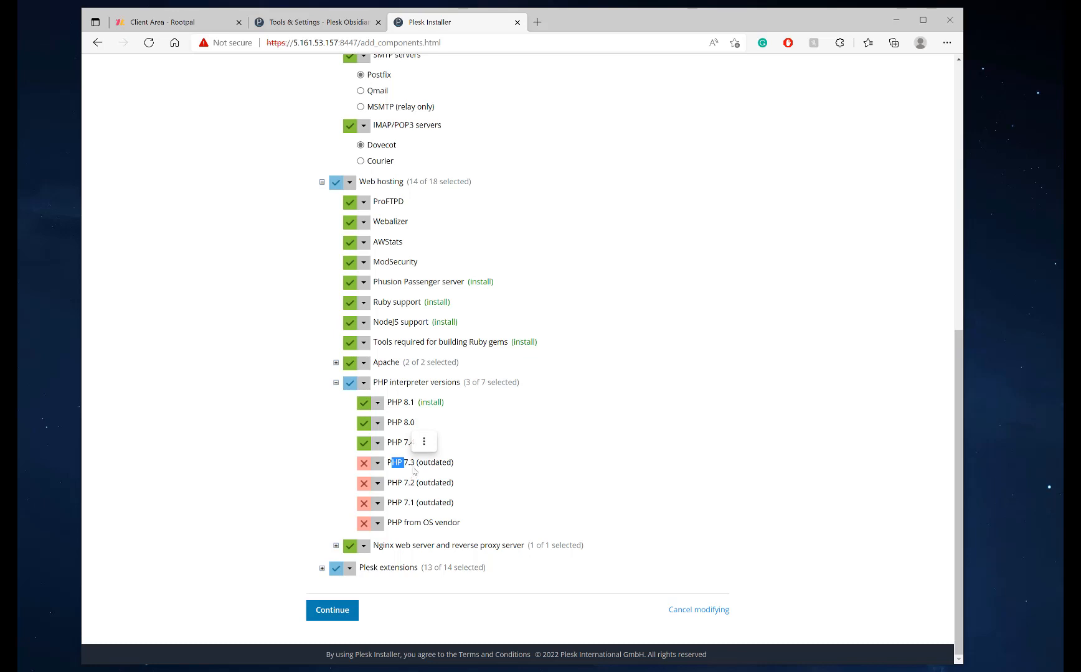
left_click(494, 476)
left_click(336, 545)
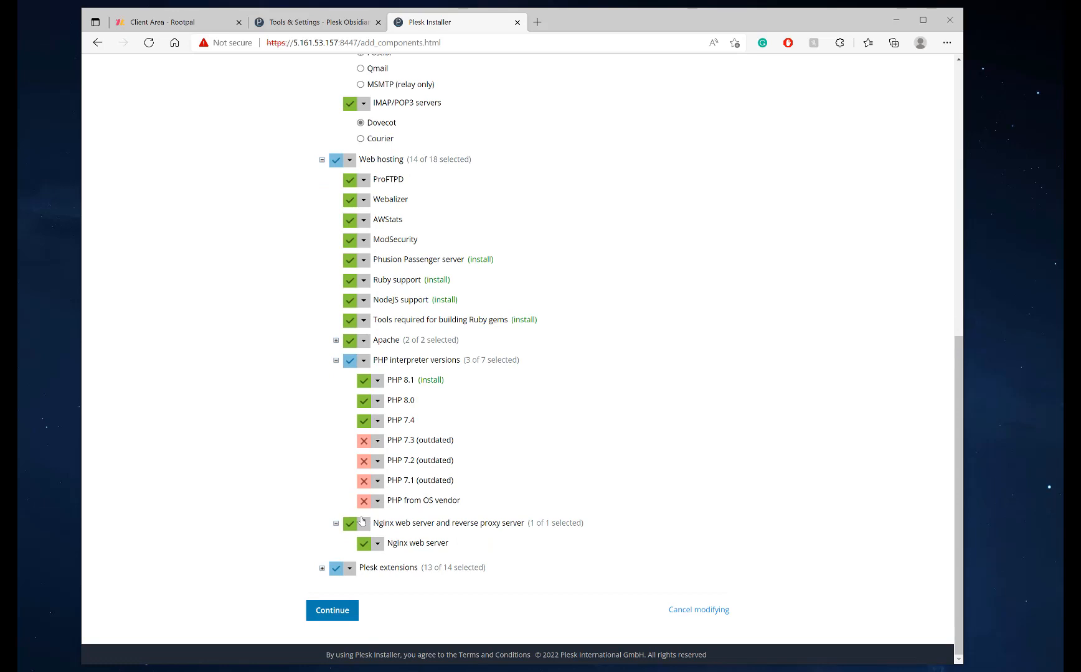
Review Plesk extensions and the PostgreSQL server choice, then continue to start installing the components
left_click(322, 567)
scroll(322, 538, "down", 5)
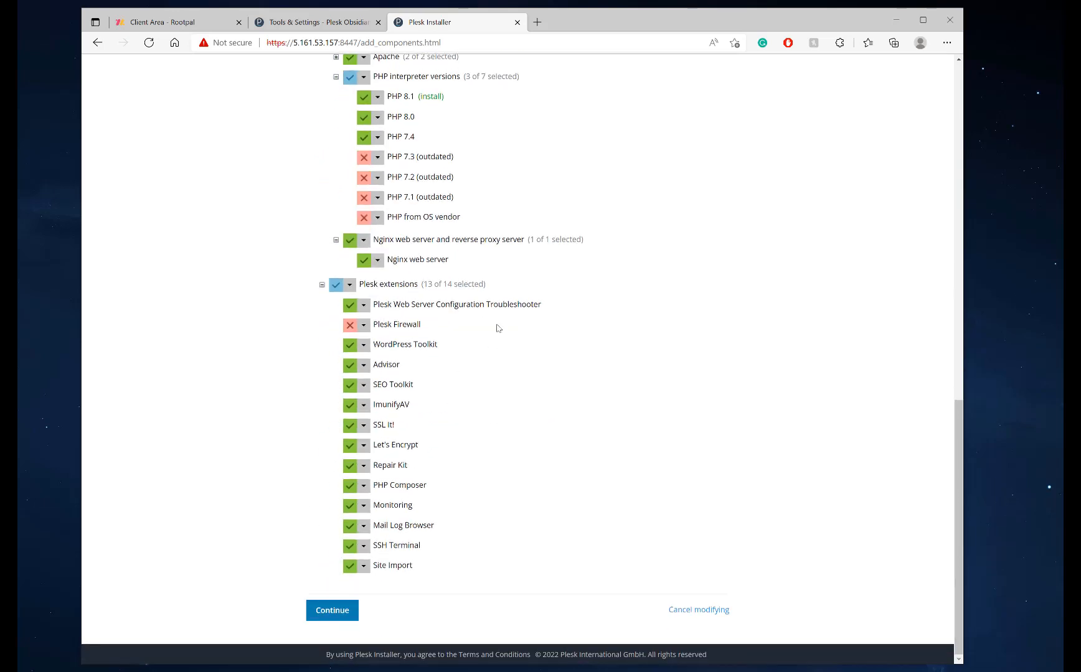
left_click(363, 326)
scroll(433, 330, "up", 15)
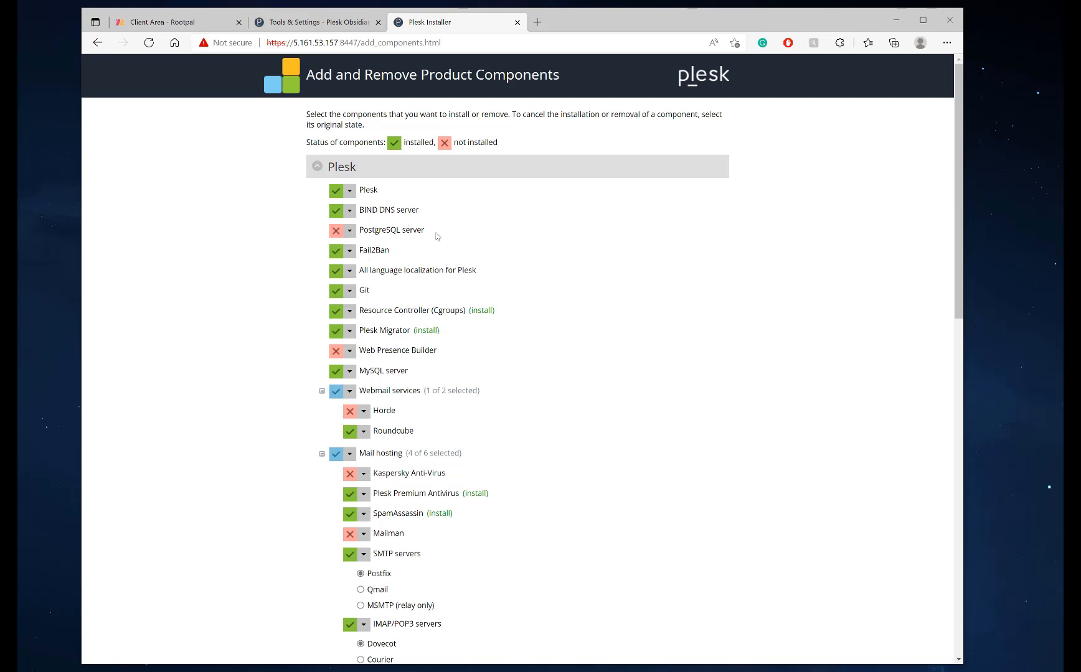
left_click_drag(437, 233, 347, 231)
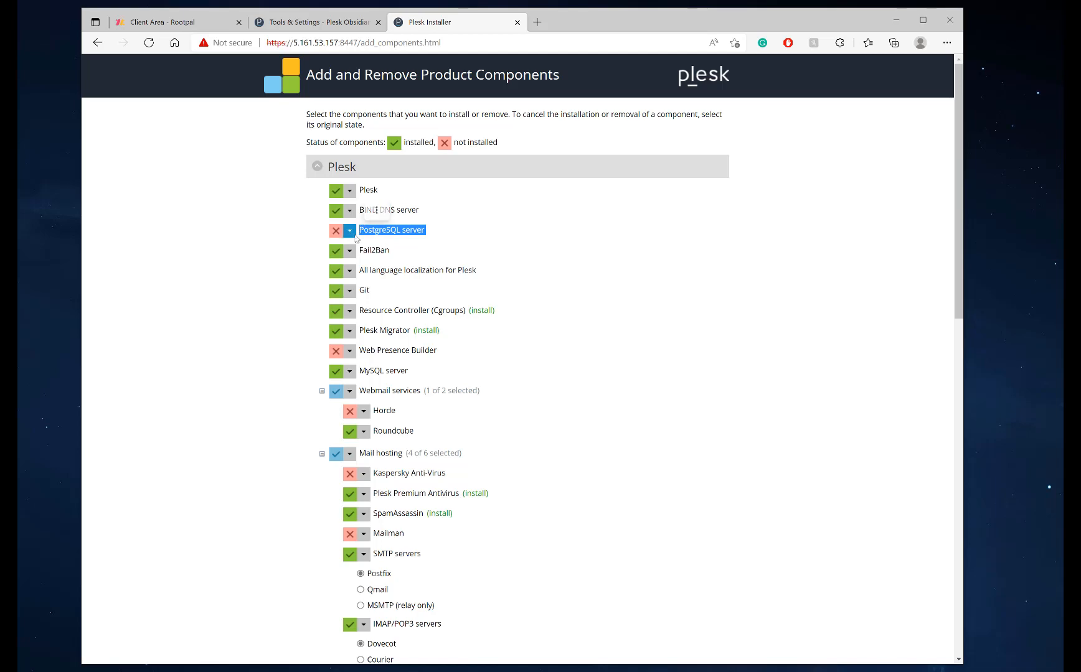
left_click(346, 232)
left_click(468, 288)
scroll(397, 285, "down", 11)
scroll(396, 284, "down", 3)
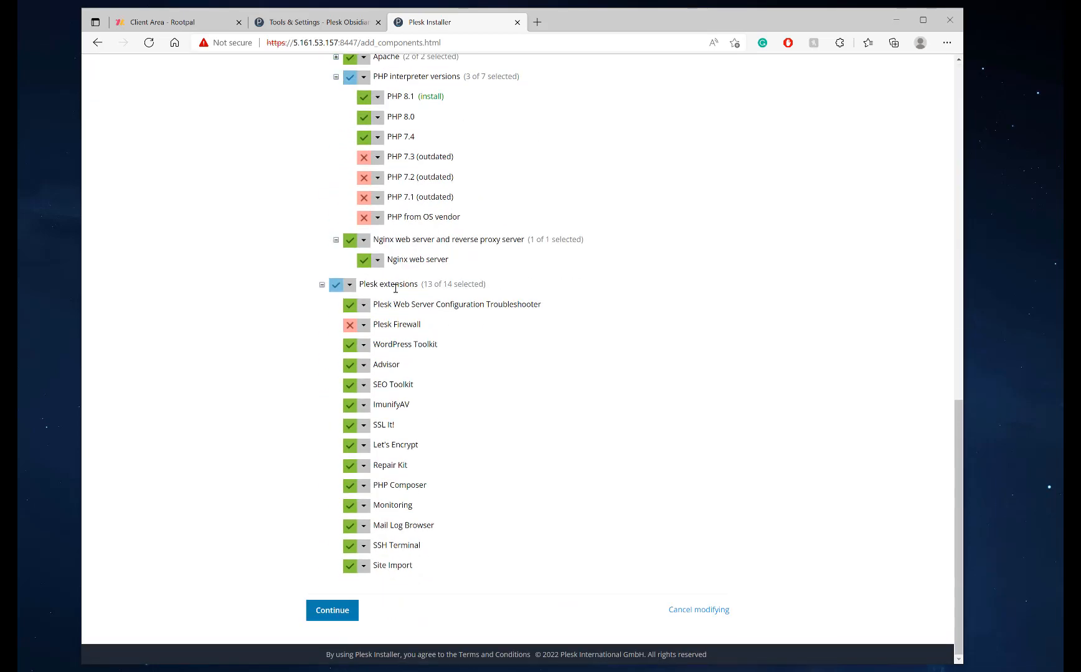
scroll(396, 284, "up", 10)
scroll(396, 435, "down", 10)
left_click(331, 610)
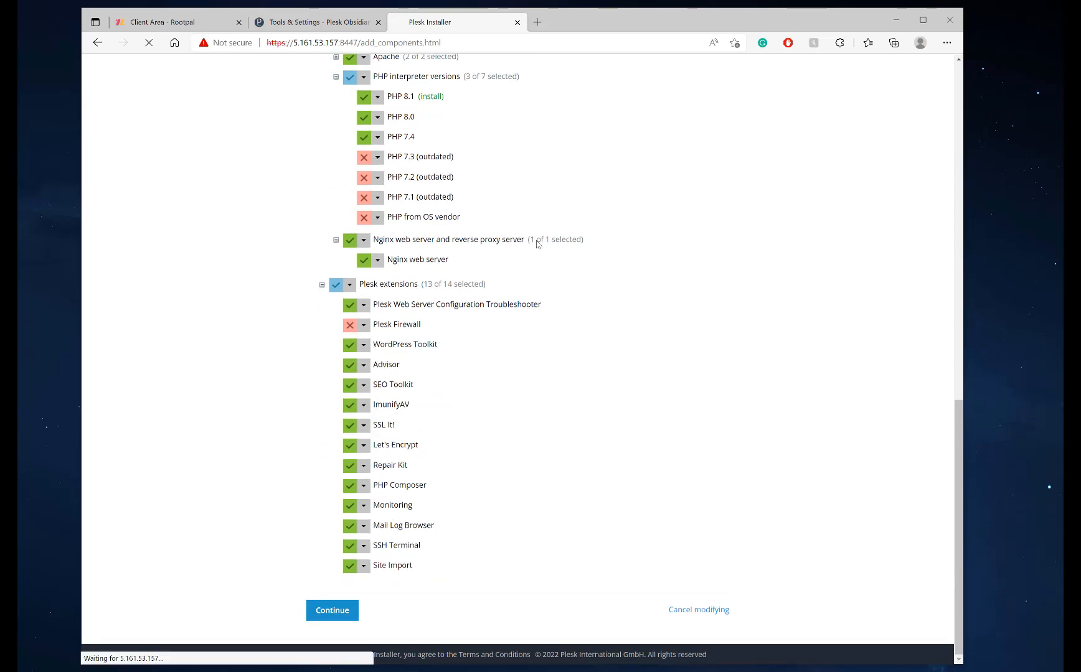
left_click(335, 57)
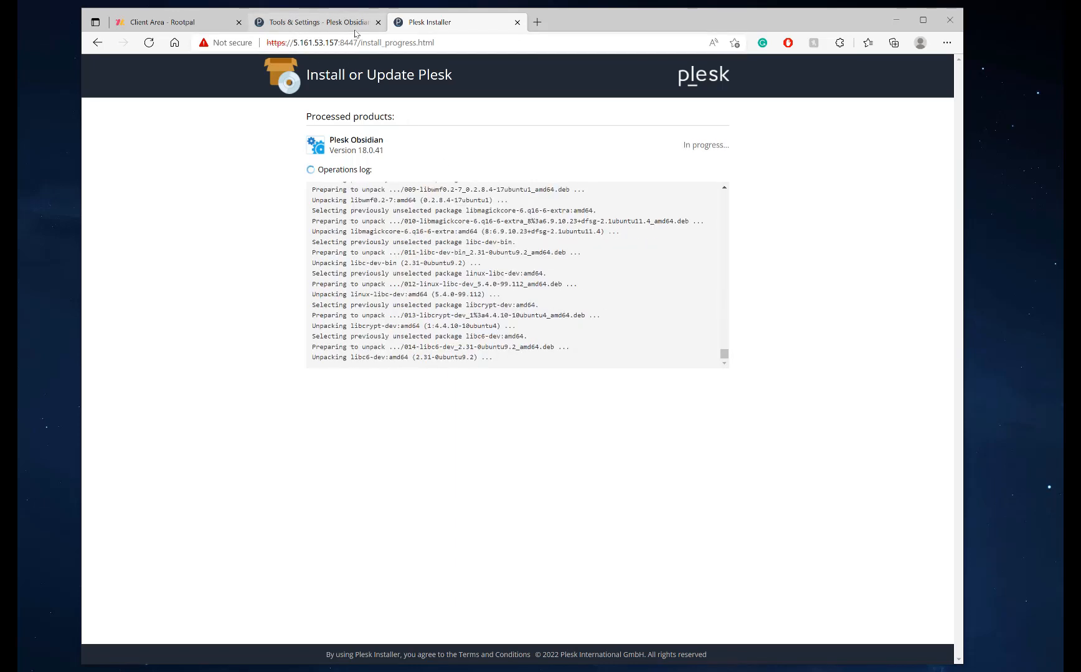
Return to the Tools & Settings tab and open Mail Server Settings
left_click(317, 24)
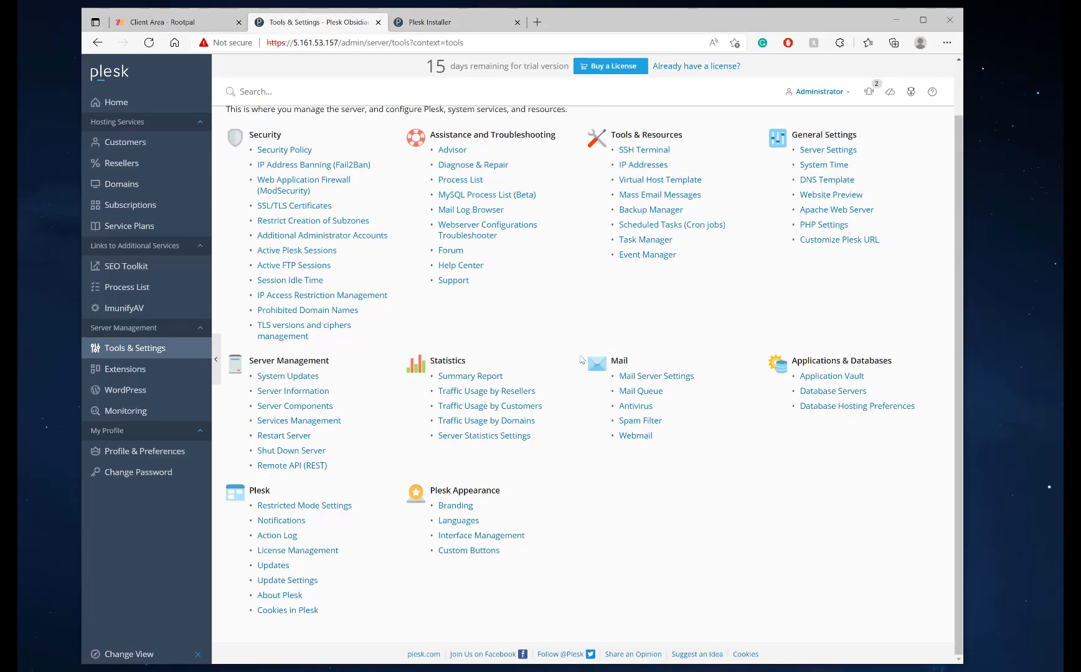
left_click(671, 377)
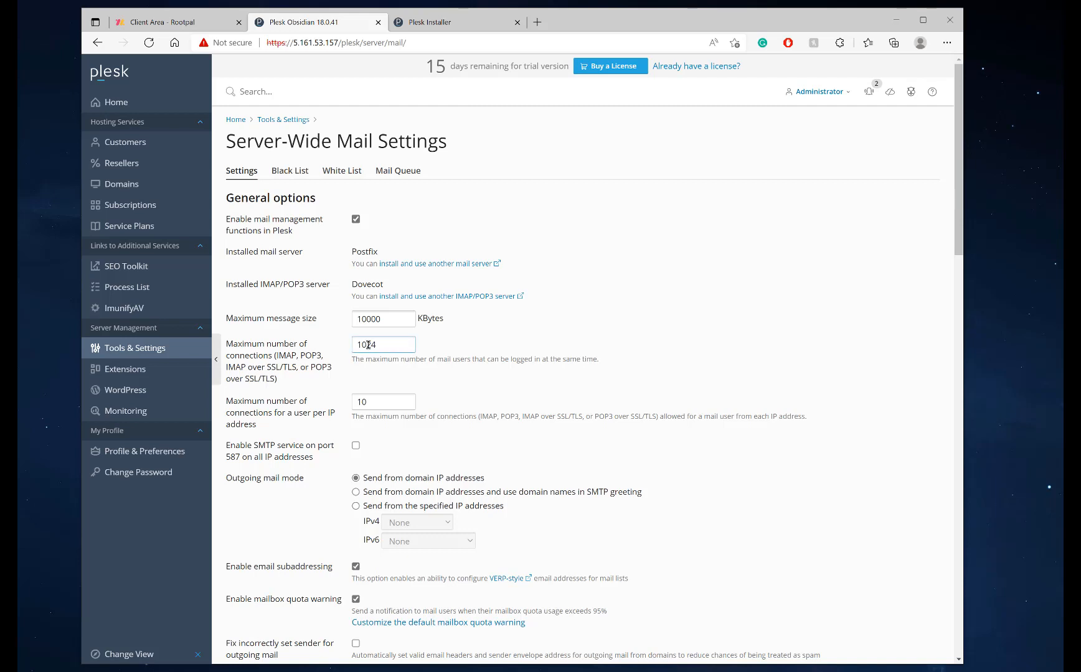
Change the maximum message size's leading digit to 5 and enable SMTP on port 587
left_click_drag(362, 320, 358, 320)
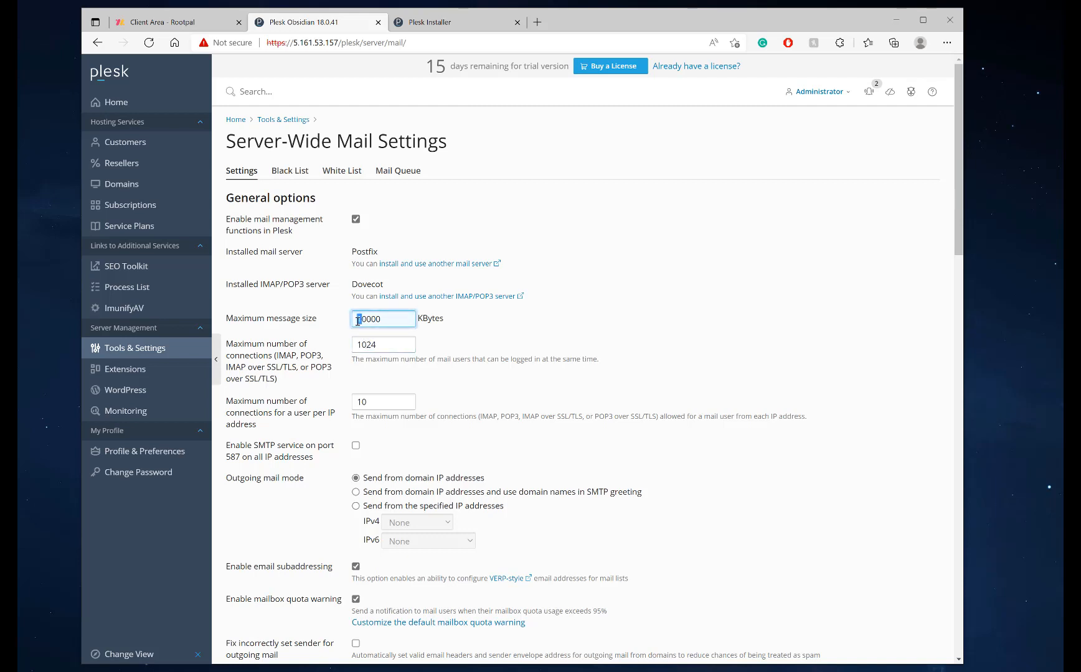
type("5")
scroll(397, 311, "down", 2)
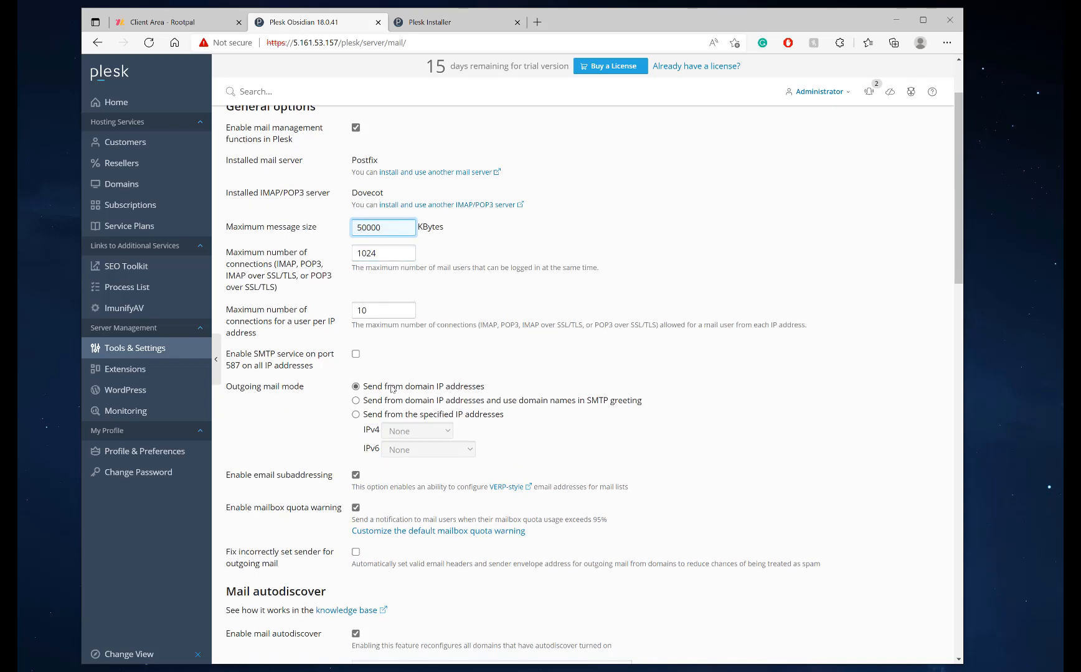
scroll(371, 311, "down", 2)
left_click(355, 262)
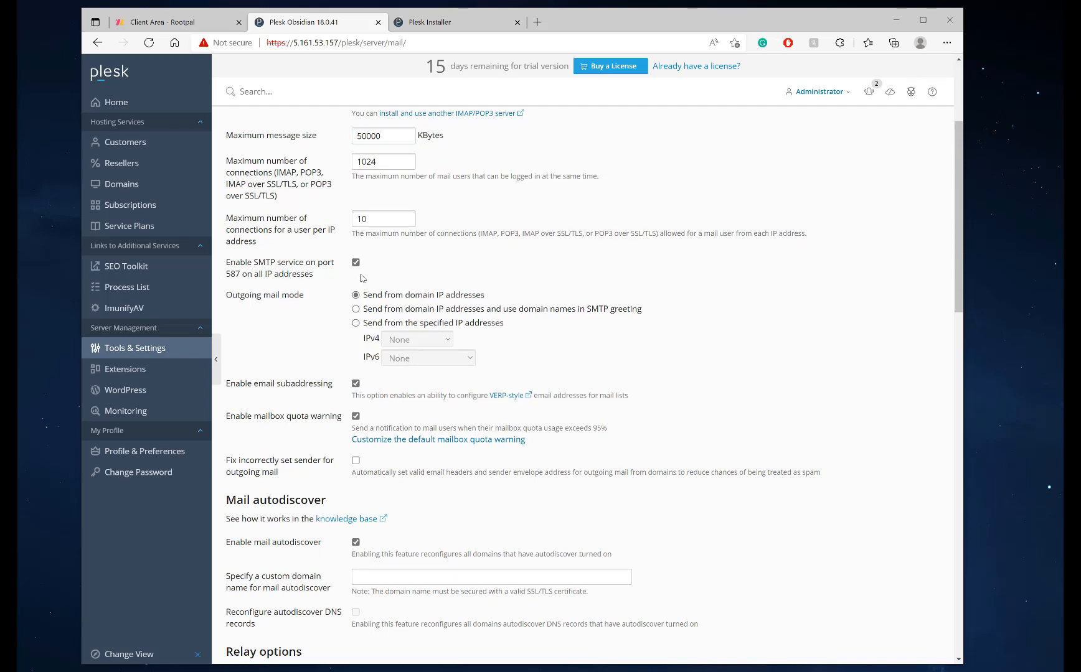
Set the per-IP connection limit to 25
double_click(366, 219)
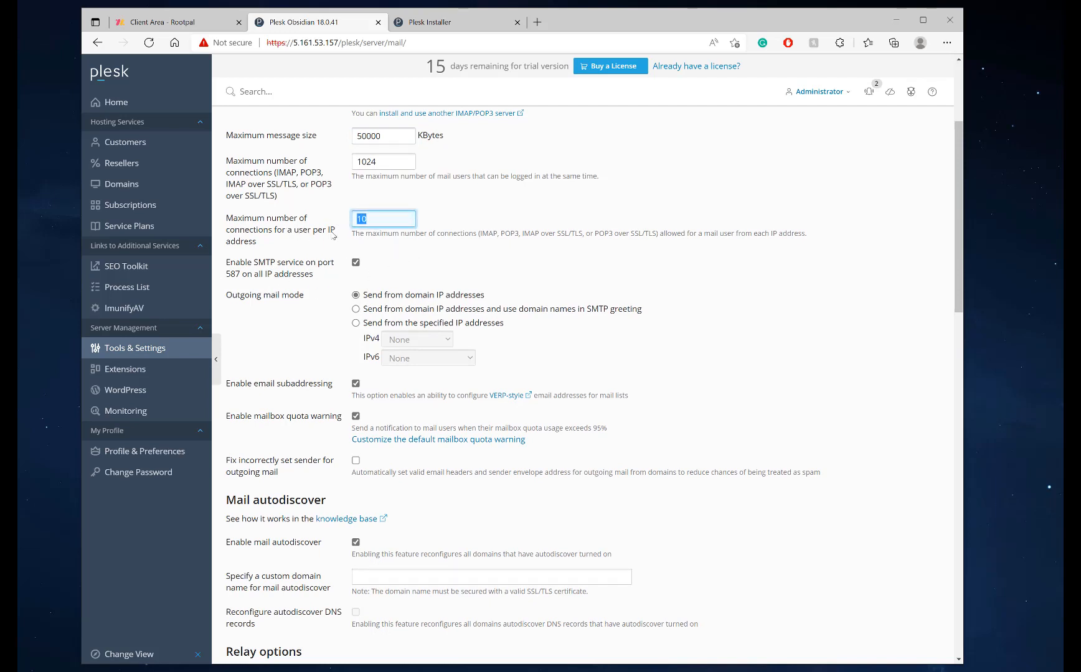
left_click(401, 218)
left_click_drag(377, 216, 315, 216)
type("25")
type("50")
left_click_drag(387, 219, 314, 218)
left_click_drag(226, 218, 335, 244)
key("Tab")
type("10")
key("ctrl+a")
type("25")
scroll(379, 389, "down", 3)
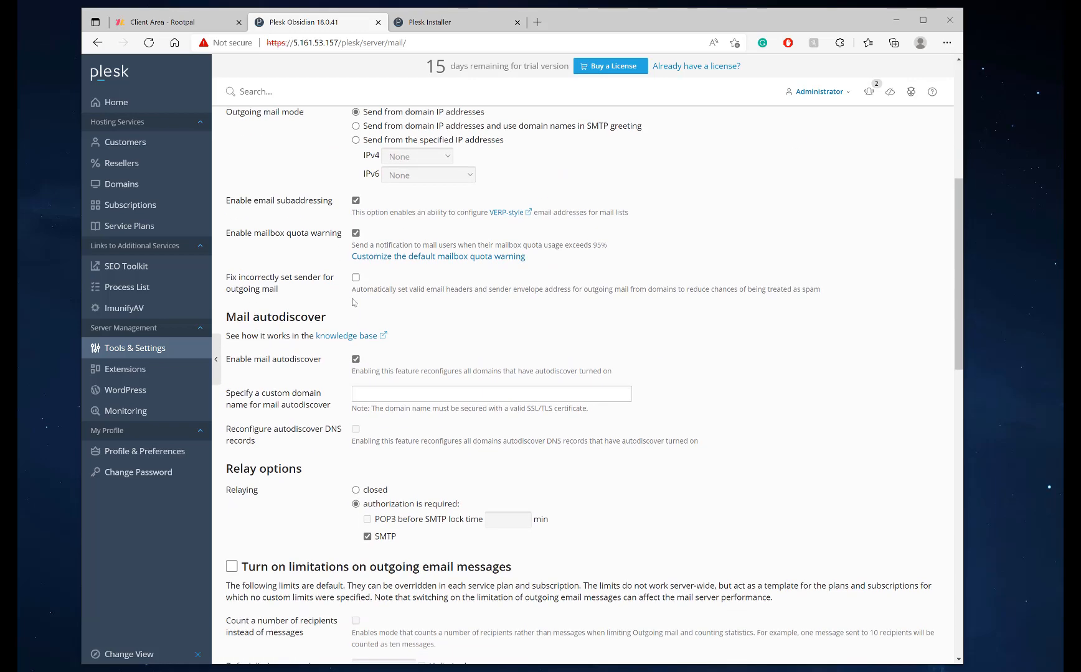
scroll(356, 285, "up", 5)
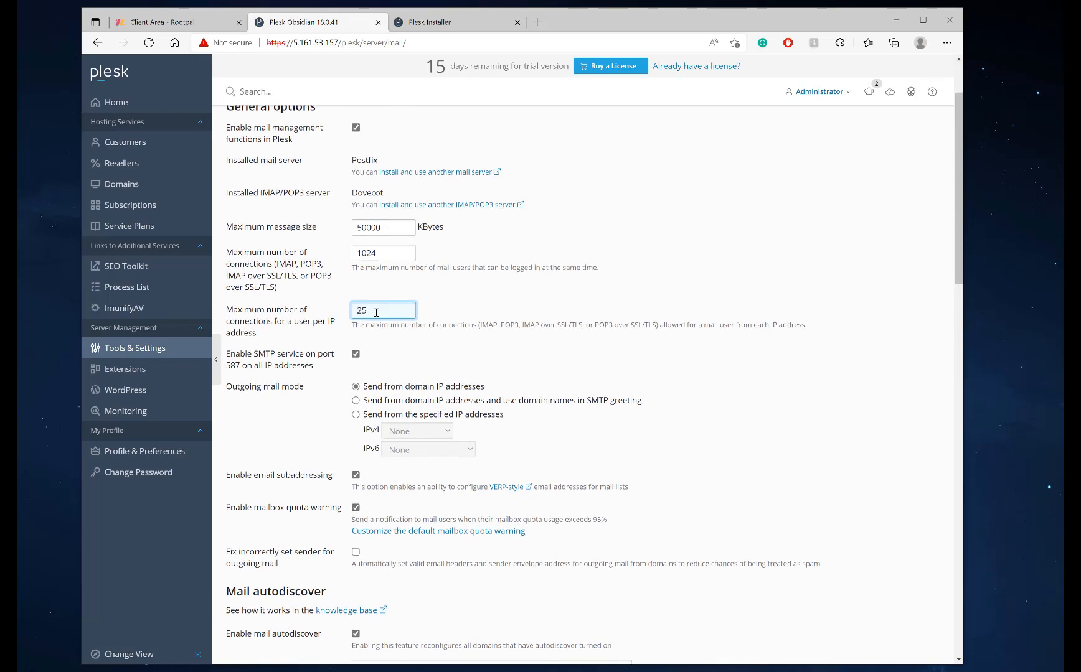
key("ctrl+a")
scroll(356, 373, "down", 4)
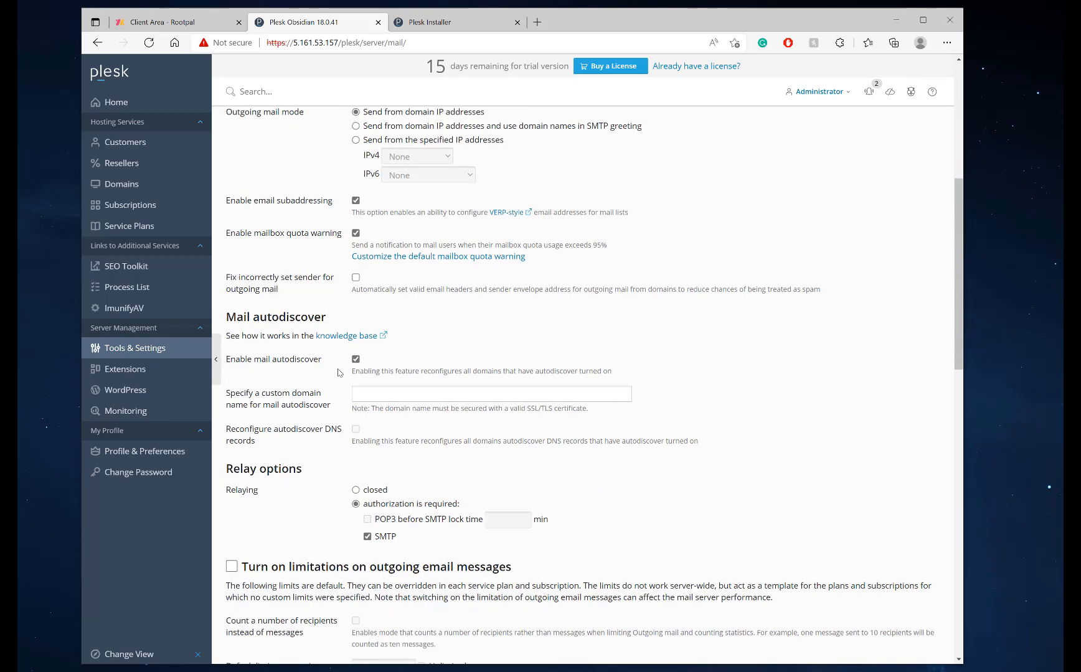
Toggle the 'Fix incorrectly set sender for outgoing mail' option, leaving it switched on
left_click(355, 278)
left_click_drag(226, 278, 319, 290)
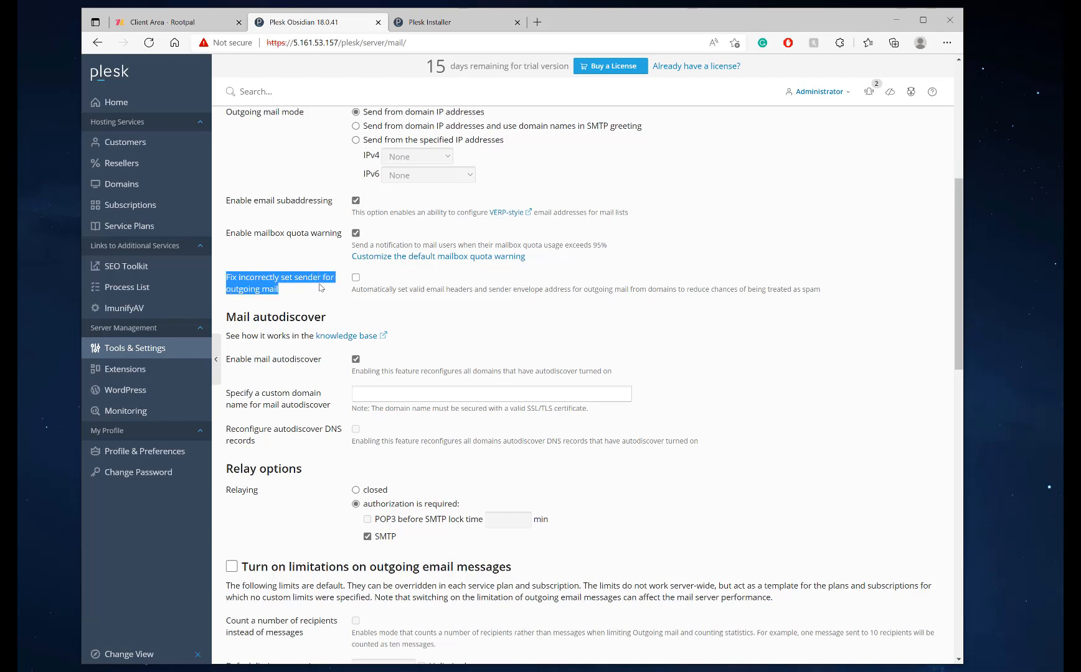
left_click(276, 294)
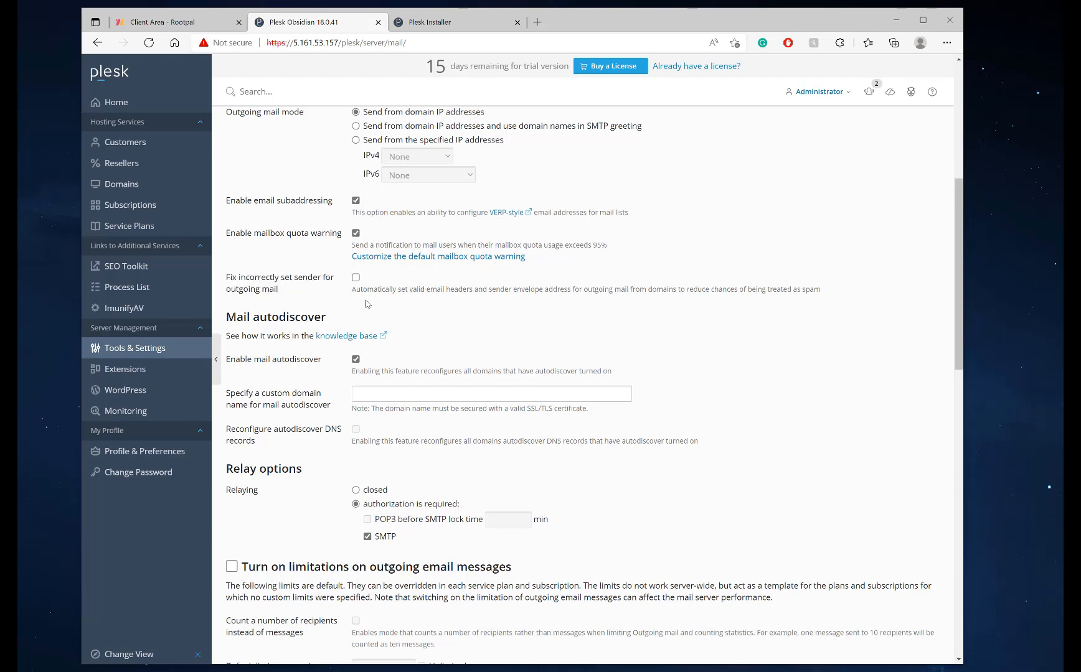
left_click(357, 277)
Turn on outgoing email limitations and count recipients instead of messages
scroll(386, 349, "down", 3)
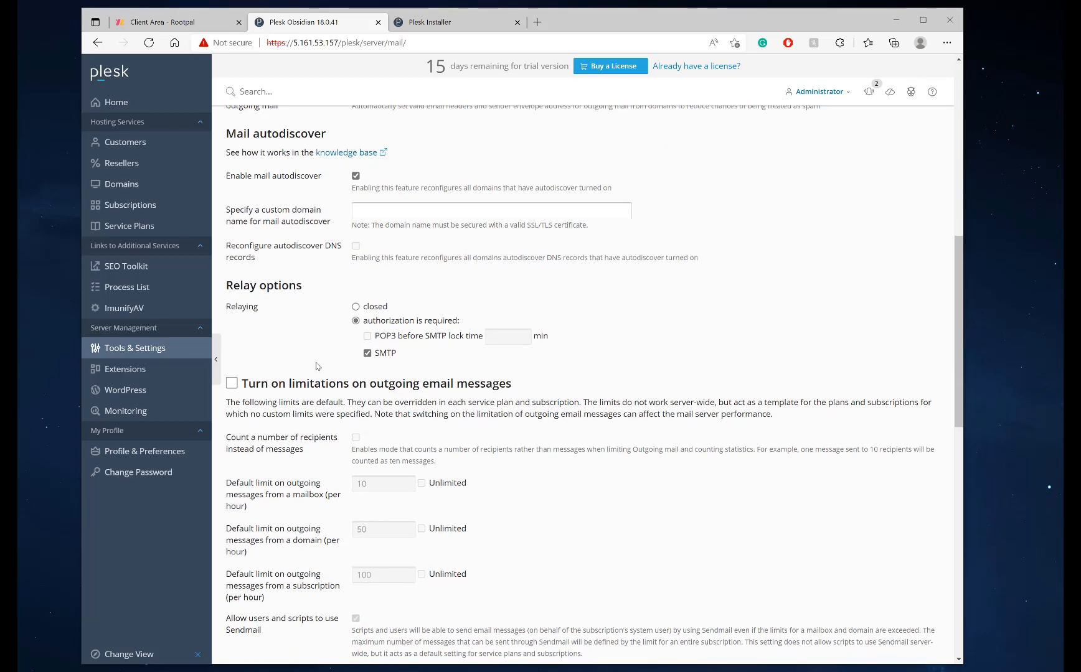
scroll(251, 379, "down", 2)
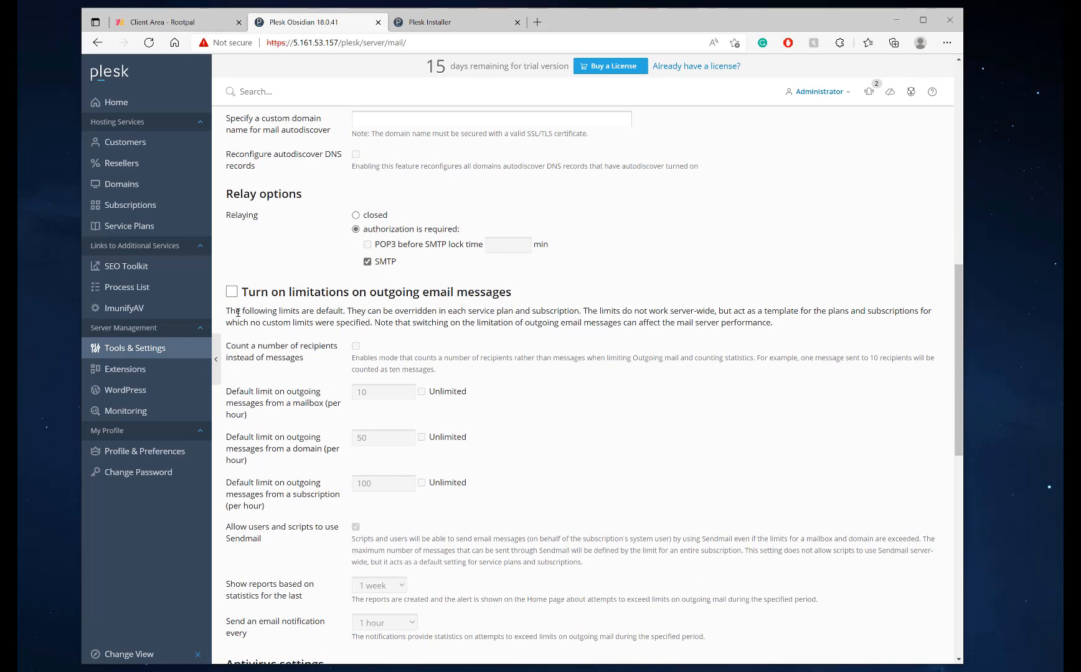
left_click(231, 293)
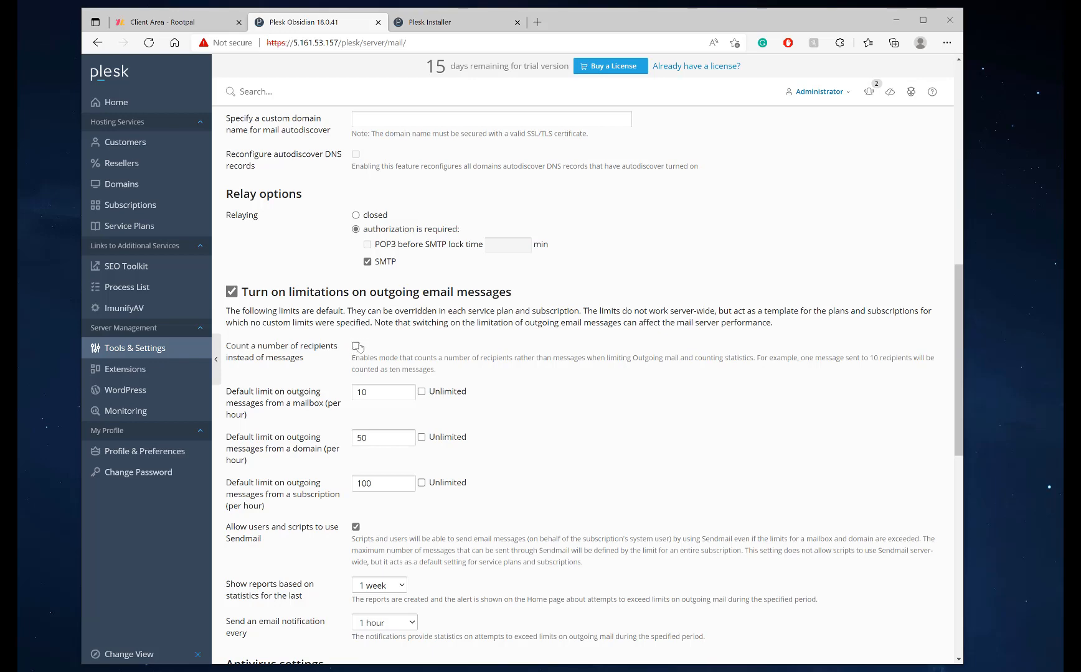
scroll(355, 346, "down", 3)
left_click_drag(233, 258, 330, 267)
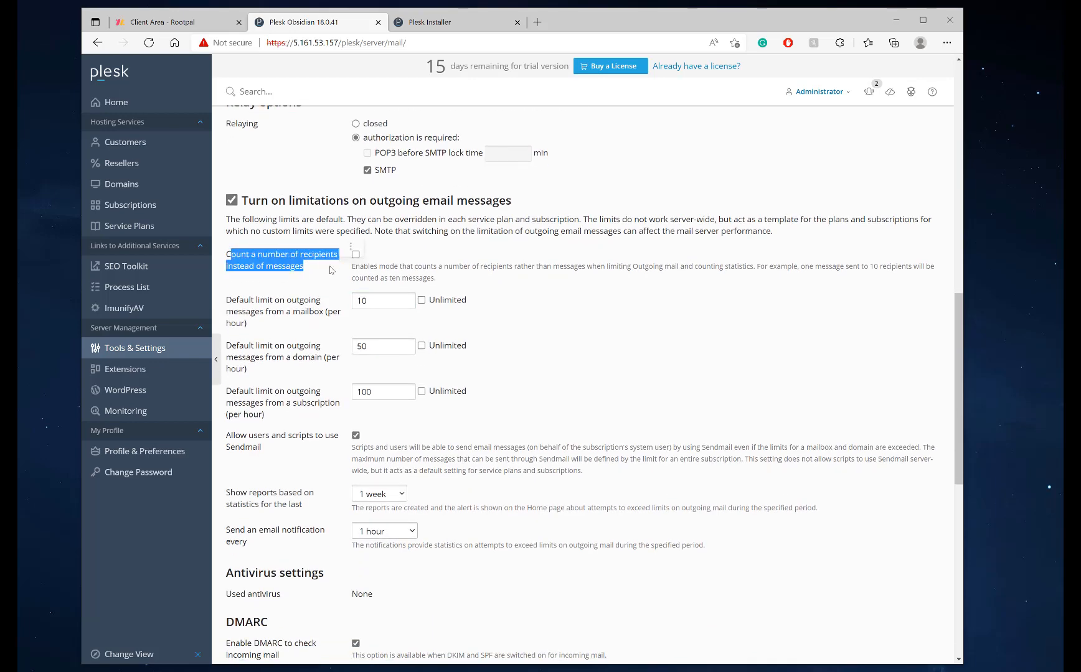
left_click(328, 268)
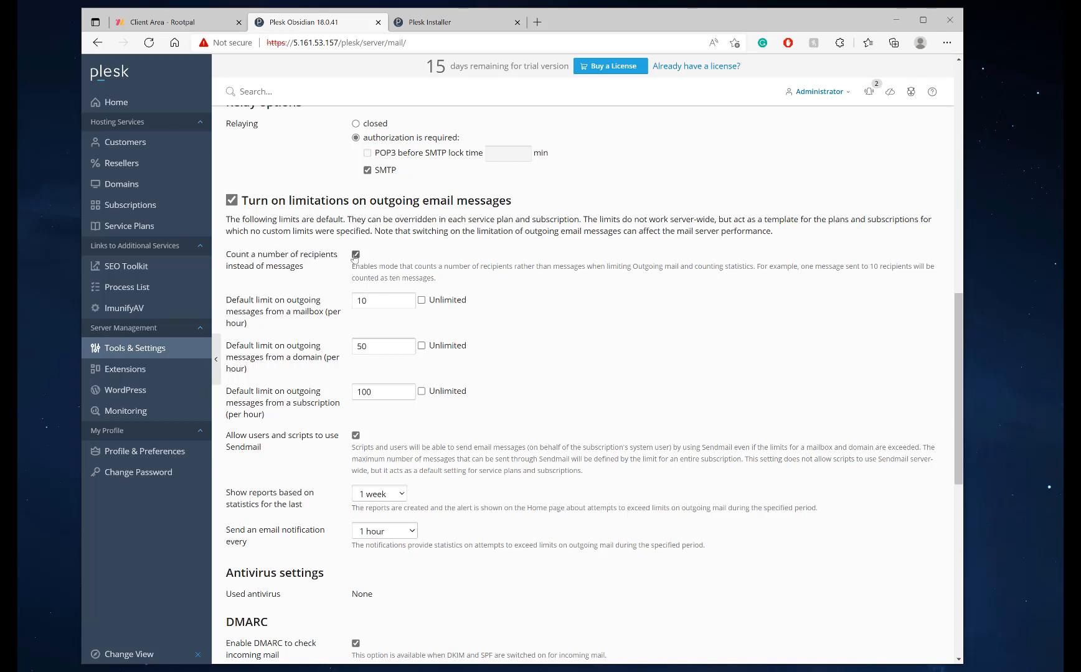
Edit the per-domain and per-subscription hourly limit fields
left_click(366, 302)
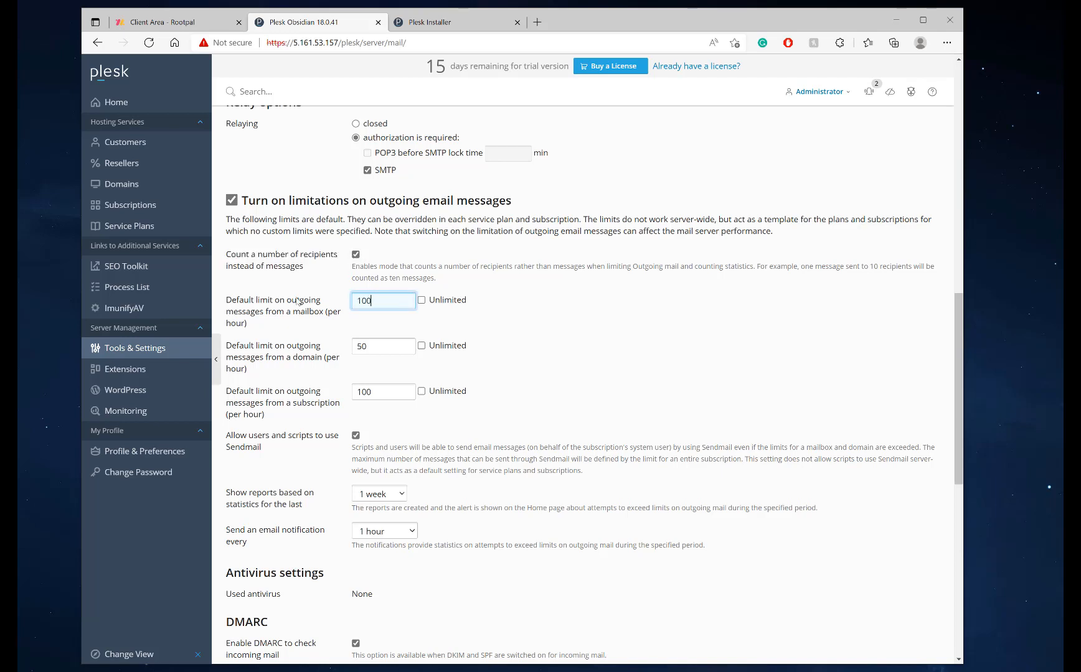
double_click(381, 348)
type("12")
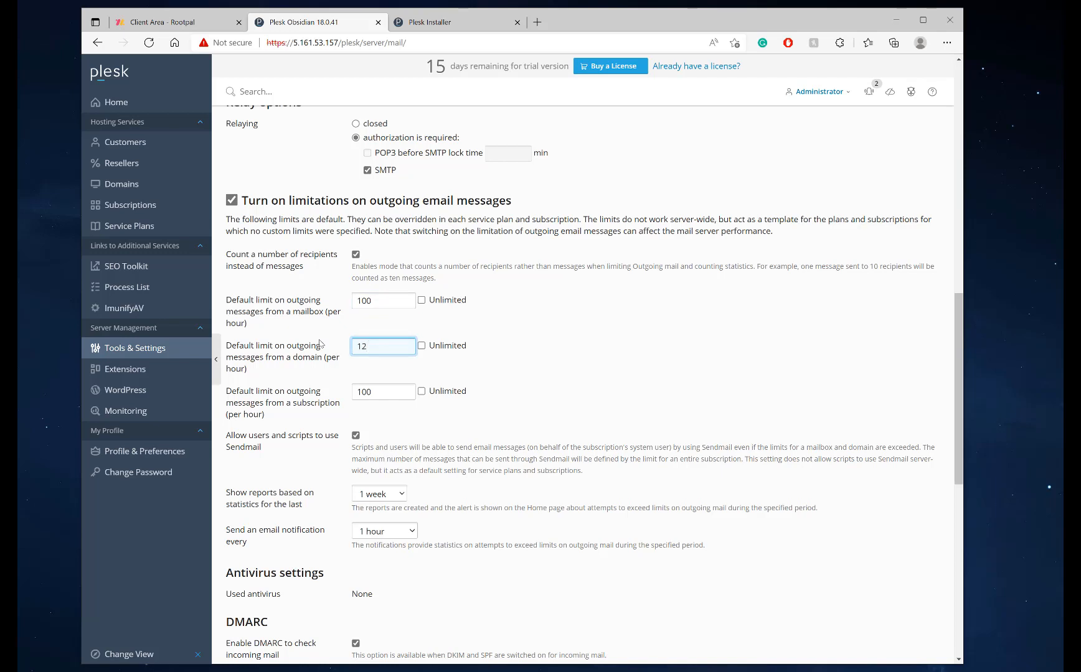
type("100")
double_click(371, 390)
type("22")
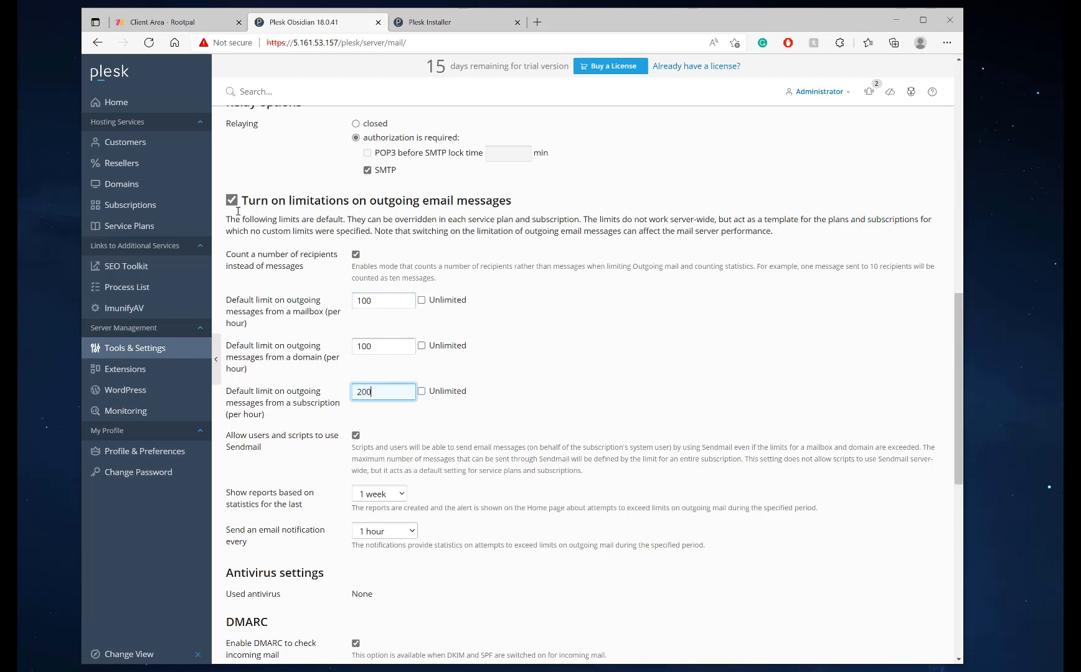
left_click(504, 387)
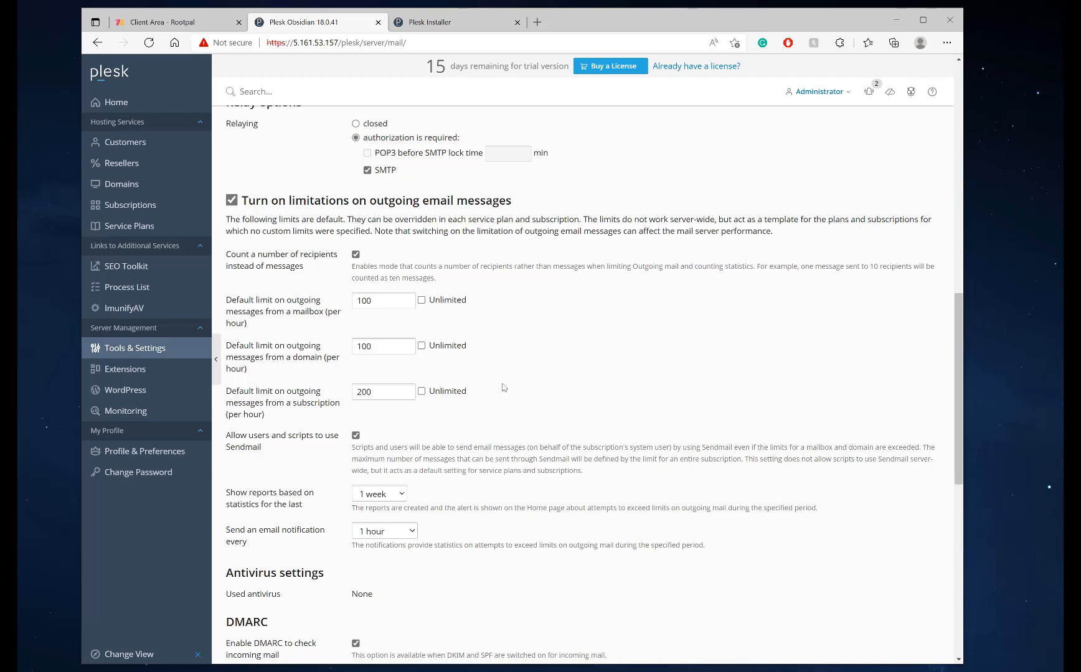
left_click(380, 303)
scroll(379, 302, "down", 1)
scroll(380, 300, "up", 1)
Set the per-mailbox hourly limit to 50 and verify 100 per domain, 200 per subscription
left_click_drag(381, 301, 343, 305)
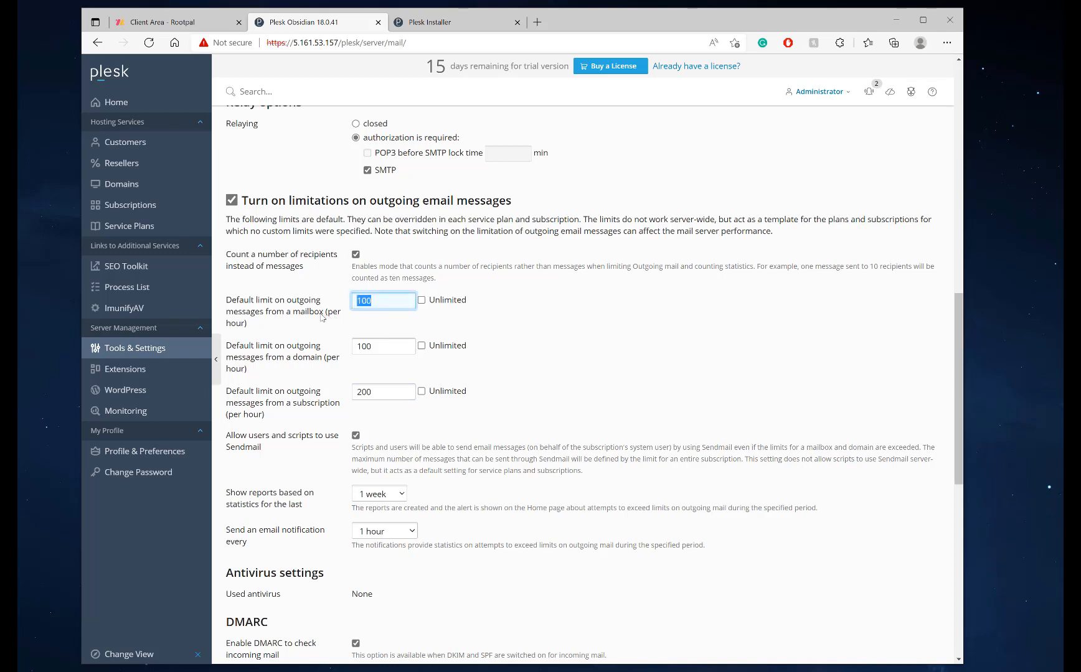
left_click_drag(393, 352, 359, 362)
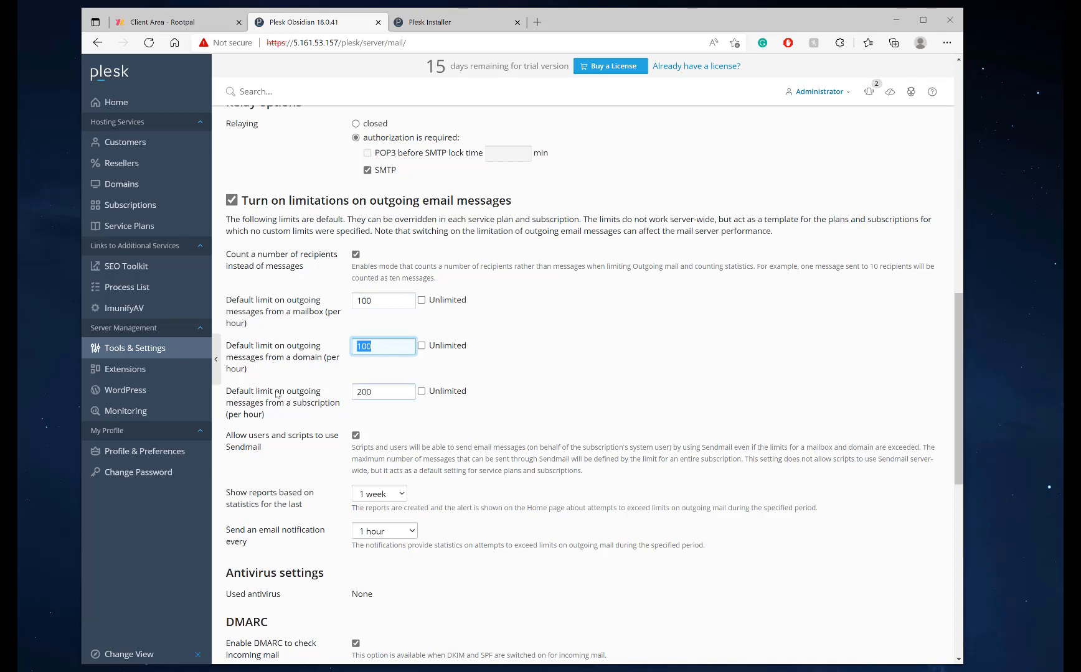
left_click(401, 349)
left_click_drag(391, 305, 350, 302)
type("50")
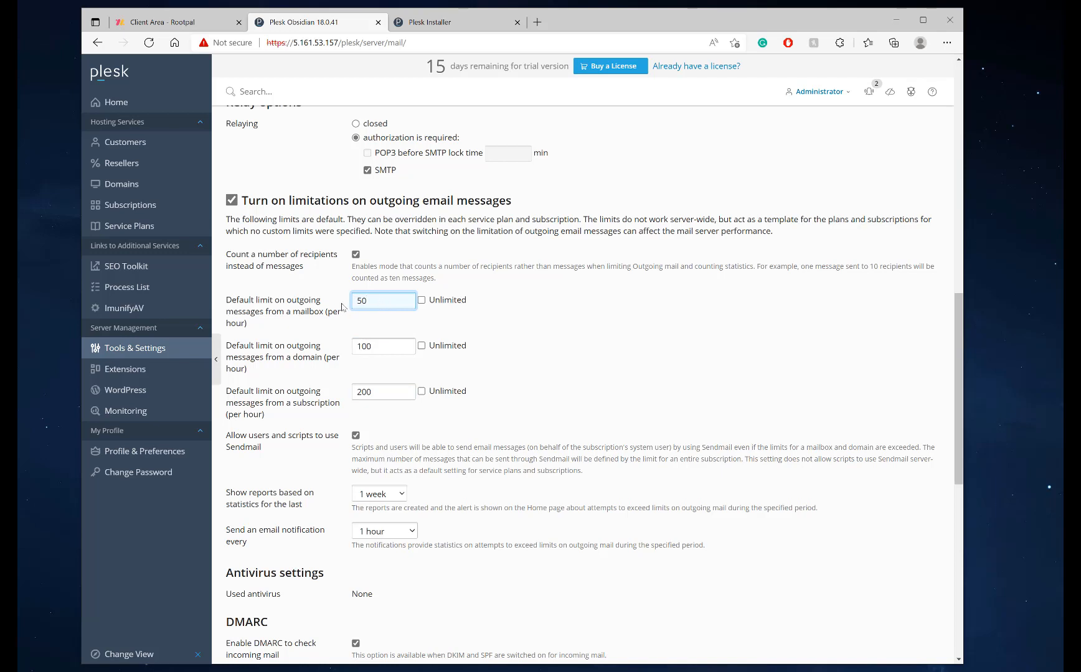
left_click_drag(373, 300, 305, 306)
left_click_drag(397, 343, 335, 344)
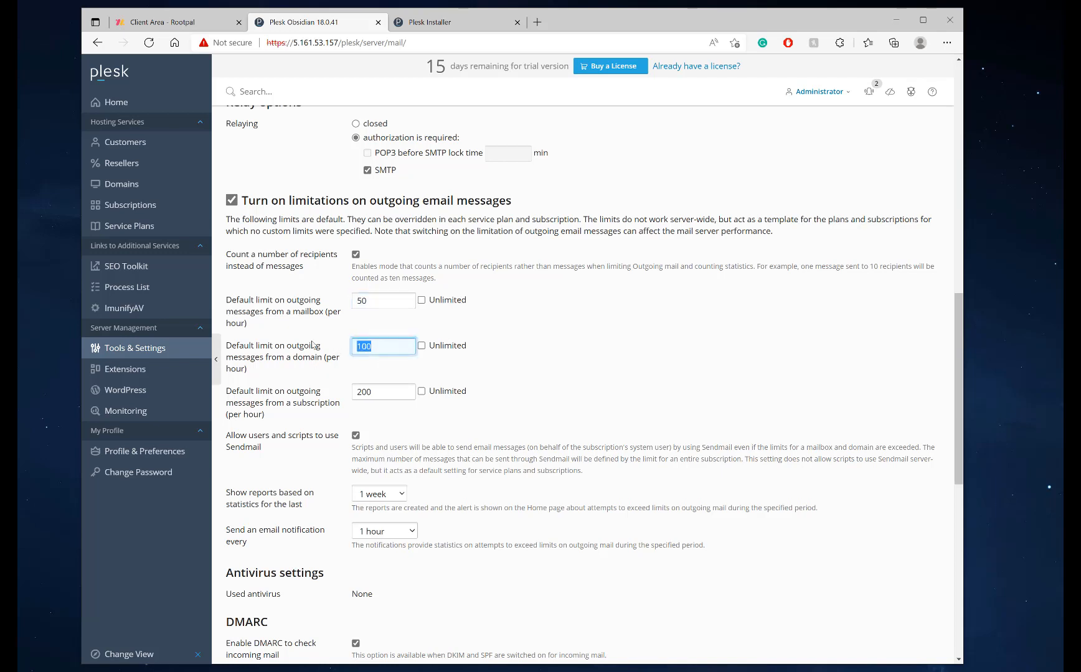
left_click(378, 348)
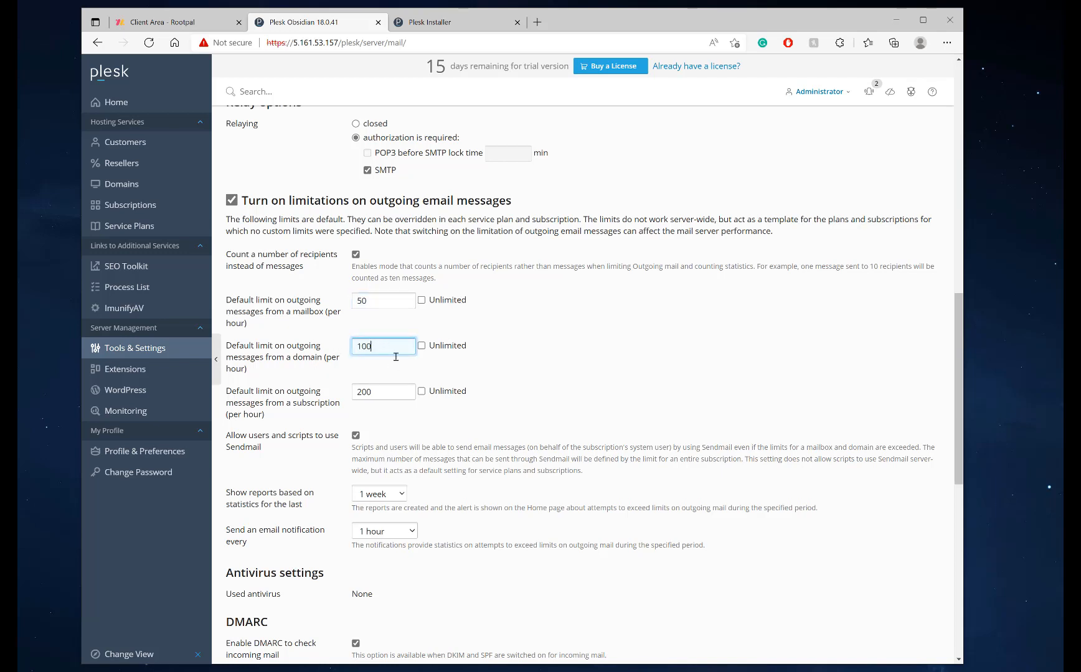
double_click(396, 396)
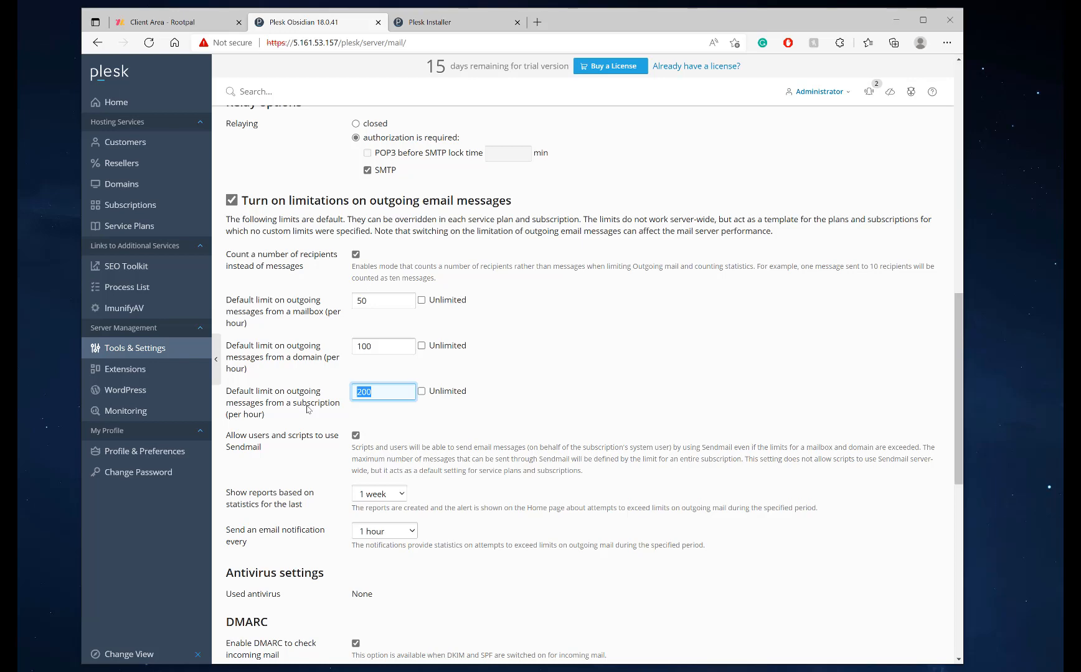
Set the limit reports period to the last 1 day
scroll(307, 409, "down", 5)
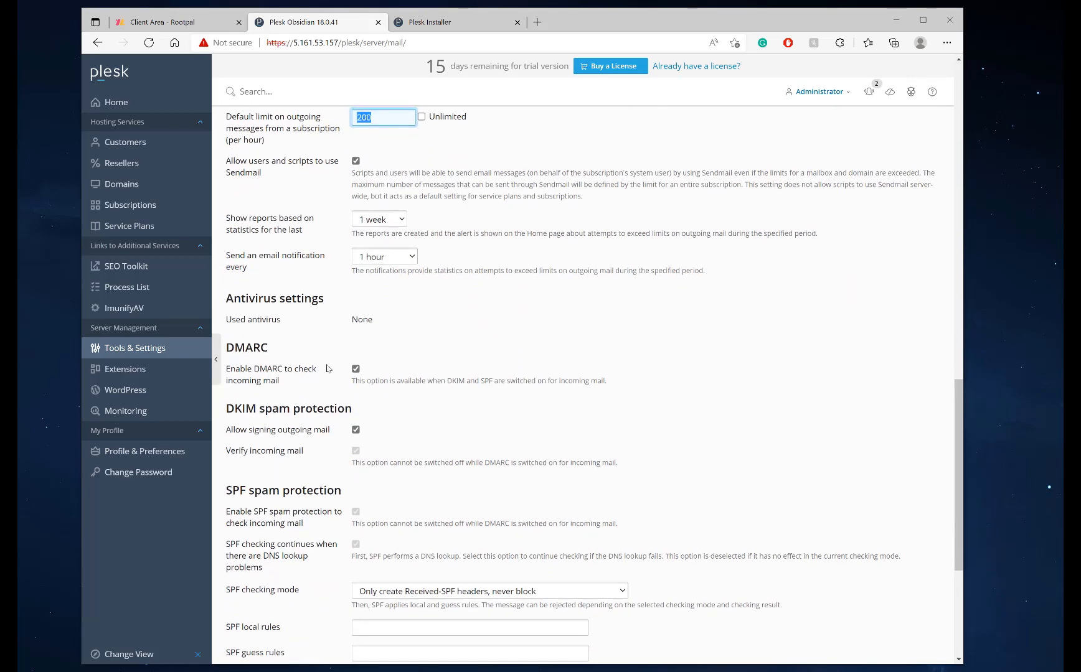
left_click(374, 220)
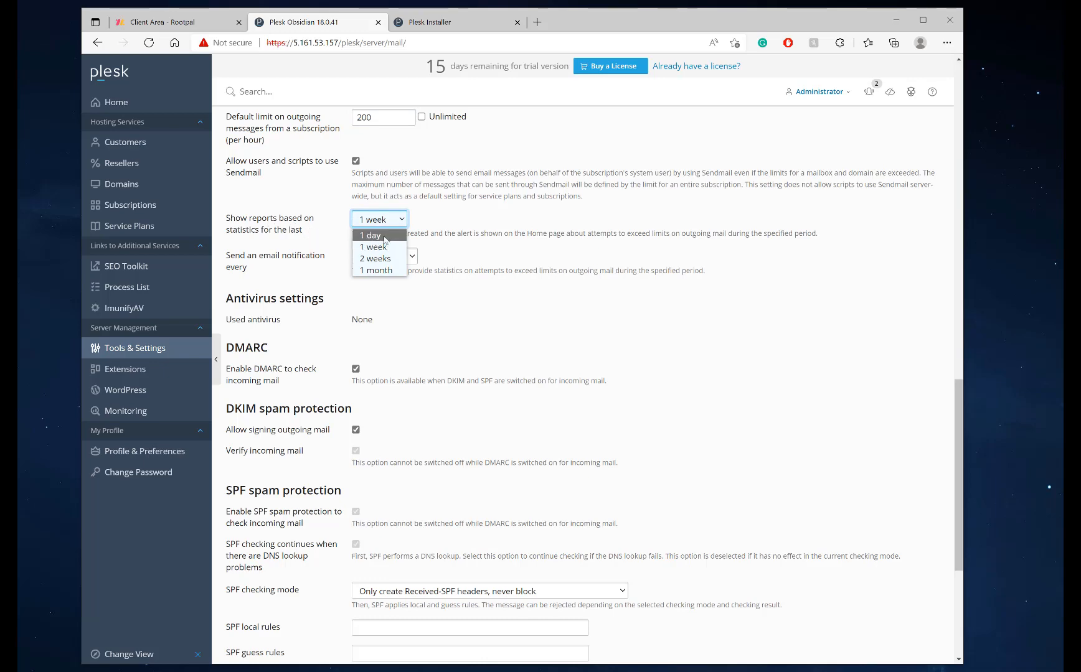
left_click(383, 237)
Enable DNS blackhole list protection and paste the Spamhaus, SpamCop and Barracuda DNSBL zones
scroll(406, 396, "down", 4)
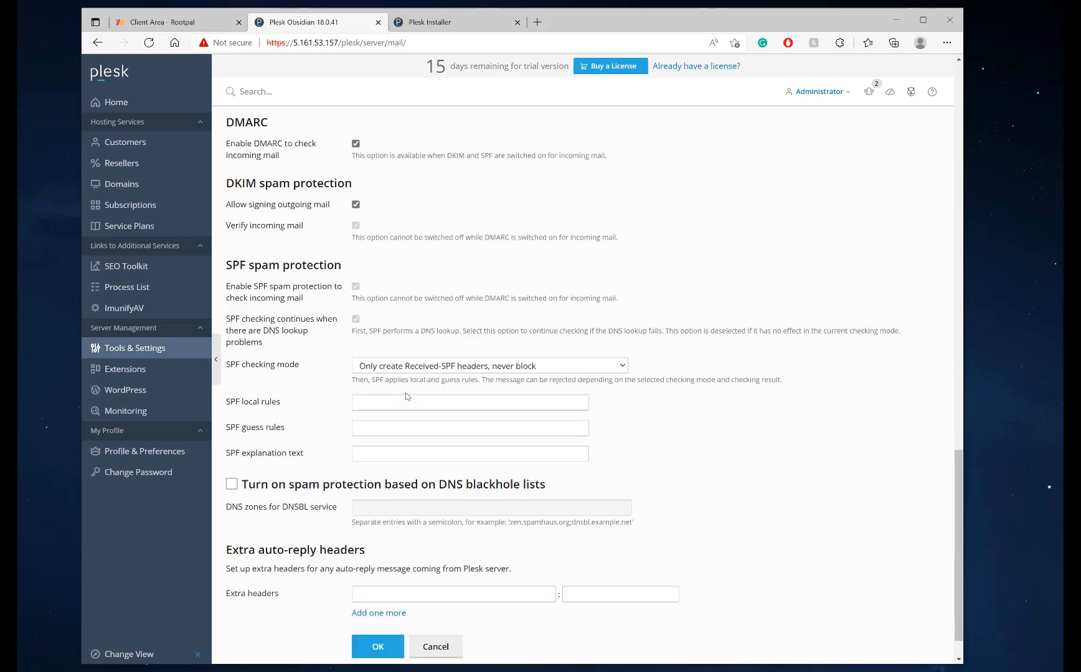
scroll(407, 396, "down", 1)
scroll(480, 401, "up", 2)
scroll(480, 401, "down", 2)
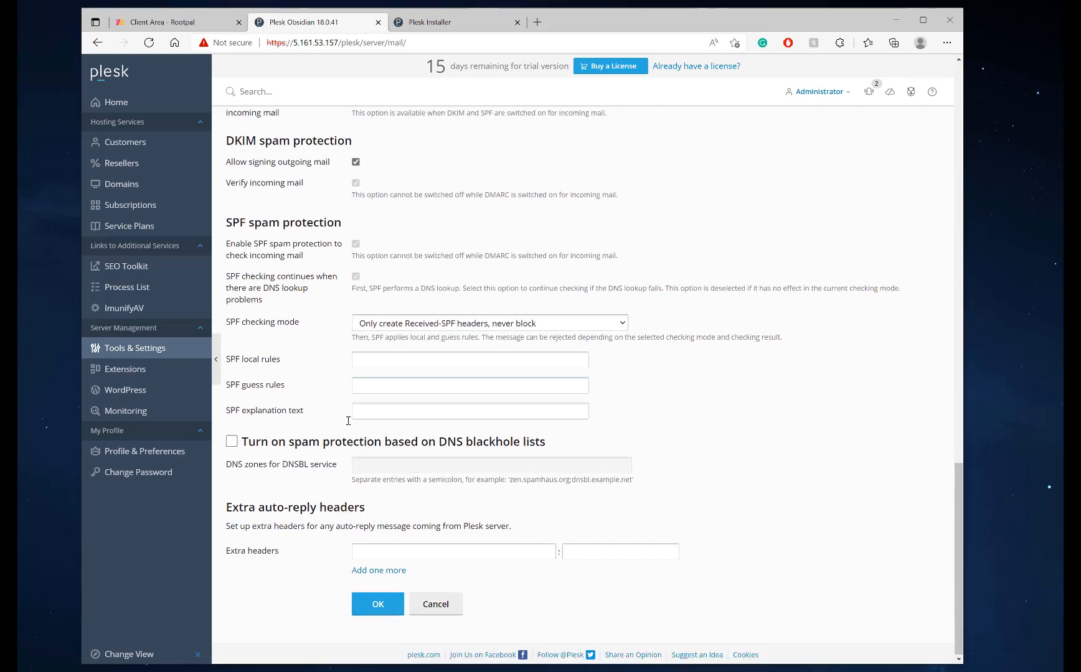
left_click(232, 441)
left_click(399, 464)
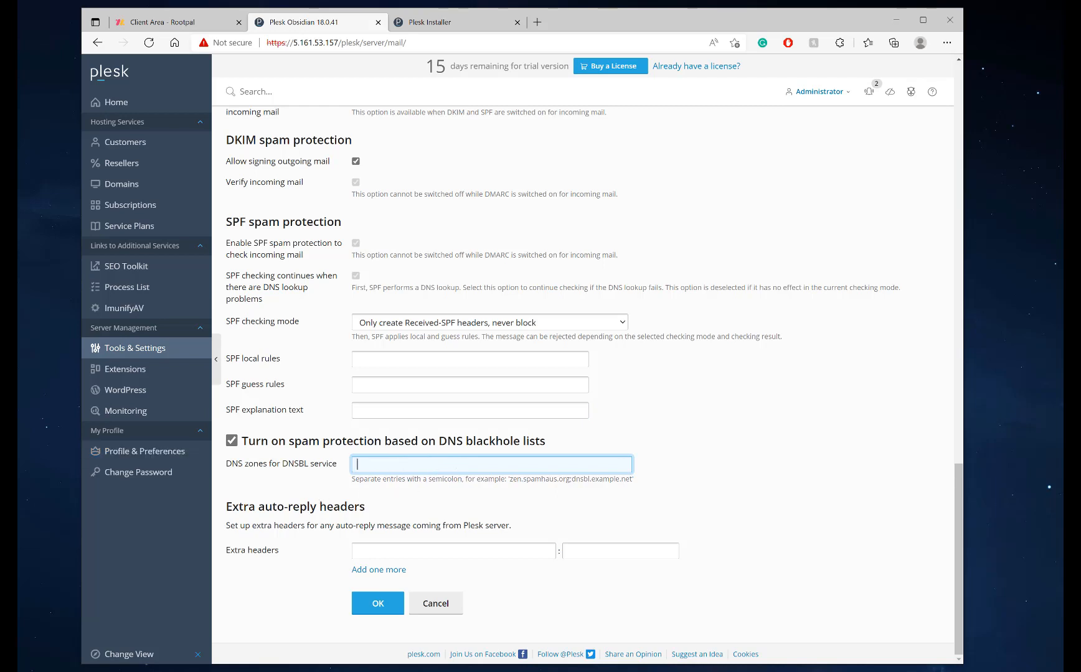
type("zen.spamhaus.org;bl.spamcop.net;b.barracudacentral.org")
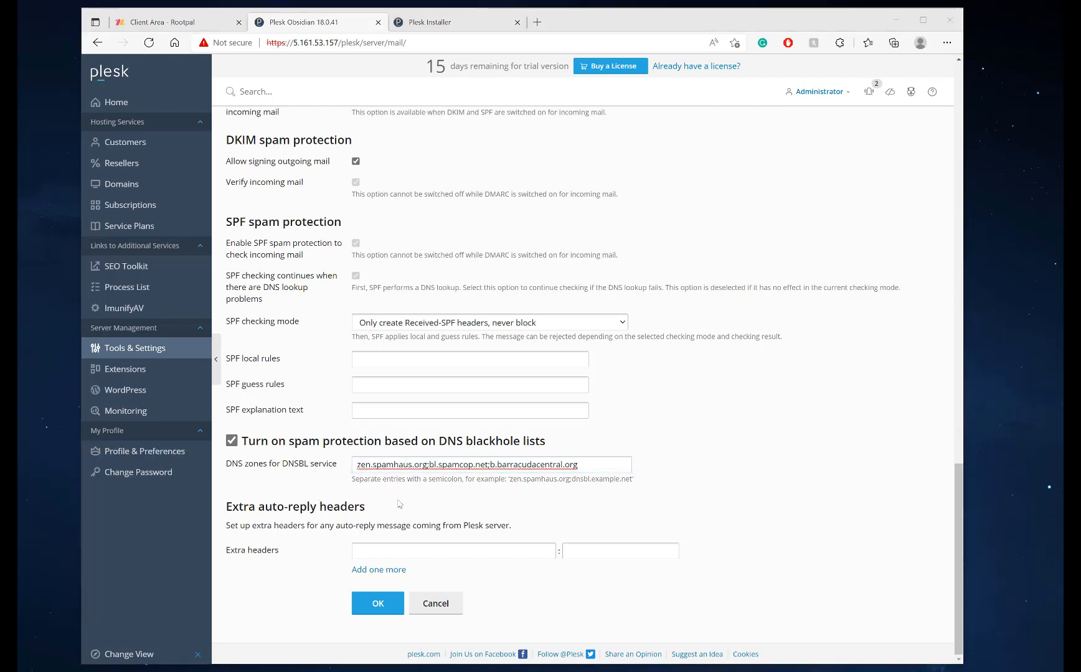
left_click(474, 465)
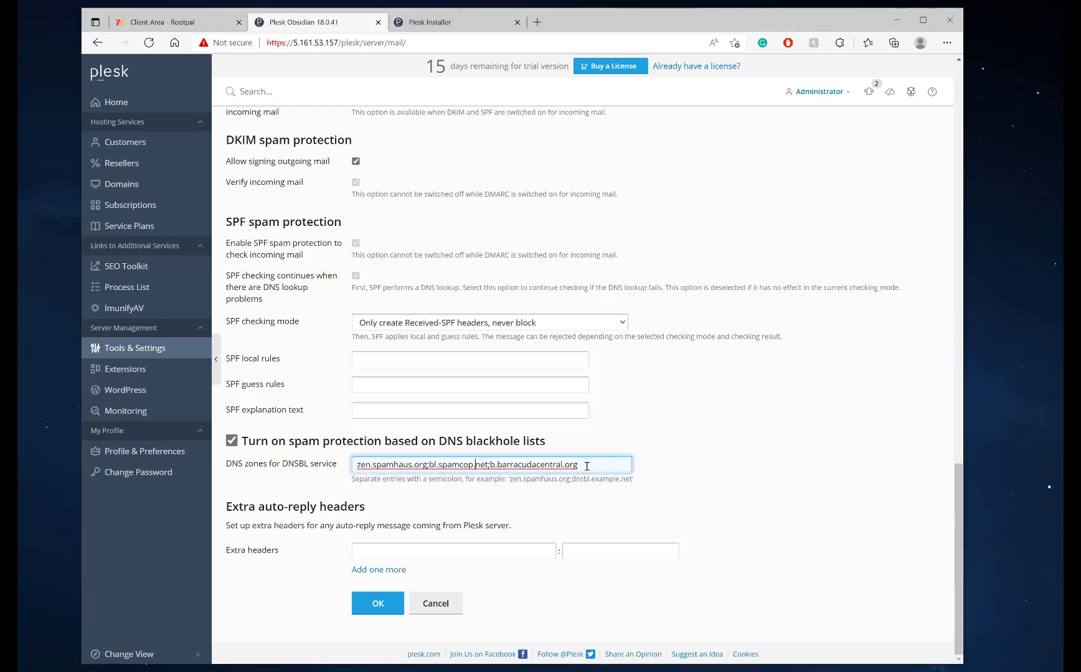
left_click(602, 421)
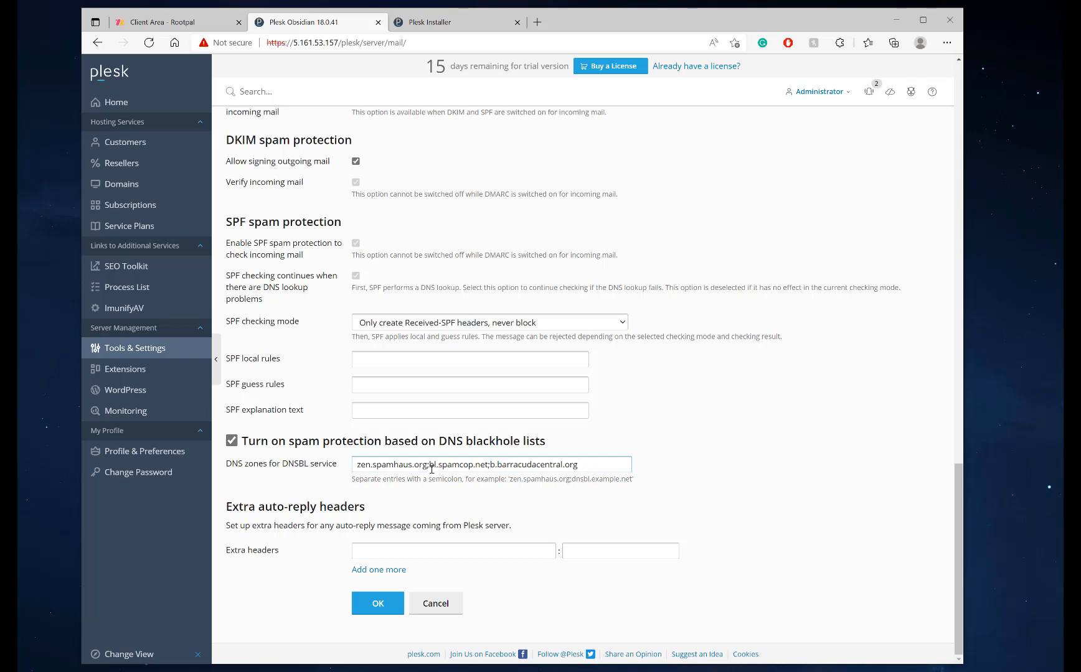
left_click(429, 467)
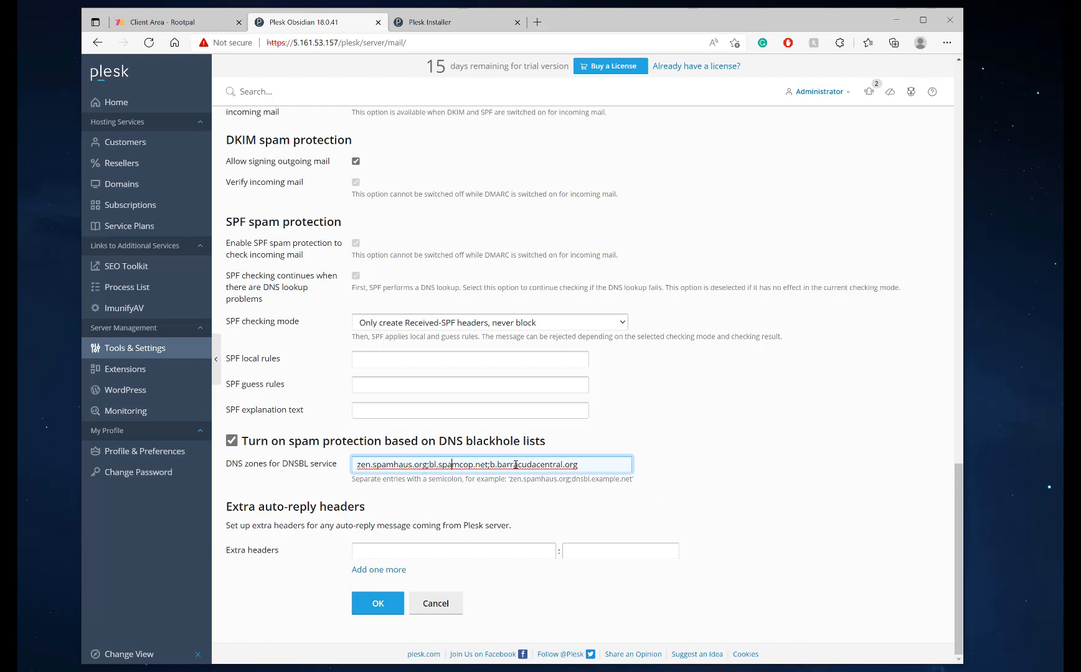
left_click_drag(601, 464, 321, 470)
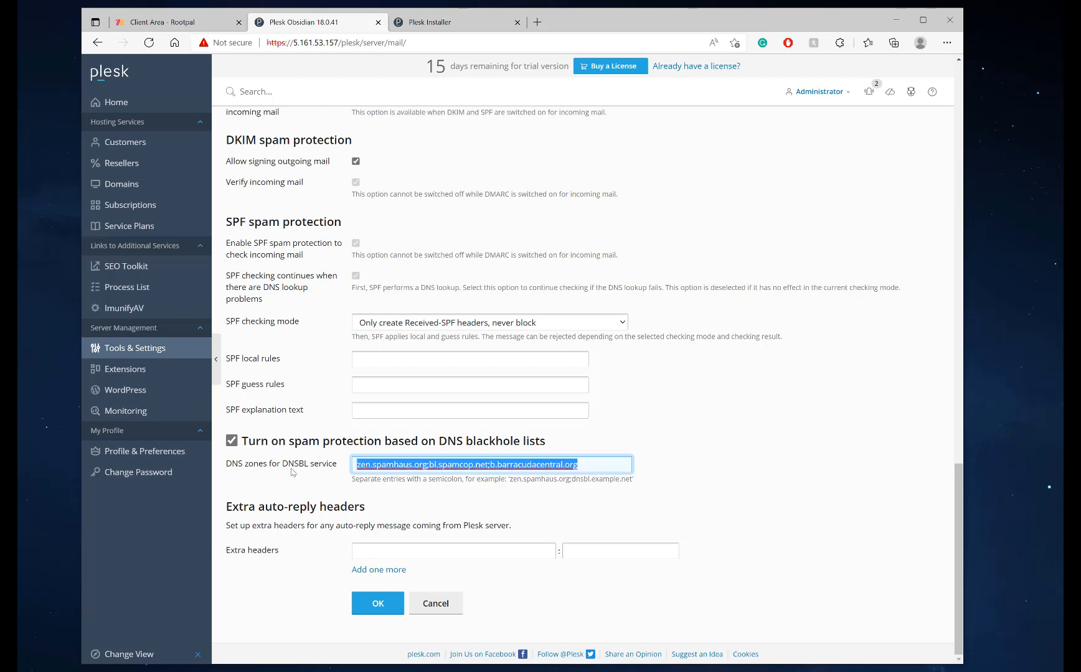
left_click(305, 475)
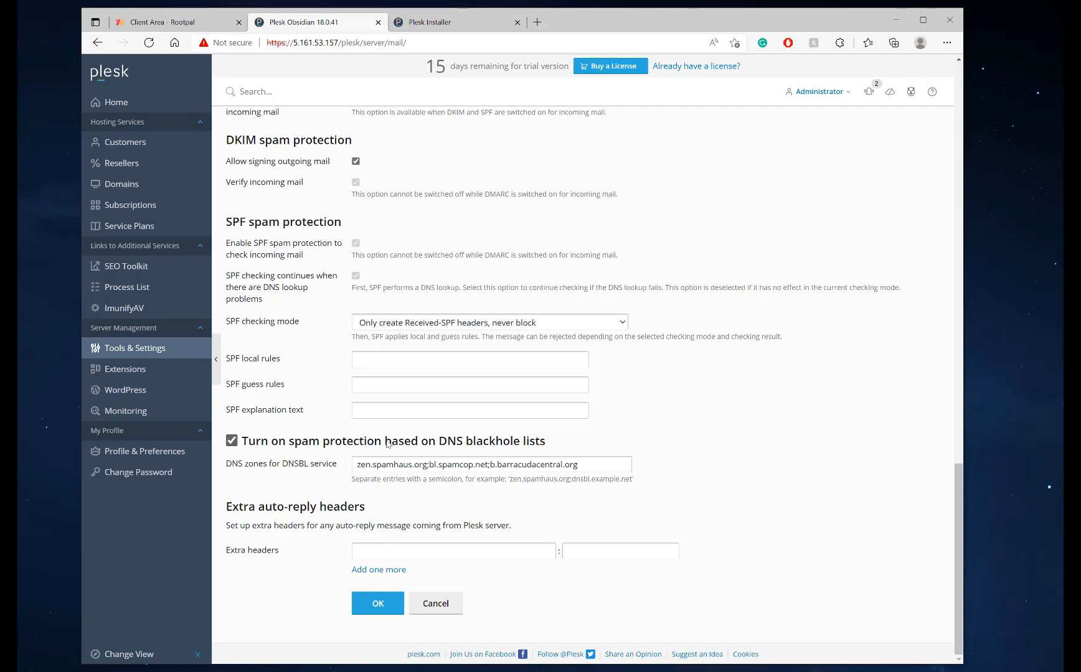
Save the mail settings and check the 'Mail server settings were changed' confirmation
scroll(386, 445, "up", 10)
scroll(389, 445, "up", 15)
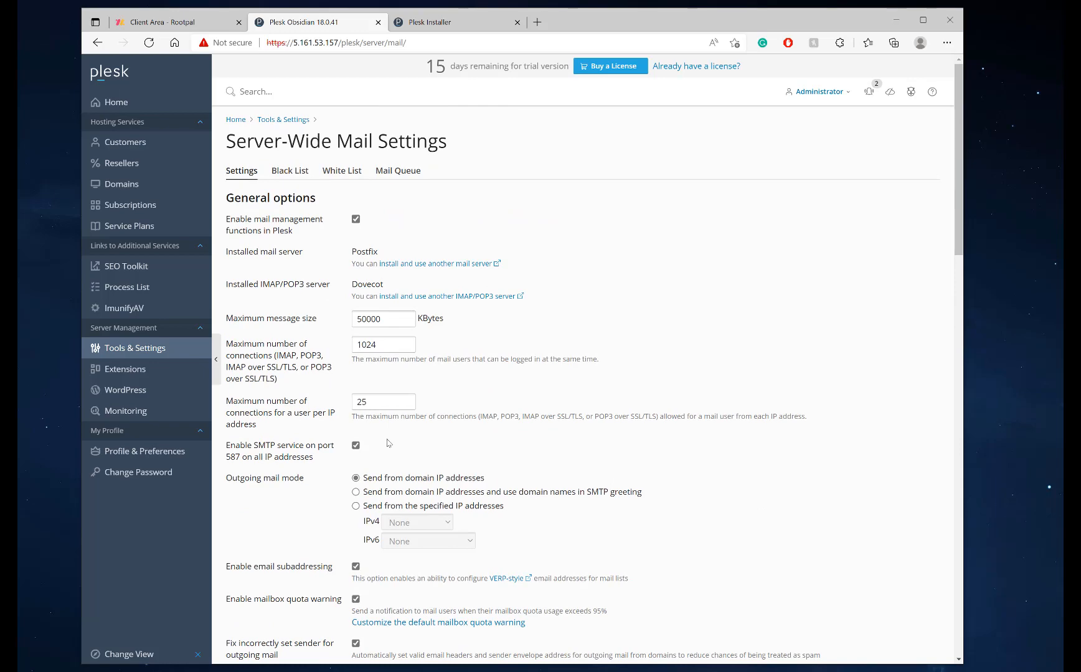
scroll(388, 443, "down", 20)
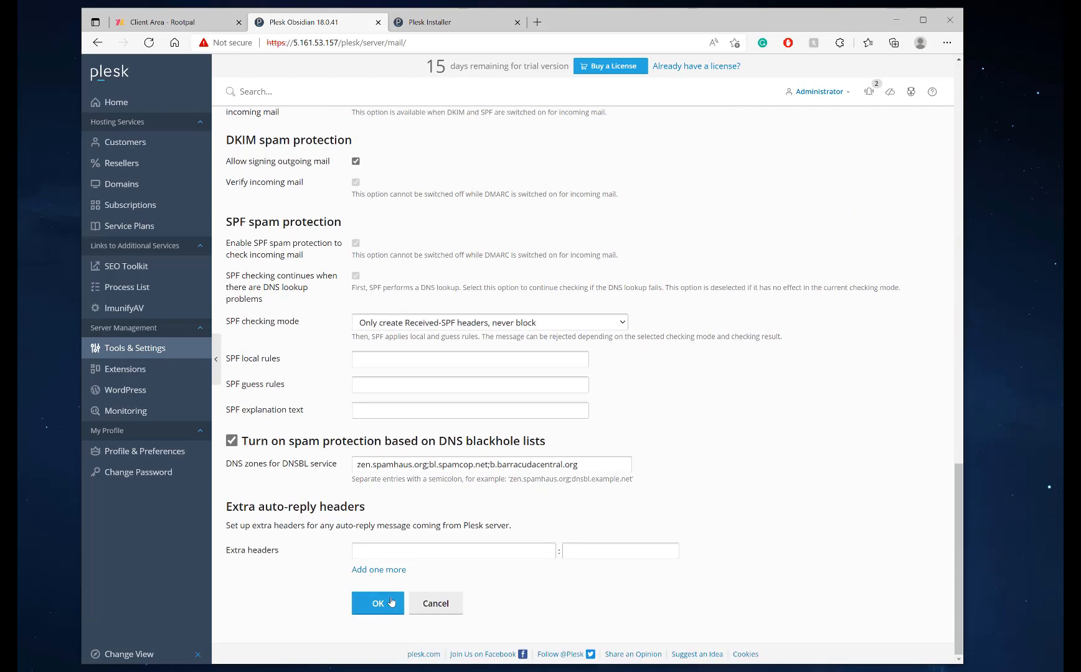
left_click(378, 602)
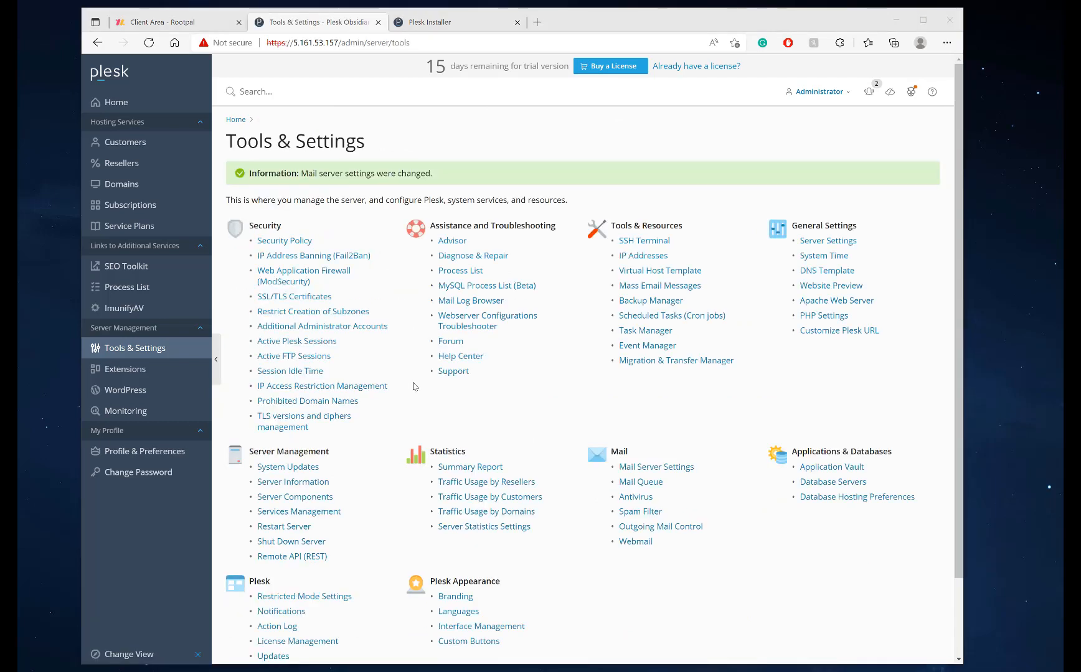
left_click_drag(432, 175, 248, 175)
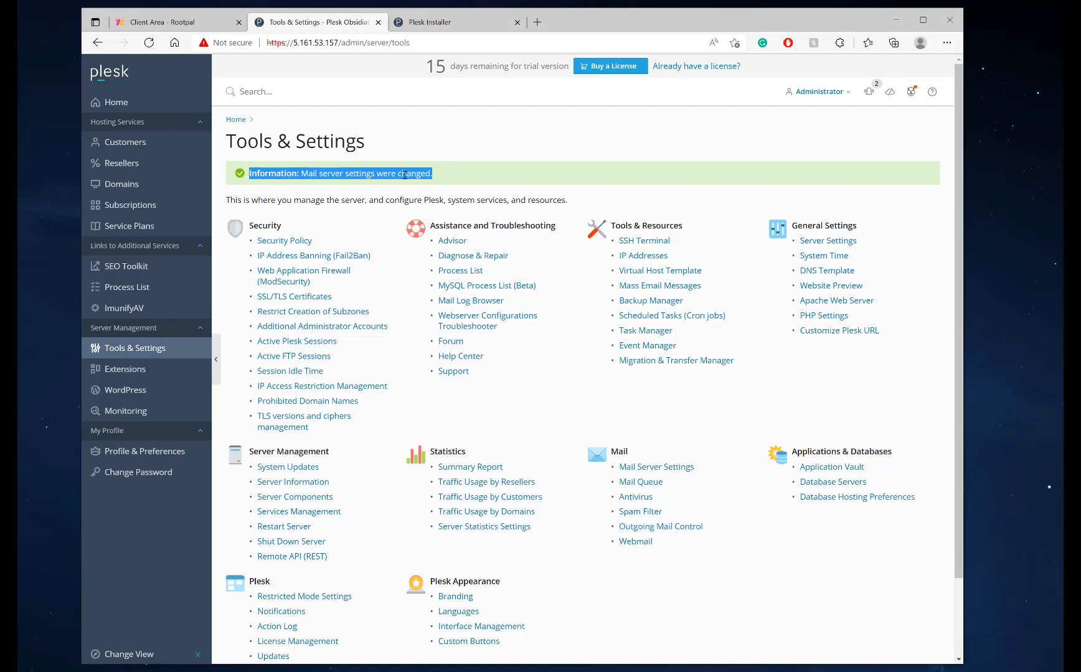
left_click(448, 181)
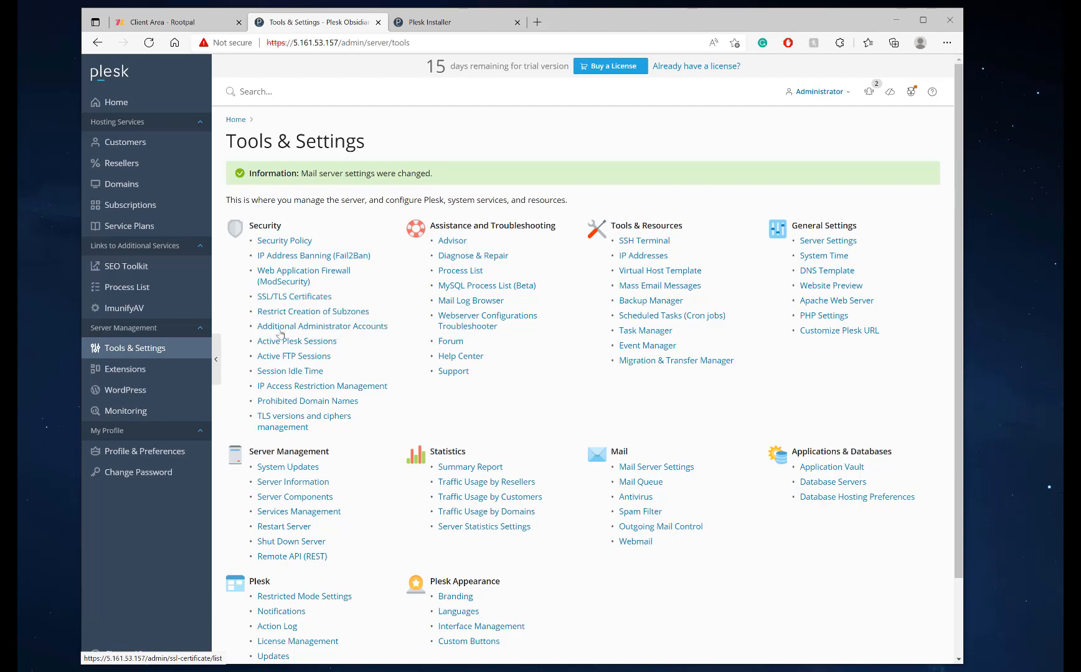
Copy the full hostname from the Server Settings page
left_click(830, 244)
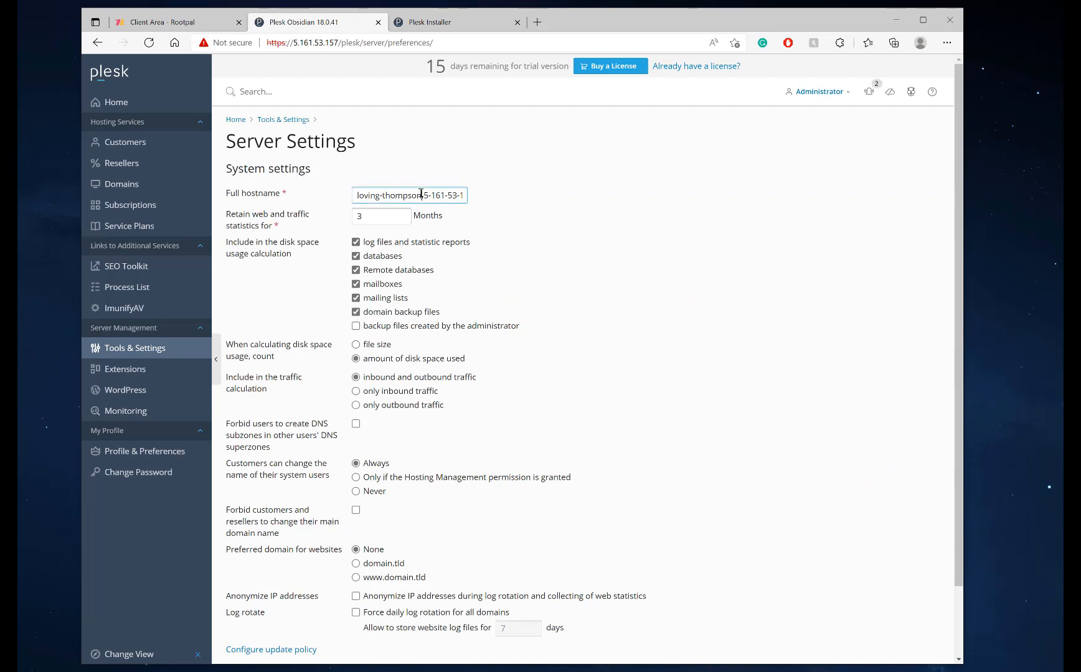
triple_click(420, 194)
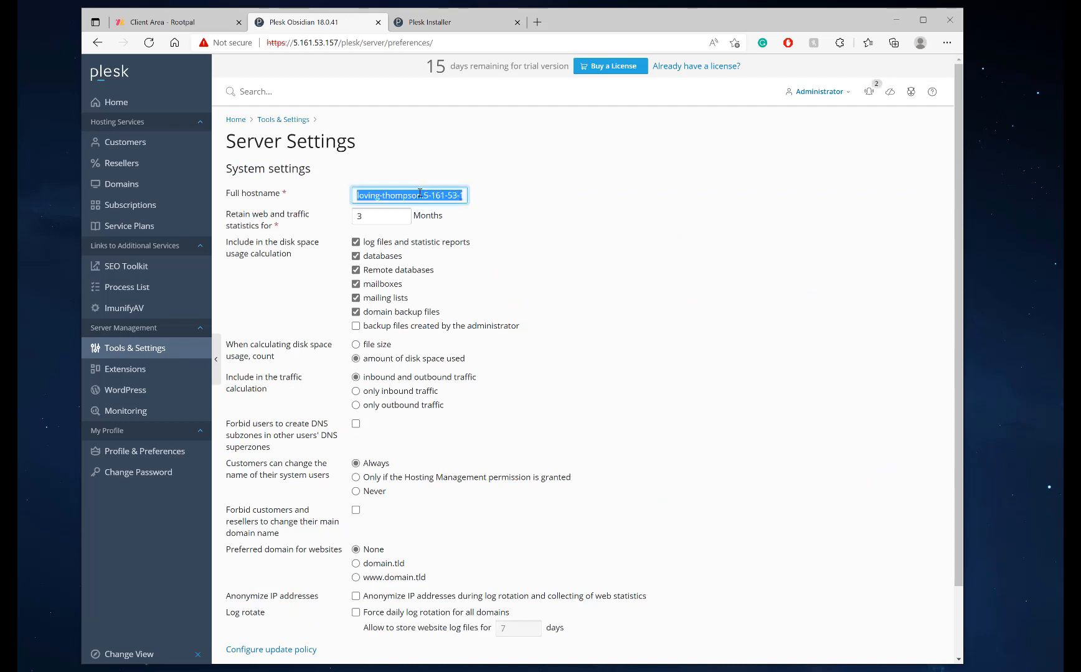
left_click(385, 194)
left_click_drag(357, 195, 299, 196)
mouse_move(464, 188)
left_mouse_down()
mouse_move(482, 190)
mouse_move(472, 197)
left_mouse_up()
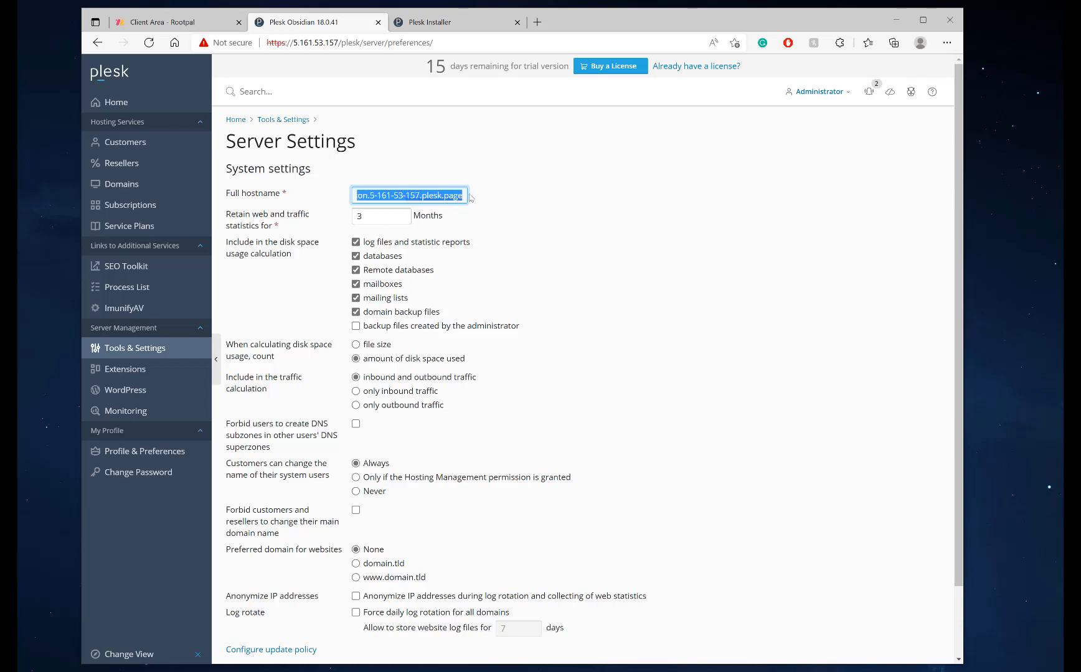
key("ctrl+c")
Load the copied hostname in a new browser tab to check the Plesk login page, then close it
left_click(536, 22)
key("ctrl+v")
key("Return")
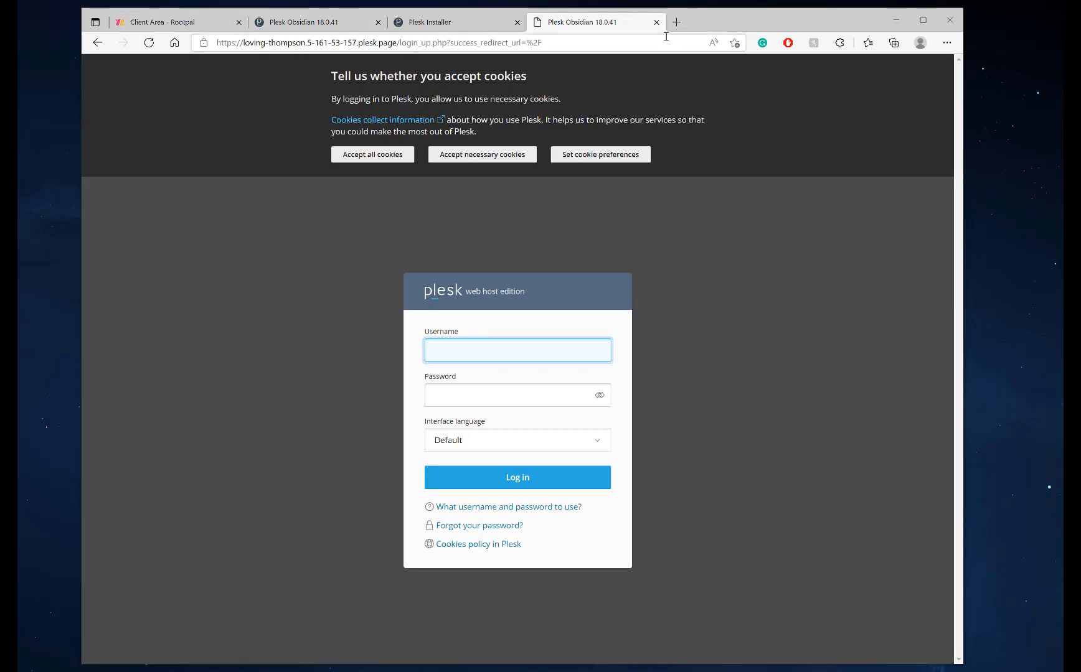
left_click(656, 23)
Reselect the full hostname value and go back to the Tools & Settings overview
left_click(373, 196)
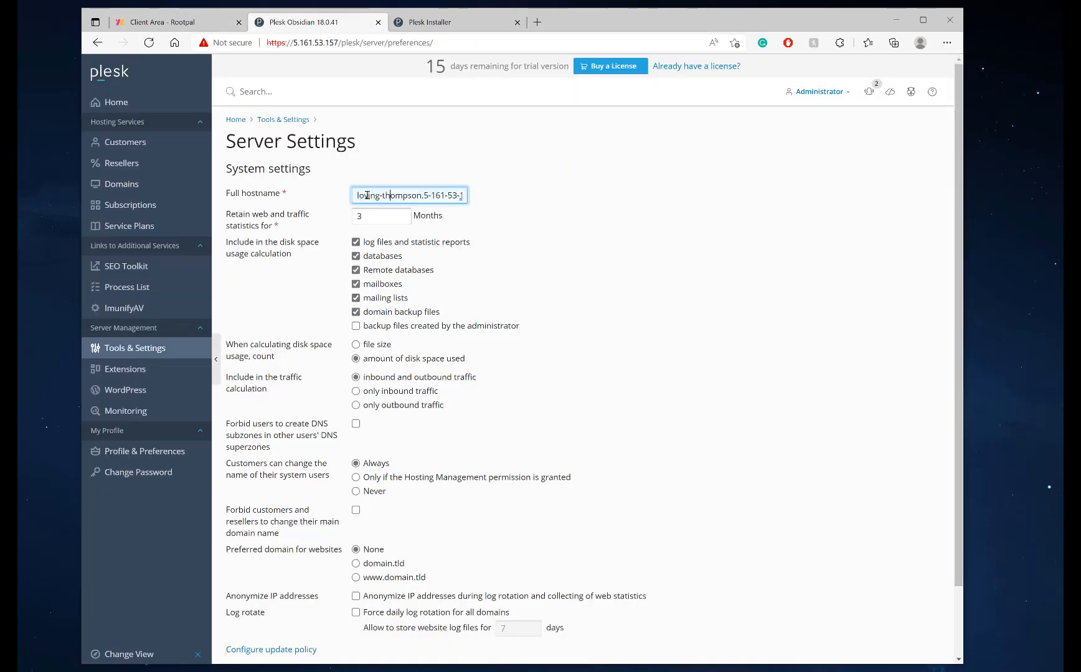
left_click_drag(357, 196, 545, 198)
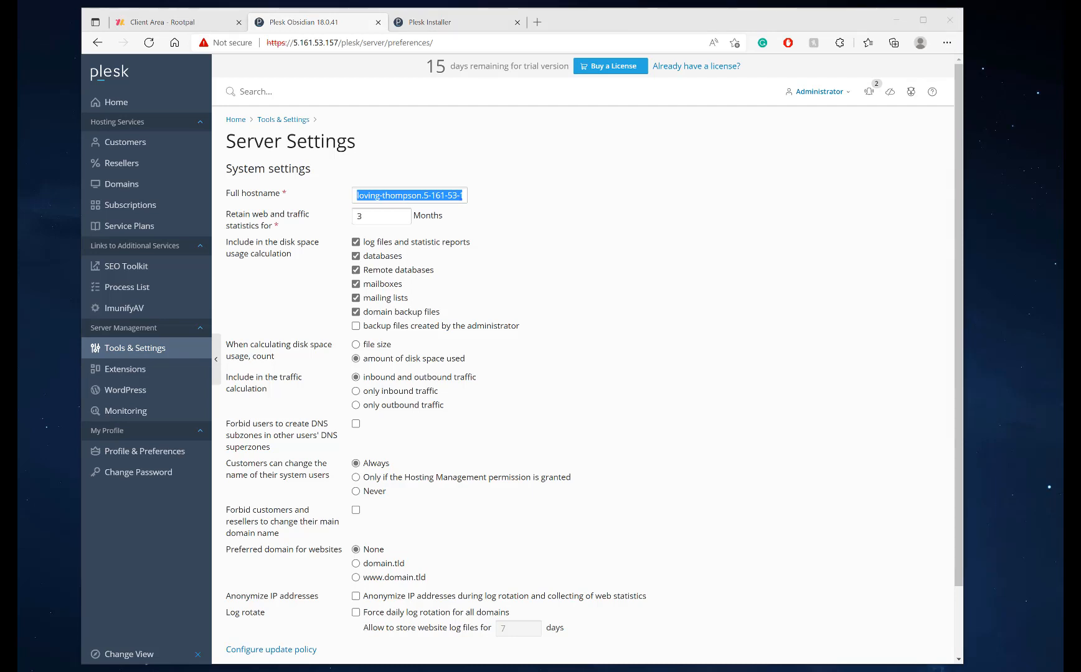
left_click(435, 198)
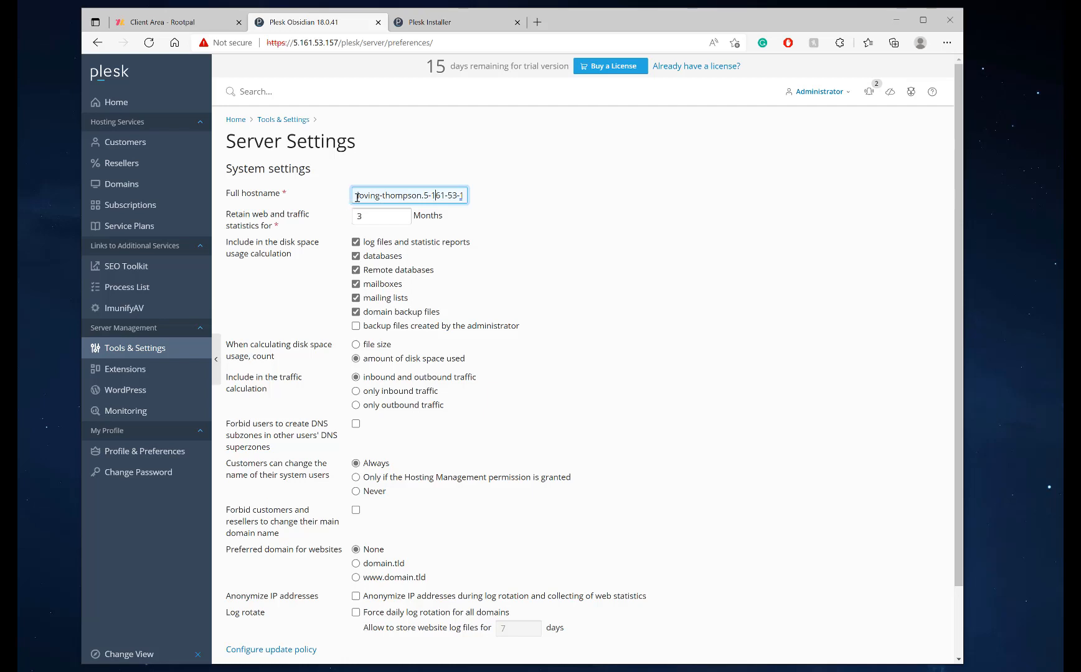
left_click_drag(355, 199, 518, 201)
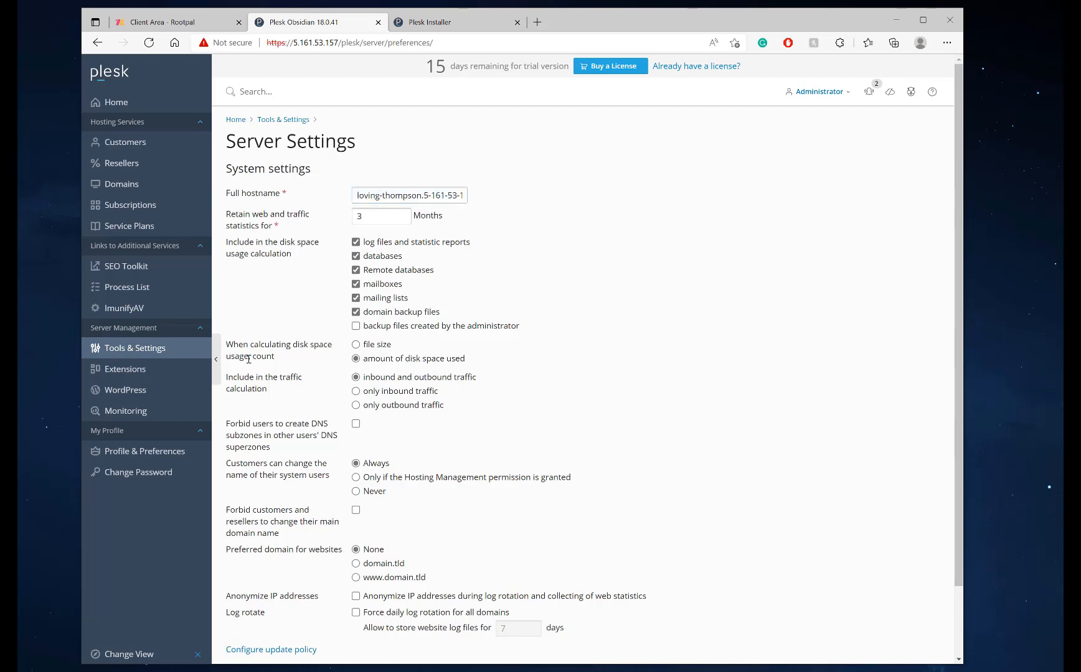
left_click(147, 348)
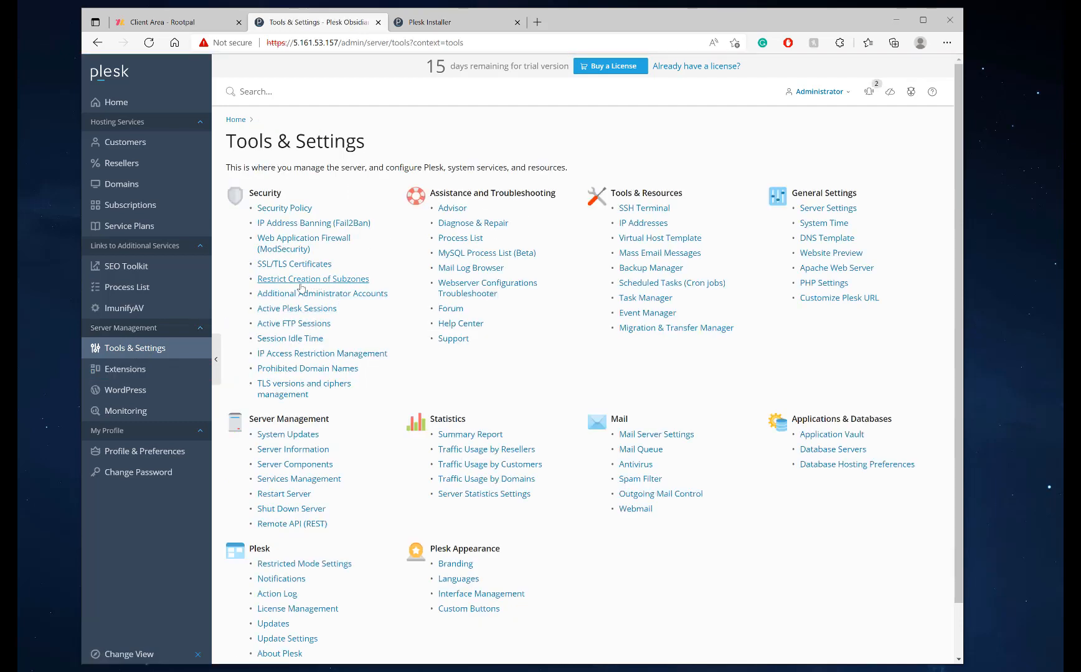
left_click(288, 266)
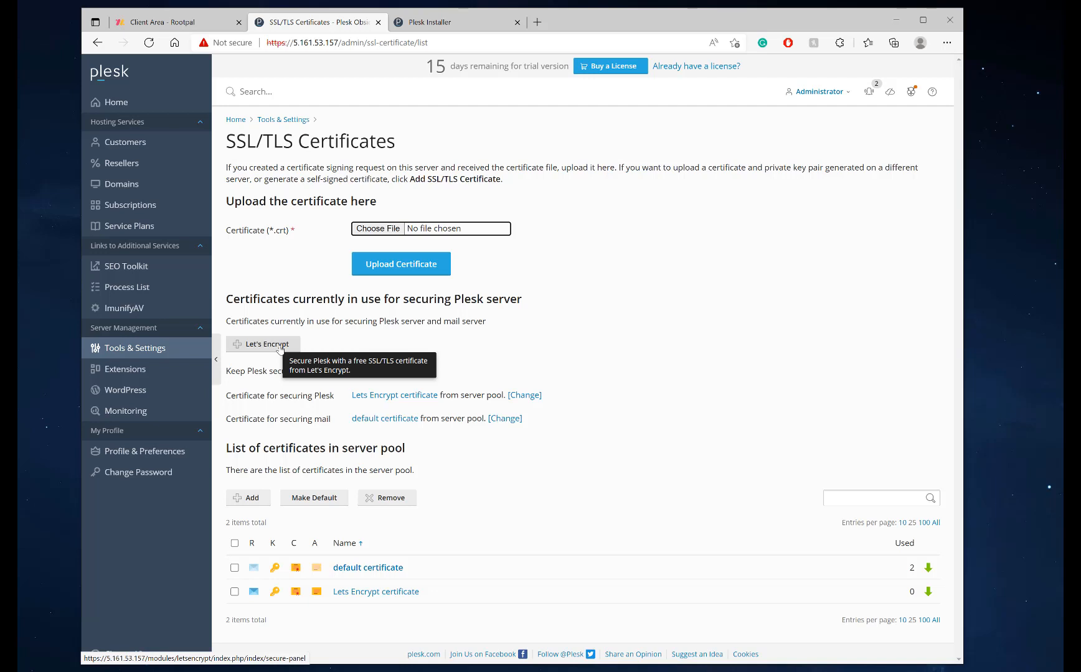
left_click(134, 350)
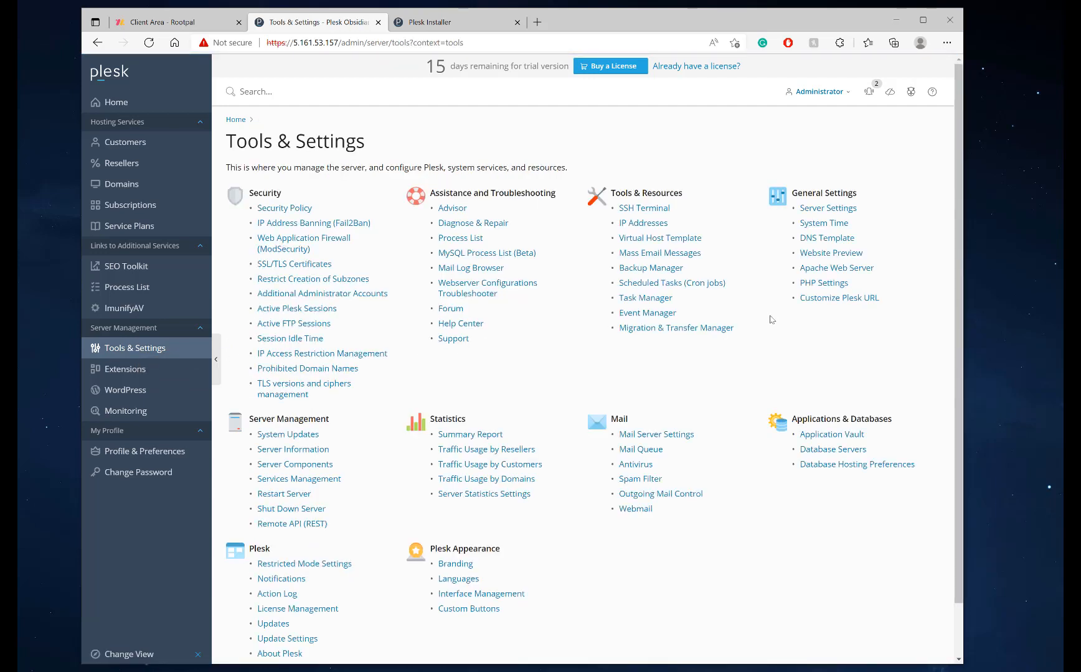
Open PHP Settings and launch the 8.1.2, 8.0.15 and 7.4.27 FPM handlers in new tabs
left_click(824, 288)
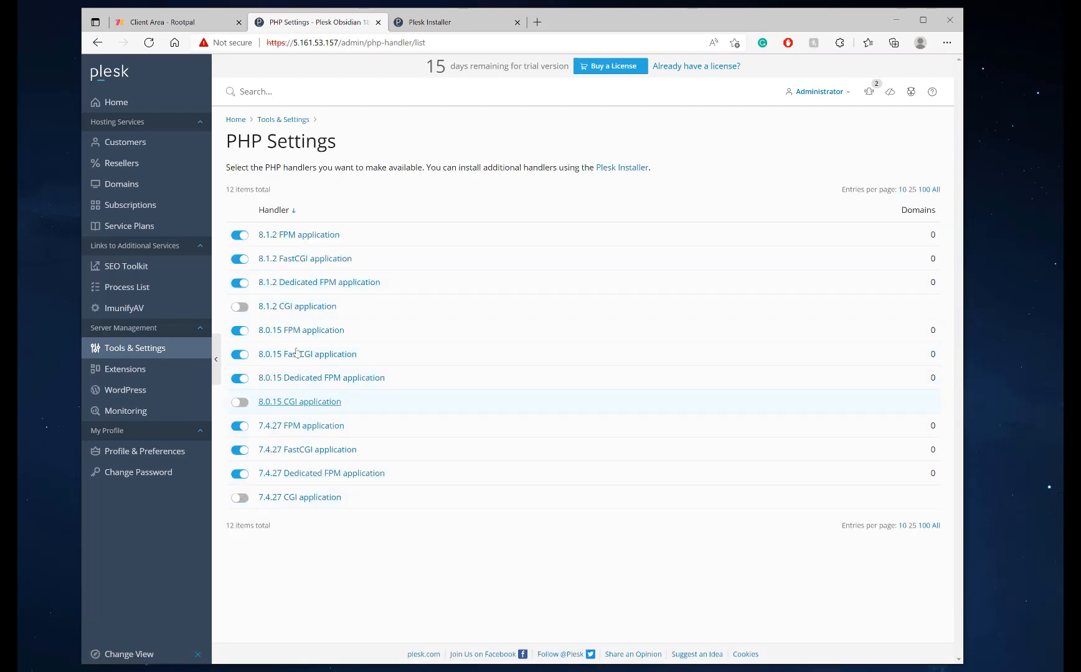
middle_click(293, 236)
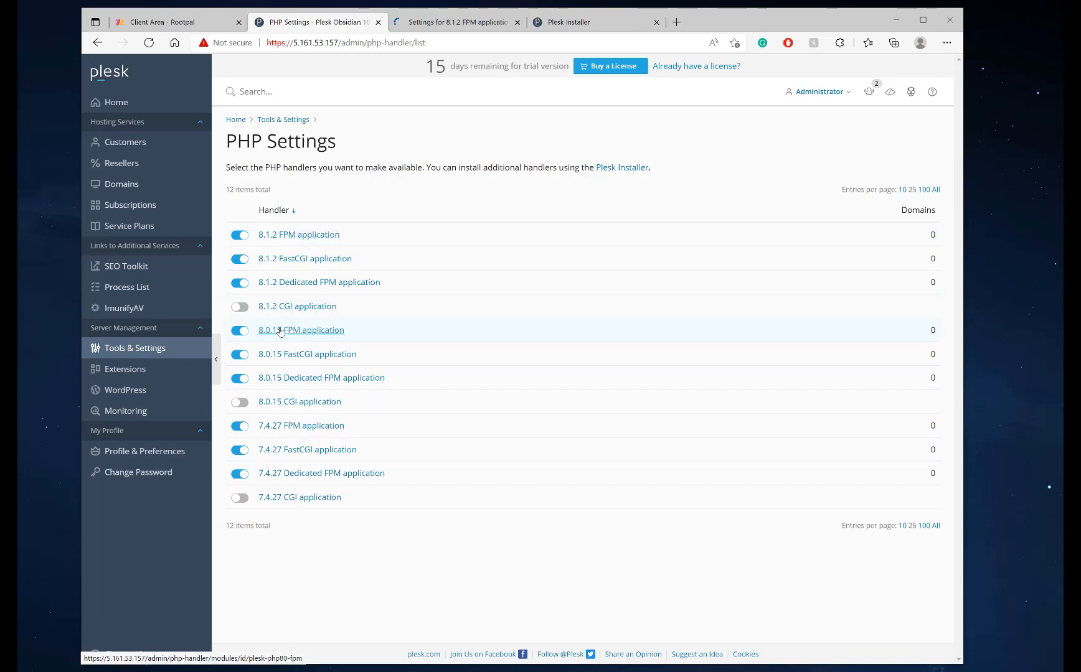
middle_click(293, 330)
middle_click(275, 427)
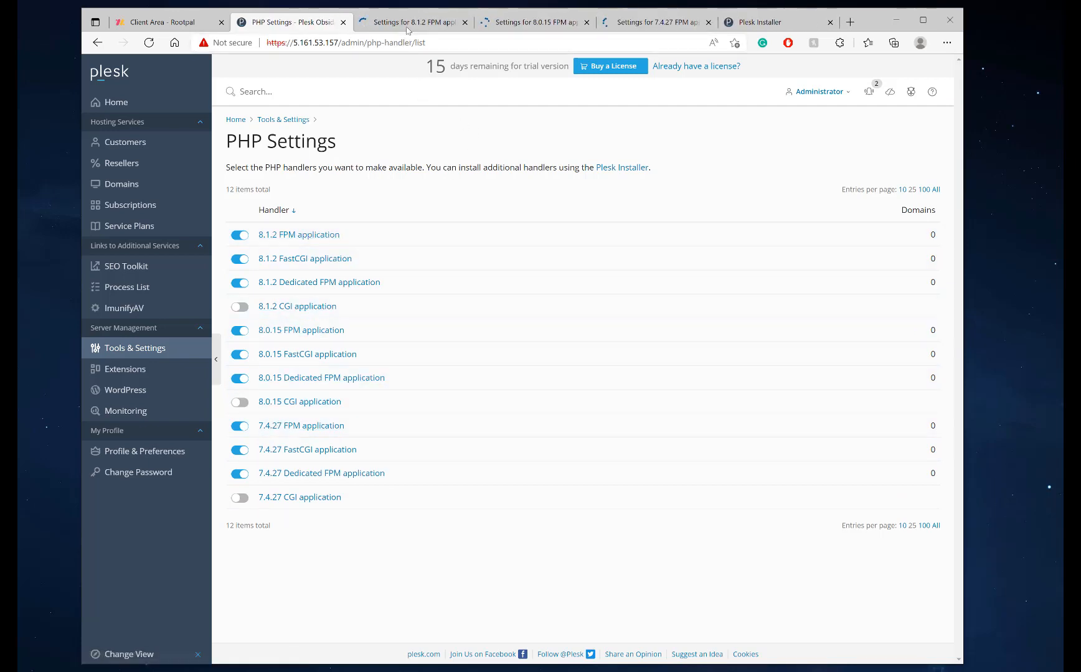
Open the php.ini editor for each of the three handlers, ending on 8.1.2
key("ctrl+Tab")
left_click(295, 171)
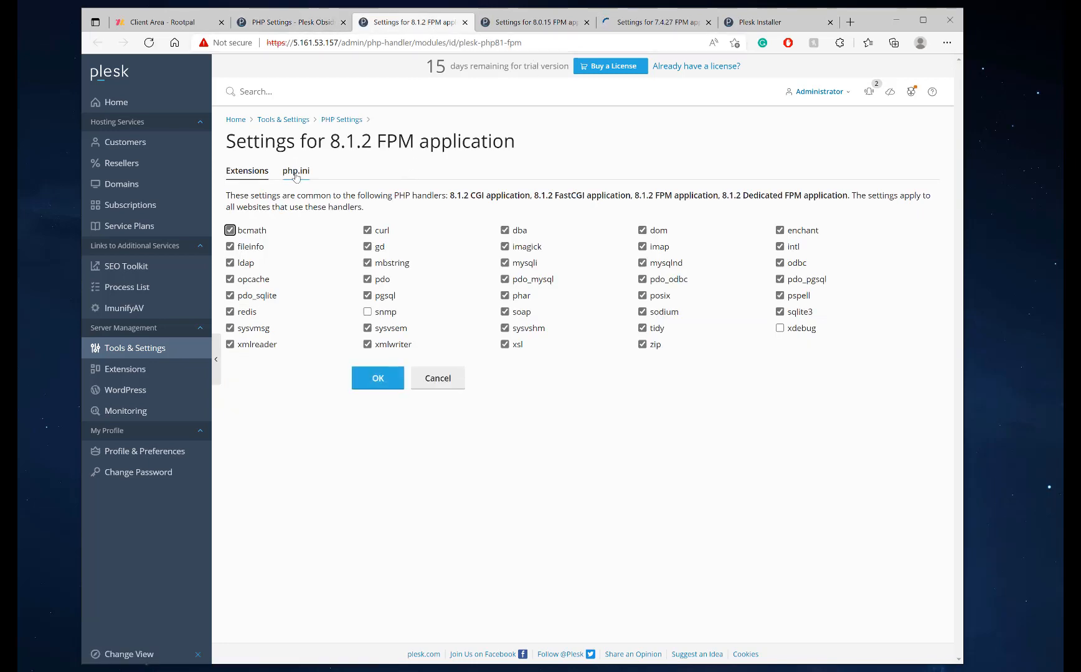
left_click(517, 25)
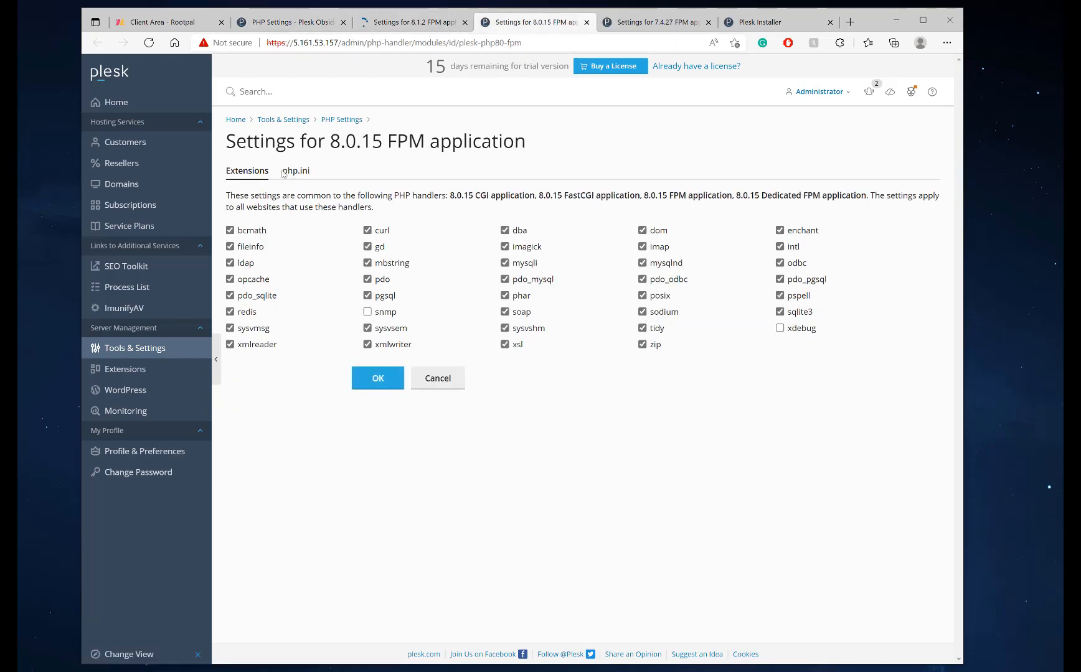
left_click(296, 170)
left_click(631, 24)
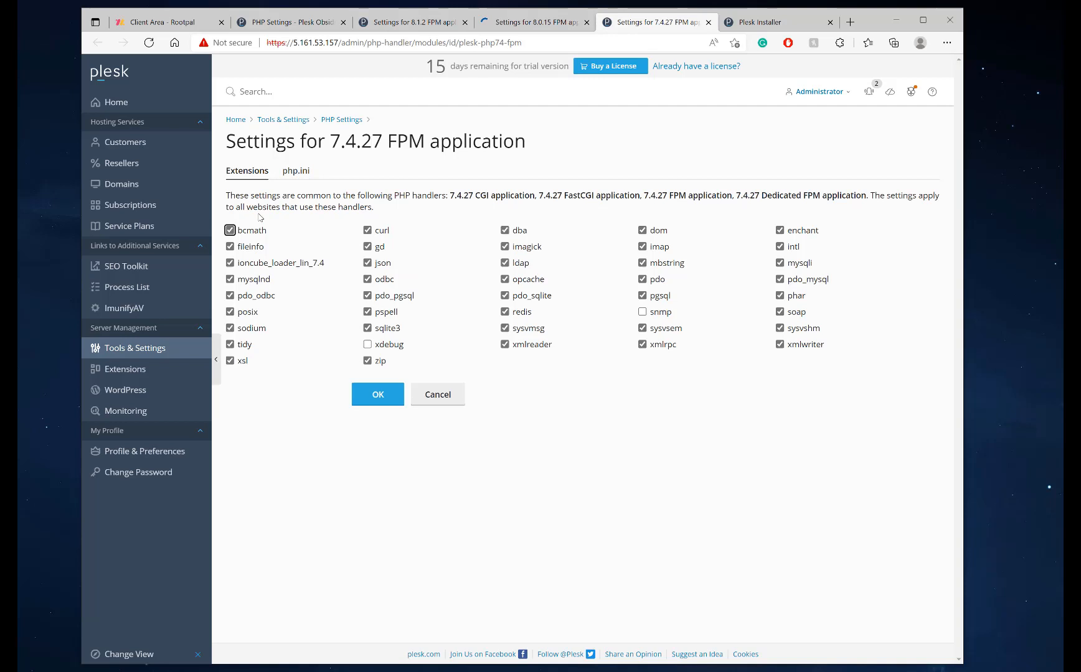
left_click(295, 171)
key("ctrl+shift+Tab")
key("ctrl+shift+Tab")
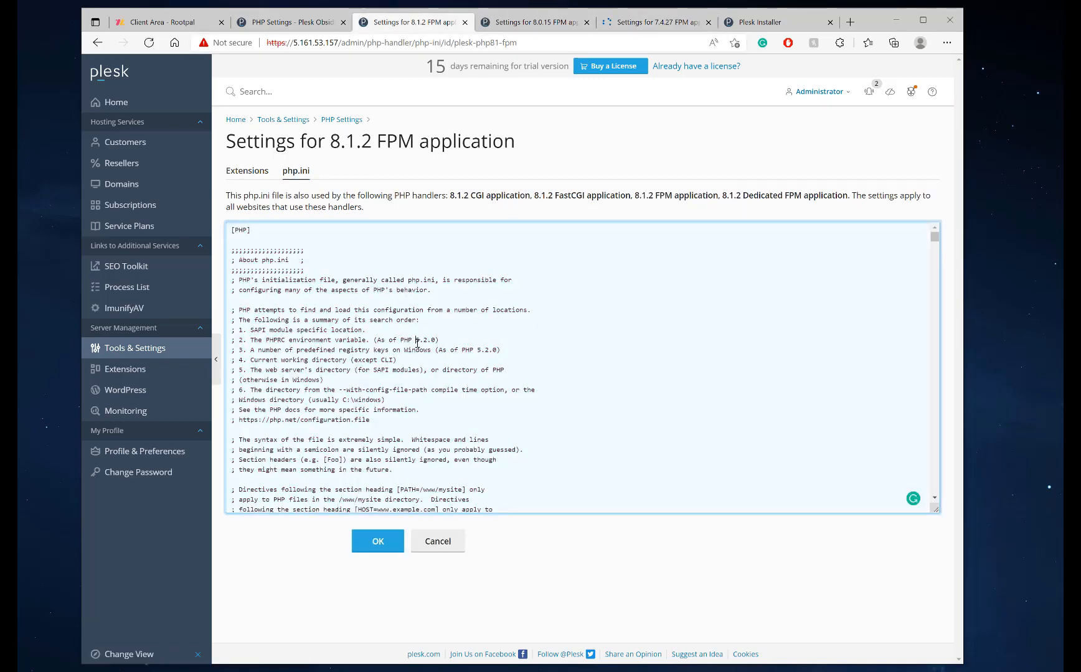
Find memory_limit in the 8.1.2 php.ini and edit its 128 value
key("ctrl+f")
type("memory")
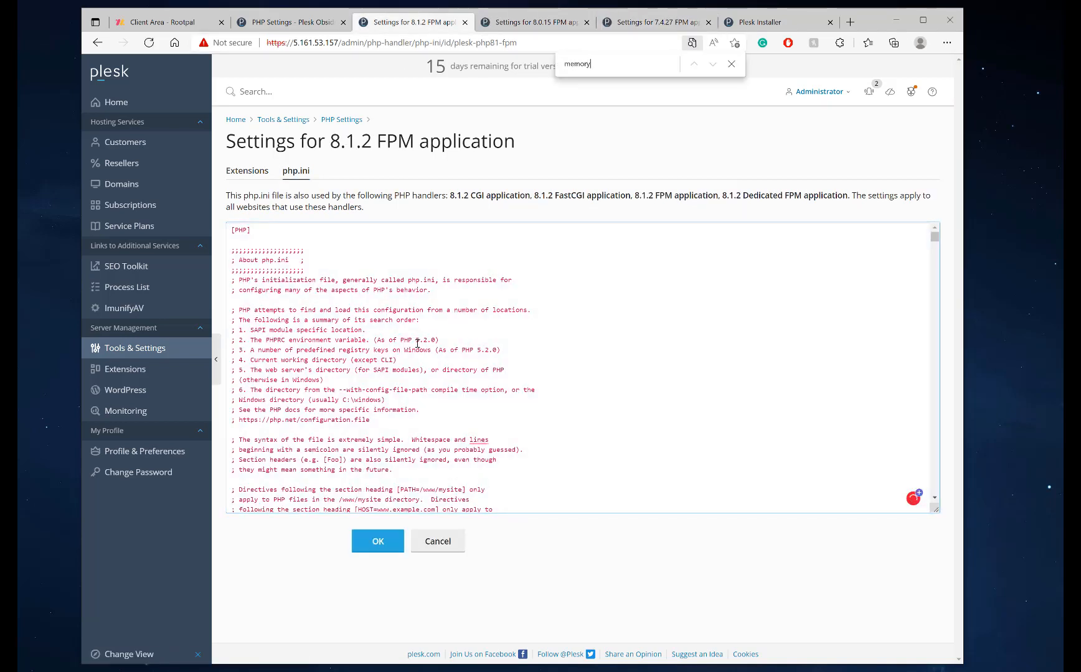
type("_limit")
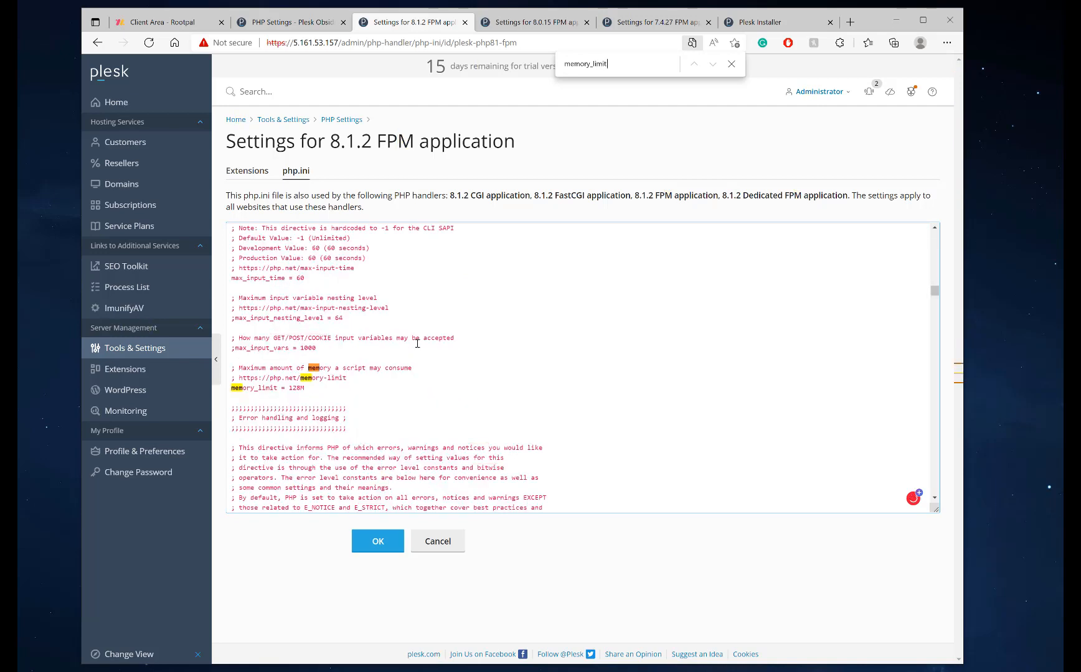
left_click(290, 388)
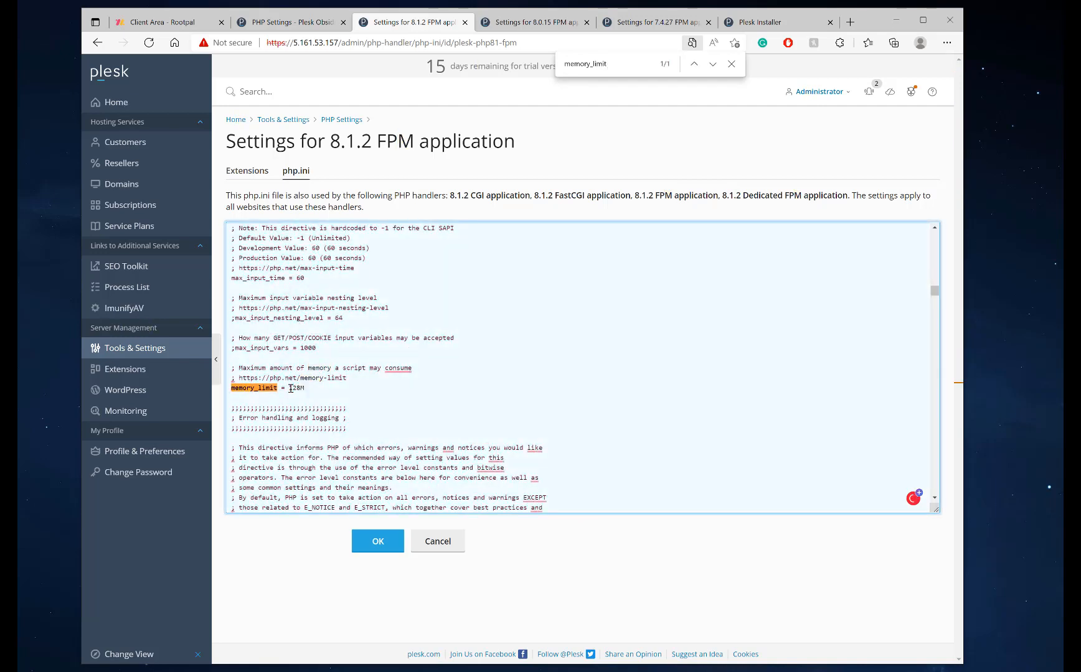
left_click_drag(288, 388, 300, 389)
type("2")
Raise the max_input_time and max_execution_time values
scroll(301, 323, "up", 1)
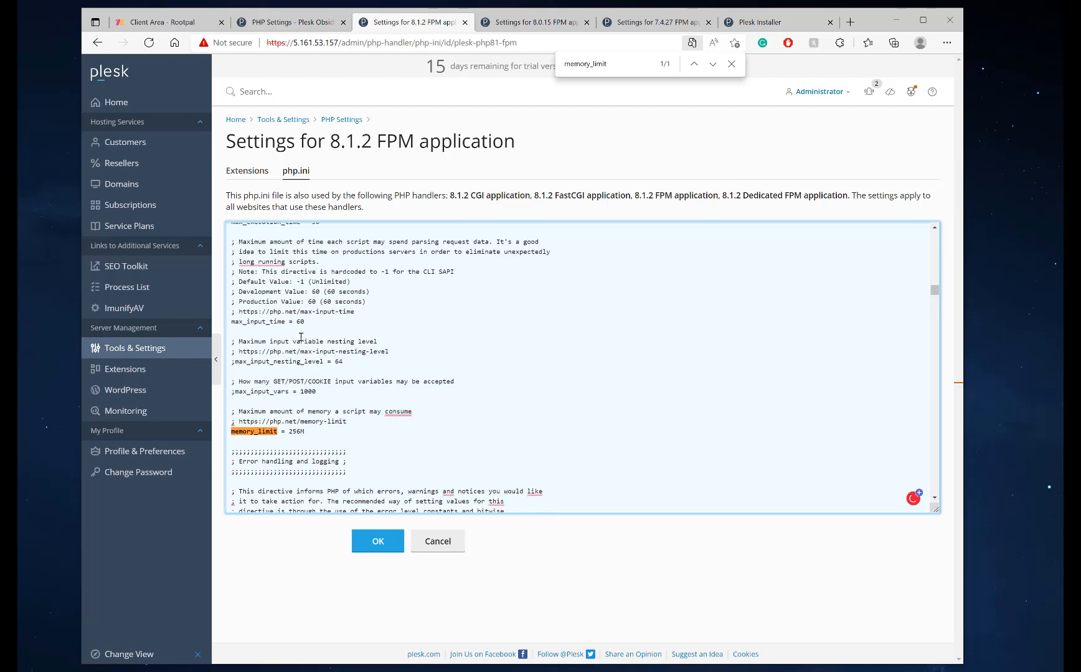
scroll(300, 337, "up", 1)
left_click(297, 366)
type("1")
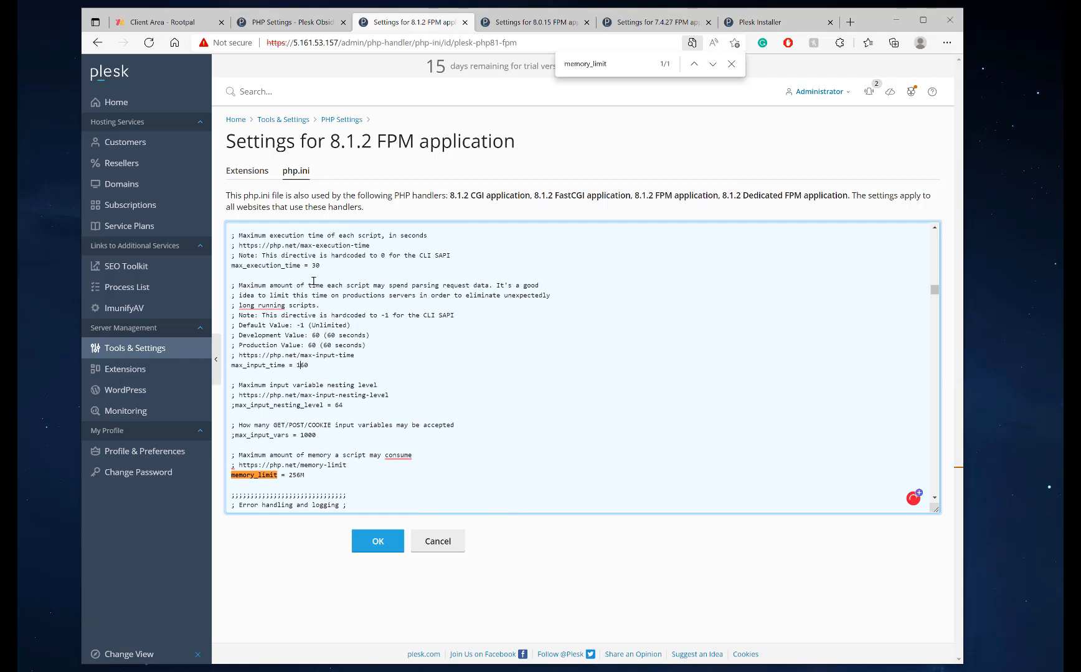
left_click(313, 265)
type("16")
Locate the upload_max_filesize setting in the php.ini
key("ctrl+f")
type("upload")
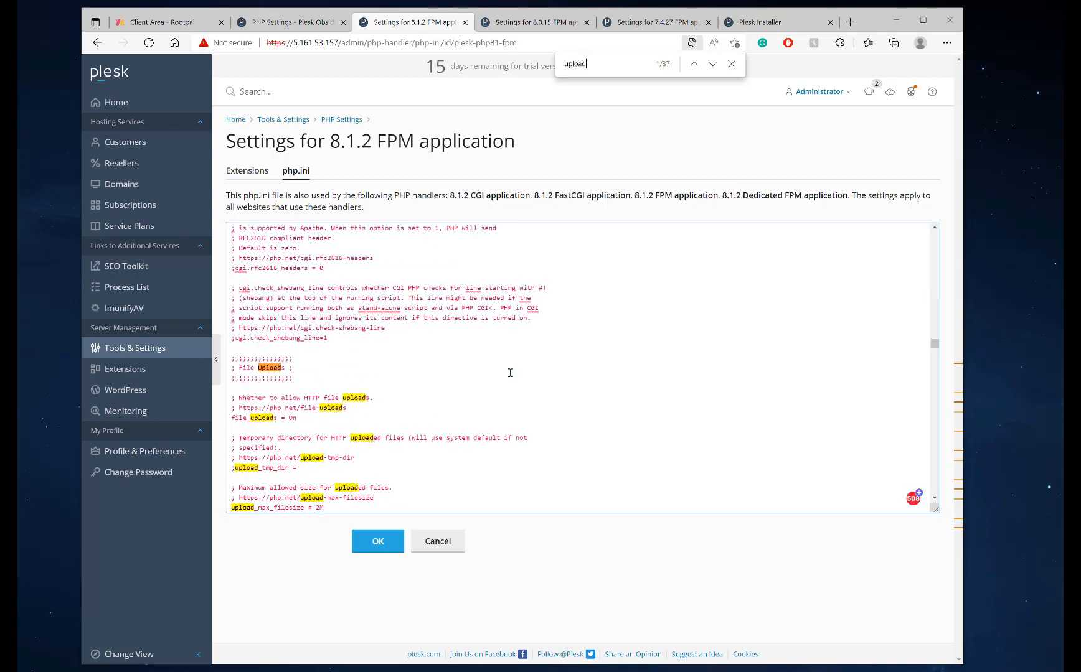
type("_ma")
scroll(510, 373, "down", 1)
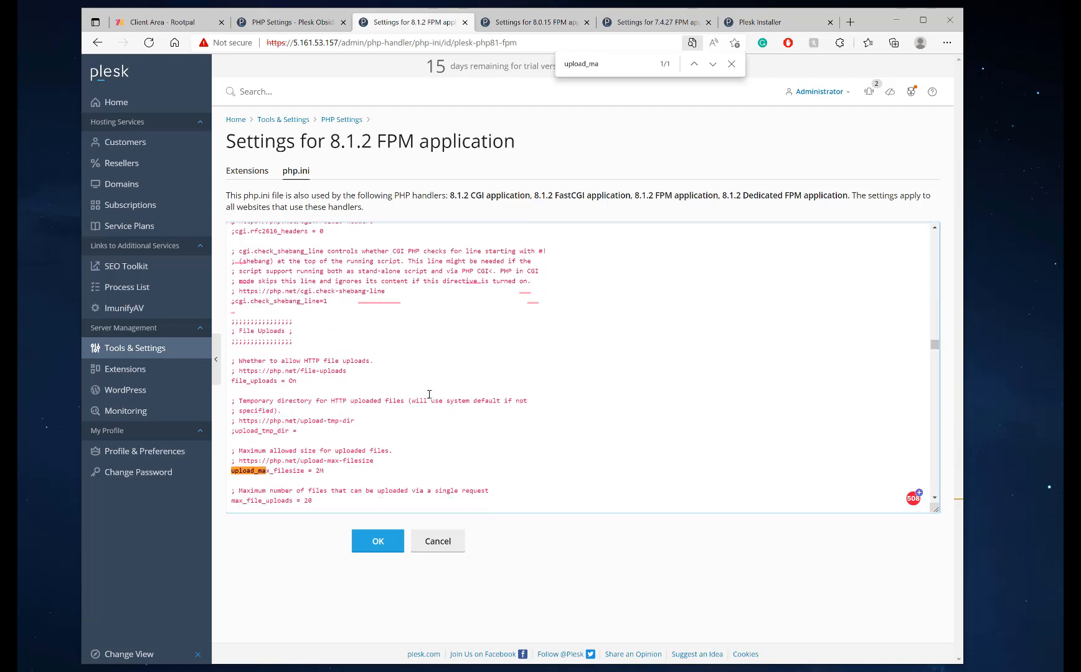
left_click(318, 464)
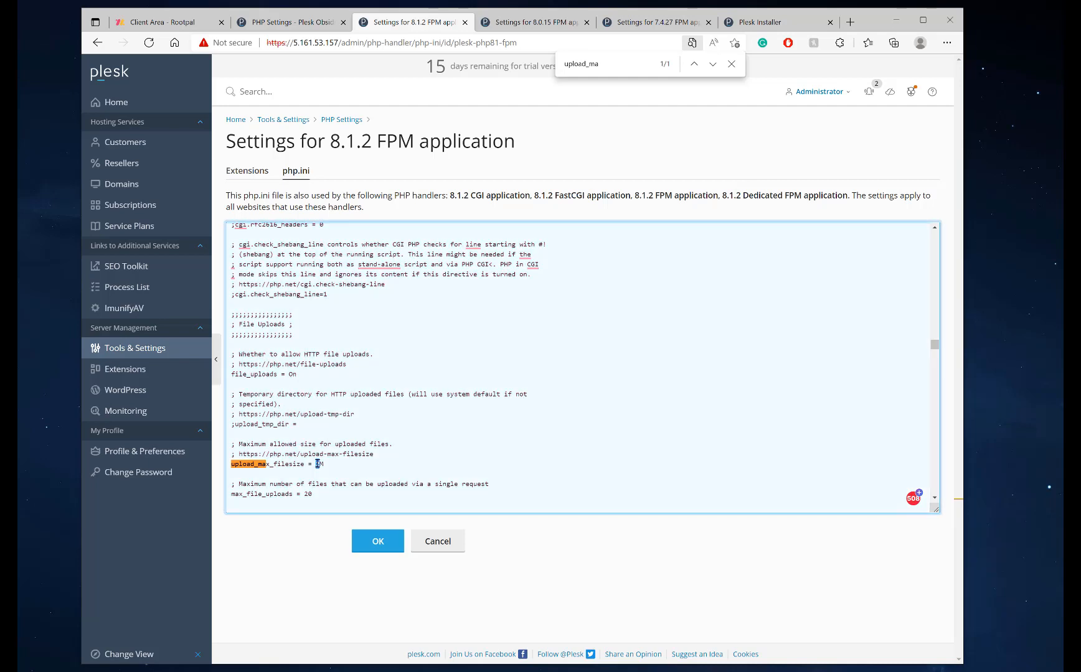
scroll(348, 452, "down", 2)
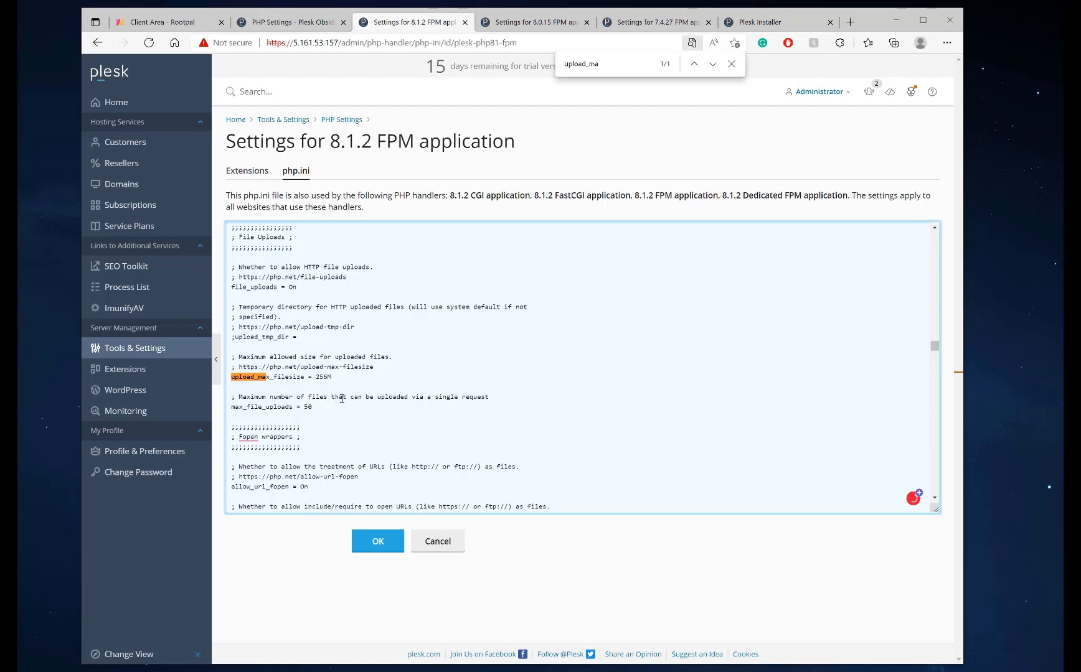
scroll(336, 384, "up", 2)
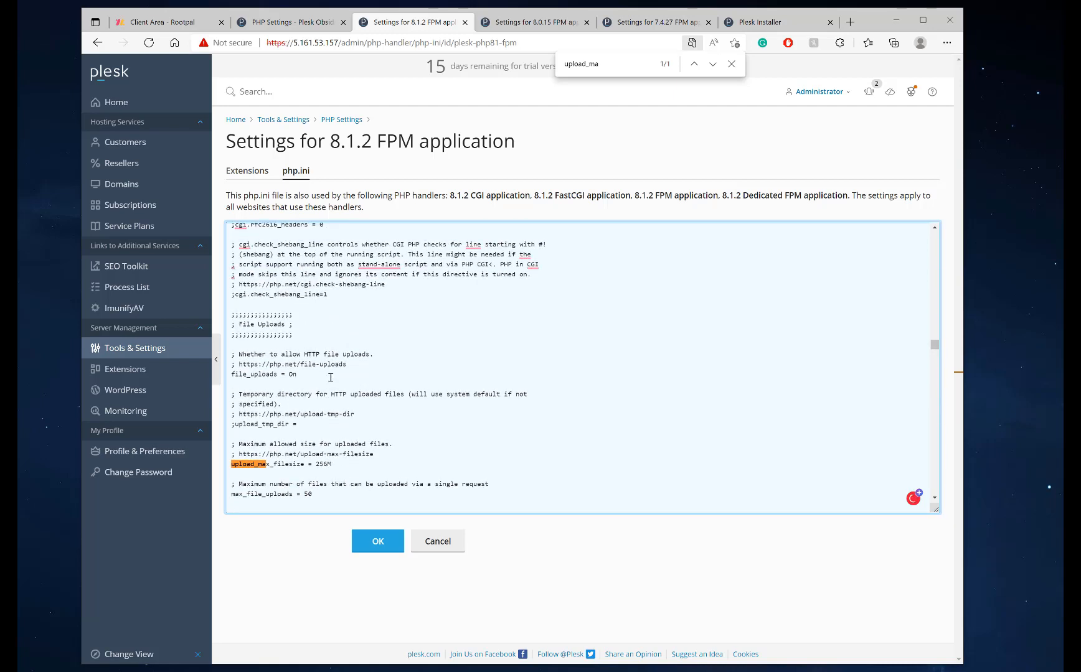
scroll(330, 378, "down", 3)
scroll(331, 378, "down", 4)
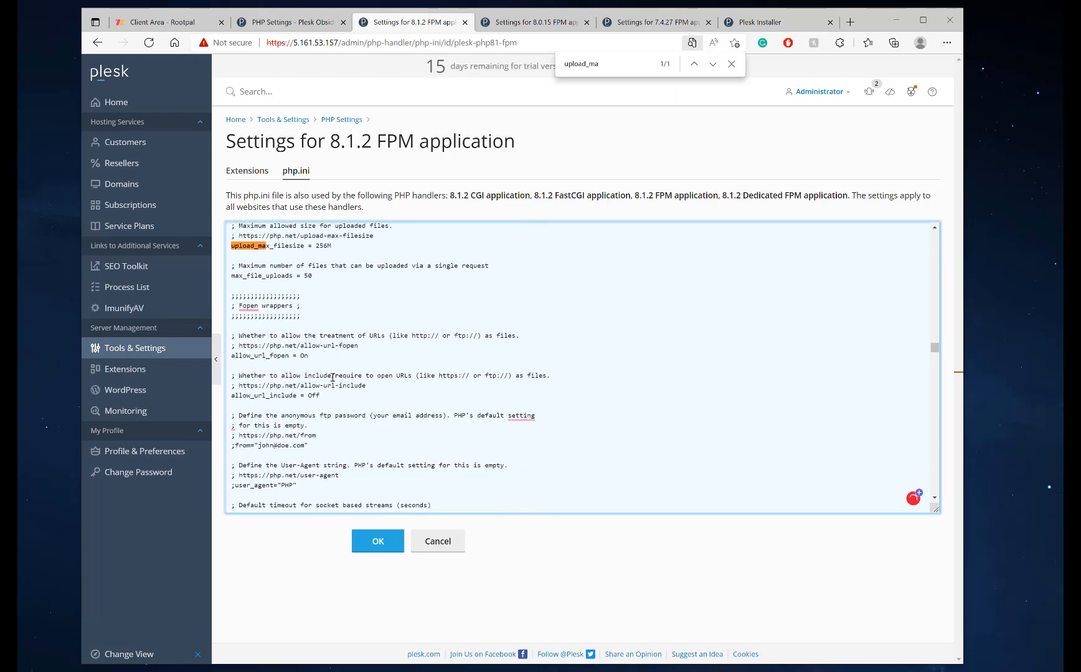
scroll(357, 373, "down", 2)
scroll(385, 372, "up", 5)
Set post_max_size to 256M
key("ctrl+f")
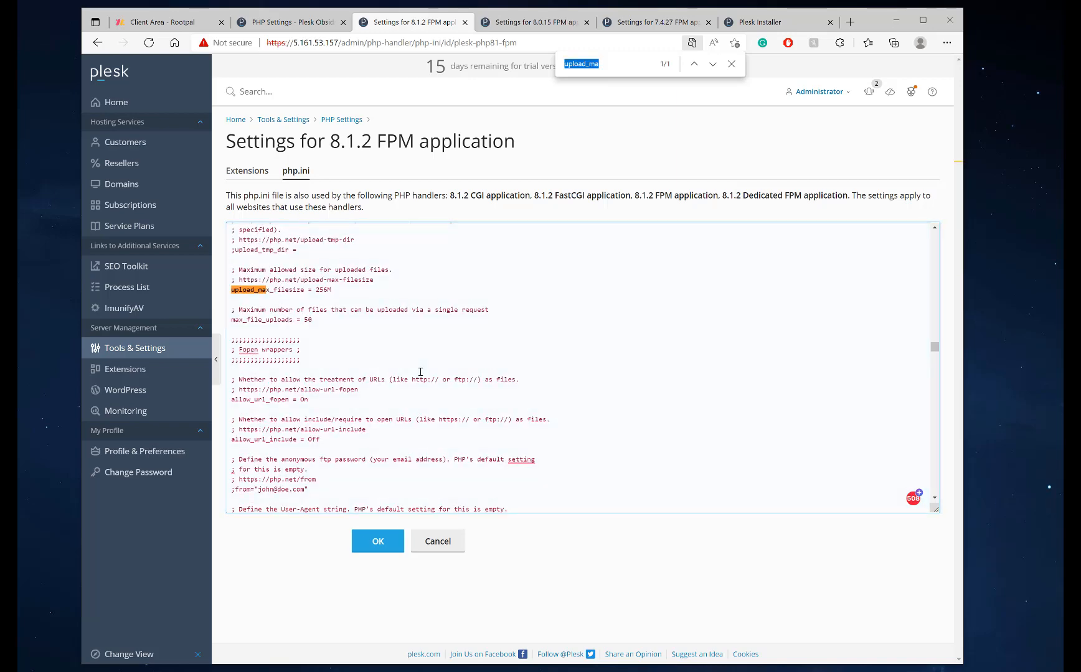
type("post_max")
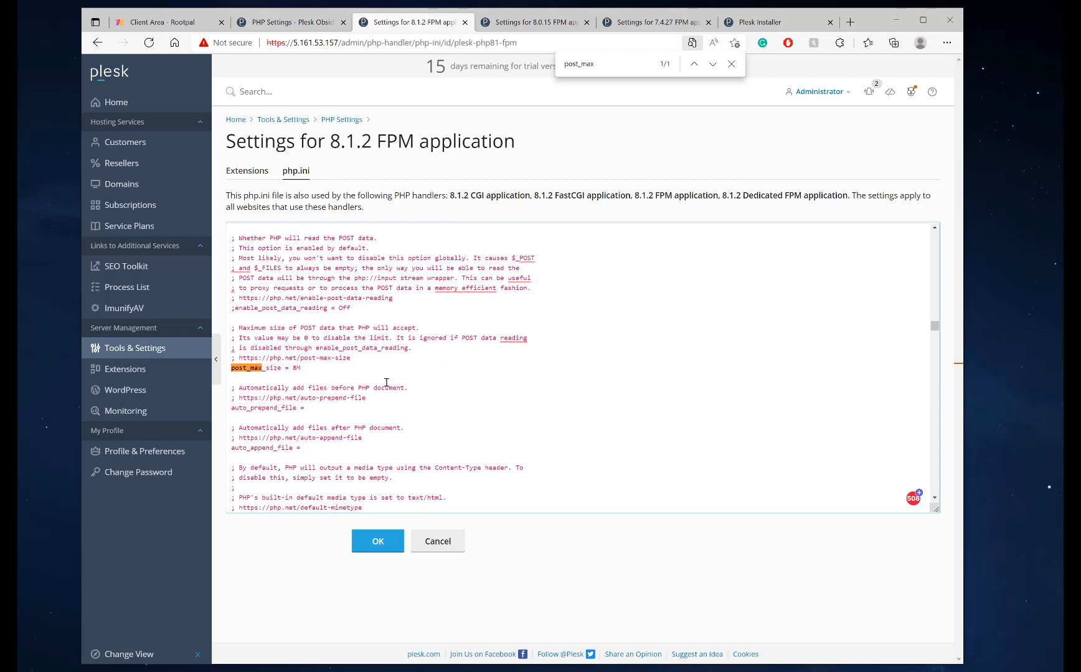
left_click(295, 367)
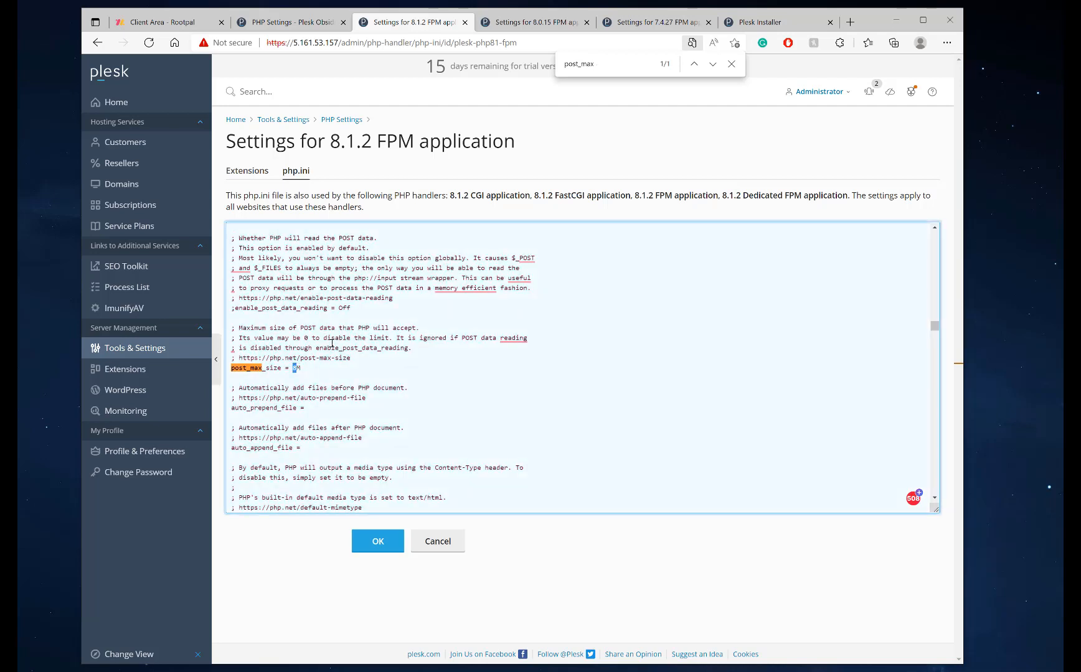
type("256")
Check the other handler tabs, then save the 8.1.2 php.ini
left_click(548, 21)
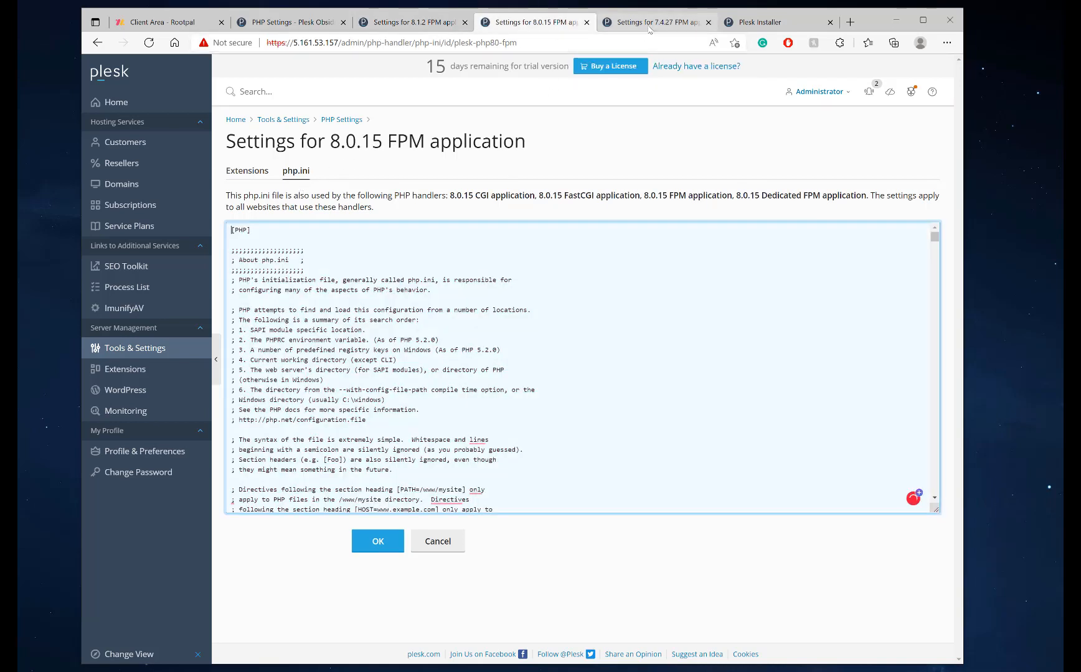
left_click(616, 22)
left_click(547, 23)
left_click(414, 22)
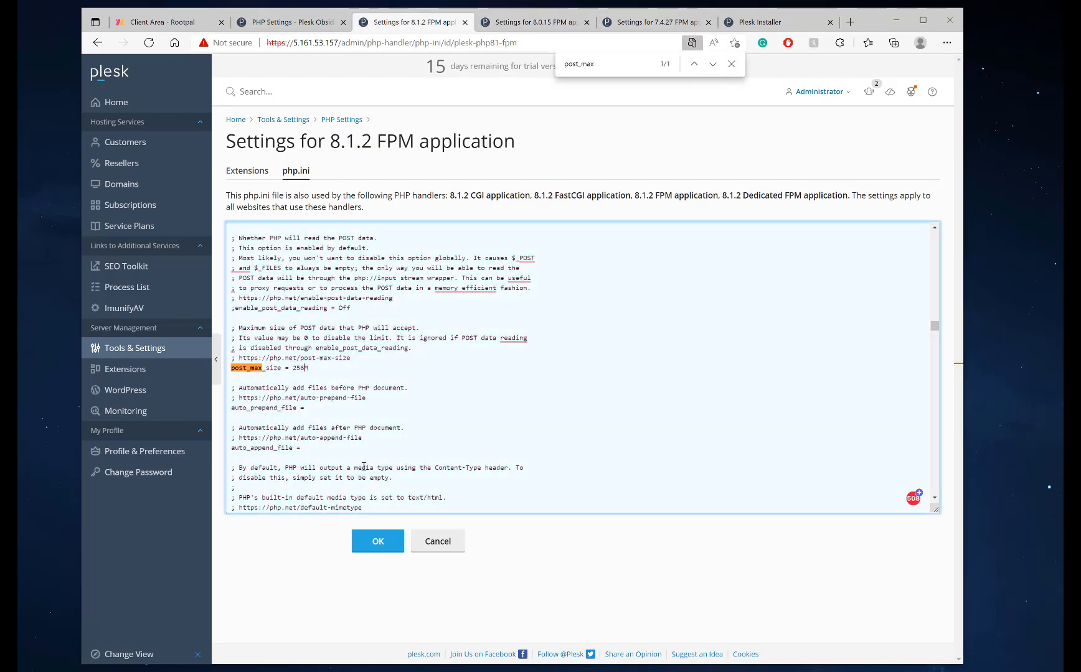
left_click(370, 545)
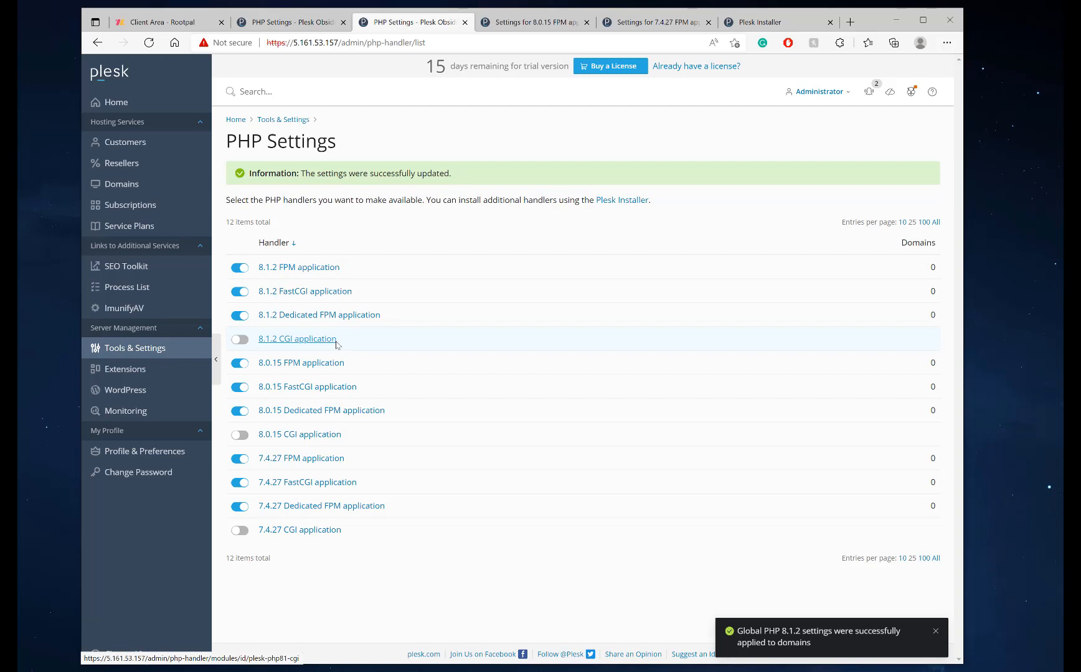
In the 8.0.15 php.ini, change memory_limit from 128M to 256M
left_click(520, 21)
key("ctrl+f")
type("memo")
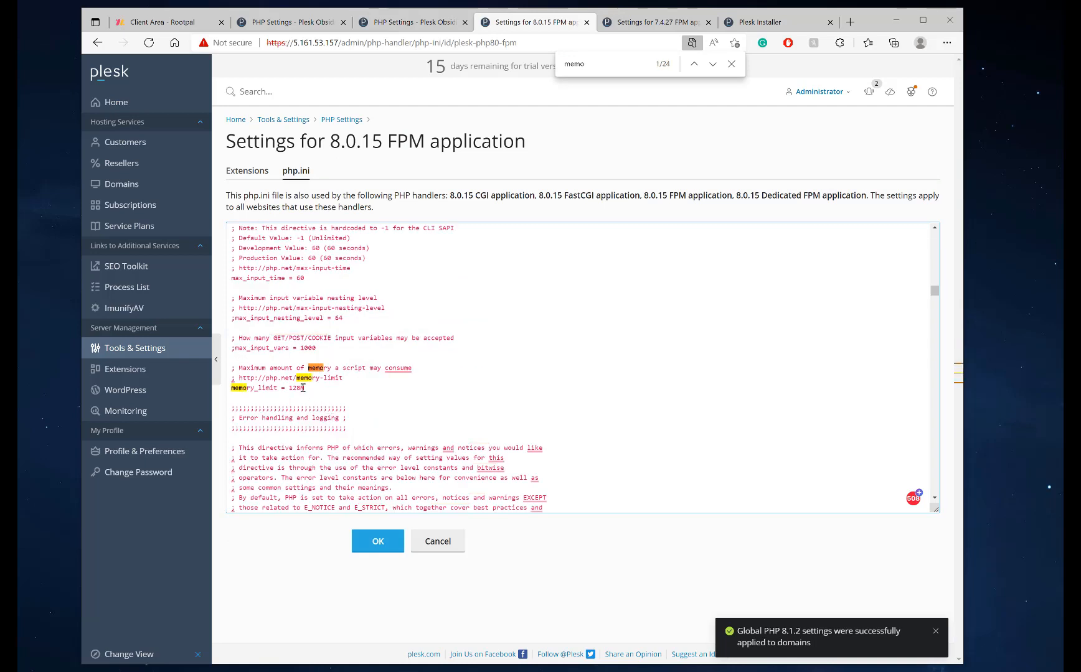
left_click_drag(301, 387, 288, 387)
type("256")
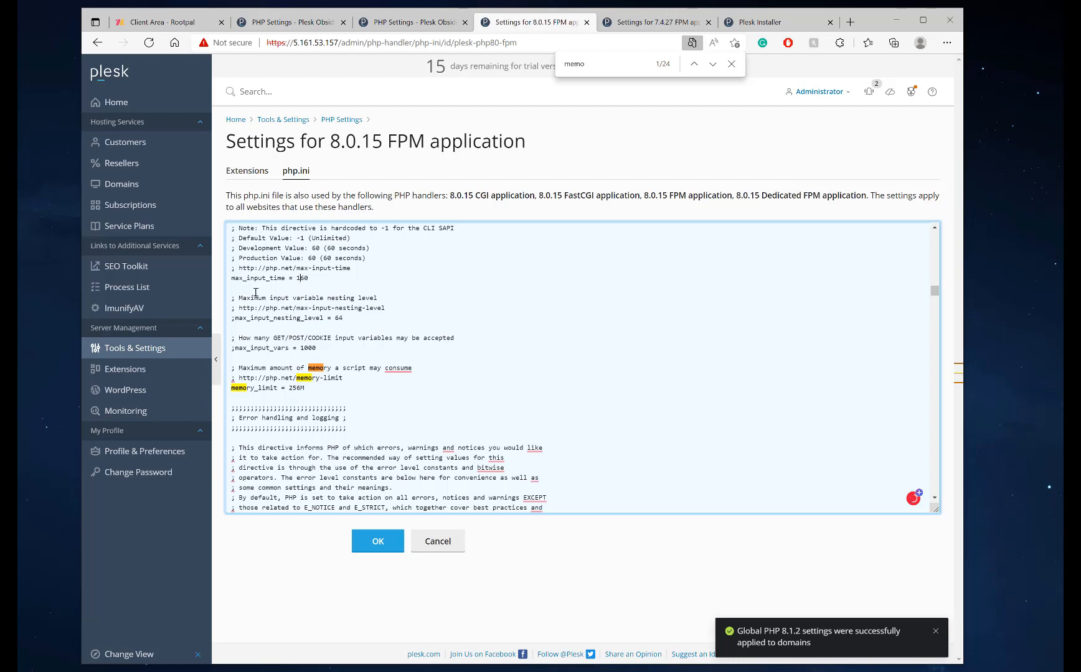
Set max_execution_time to 160
scroll(255, 292, "up", 3)
left_click(312, 351)
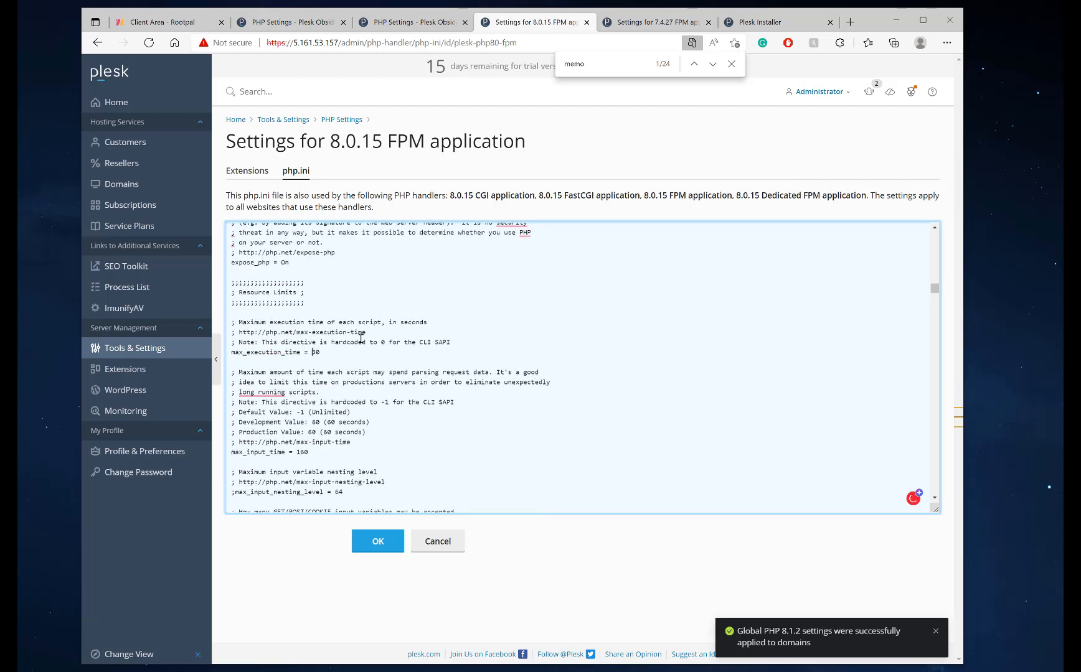
type("1")
scroll(324, 350, "down", 4)
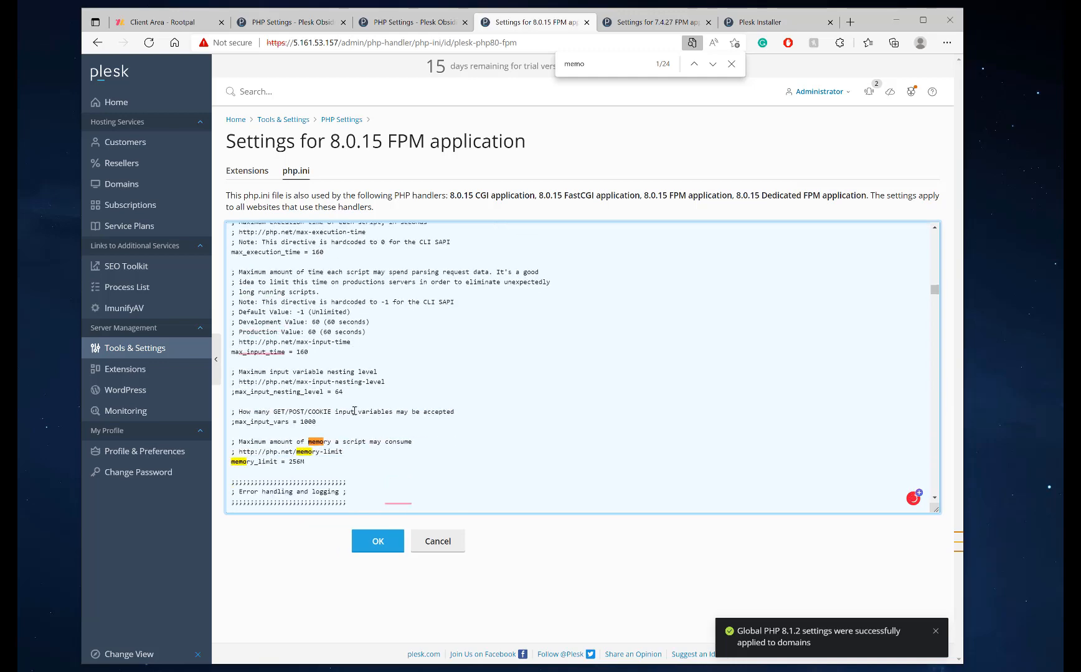
scroll(331, 346, "up", 2)
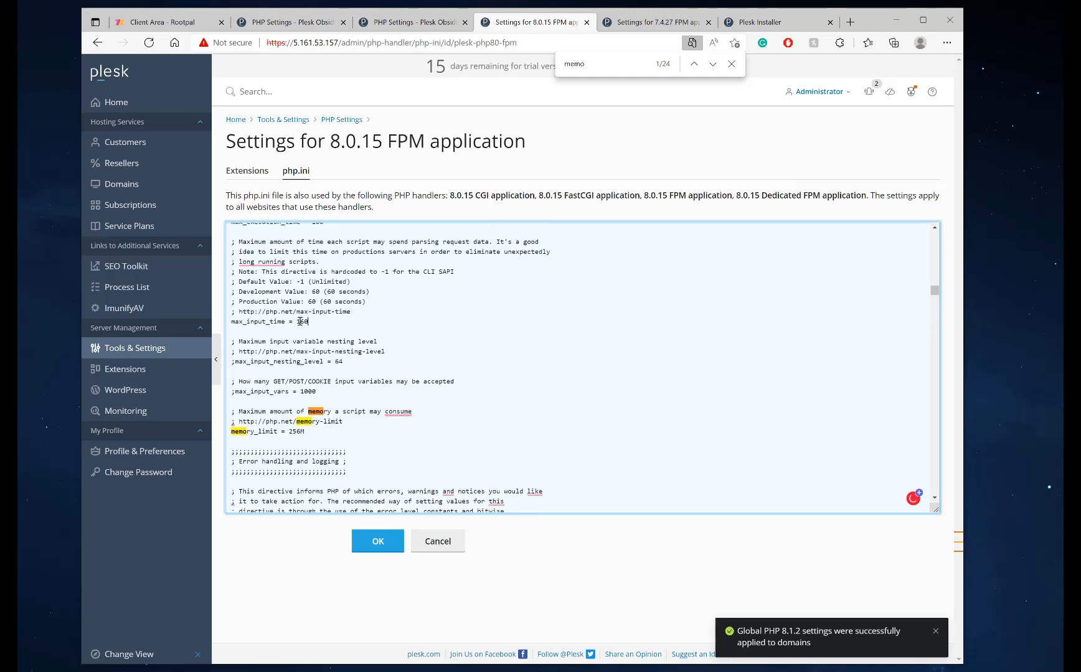
double_click(300, 321)
scroll(358, 332, "down", 5)
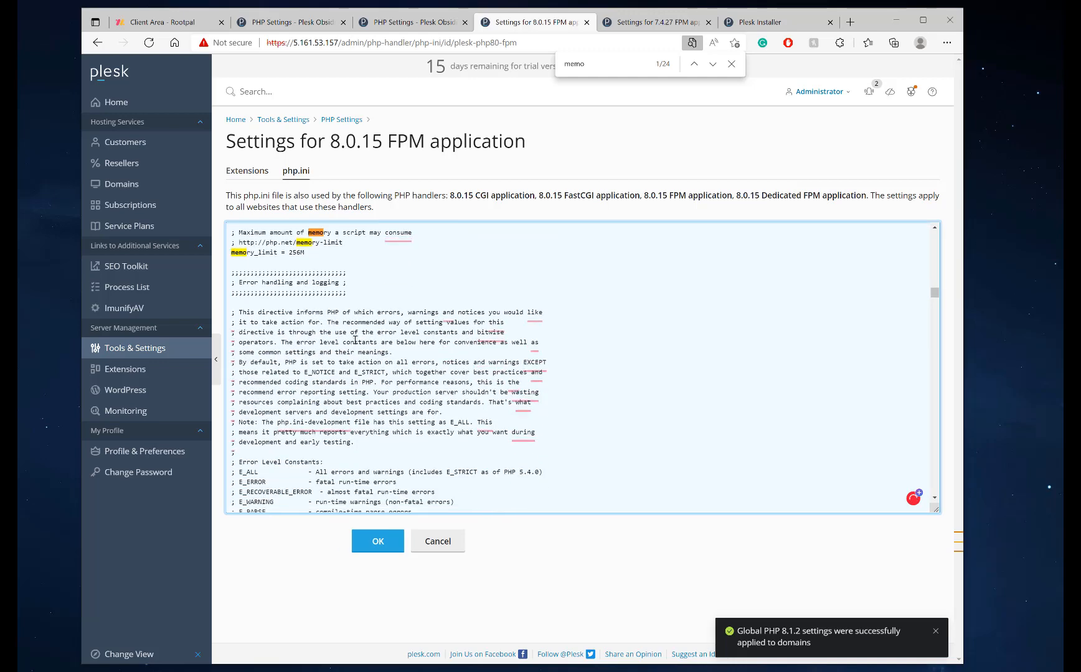
Set post_max_size to 256M
key("ctrl+f")
type("post_ma")
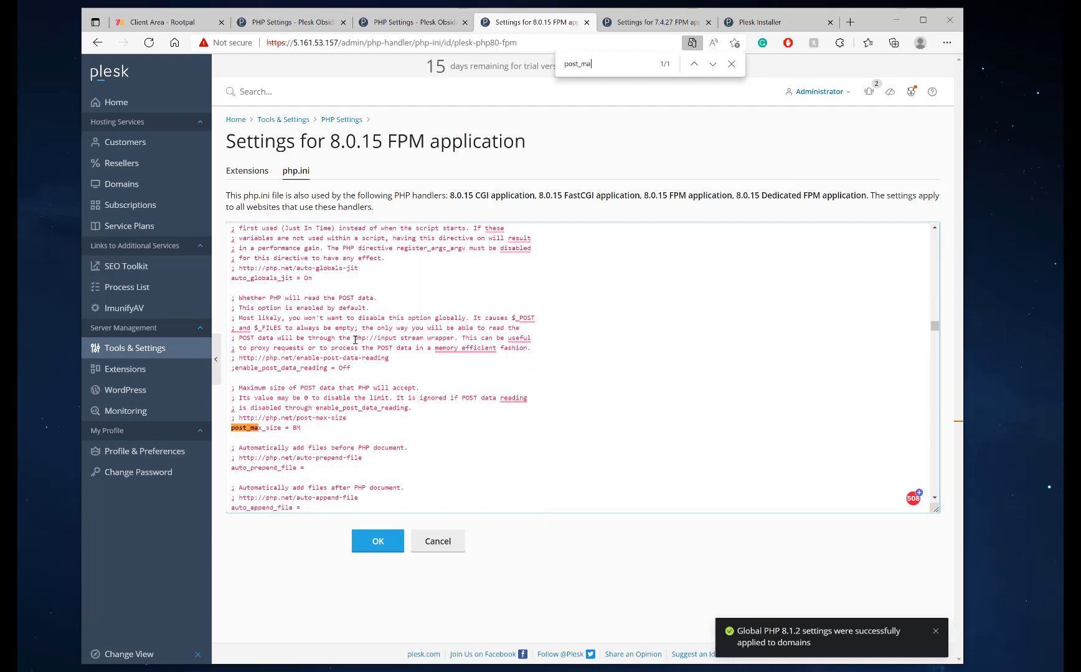
left_click_drag(297, 429, 290, 429)
left_click(298, 429)
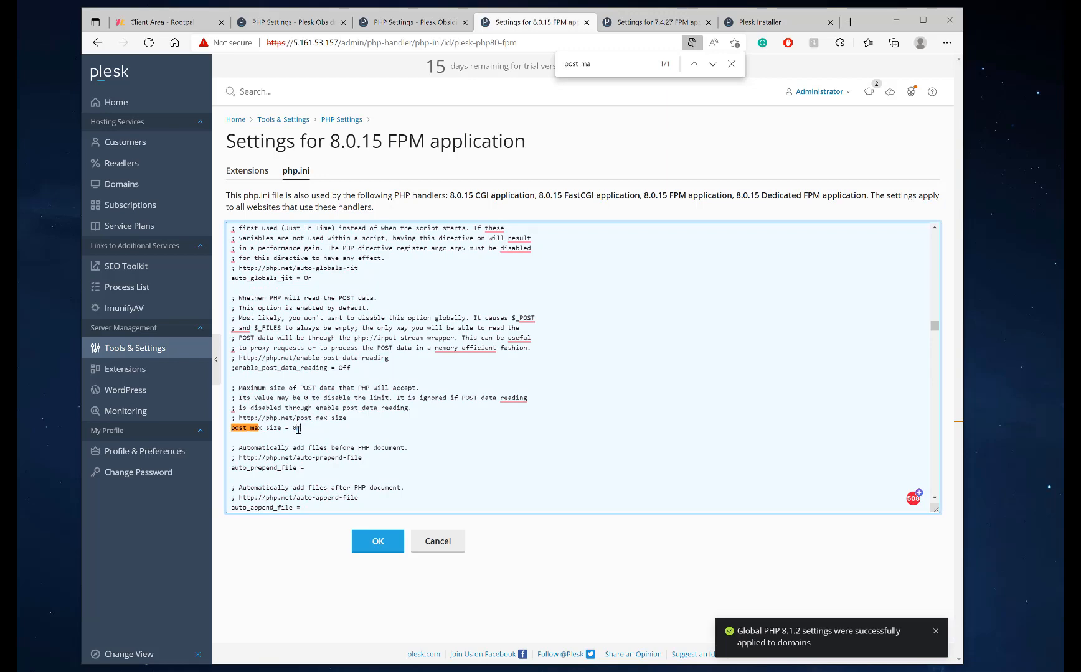
left_click(293, 428)
type("256")
scroll(322, 427, "down", 3)
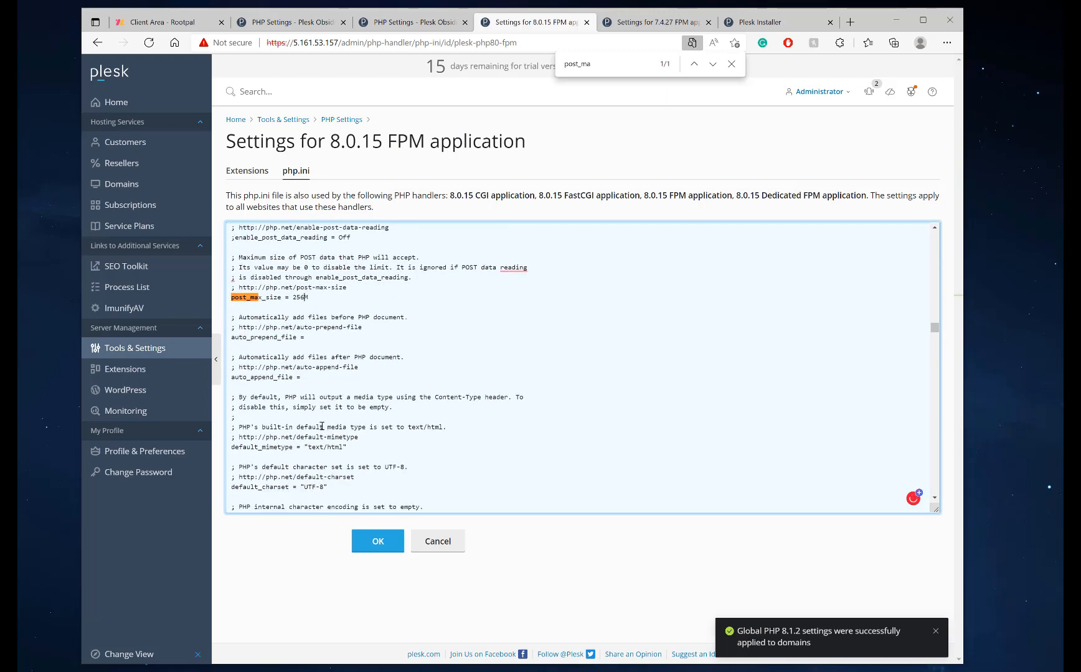
scroll(322, 427, "up", 2)
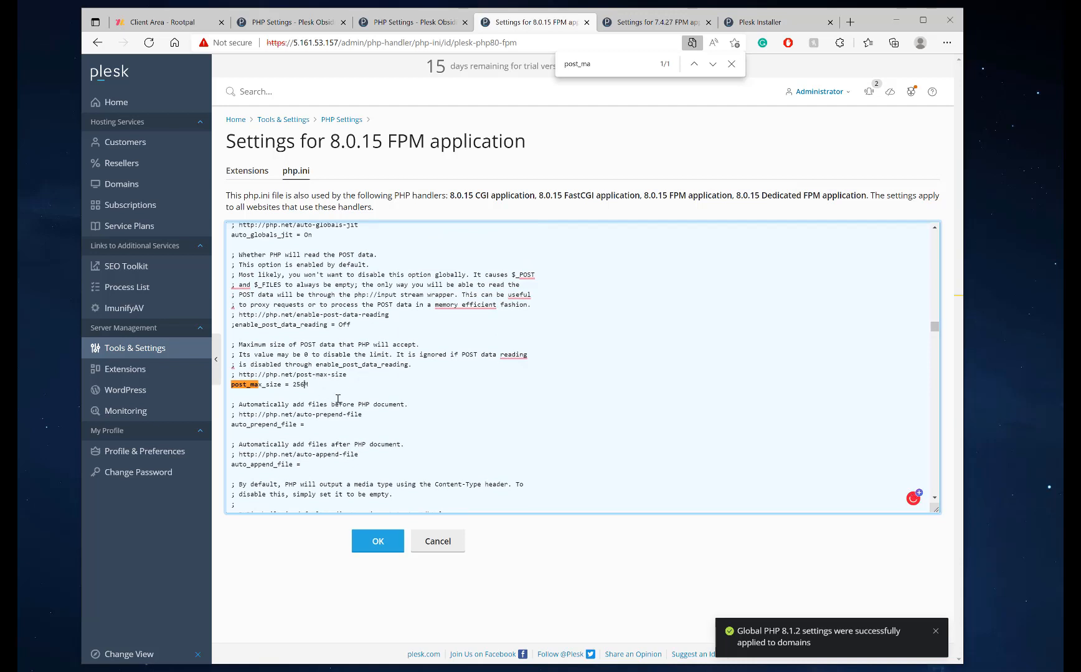
scroll(309, 401, "down", 4)
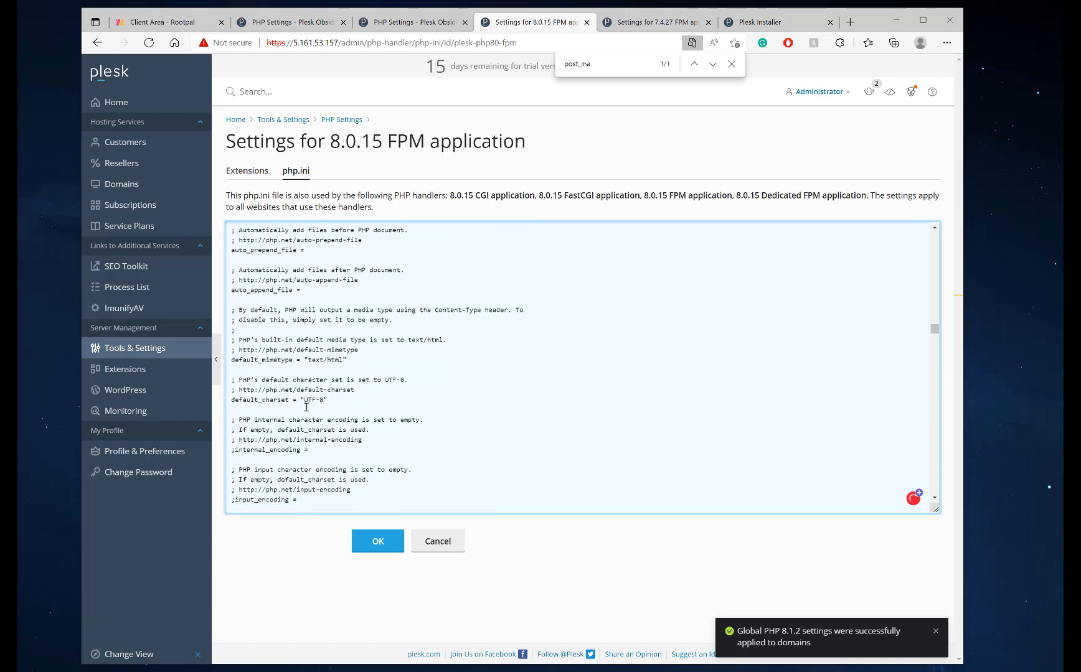
scroll(307, 407, "down", 2)
scroll(324, 311, "up", 4)
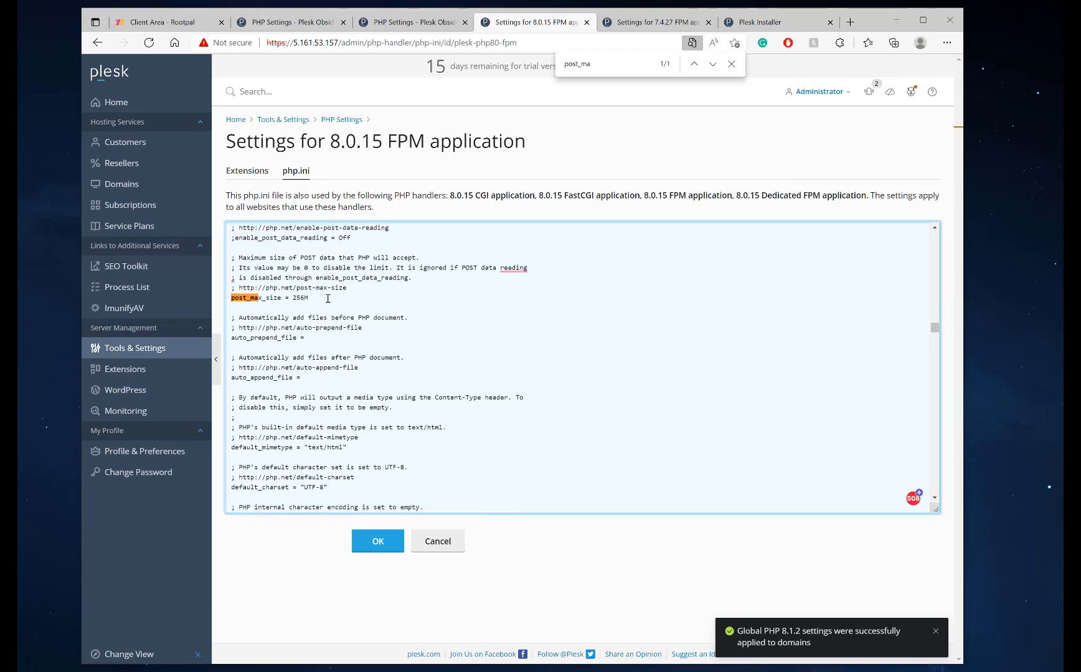
Find upload_max_filesize and set it to 256M
key("ctrl+f")
key("BackSpace")
type("post_max")
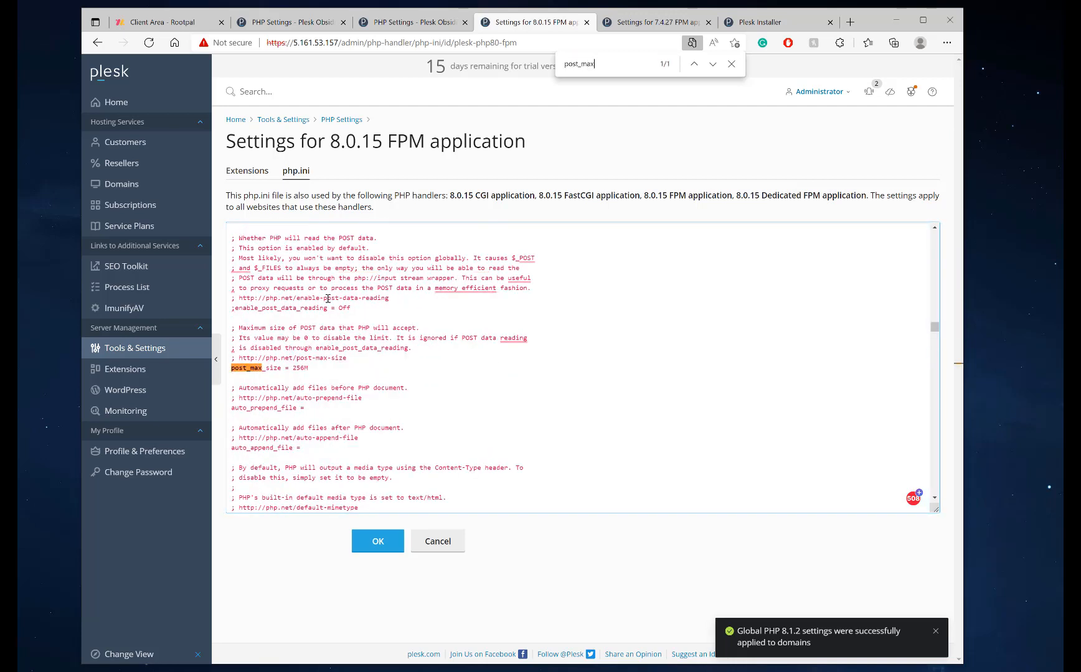
key("ctrl+f")
type("upload_m")
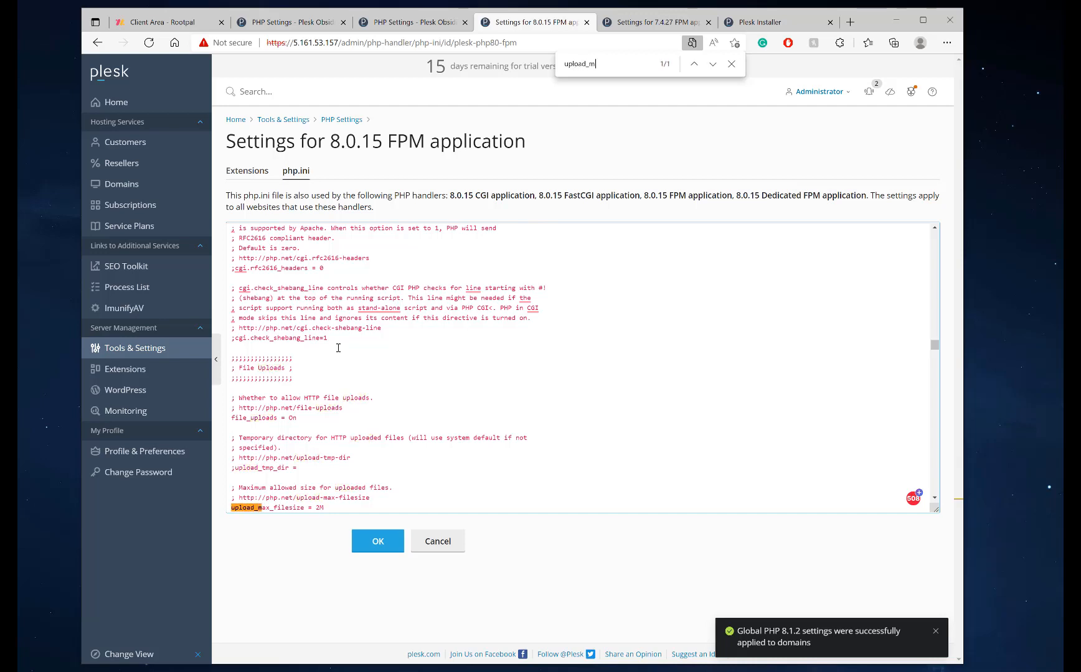
scroll(338, 348, "down", 1)
left_click_drag(315, 464, 322, 462)
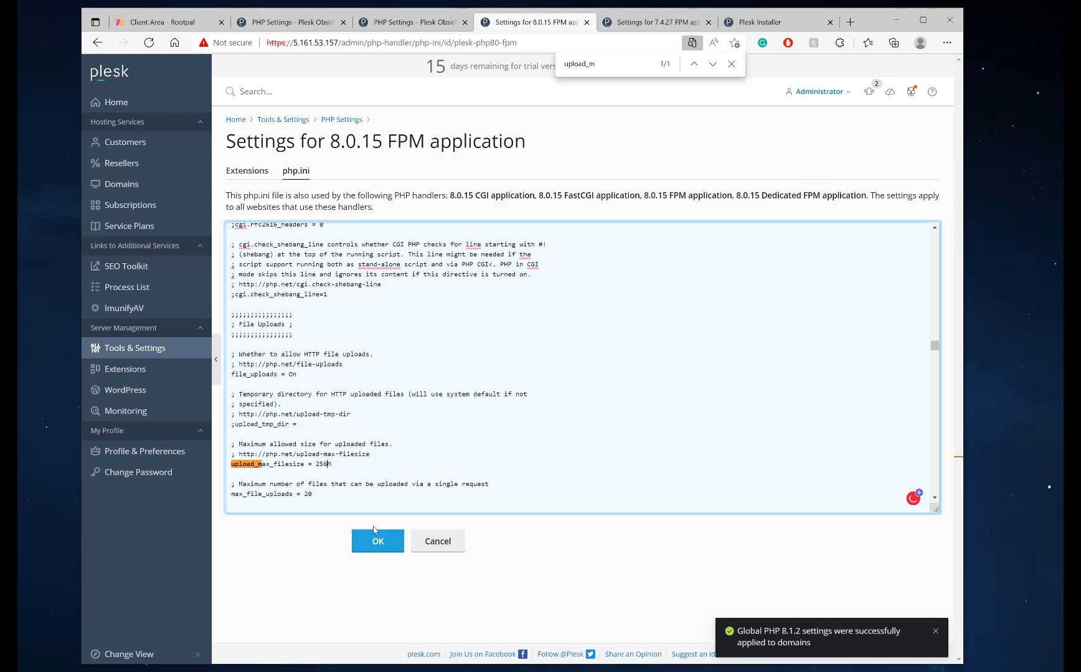
scroll(338, 325, "up", 7)
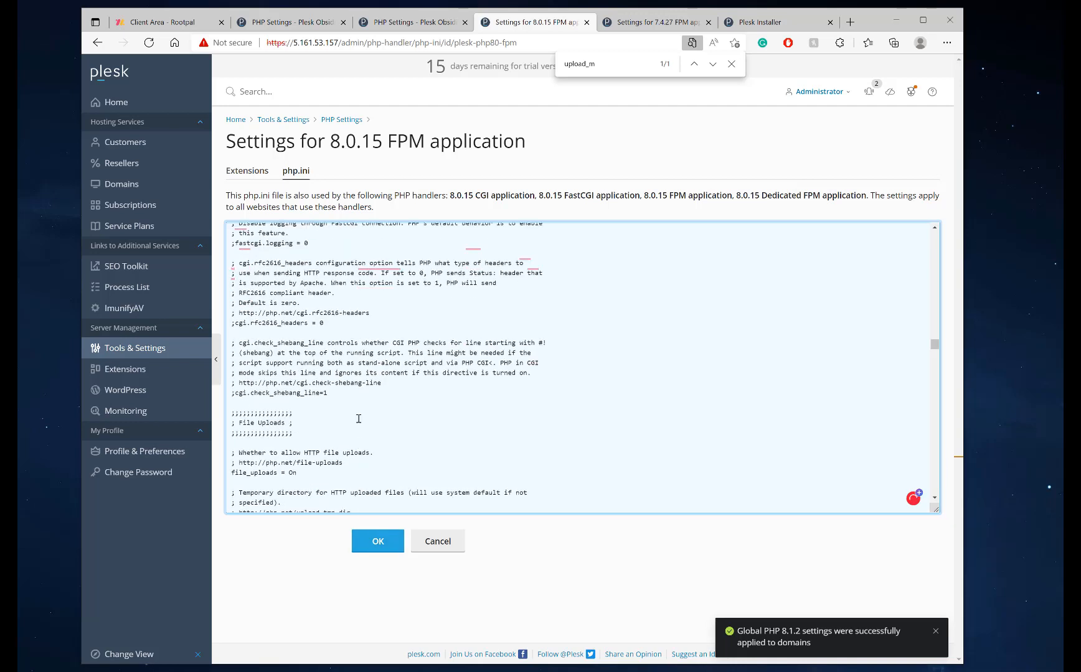
Save the 8.0.15 php.ini and move to the 7.4.27 php.ini
left_click(376, 541)
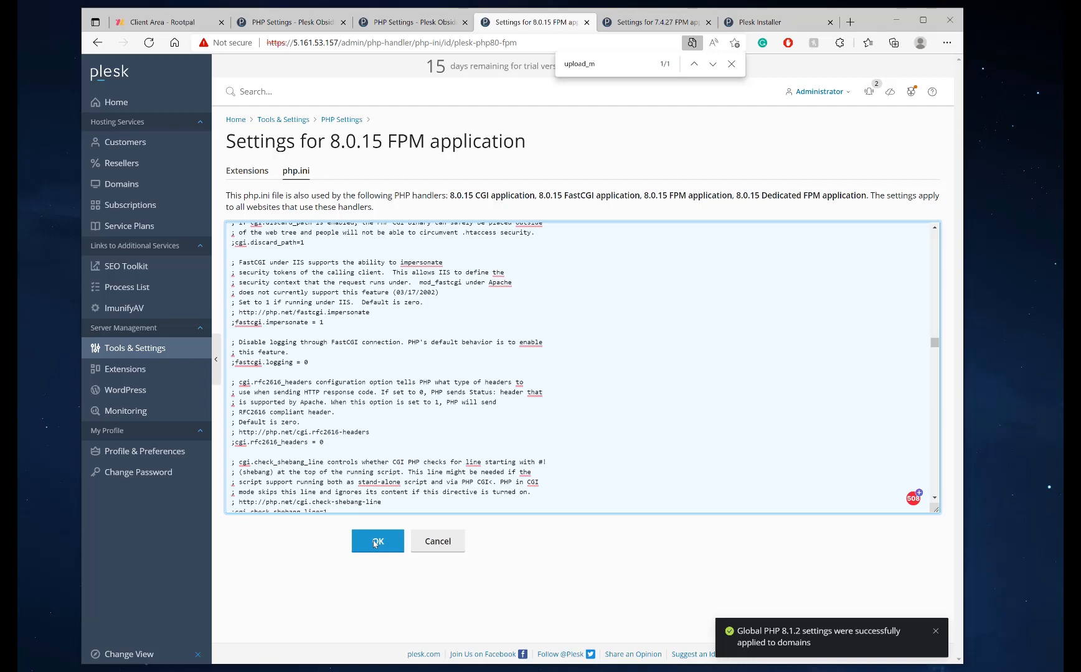
left_click(375, 542)
key("ctrl+Tab")
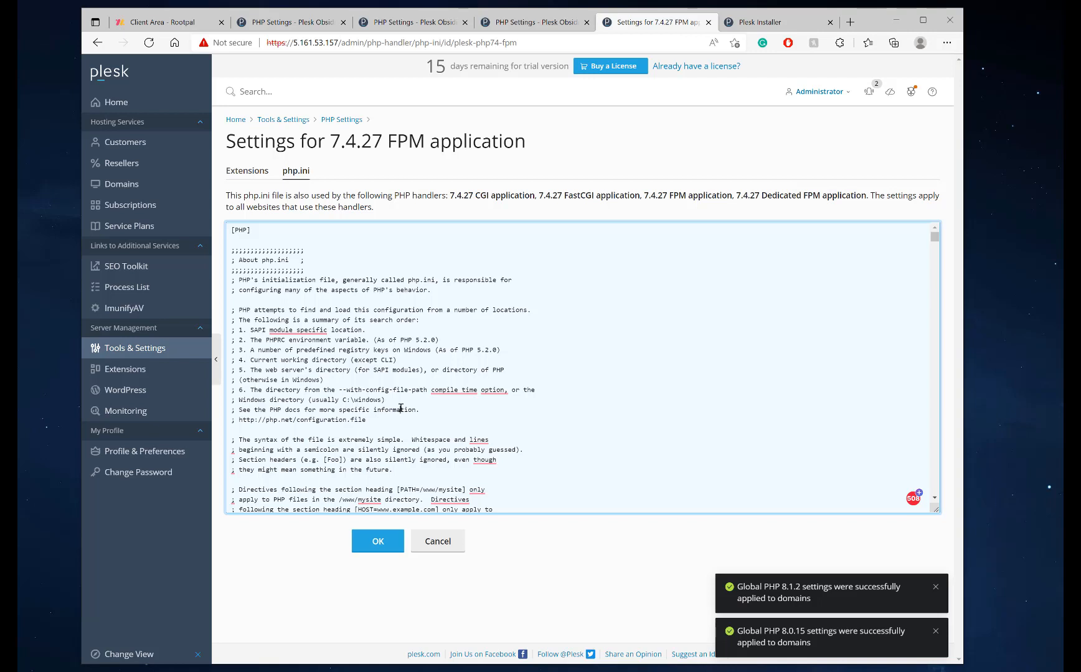
Set post_max_size to 256M in the 7.4.27 php.ini
key("ctrl+f")
type("post_m")
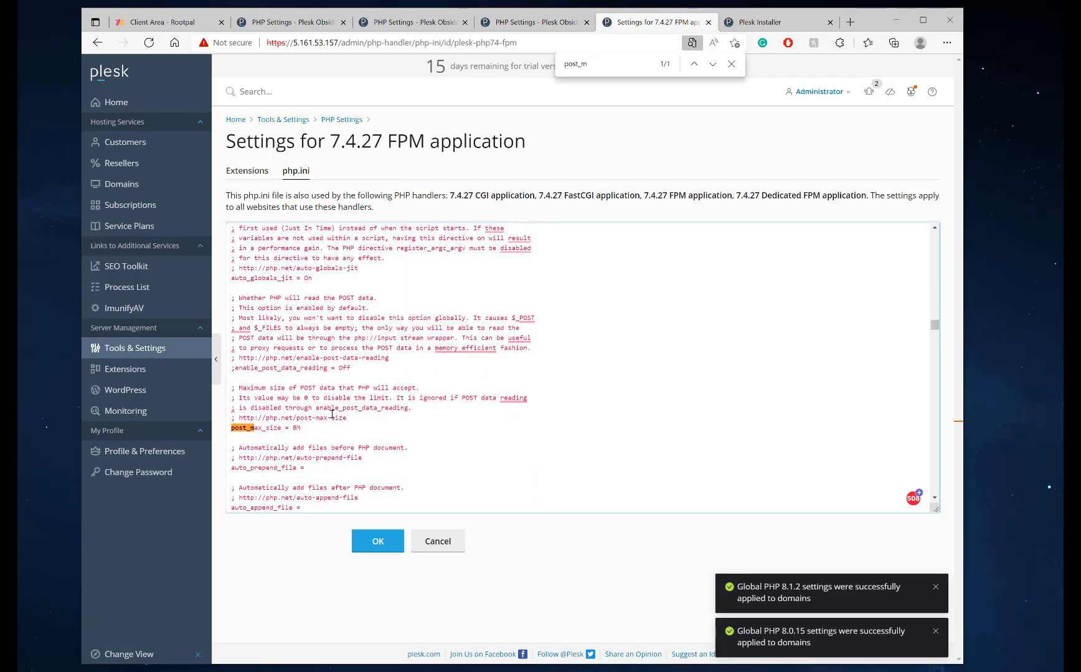
left_click(293, 428)
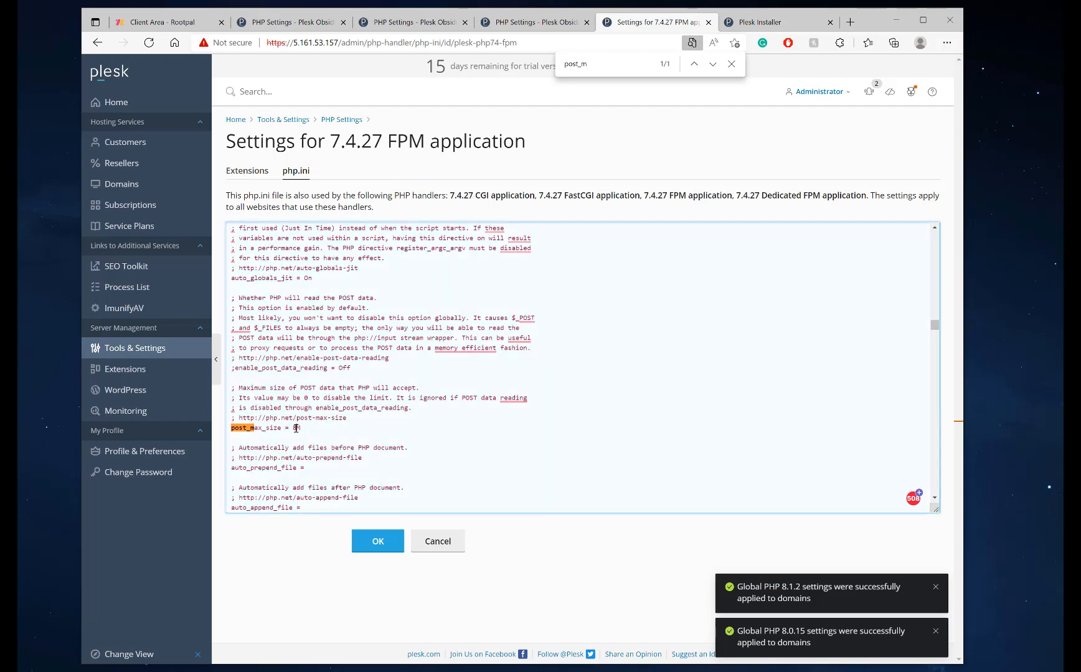
key("Delete")
type("256")
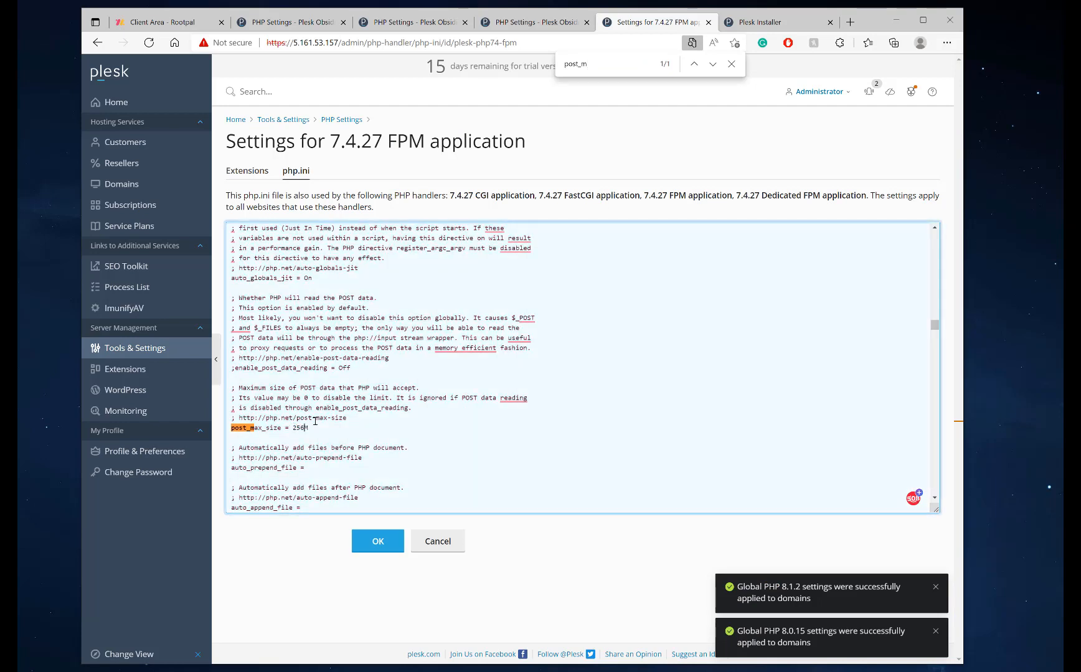
Find and edit the upload_max_filesize value
key("ctrl+f")
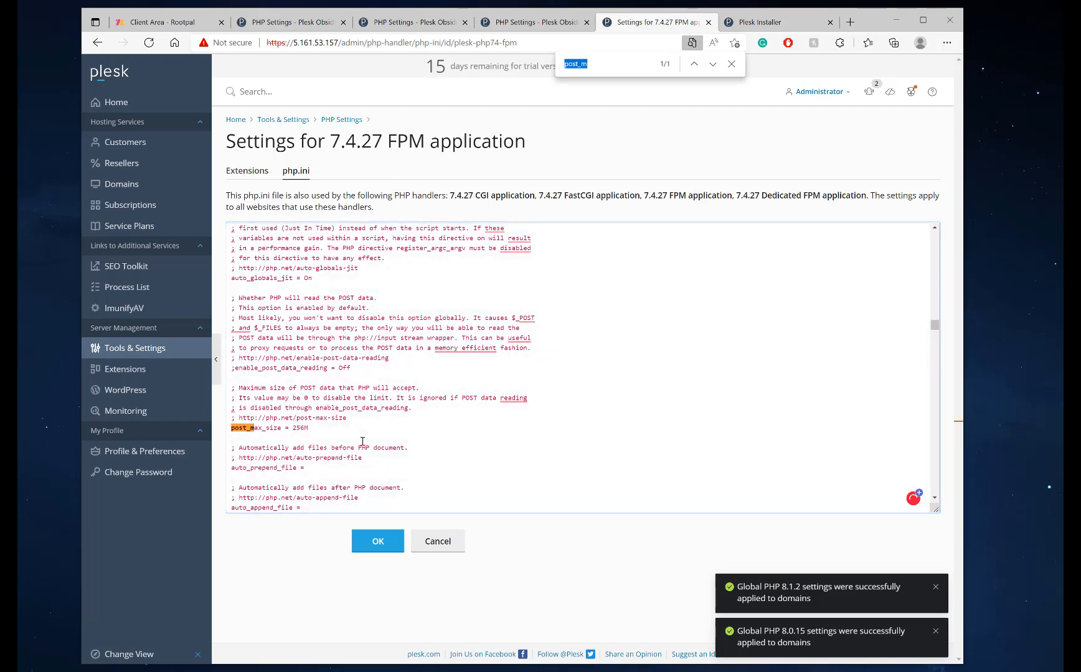
type("upload_m")
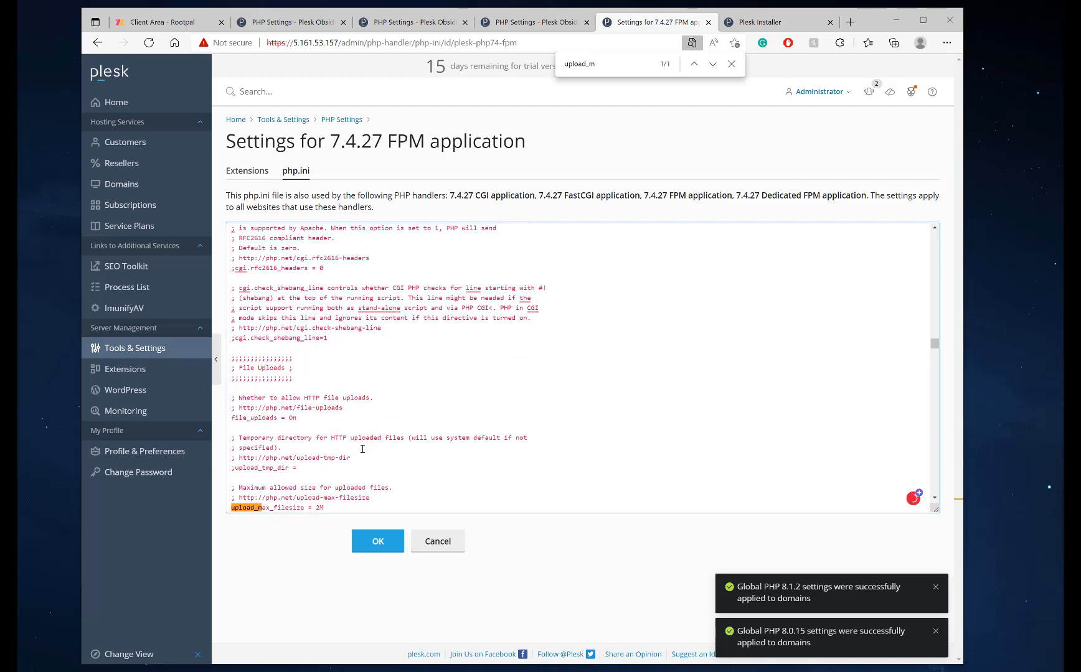
scroll(362, 448, "down", 1)
left_click_drag(315, 463, 320, 464)
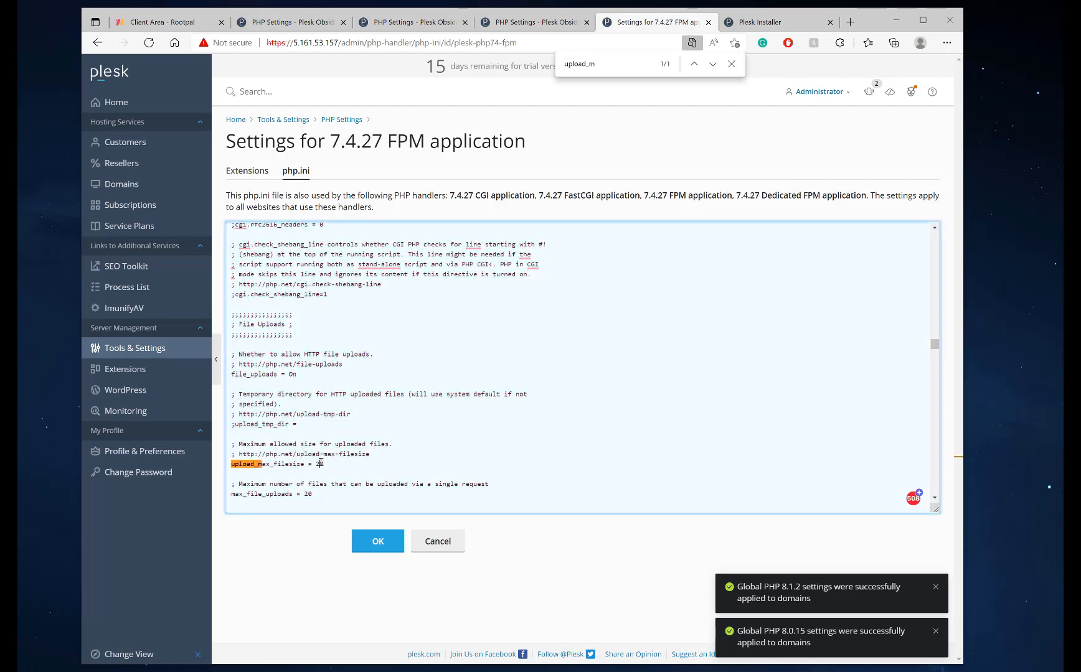
type("56")
scroll(334, 405, "up", 3)
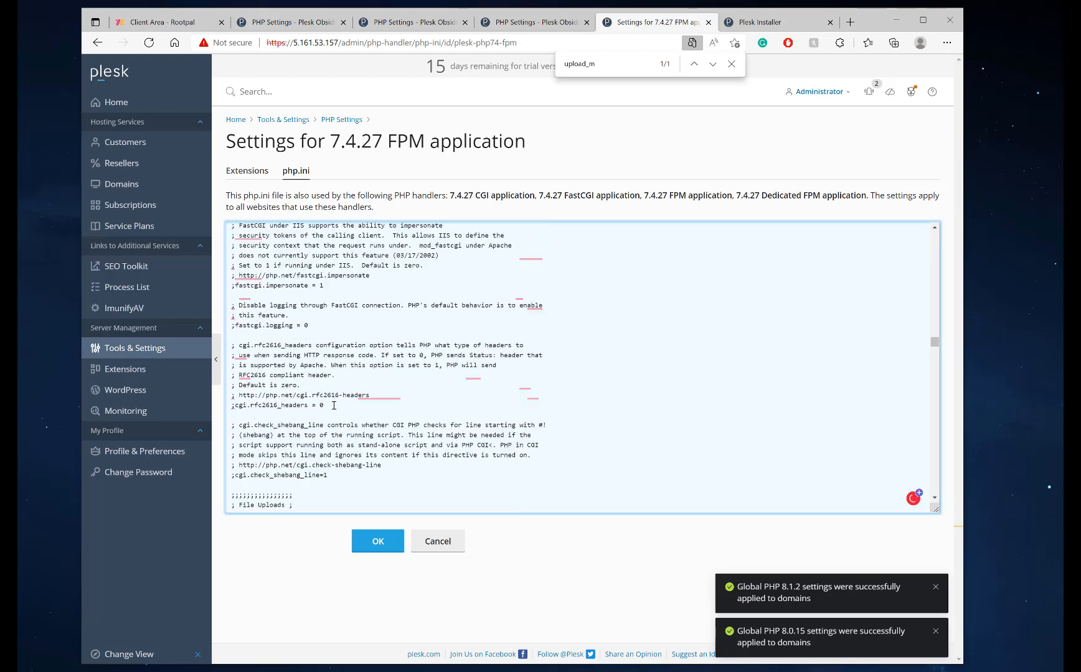
scroll(333, 405, "up", 4)
Raise max_execution_time and set max_input_time to 160
key("ctrl+f")
type("m")
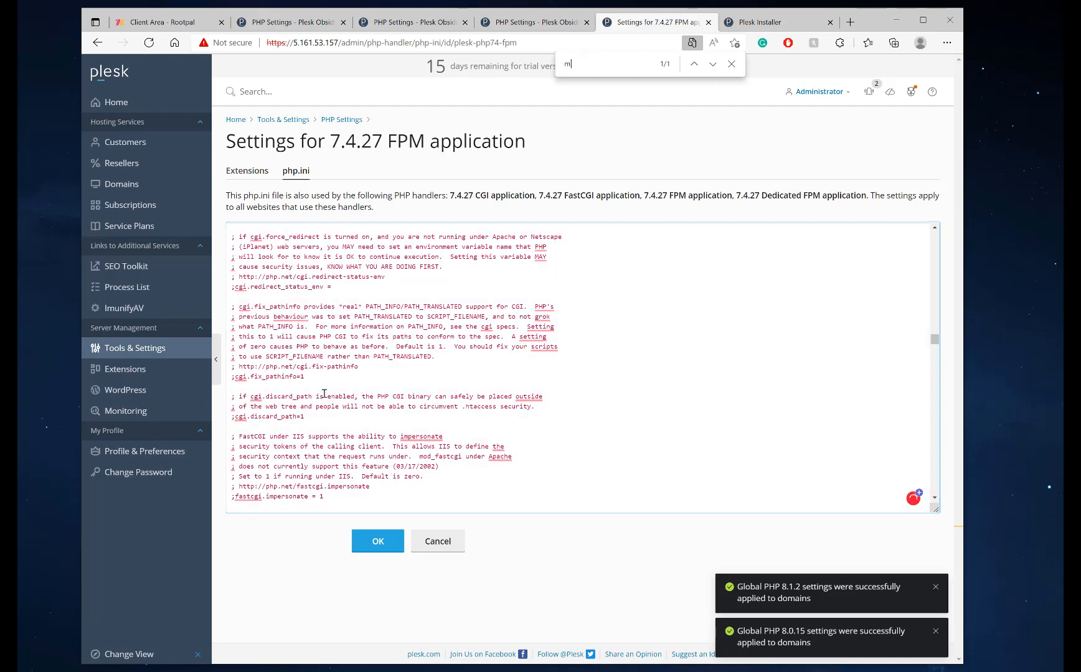
type("ax_")
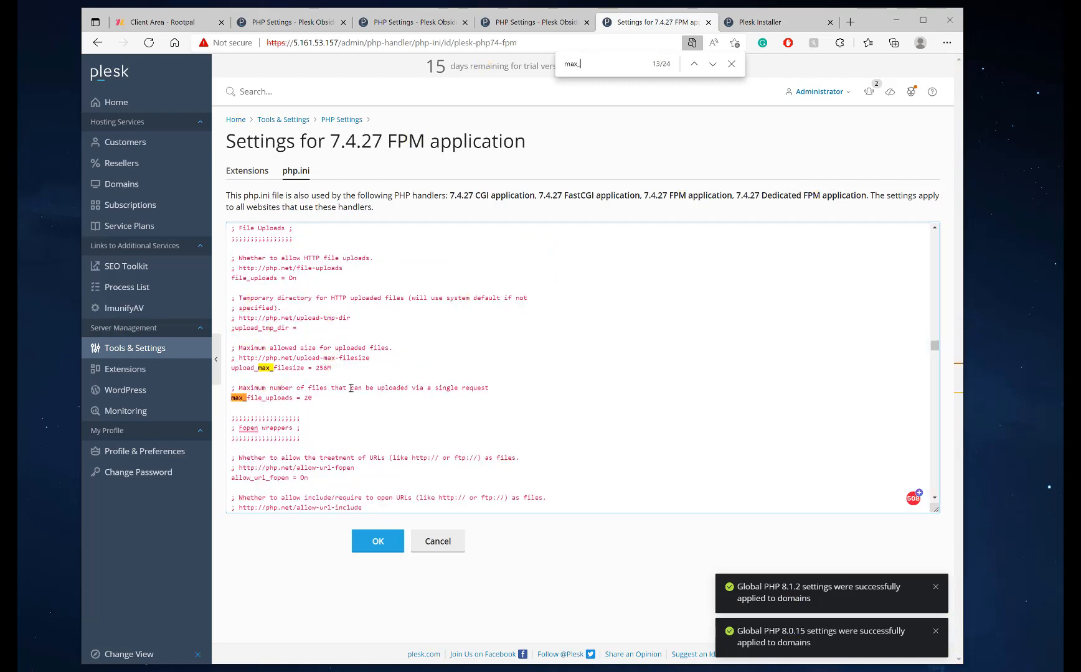
type("ex")
left_click(322, 367)
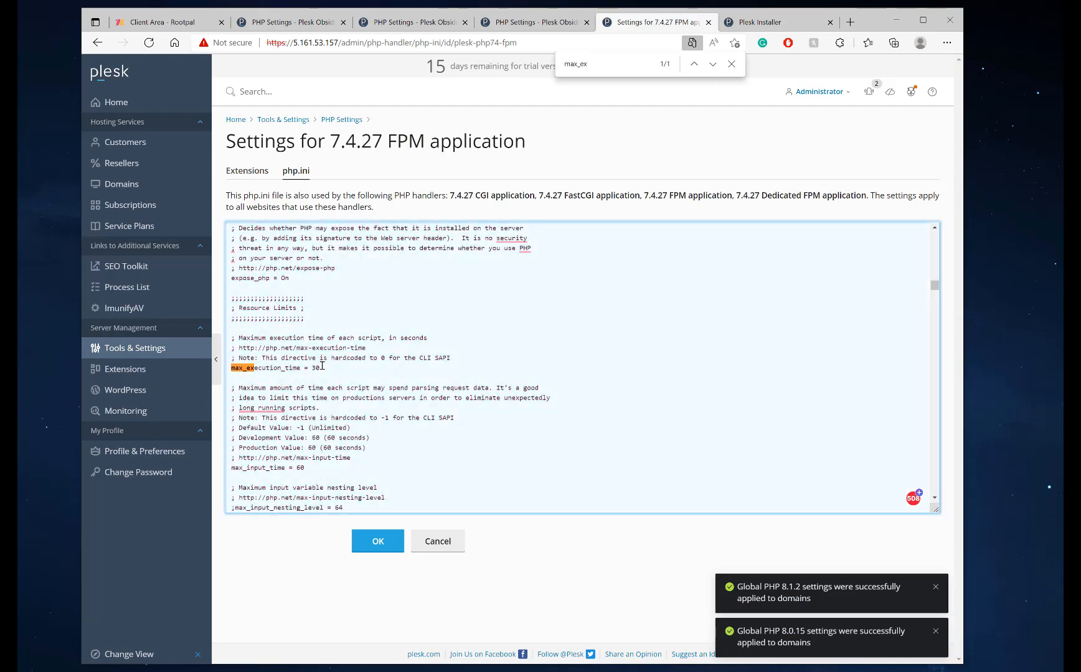
key("Left")
key("Left")
type("1")
left_click(297, 467)
double_click(298, 468)
left_click_drag(321, 468, 295, 467)
Set memory_limit to 256M and save the 7.4.27 php.ini
scroll(317, 402, "down", 4)
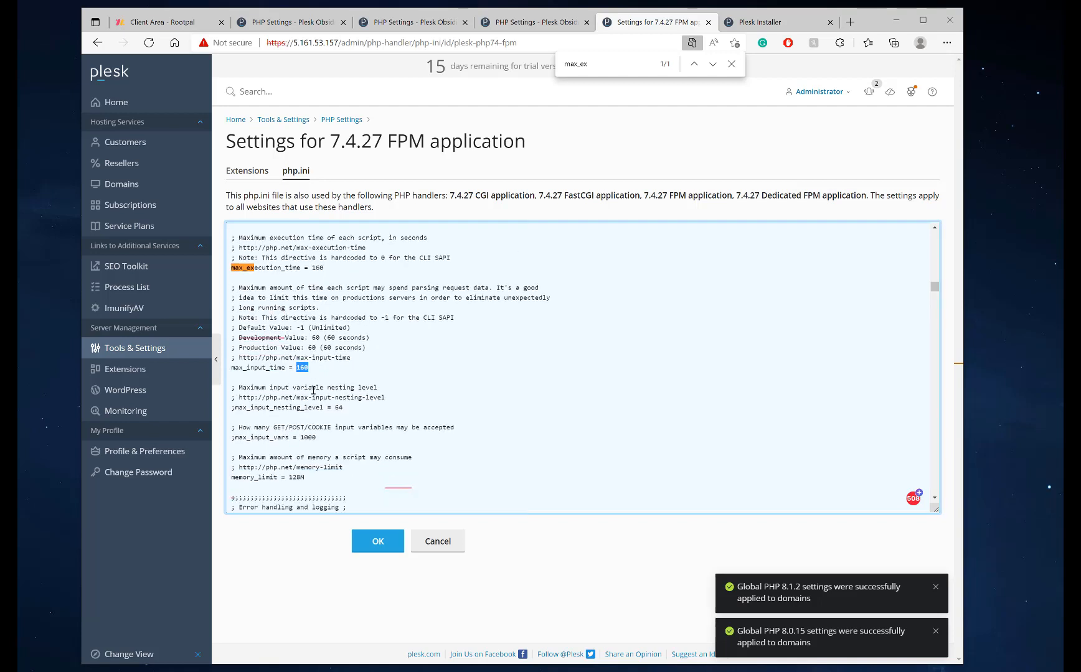
left_click_drag(301, 448, 289, 448)
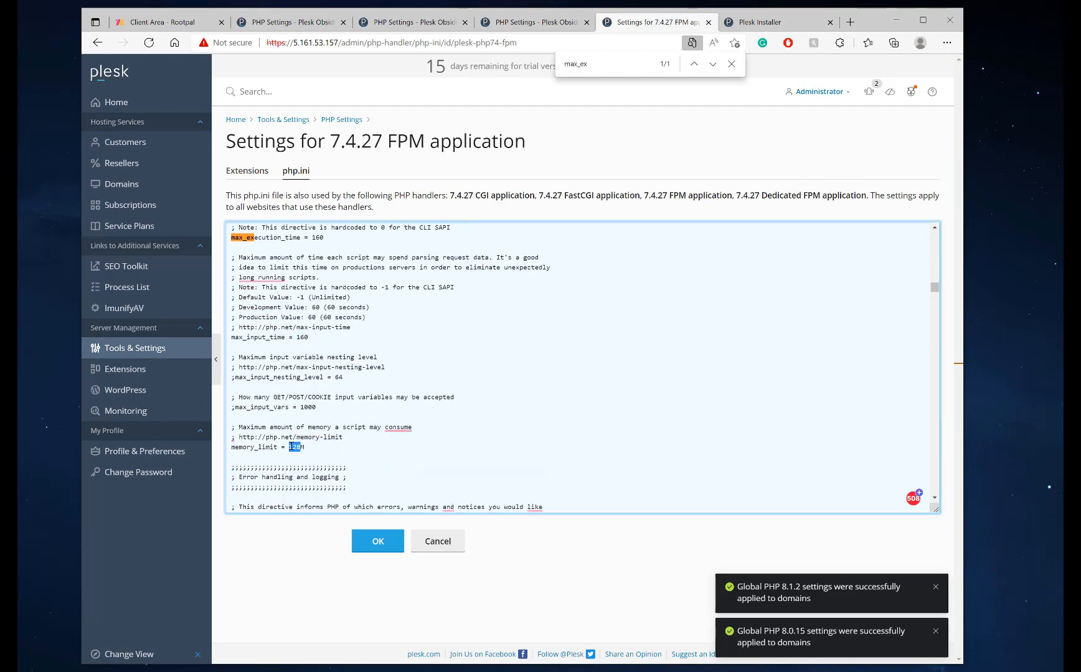
type("2")
scroll(334, 477, "down", 2)
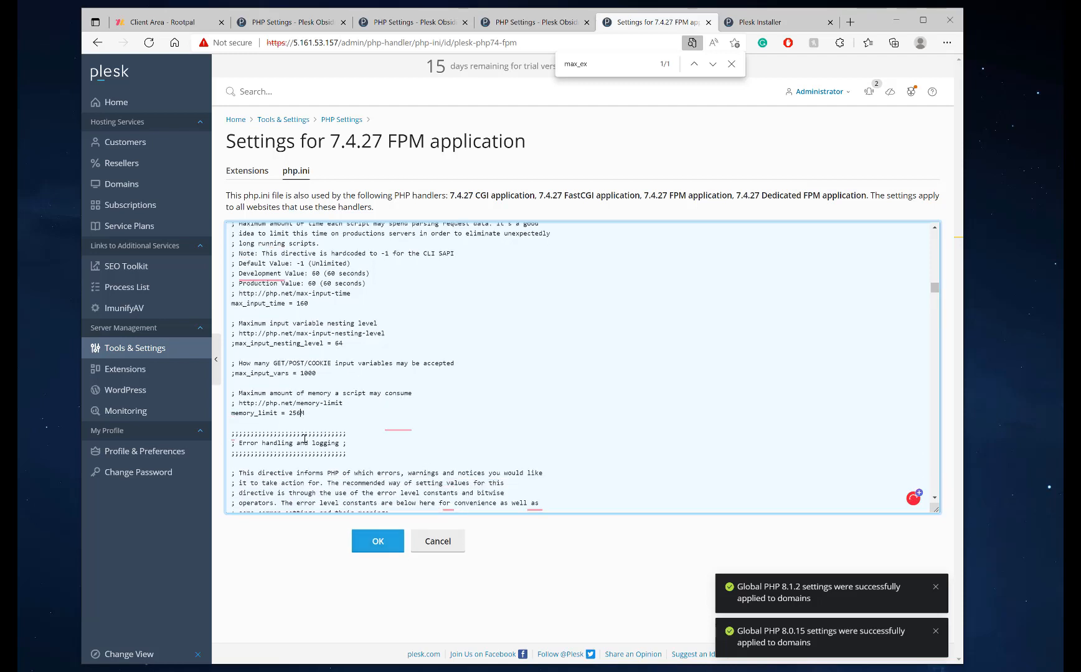
scroll(305, 364, "up", 1)
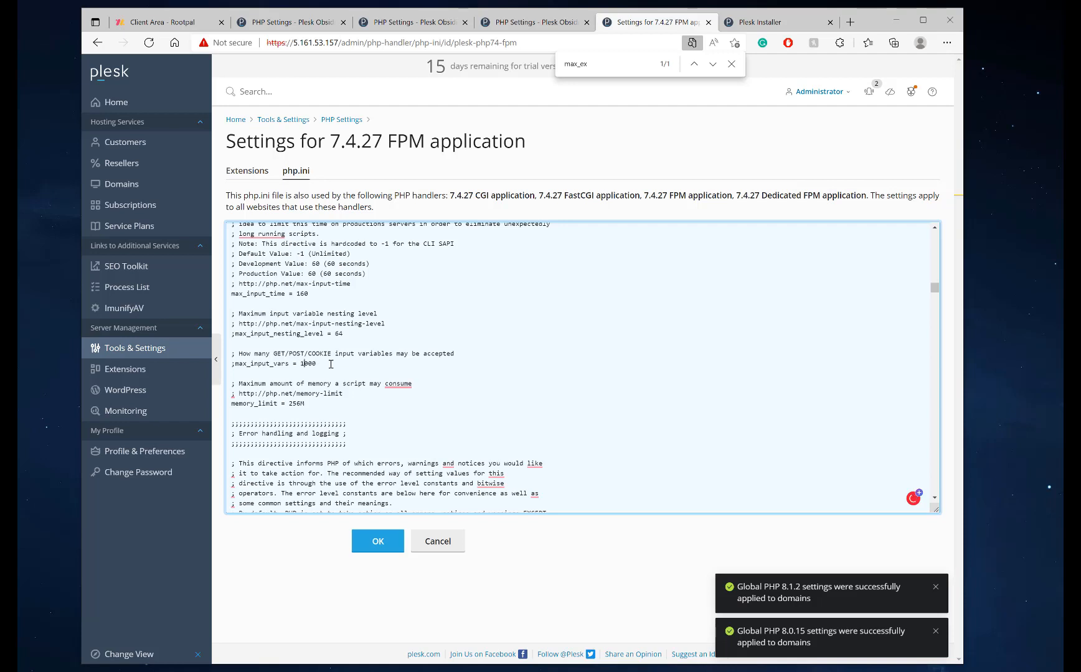
left_click(386, 540)
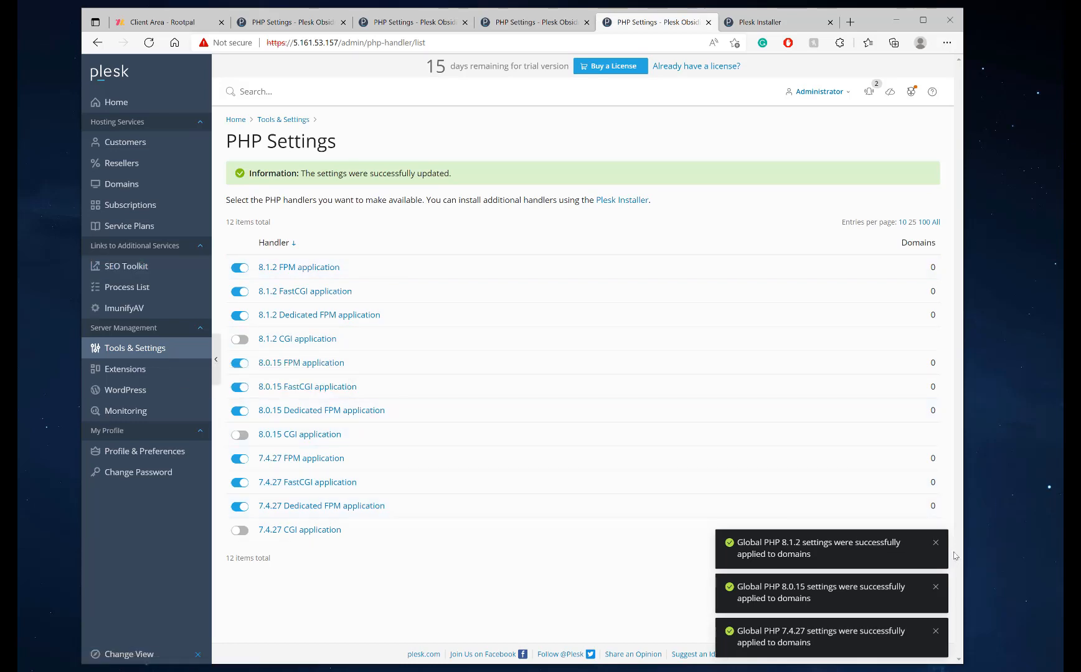
Dismiss the PHP 8.1.2, 8.0.15 and 7.4.27 success notifications
left_click(935, 543)
left_click(935, 588)
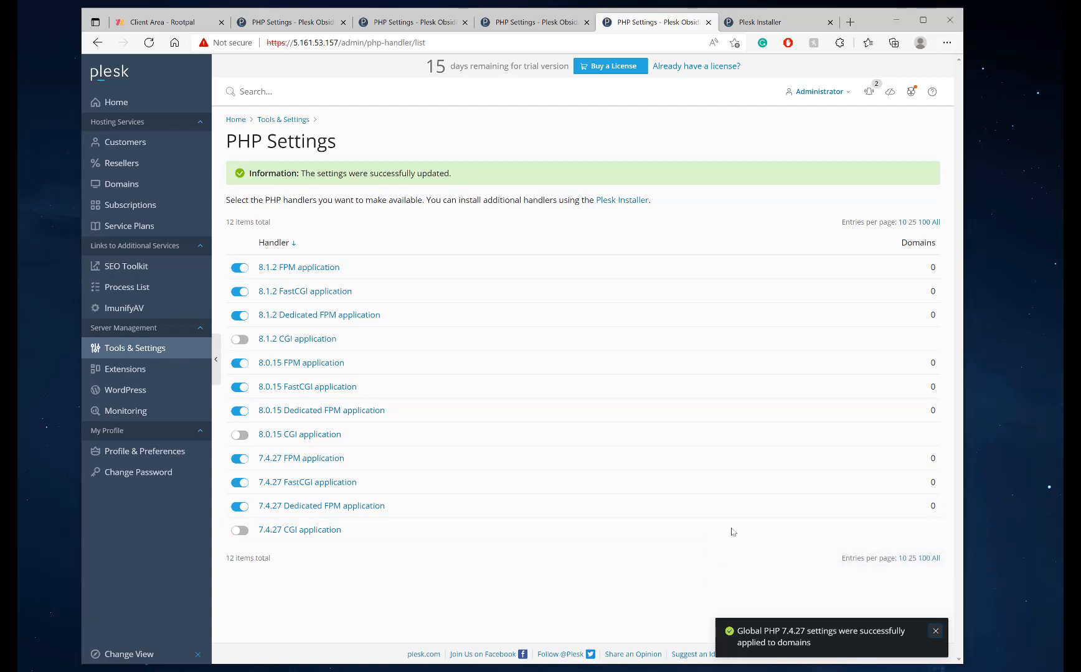
left_click(935, 631)
Review the Unlimited plan's full permission list, then switch to Reseller Plans
left_click(150, 234)
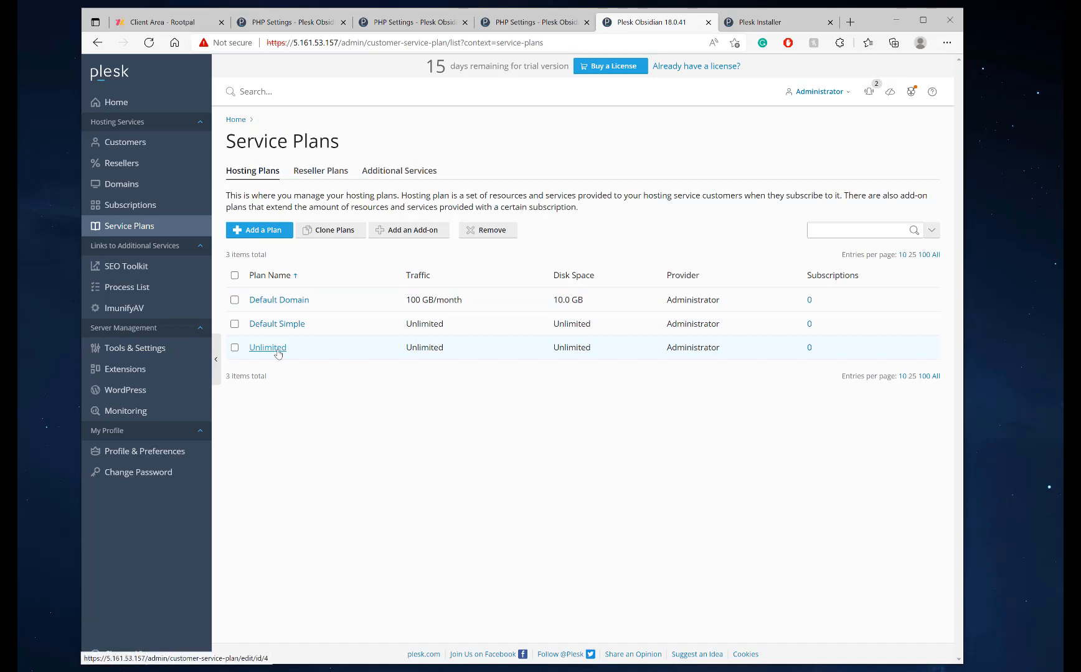
left_click(267, 347)
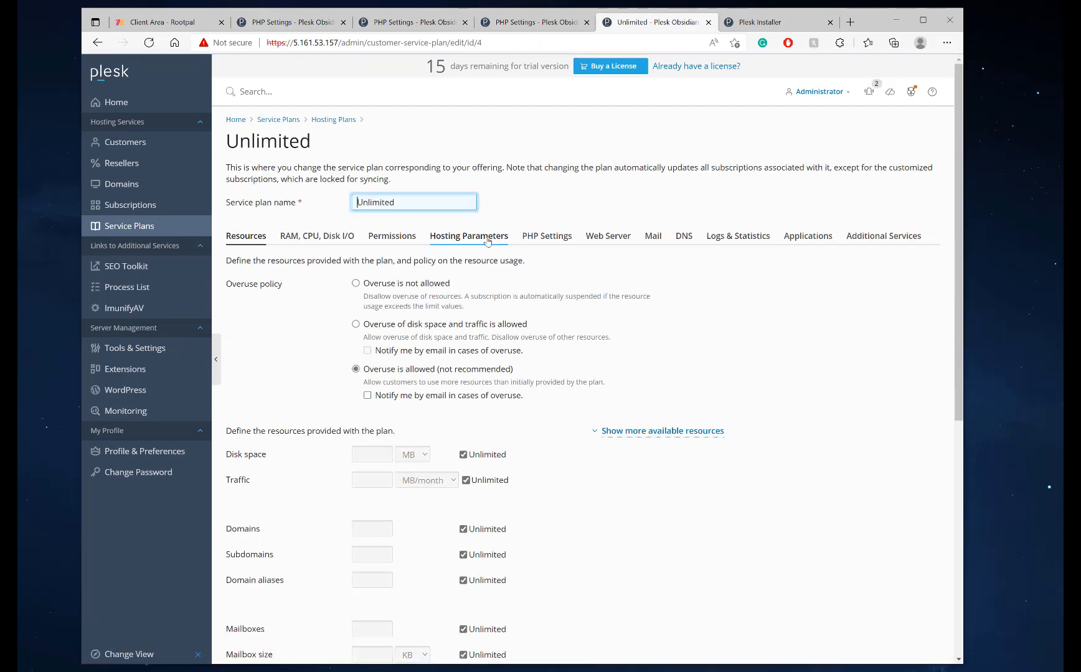
left_click(391, 236)
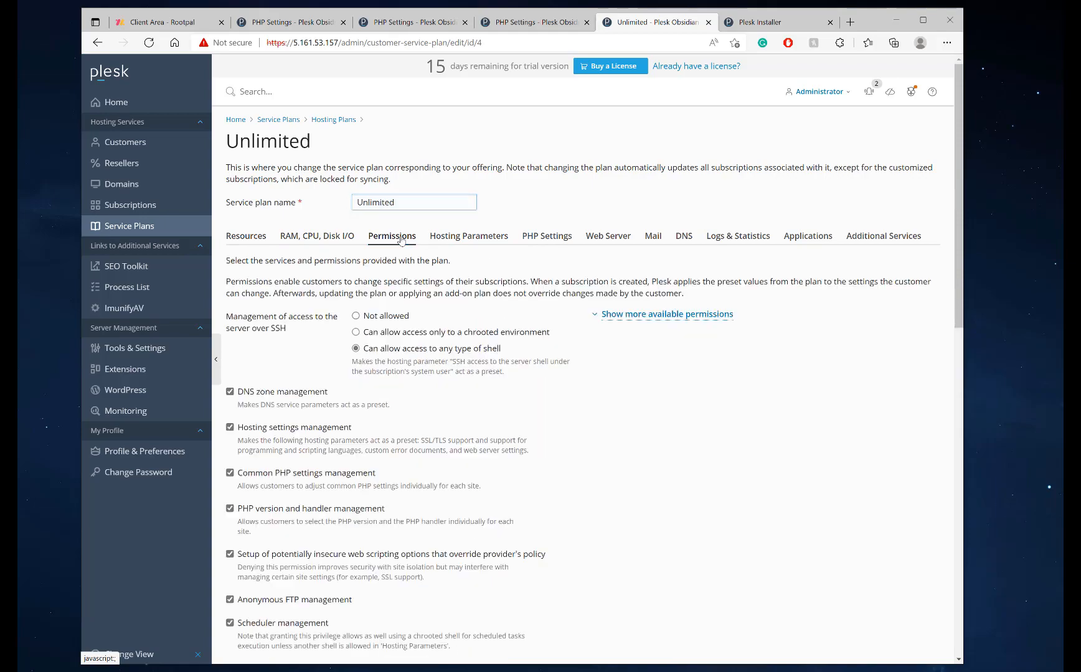
left_click(661, 315)
scroll(549, 324, "down", 4)
scroll(549, 324, "up", 1)
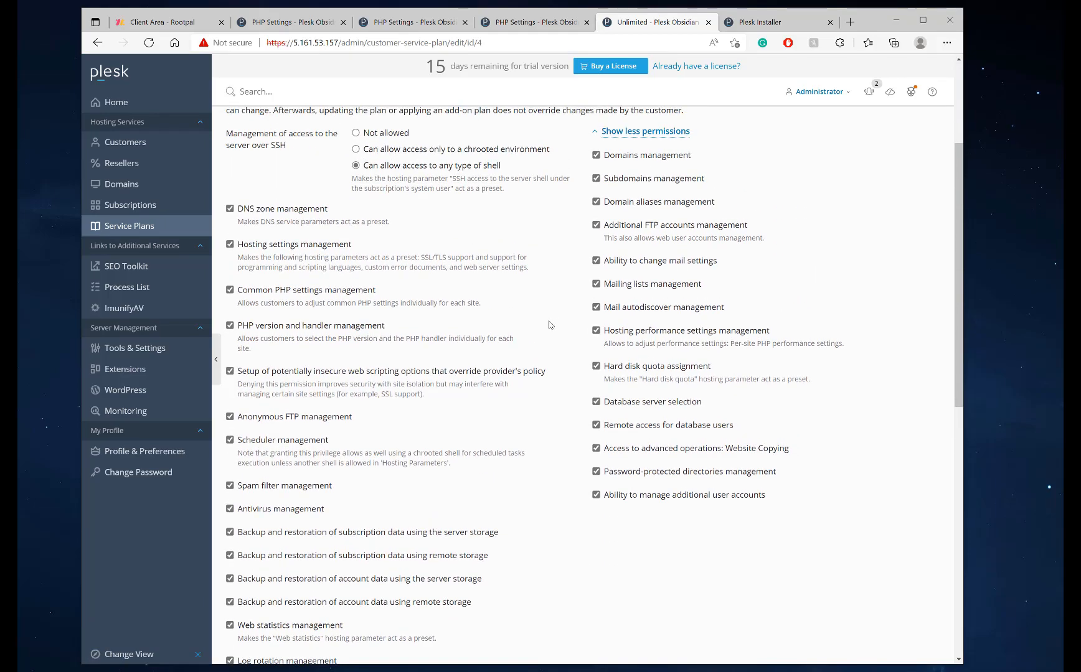
scroll(549, 325, "up", 3)
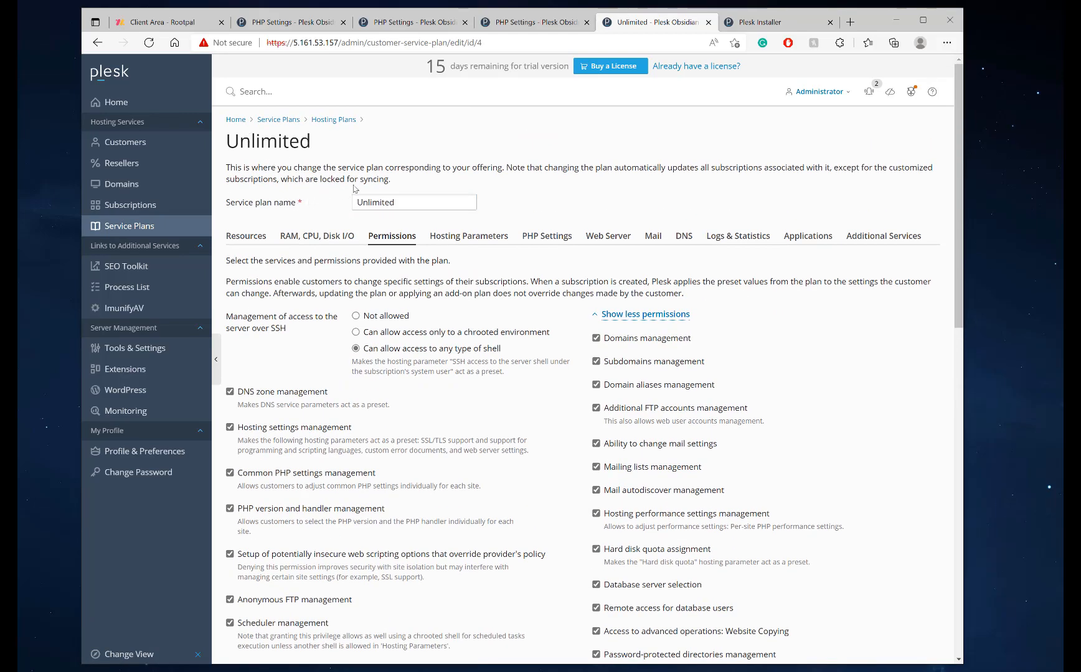
scroll(722, 454, "down", 3)
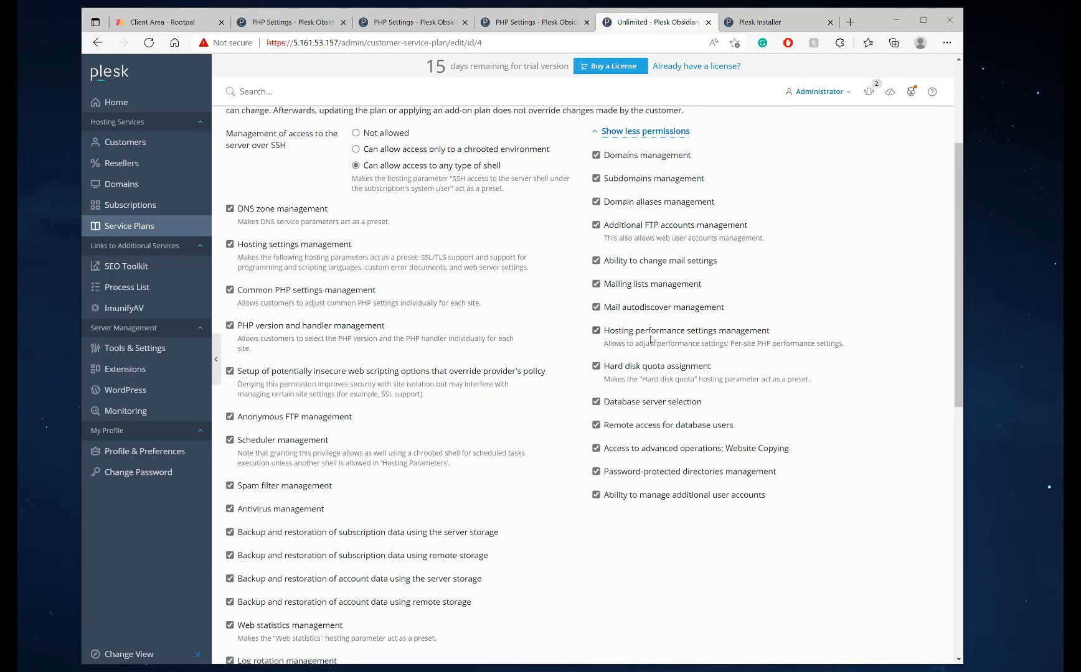
left_click_drag(851, 352, 610, 331)
scroll(598, 324, "up", 3)
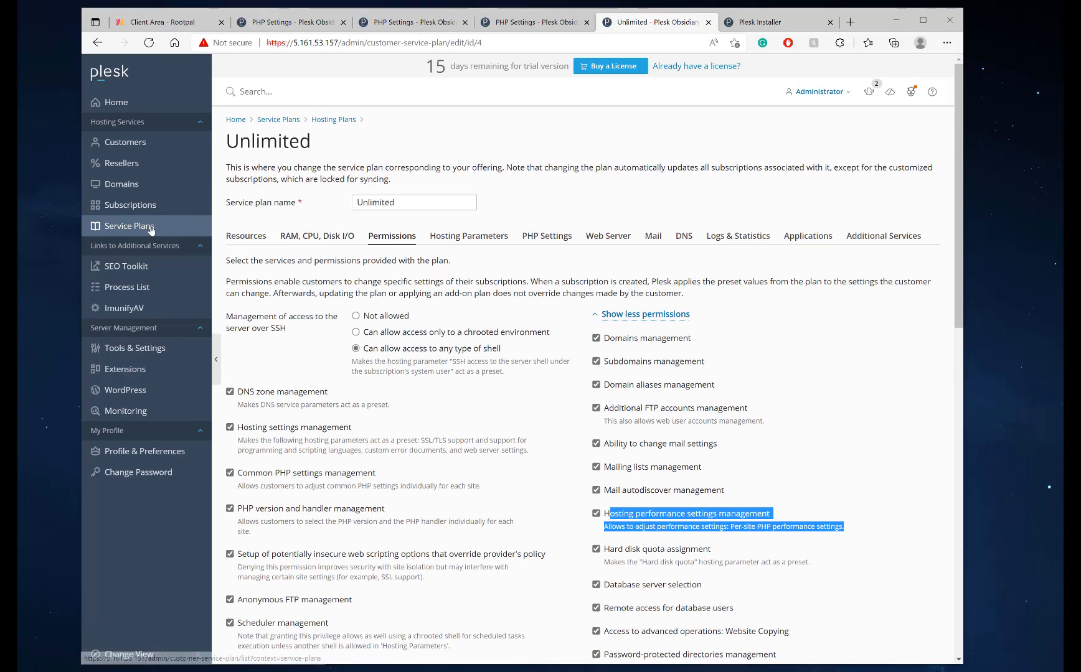
left_click(201, 224)
left_click(314, 172)
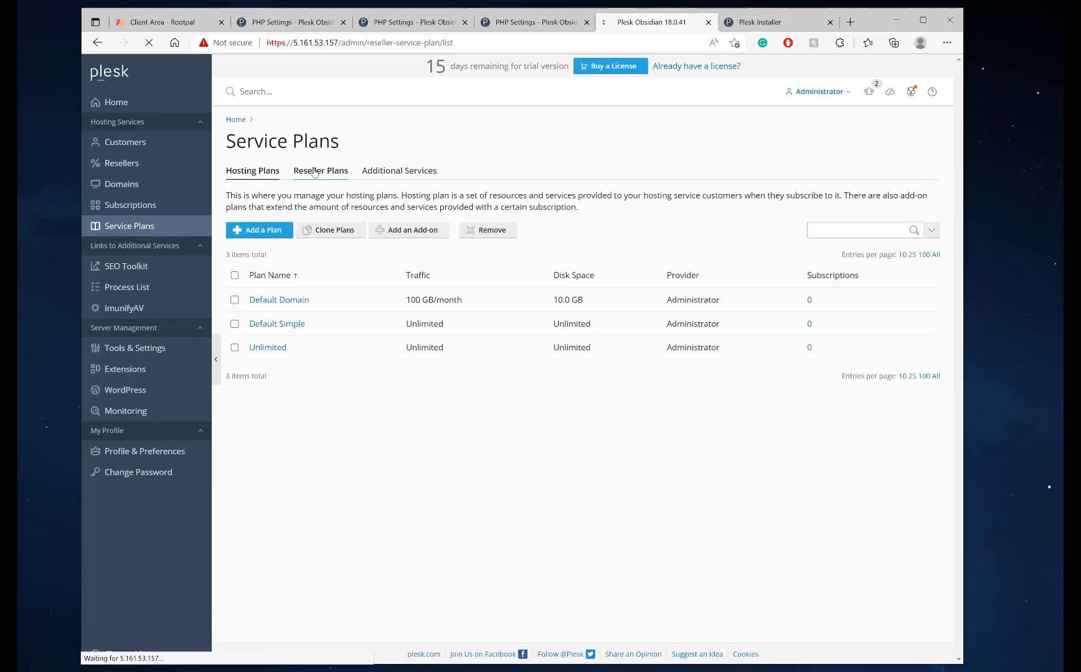
Tick Hosting performance settings management in Default Reseller's permissions and return to Service Plans
left_click(276, 301)
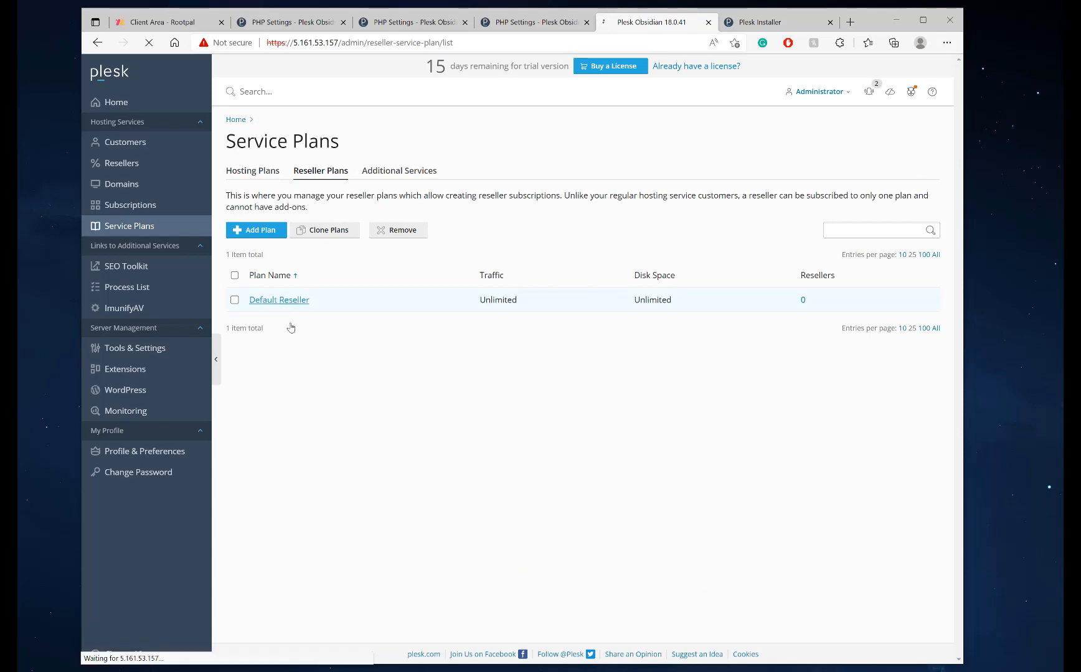
left_click(289, 237)
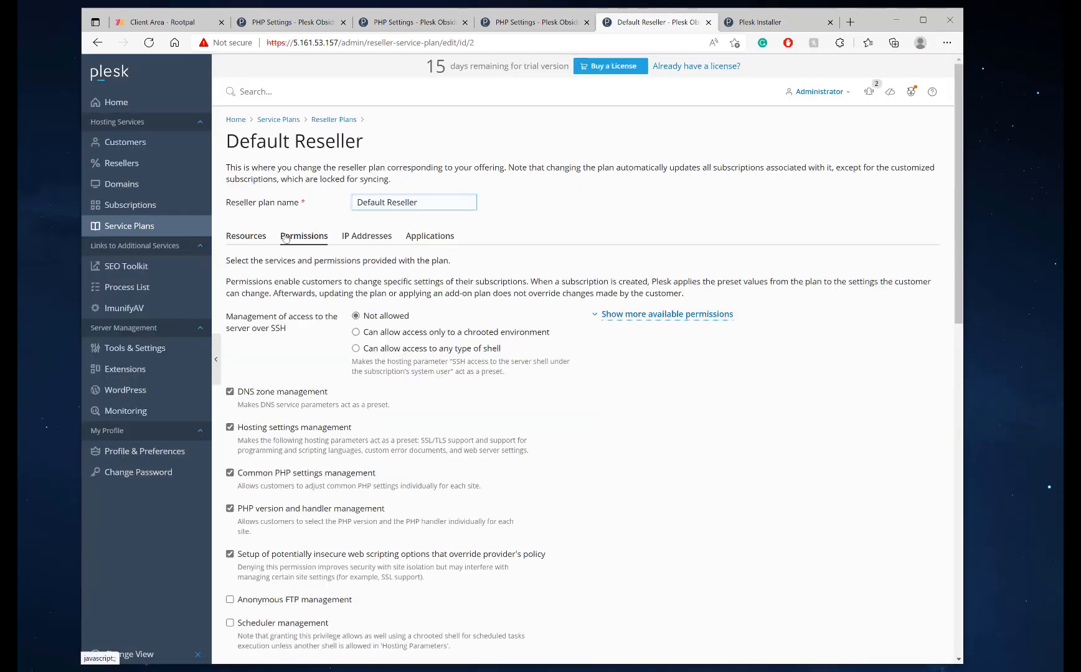
left_click(719, 317)
scroll(695, 442, "down", 2)
scroll(696, 442, "down", 2)
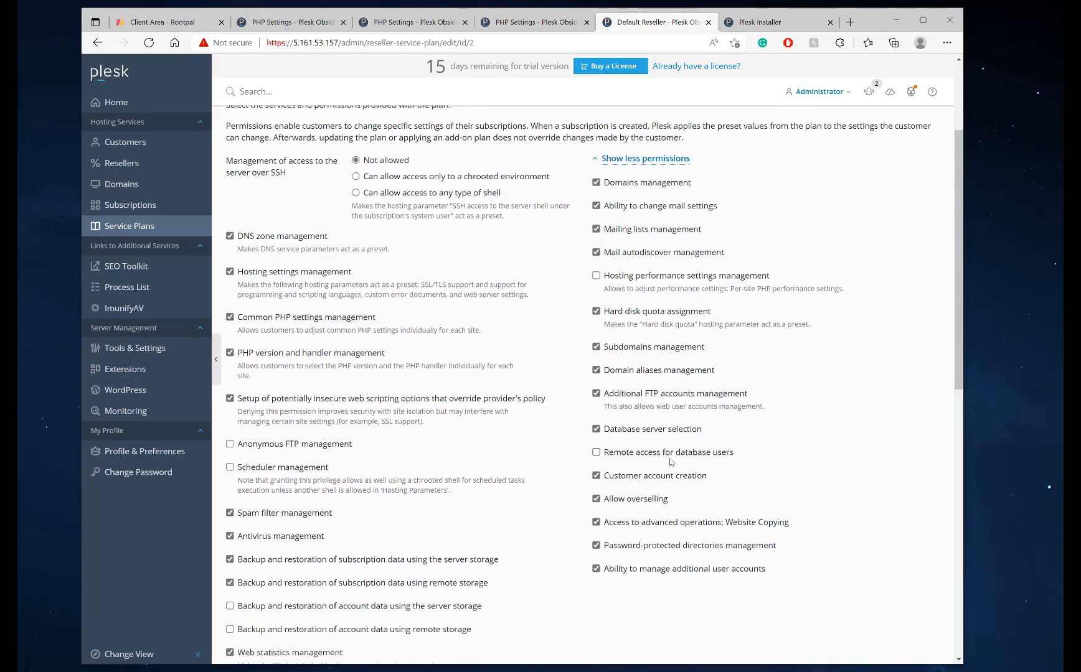
left_click(660, 249)
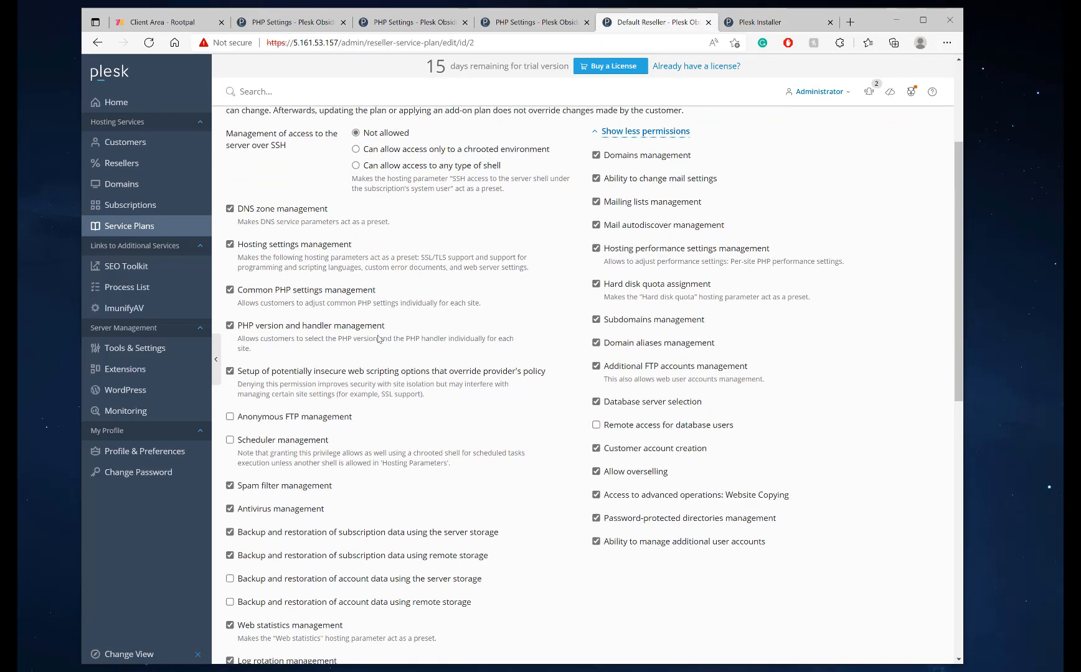
scroll(373, 339, "up", 4)
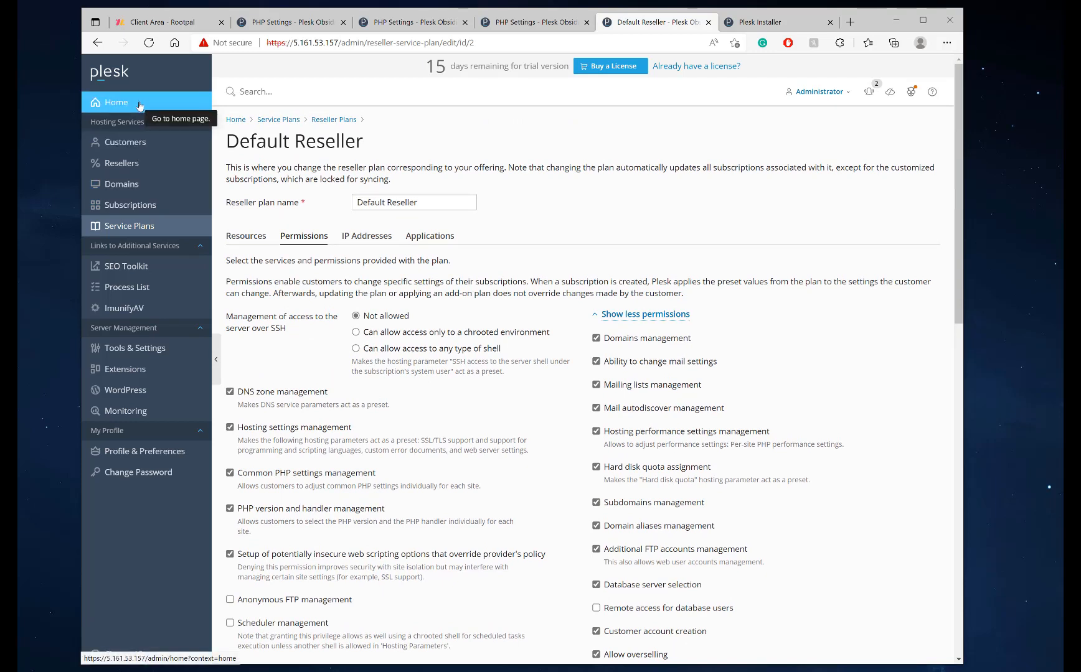
left_click(137, 225)
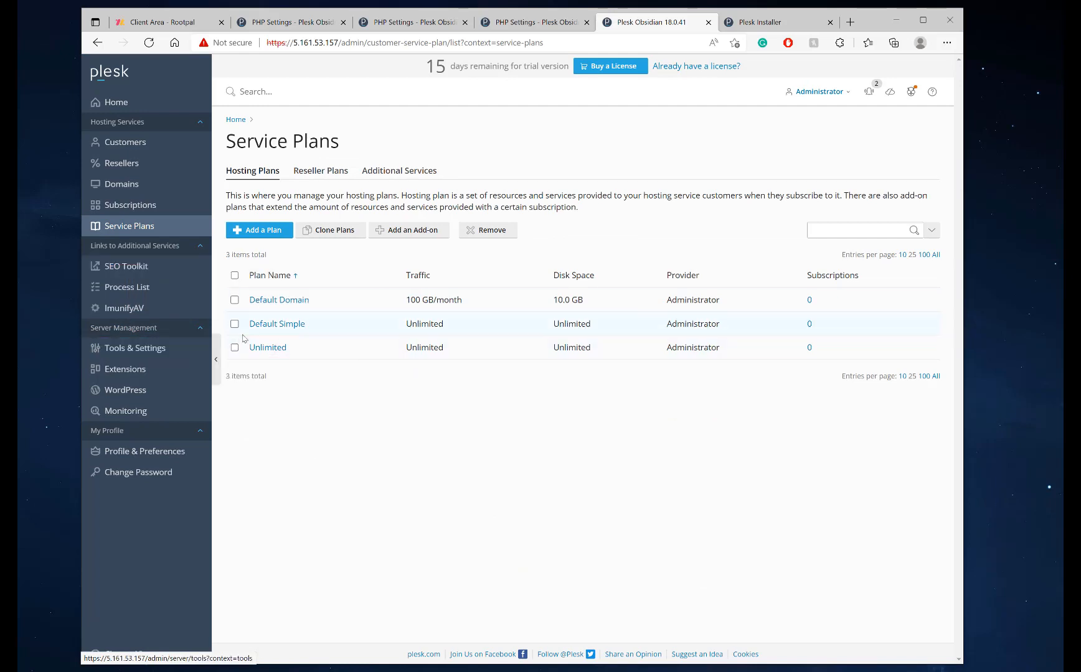
Go to Tools & Settings and open Backup Manager
left_click(168, 348)
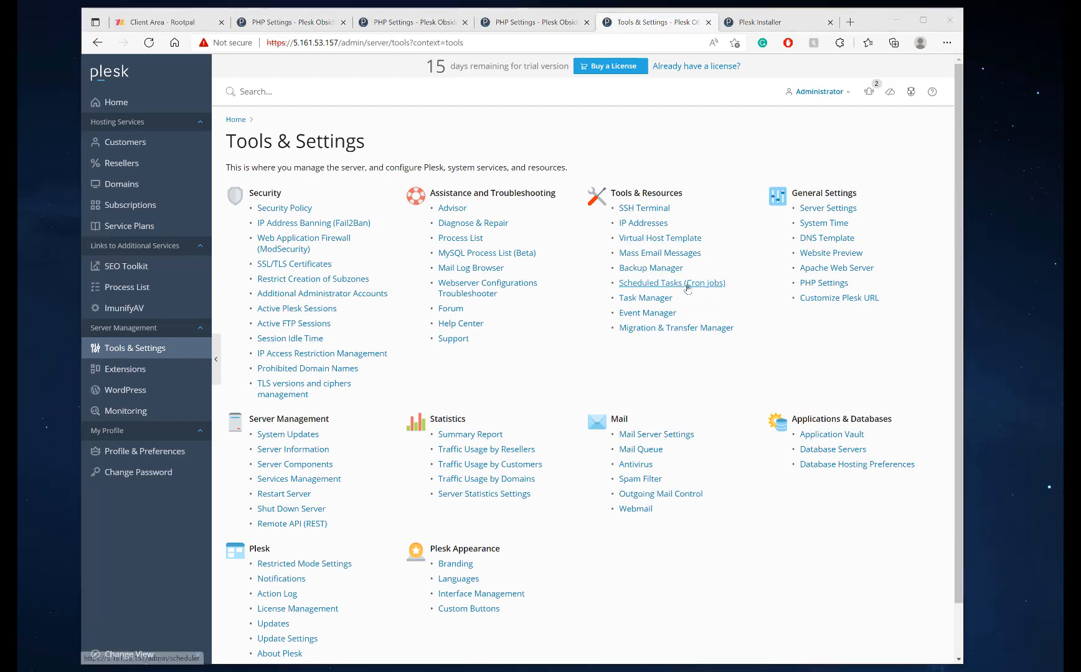
left_click(645, 269)
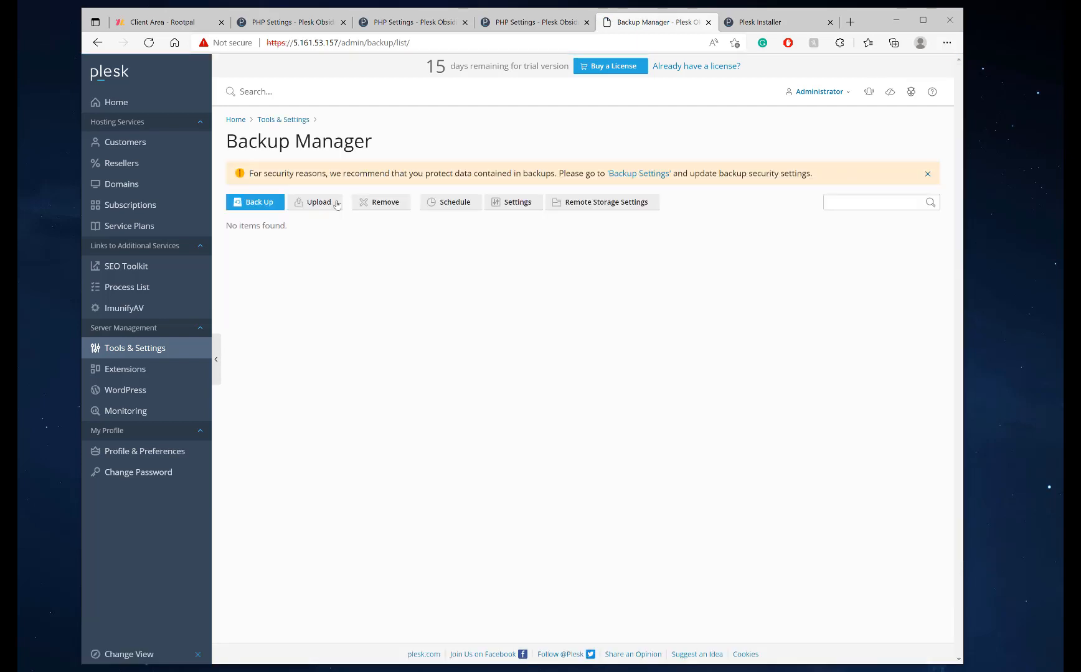
In backup settings, set maximum full backups to 1 and run scheduled backups with low priority
left_click(508, 205)
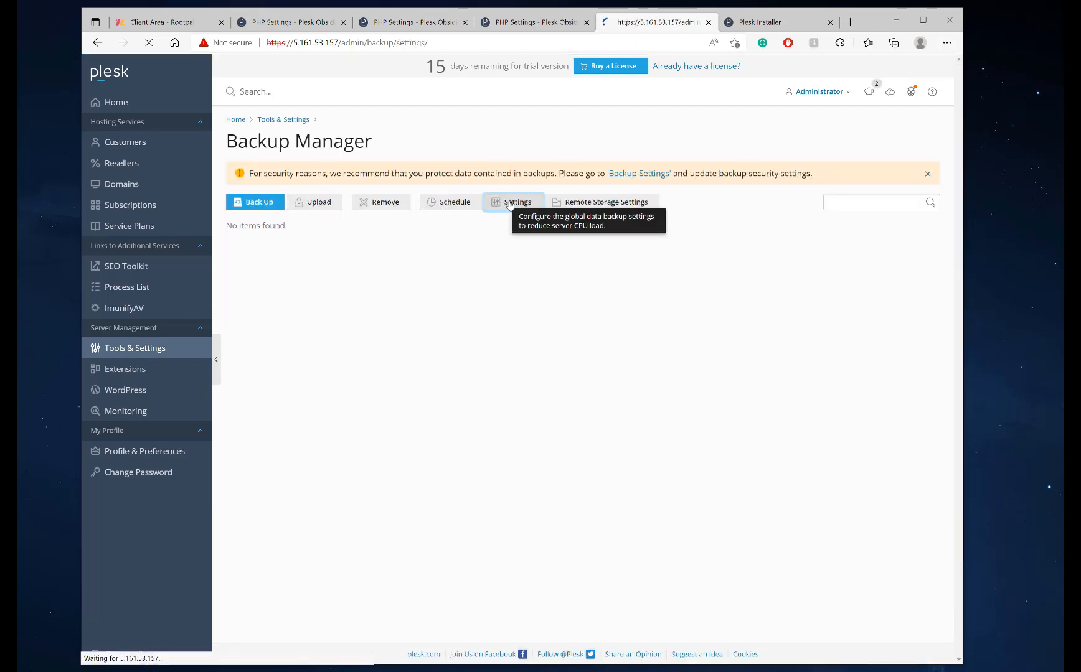
left_click(370, 172)
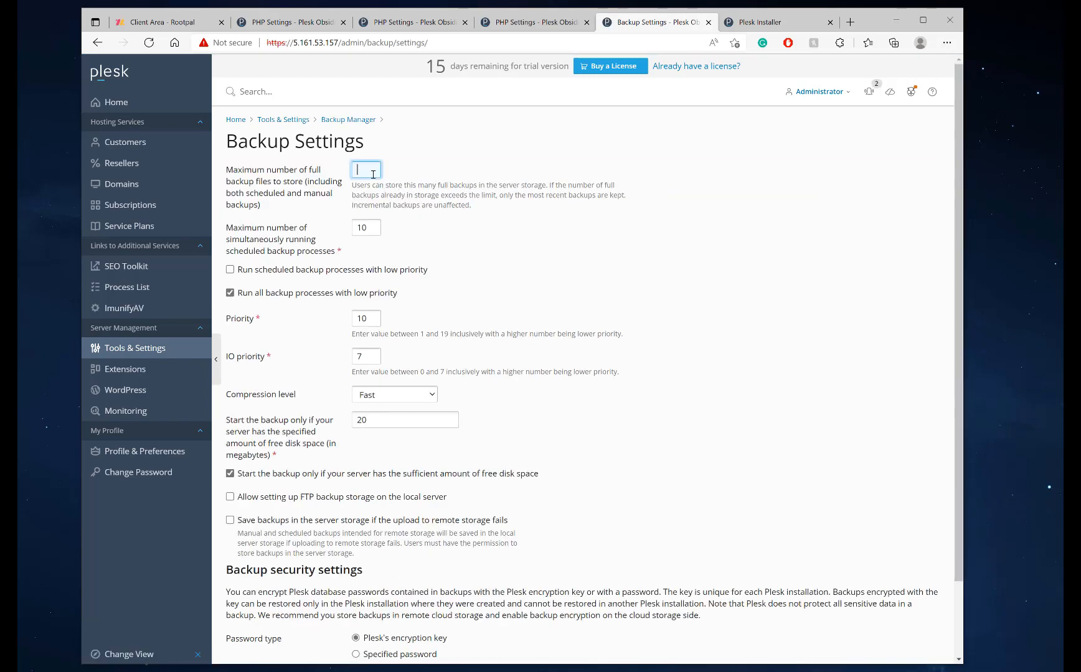
type("1")
left_click(305, 272)
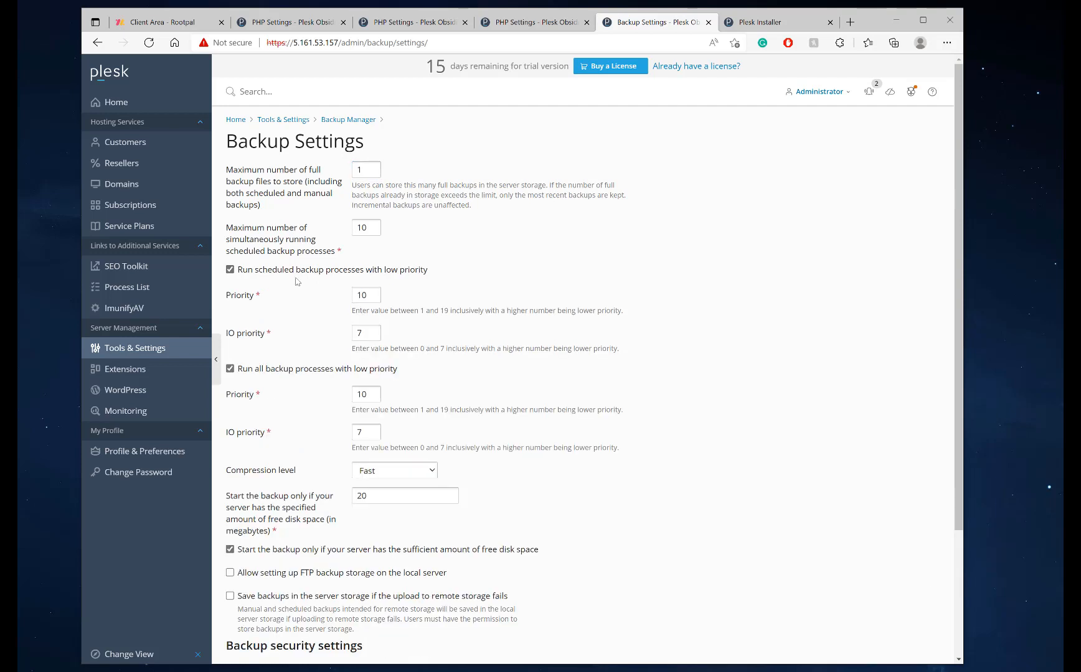
left_click_drag(237, 273, 426, 275)
left_click(439, 276)
scroll(360, 436, "down", 3)
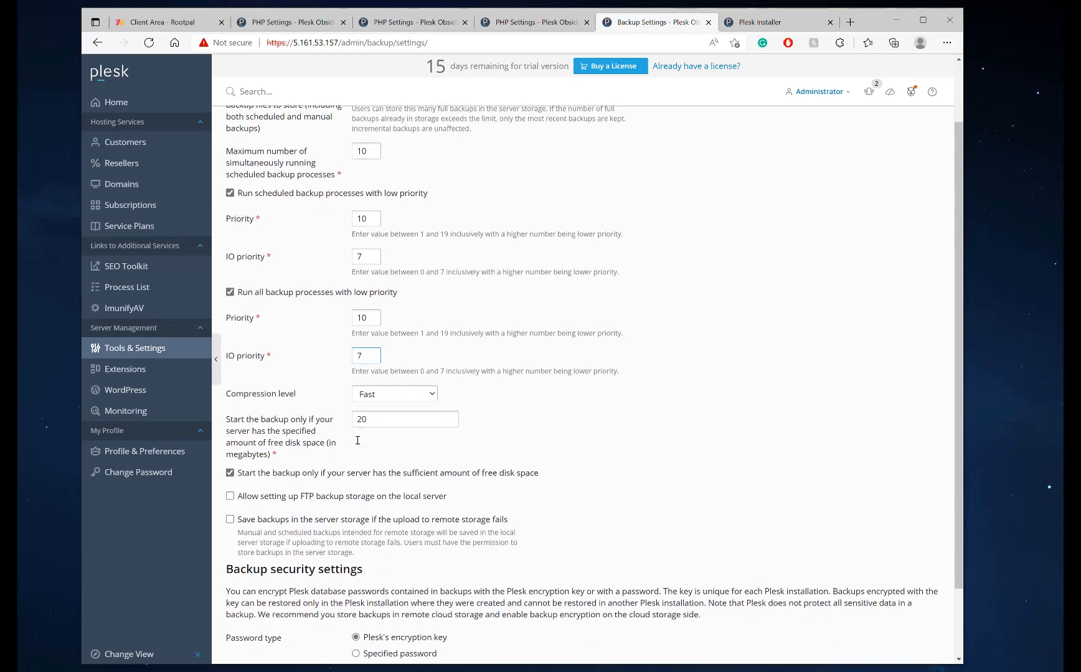
scroll(280, 428, "down", 2)
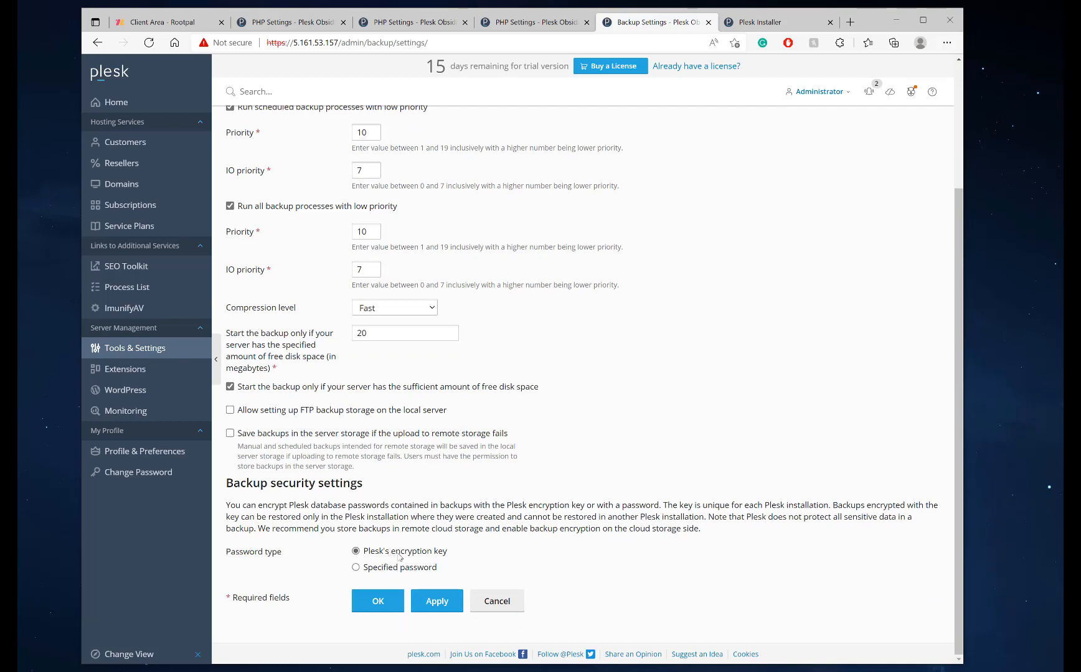
Choose Specified password as the backup encryption method
left_click(356, 568)
left_click(366, 590)
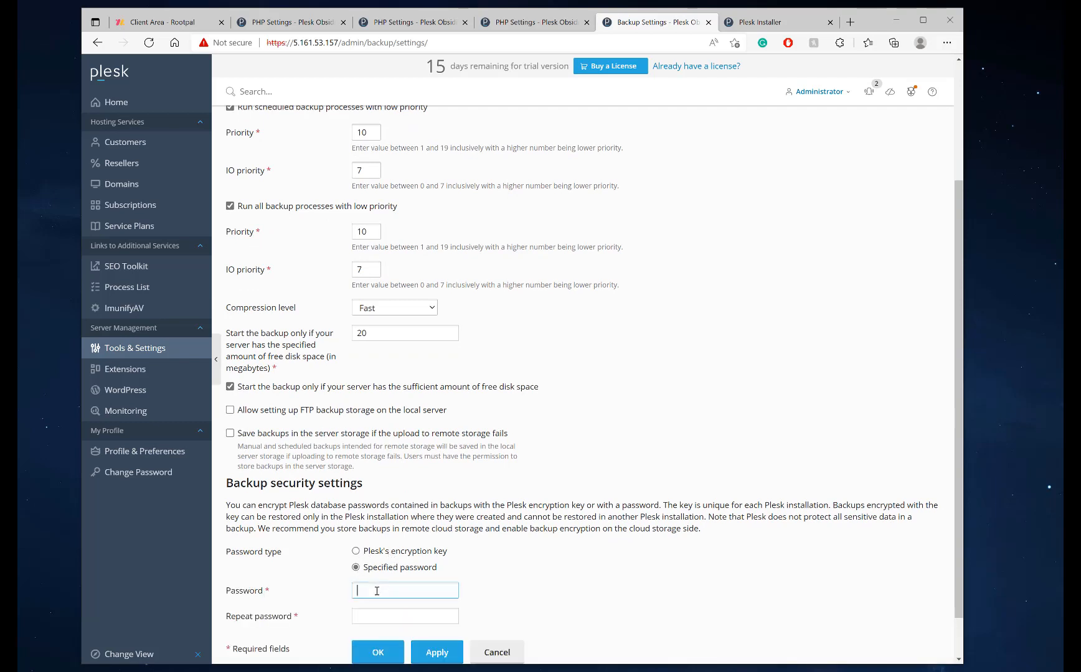
scroll(391, 548, "down", 1)
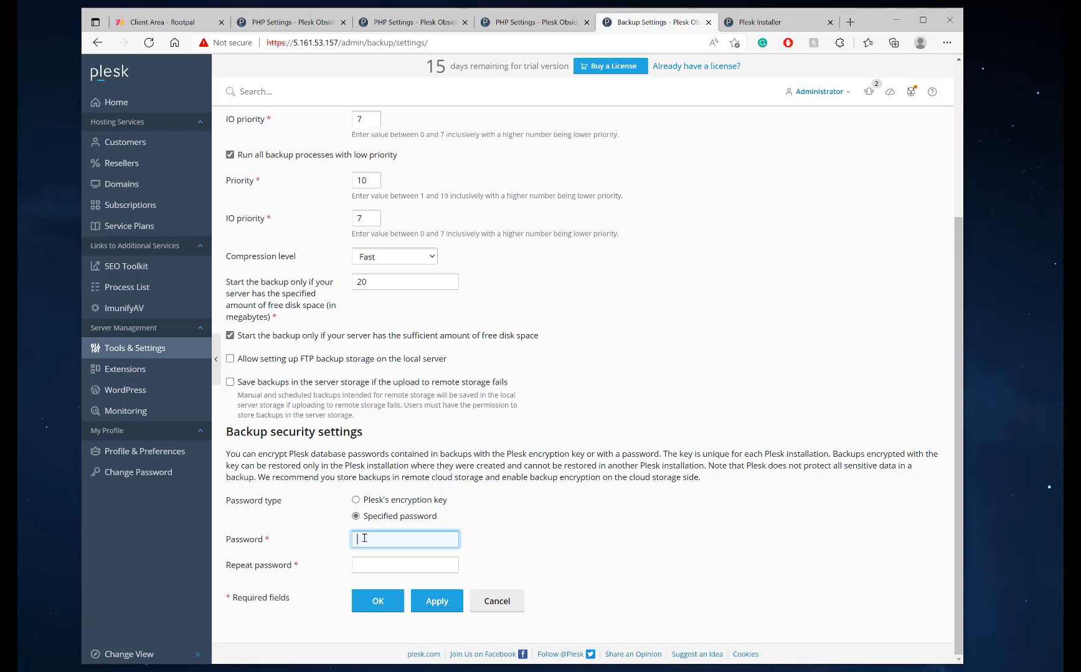
left_click(356, 500)
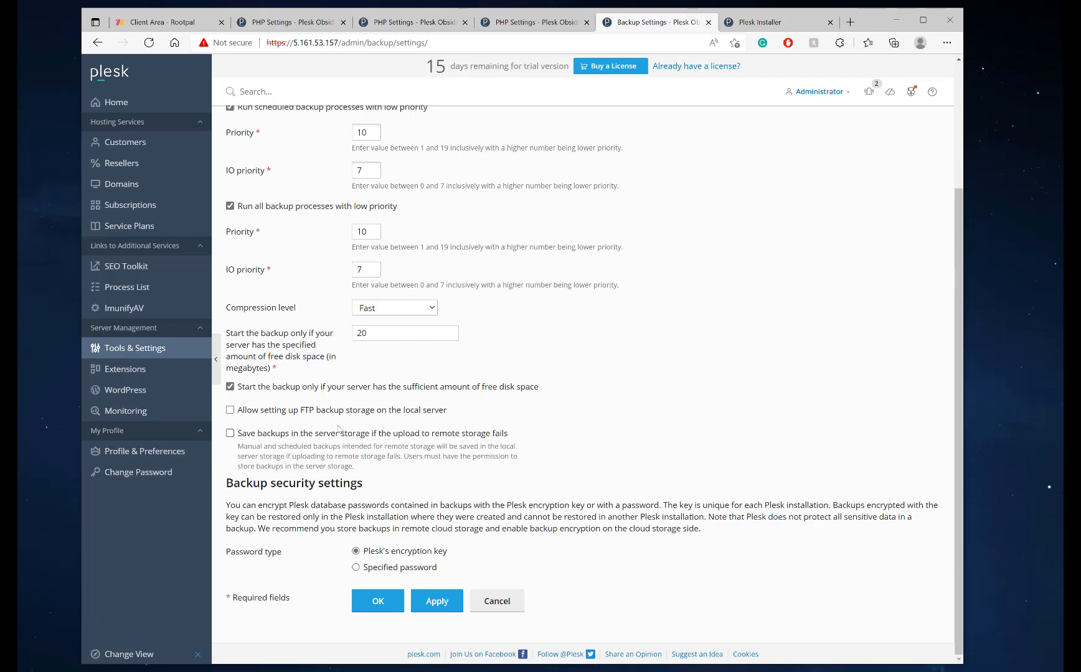
left_click(356, 568)
left_click(367, 588)
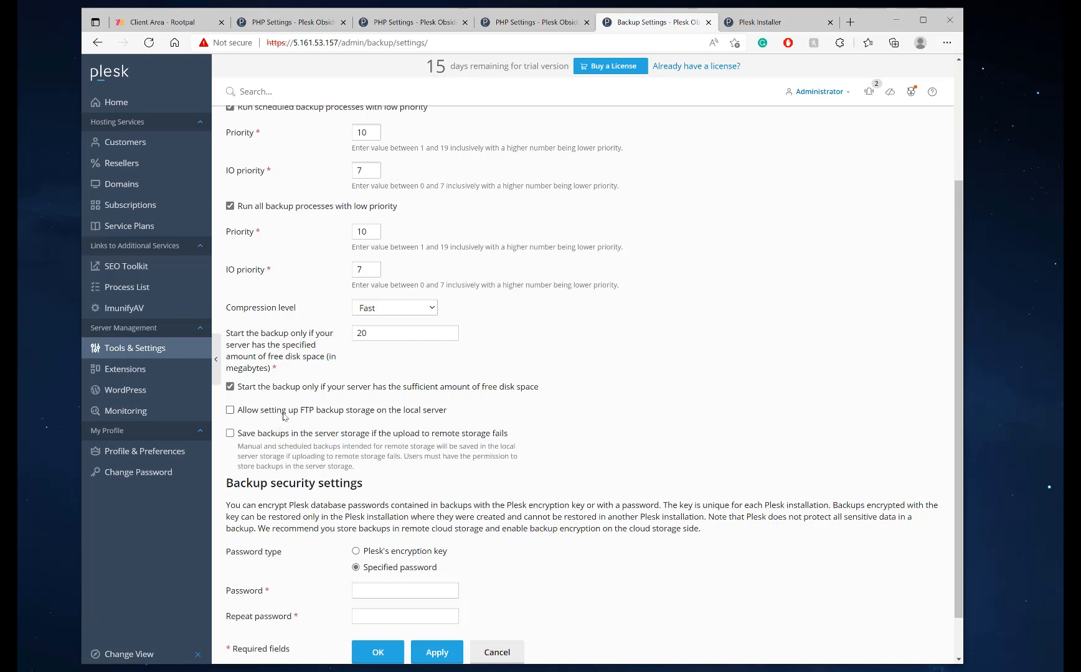
scroll(338, 405, "down", 1)
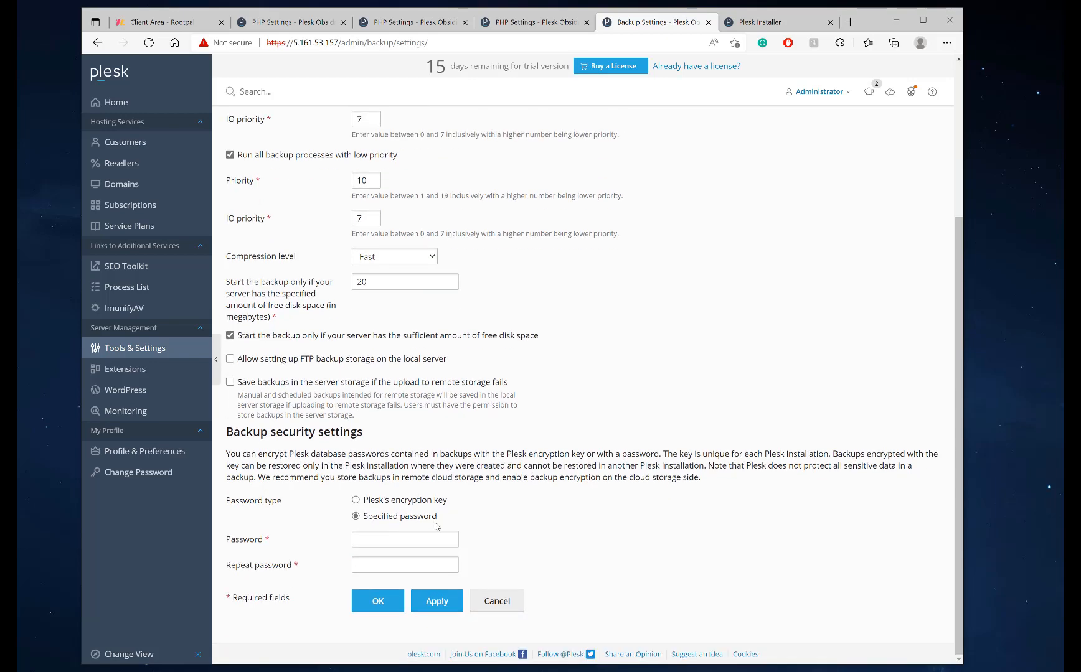
scroll(337, 315, "up", 2)
scroll(336, 315, "up", 3)
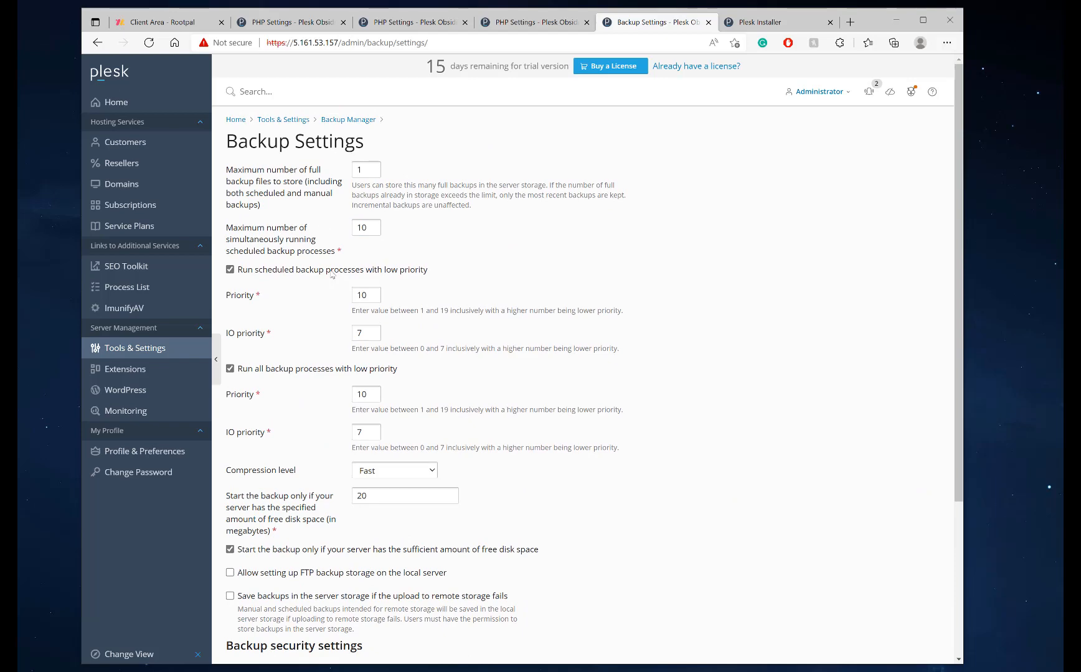
scroll(362, 228, "down", 4)
scroll(316, 249, "up", 4)
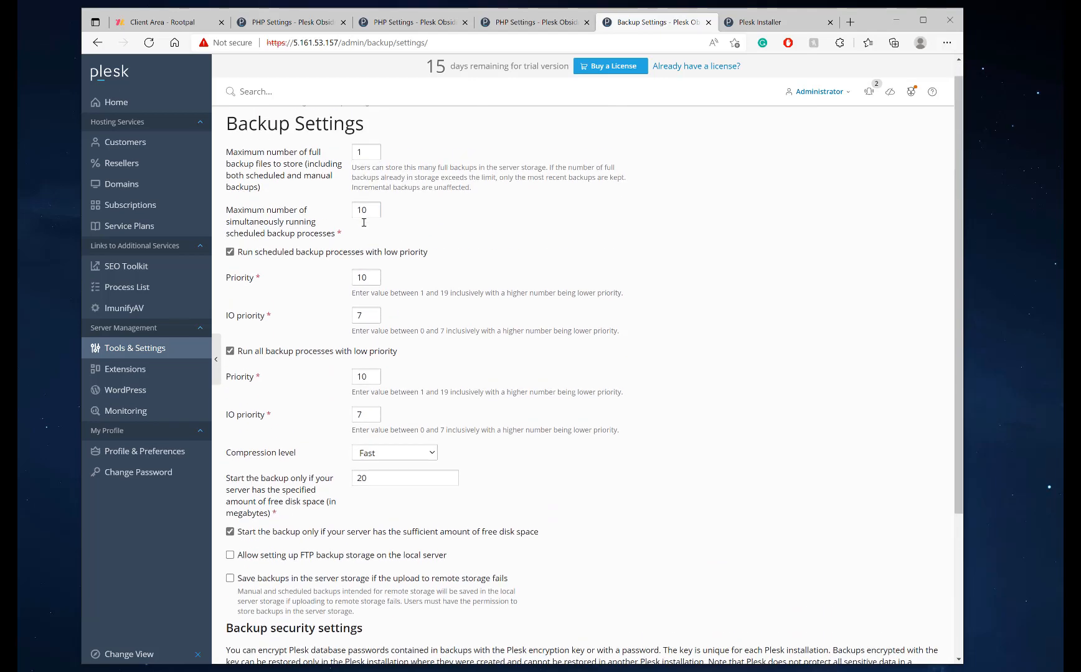
scroll(386, 436, "down", 5)
Enter and repeat the encryption password, then apply and save the backup settings
left_click(436, 600)
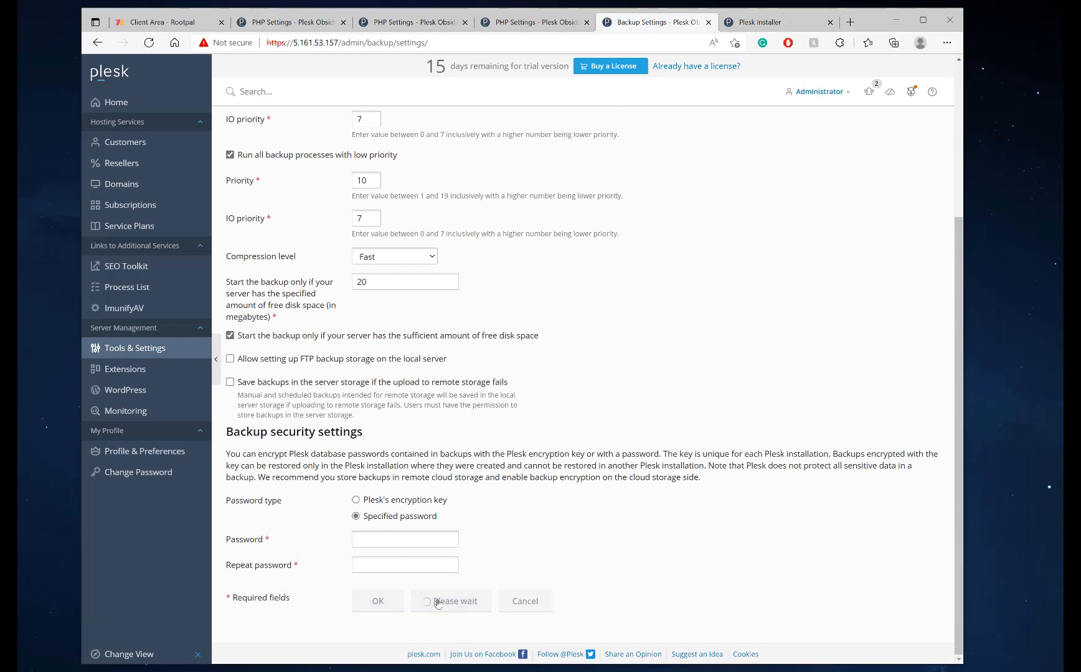
type("••••••••••")
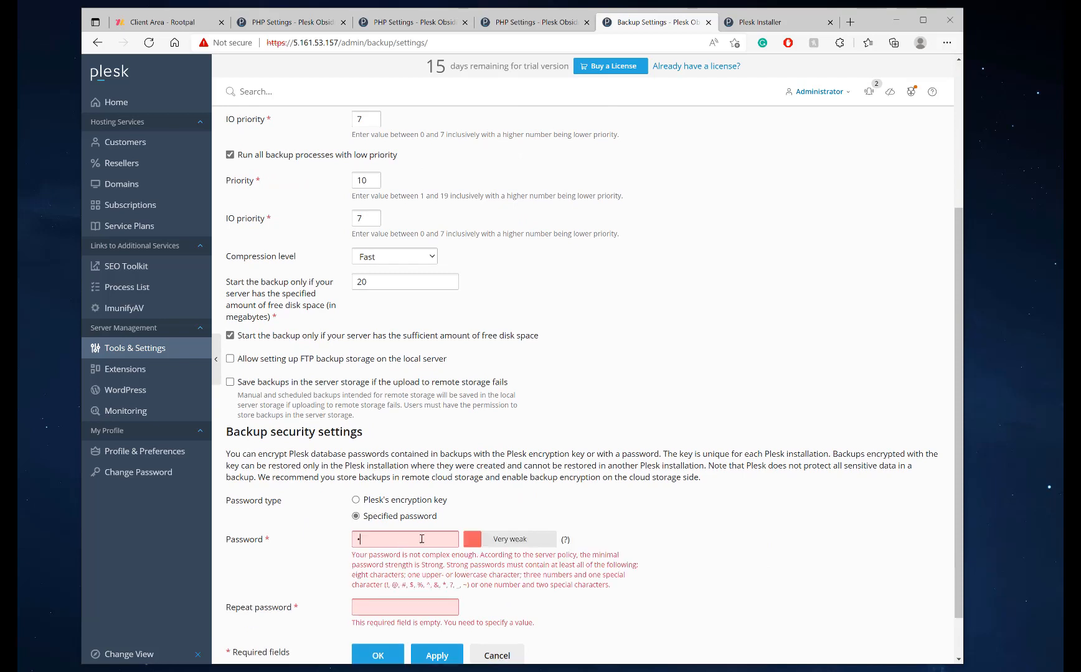
type("•••")
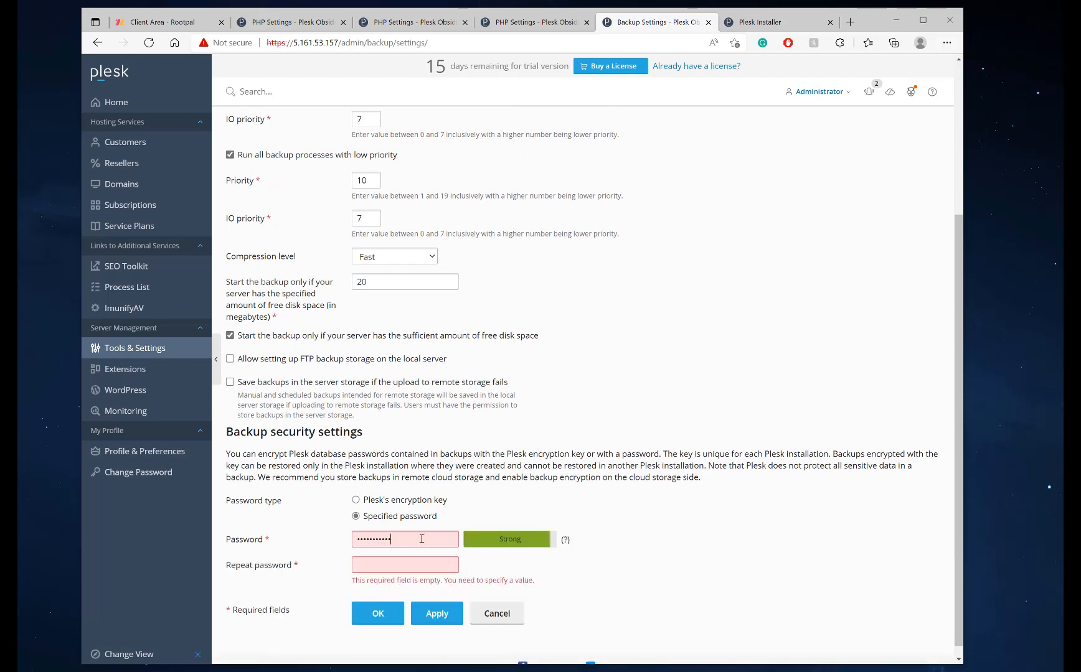
key("Tab")
type("•")
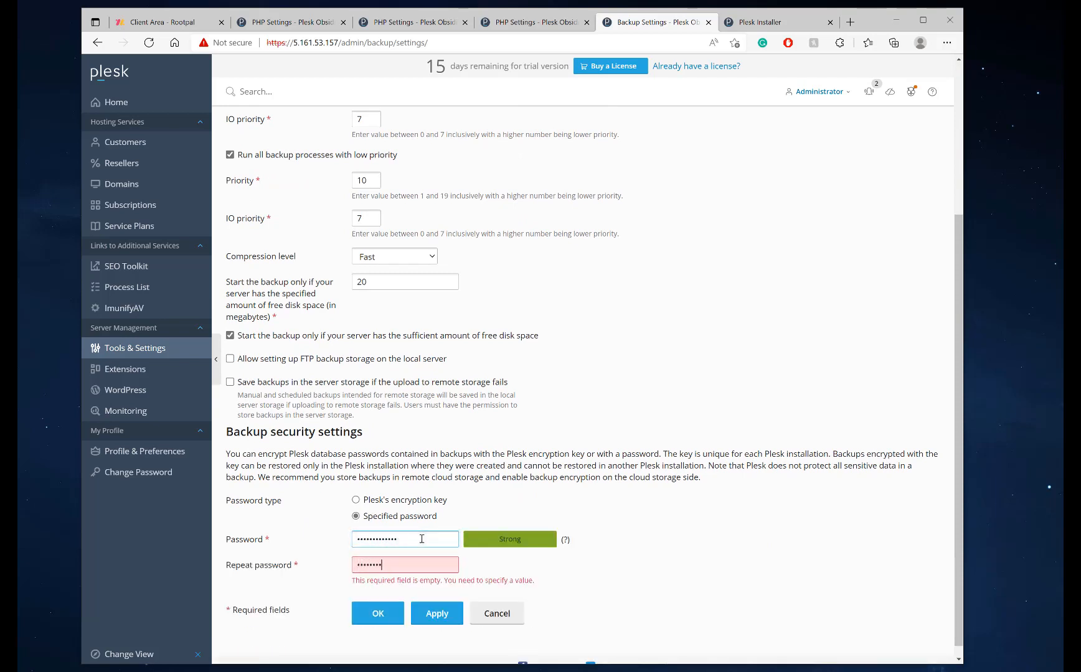
type("••••••••••••")
left_click(435, 613)
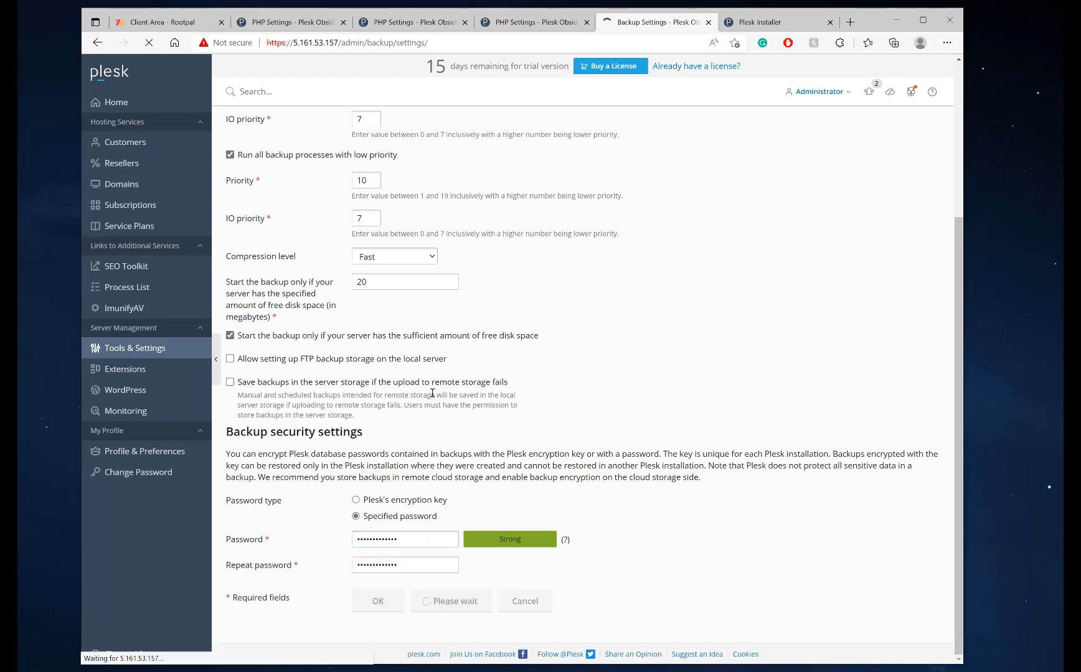
scroll(424, 437, "down", 5)
left_click(376, 608)
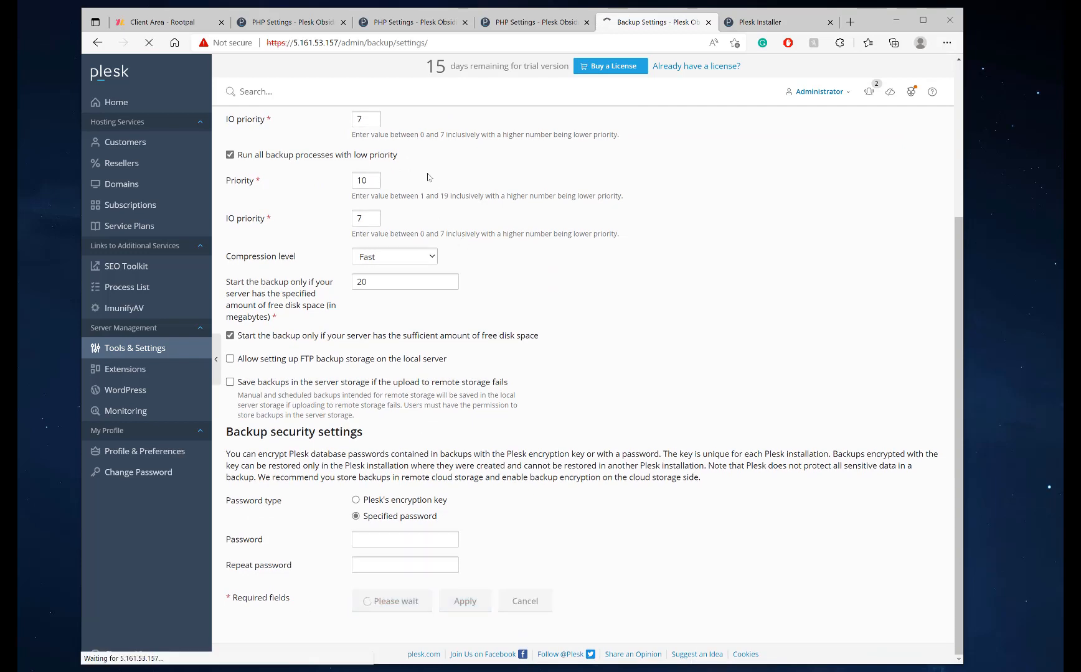
left_click(447, 206)
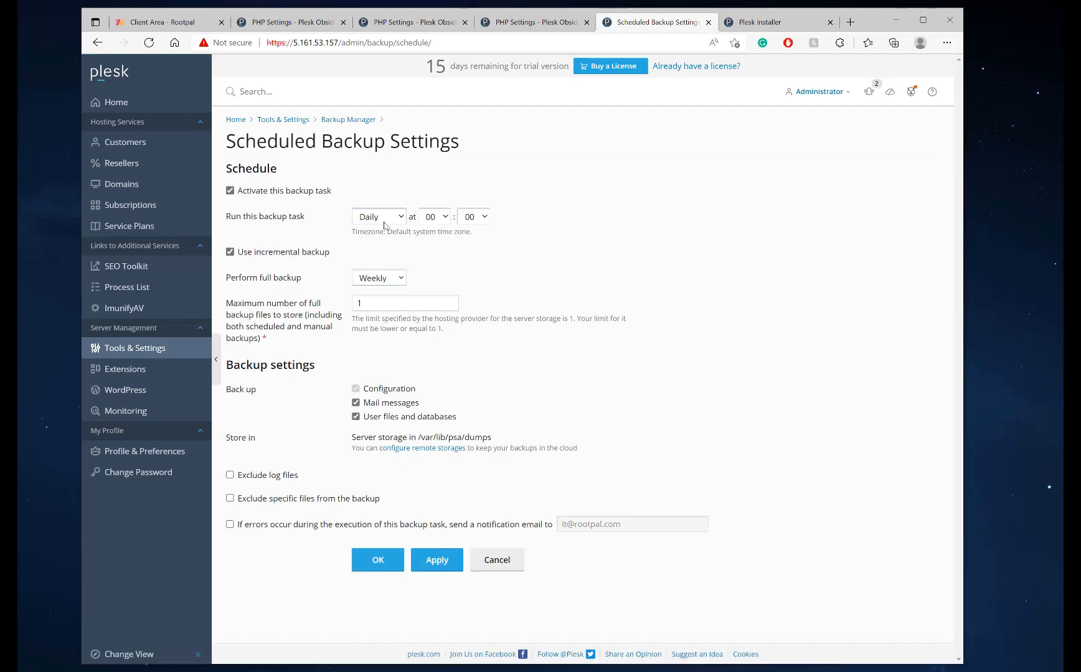
Schedule a Daily backup at 00:00 with 1 full backup, excluding log files
left_click(379, 217)
left_click(382, 195)
left_click_drag(381, 305, 341, 308)
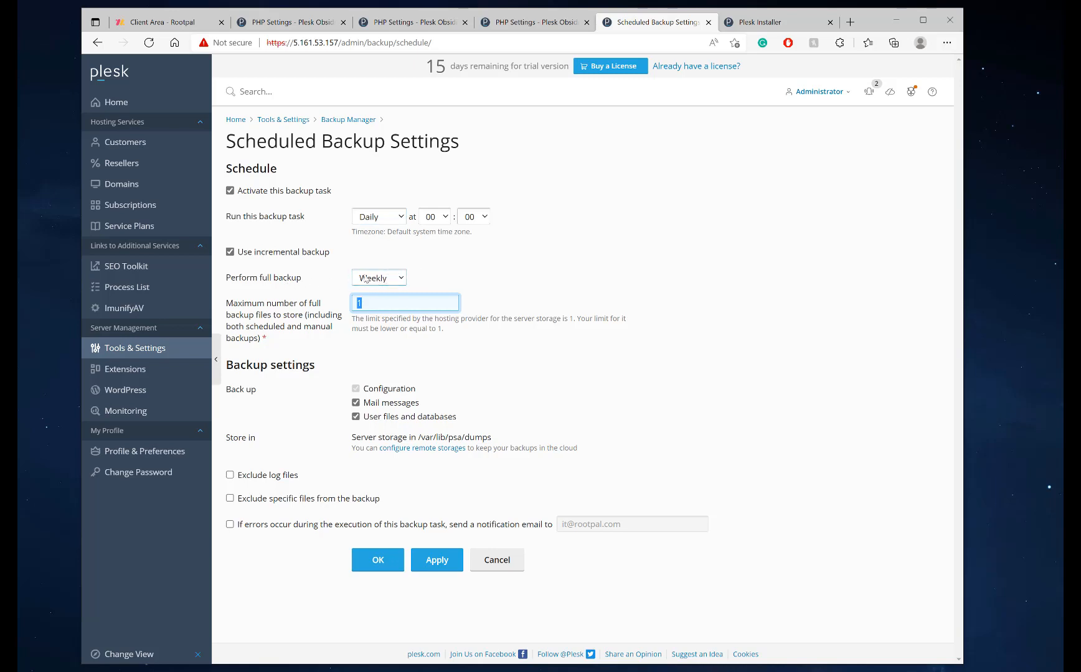
left_click(305, 282)
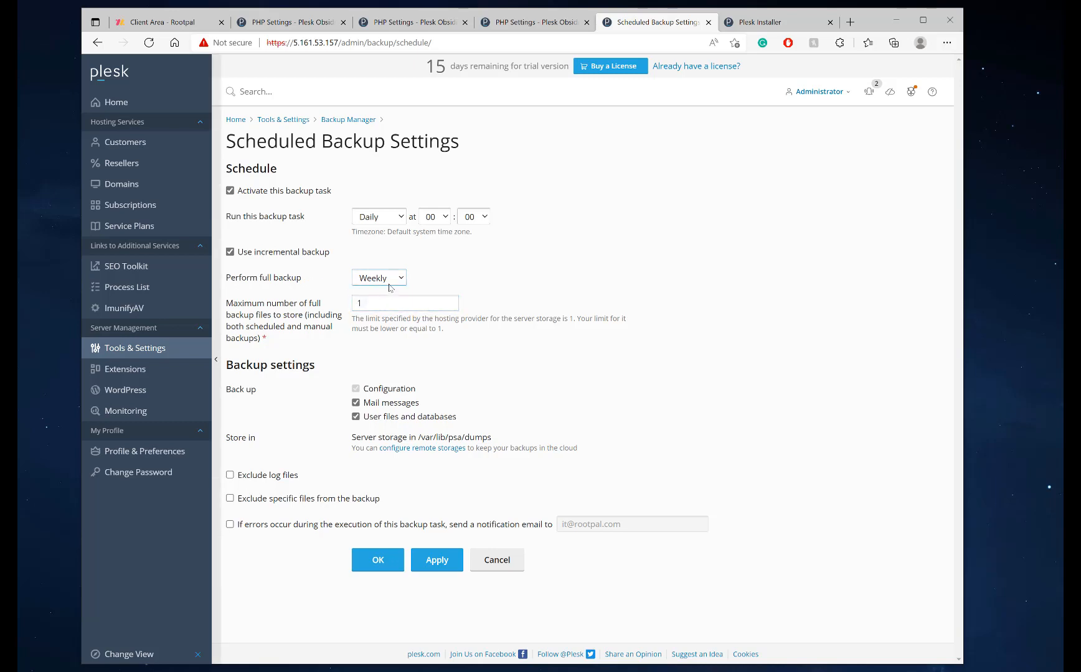
left_click(230, 476)
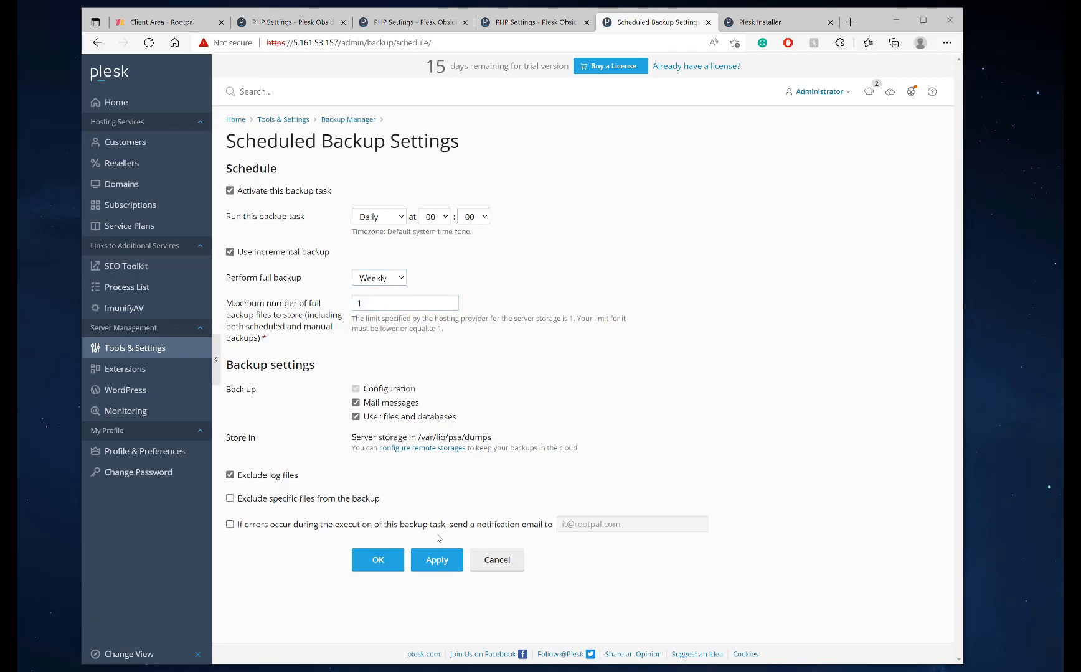
left_click(434, 561)
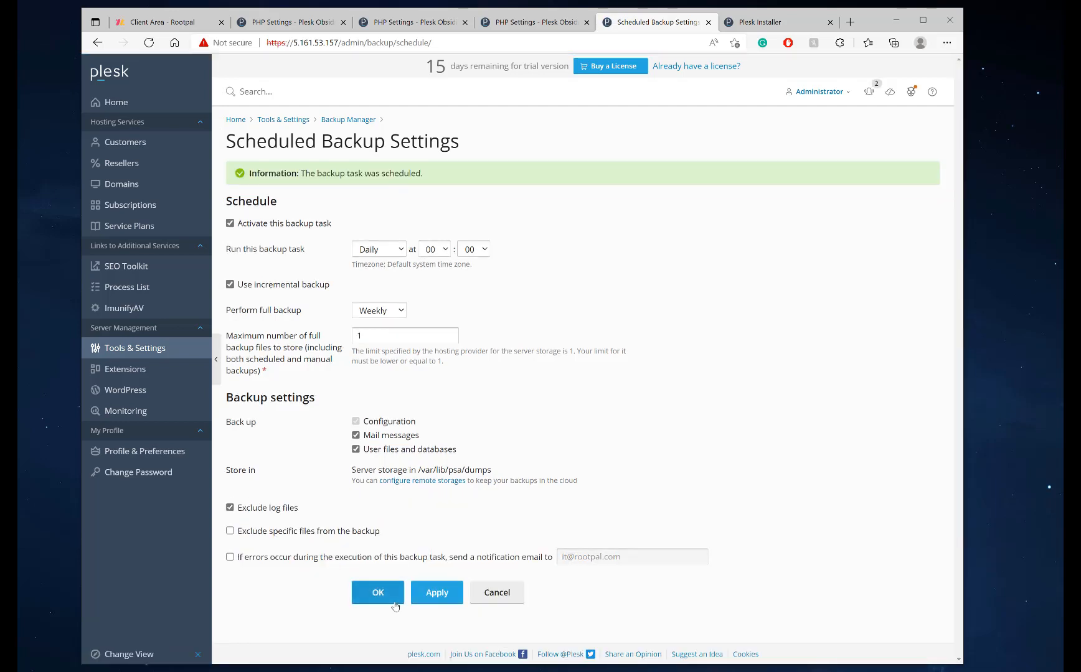
left_click(376, 591)
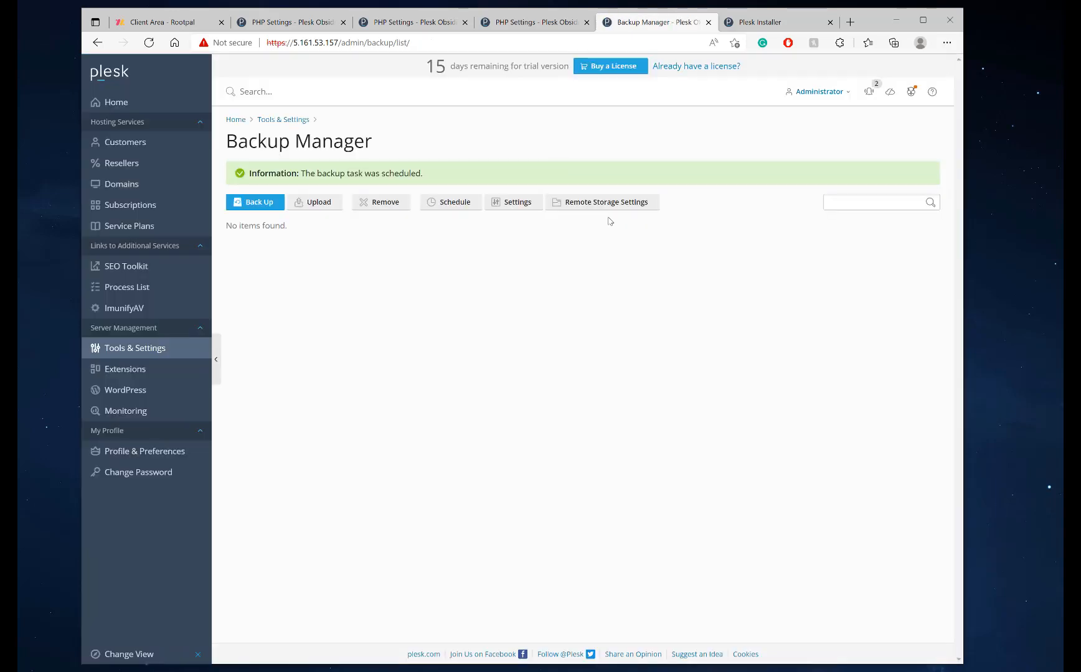
View Remote Storage Settings, then return to the Tools & Settings overview
left_click(599, 206)
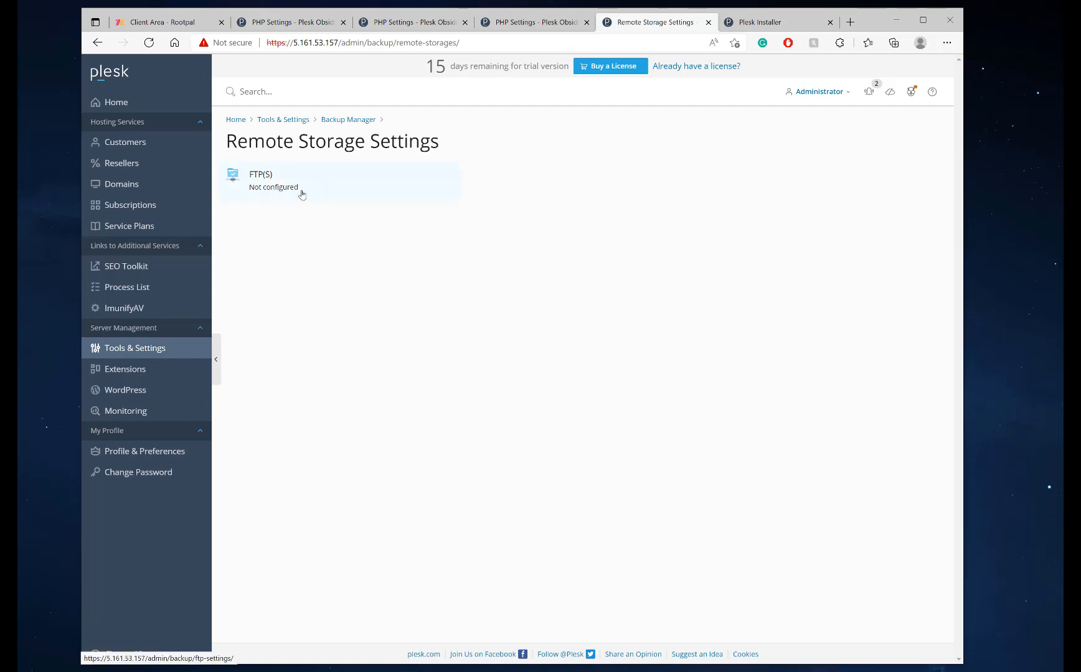
left_click(97, 43)
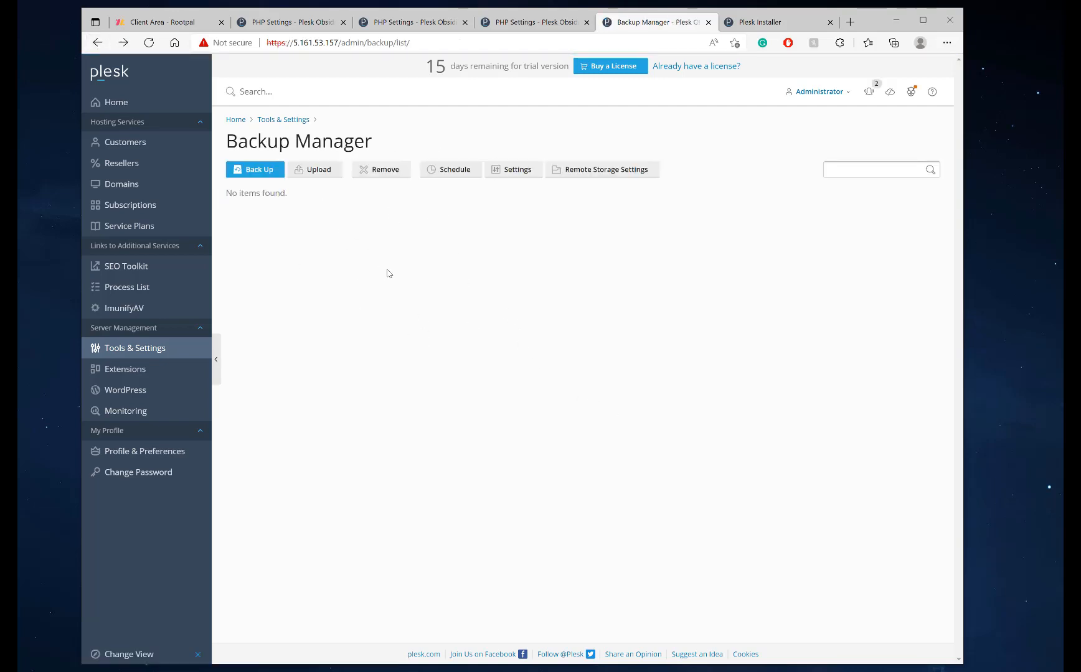
left_click(137, 353)
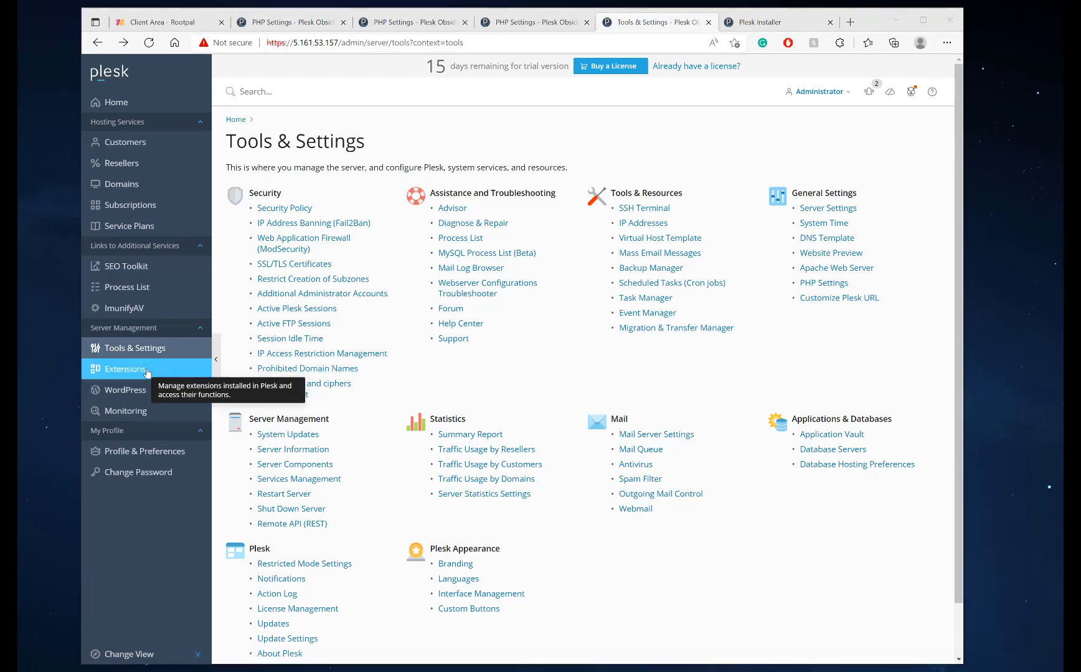
Save the VAT preference in Extensions, then search 'Google' and install Google Authenticator
left_click(147, 372)
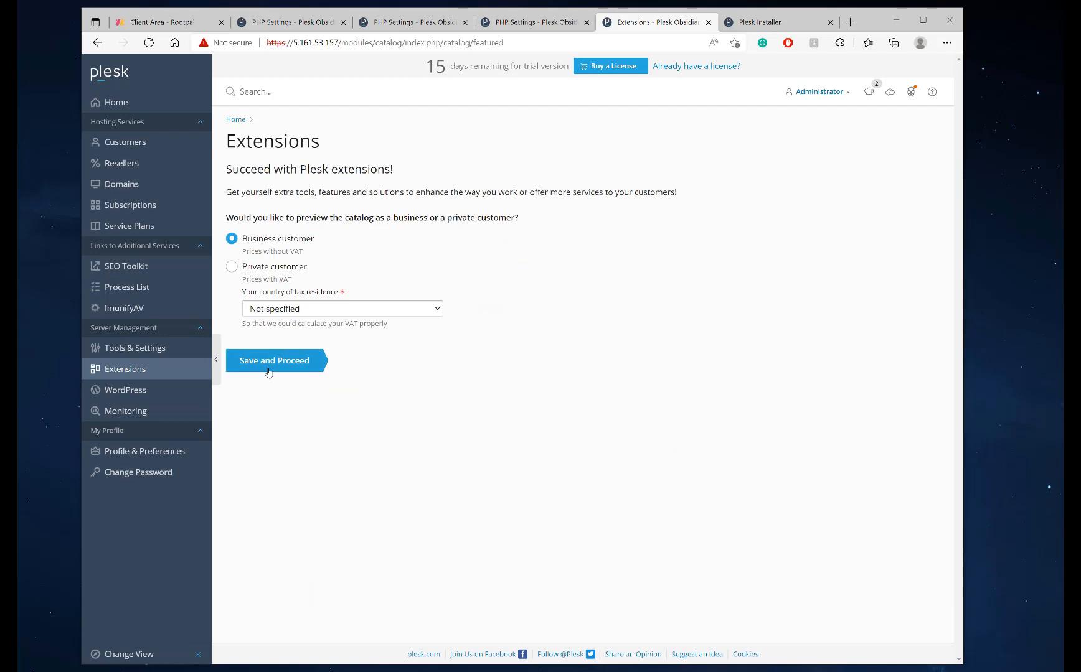
left_click(287, 360)
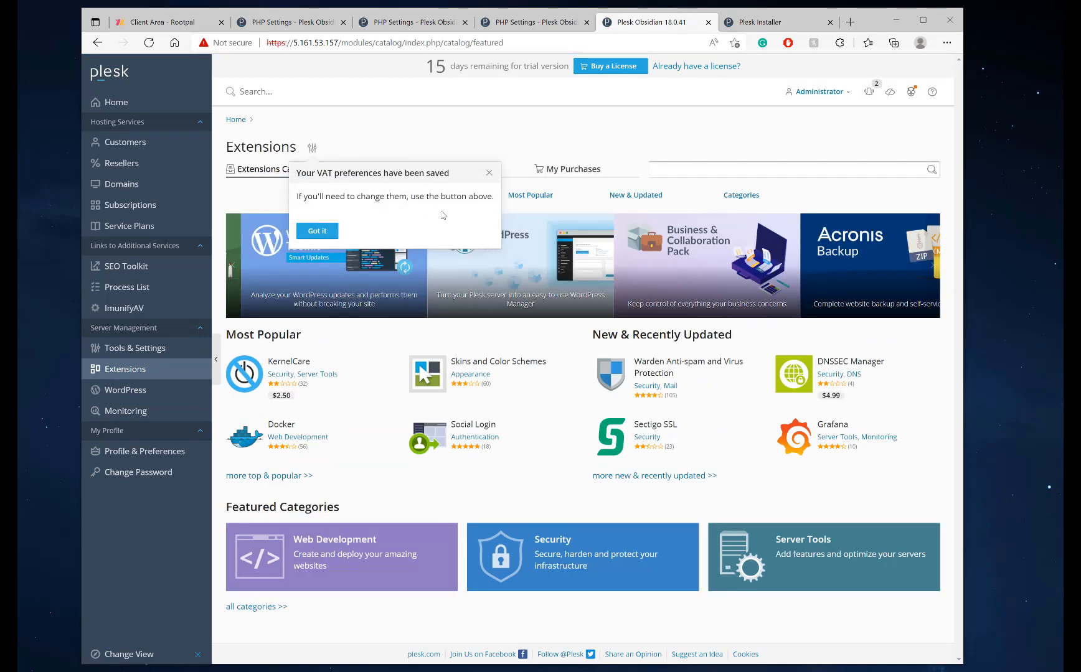
left_click(318, 231)
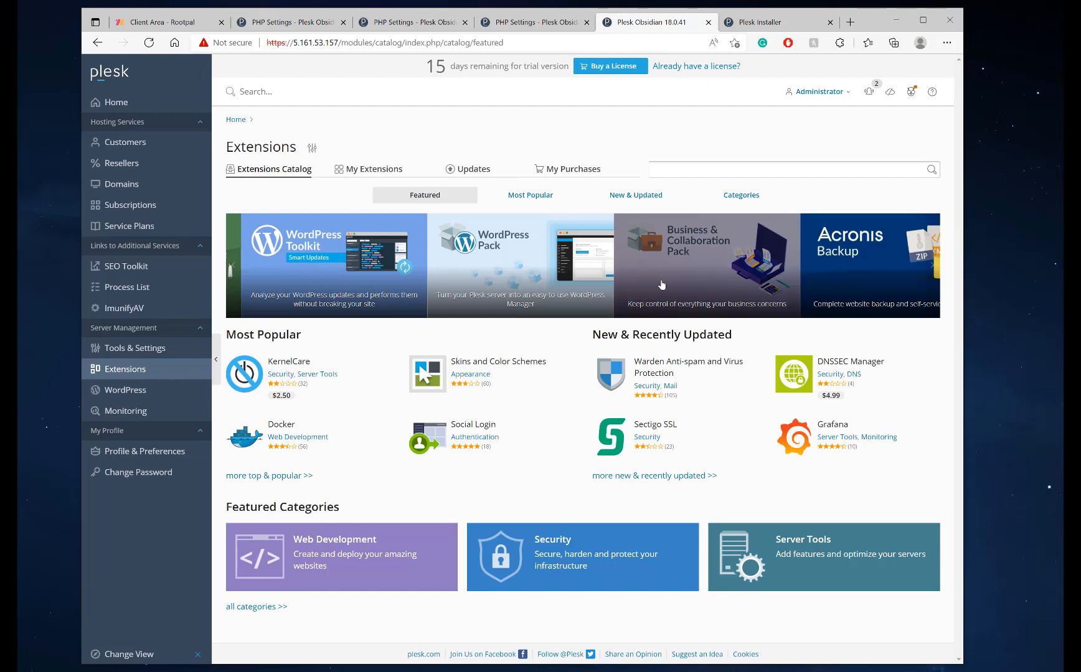
left_click(679, 168)
type("Google")
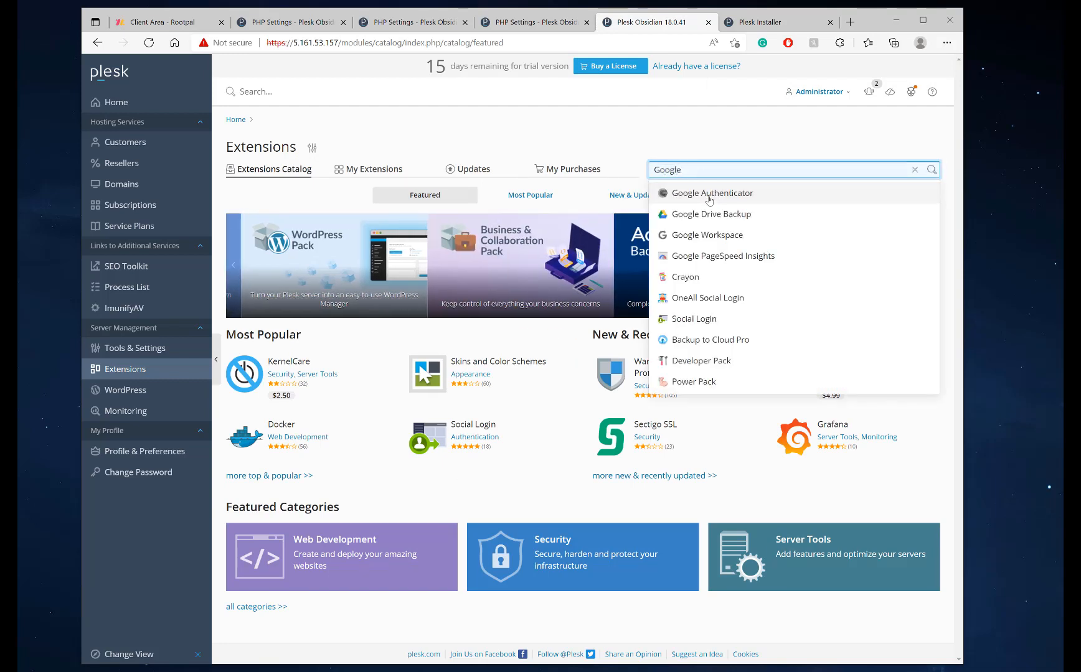
left_click(707, 198)
left_click(445, 249)
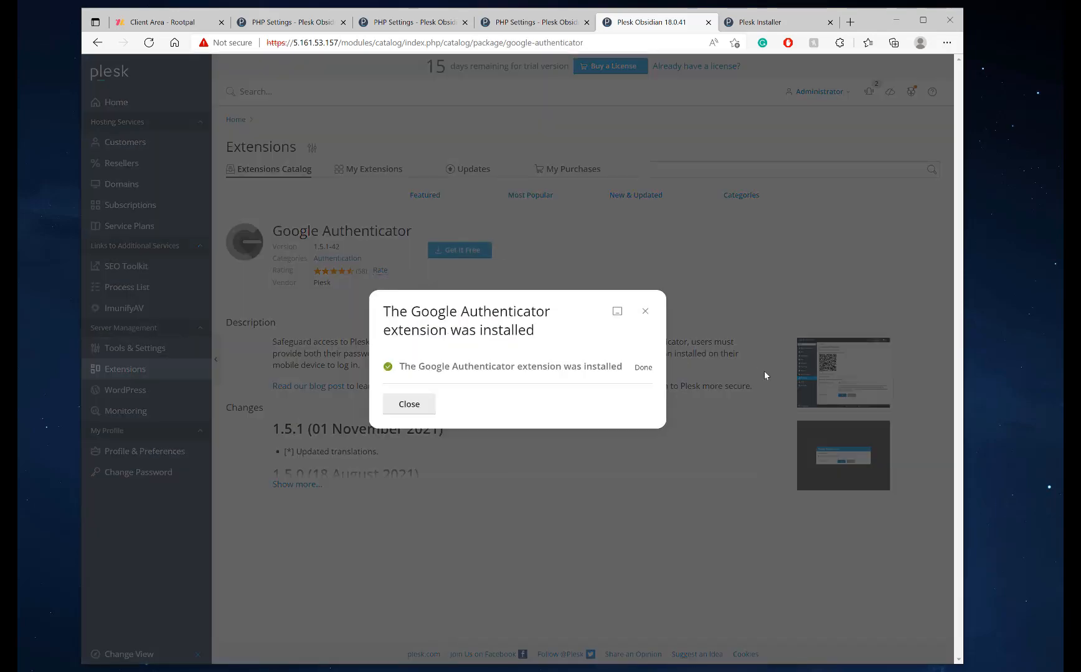
left_click(408, 405)
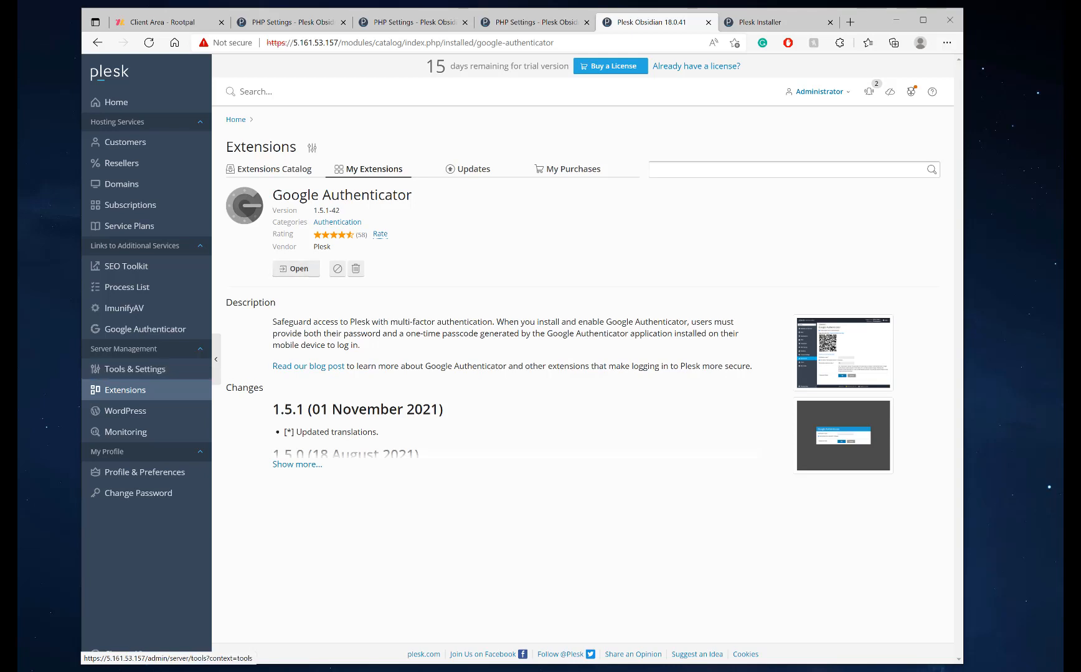
Open Google Authenticator, leave multi-factor authentication off, and return to Tools & Settings
left_click(297, 269)
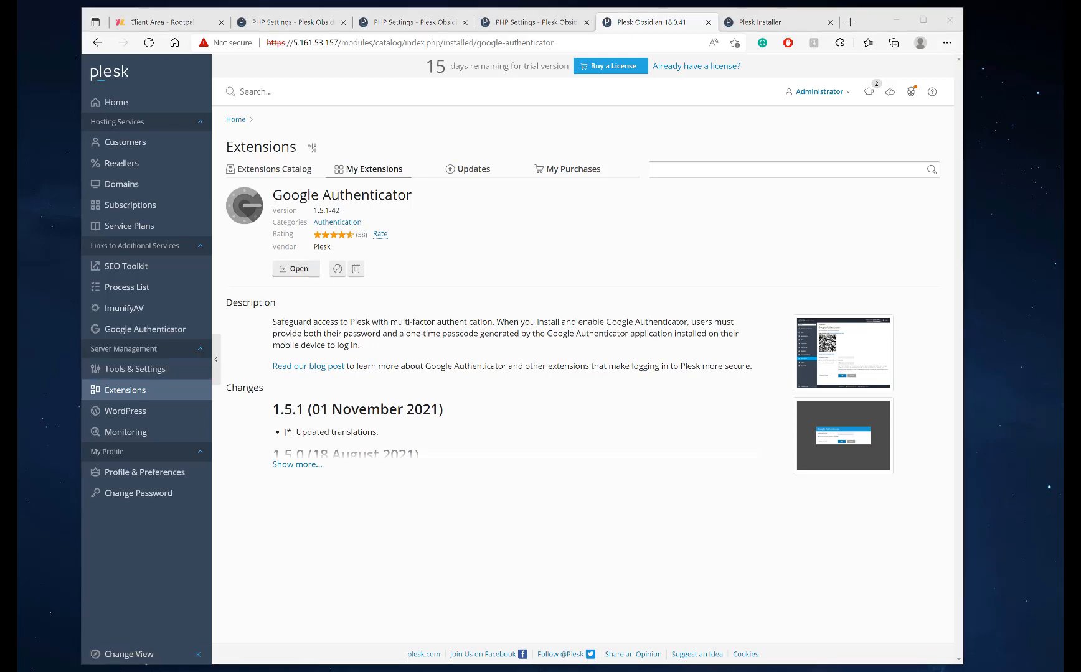
left_click(297, 269)
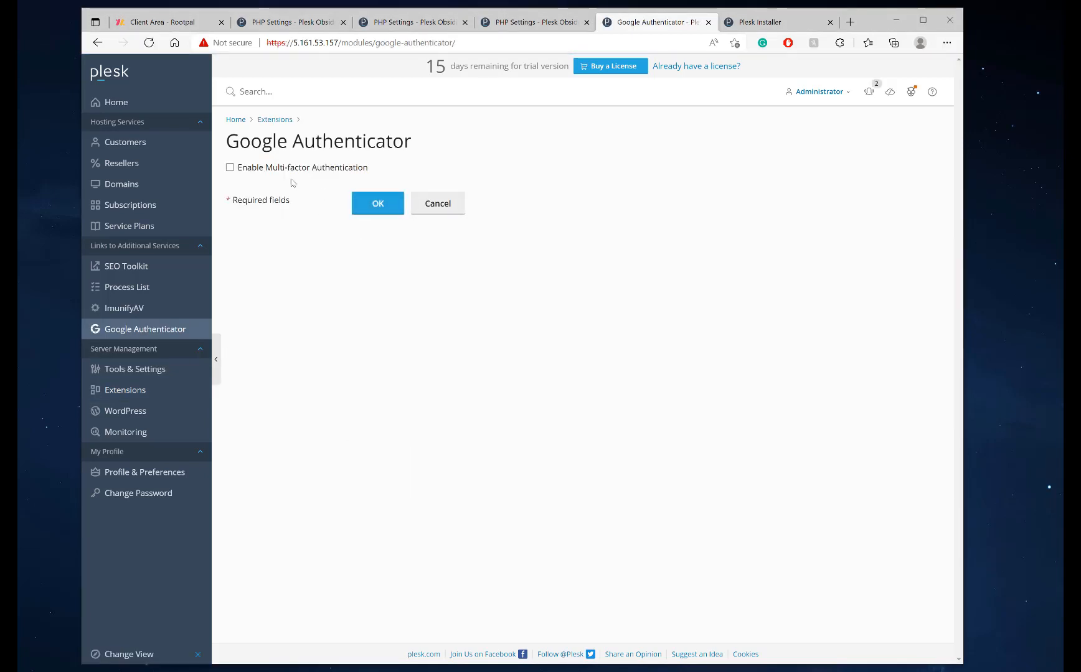
left_click(263, 169)
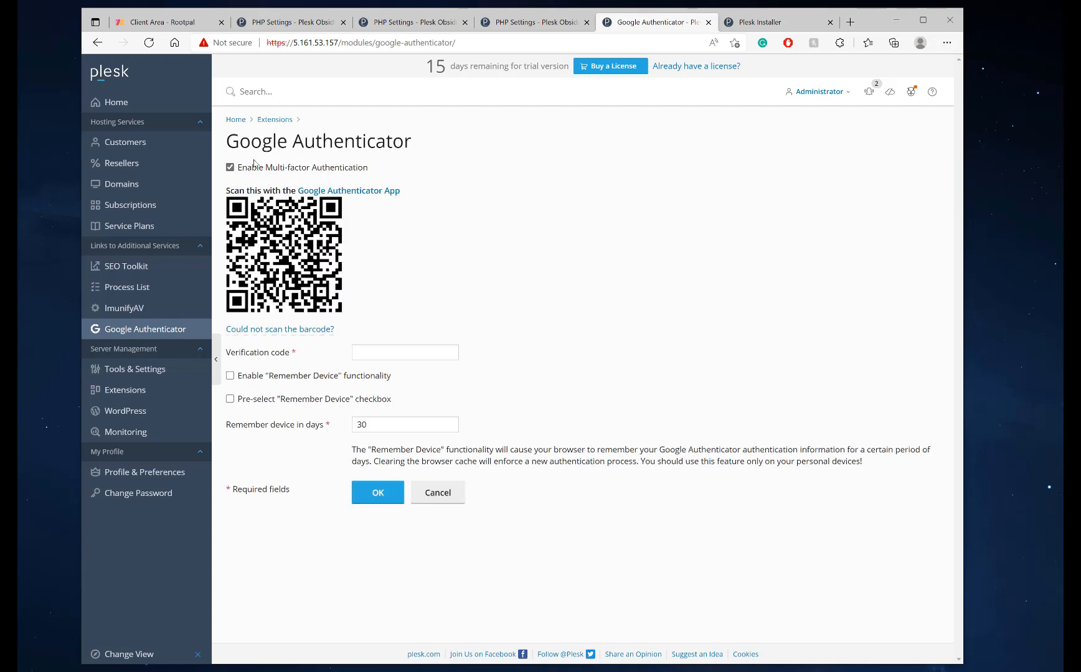
left_click(230, 168)
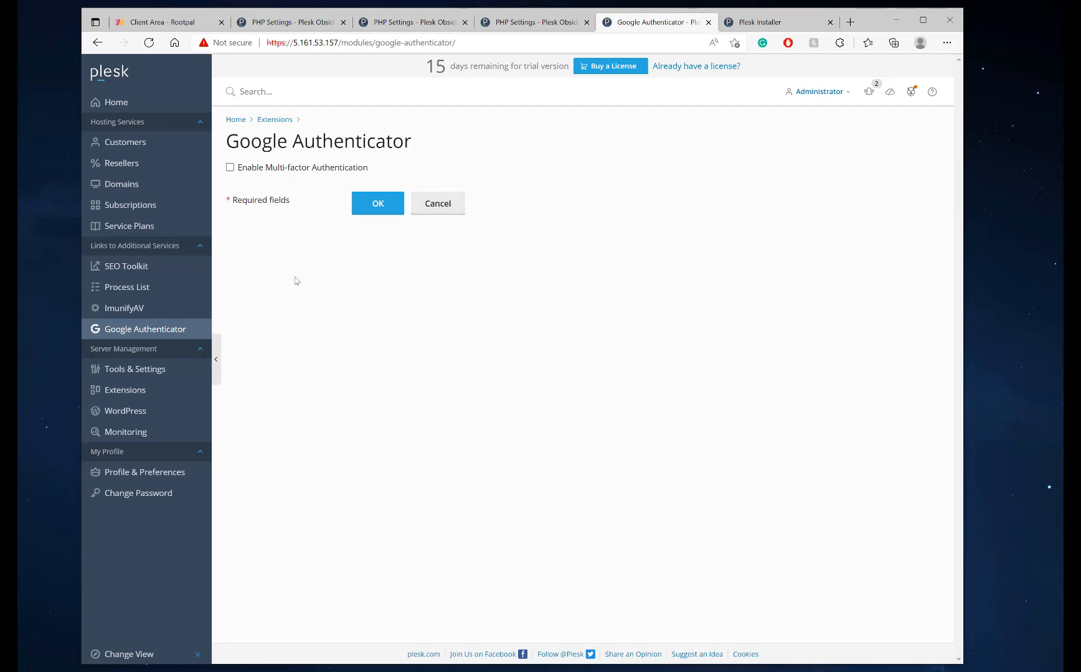
left_click(138, 372)
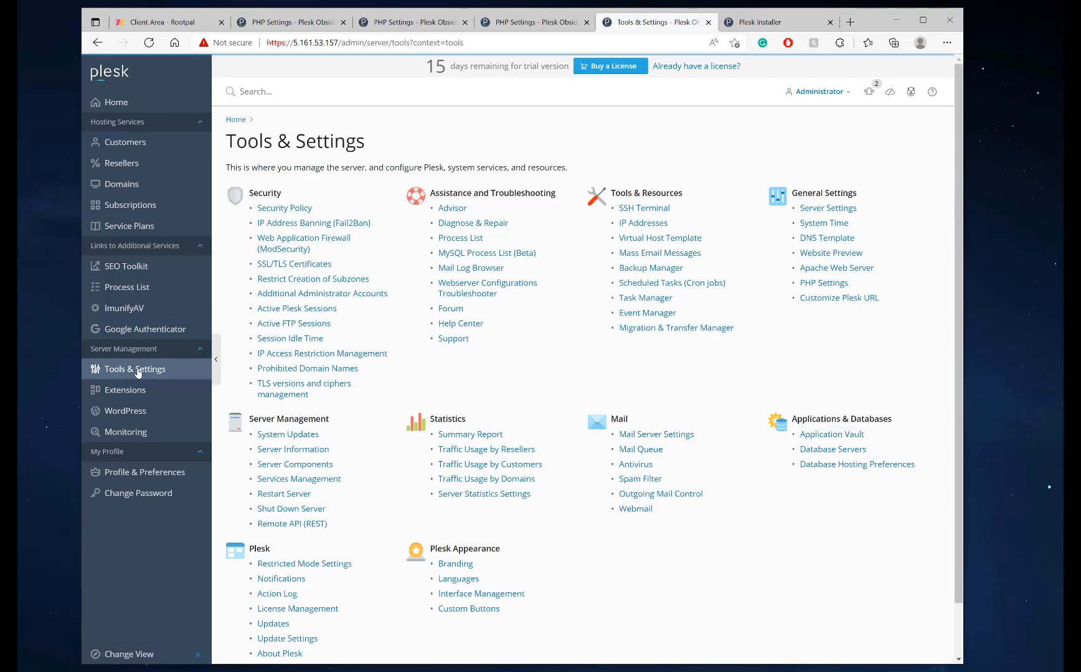
Search the extensions catalog for 'soft' and open Softaculous Auto Installer
left_click(133, 389)
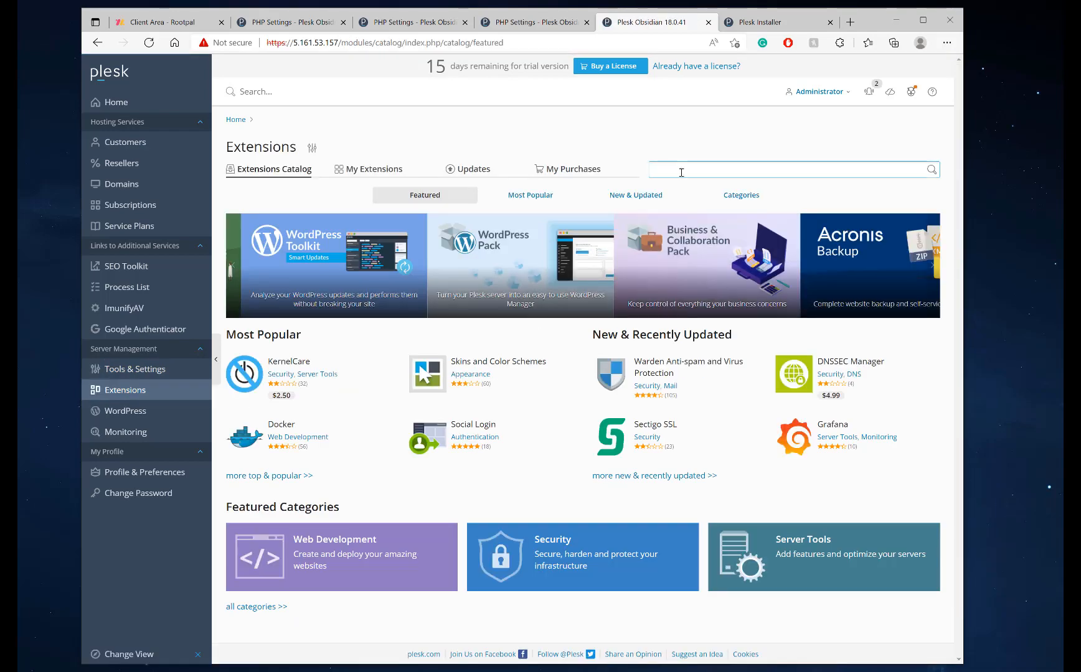
left_click(681, 172)
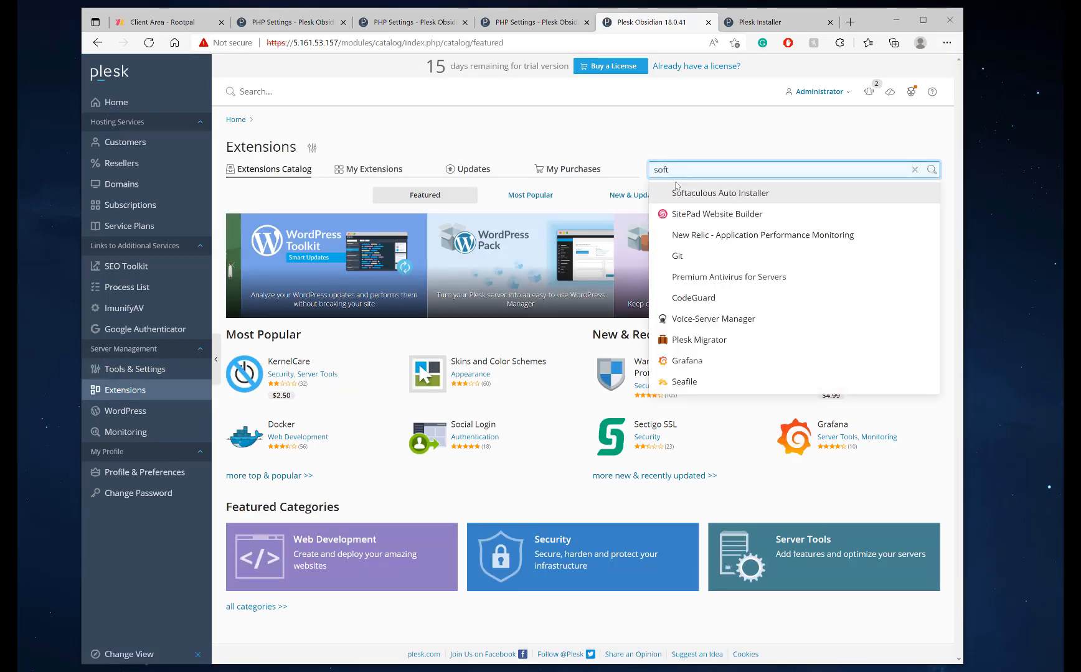
left_click(680, 193)
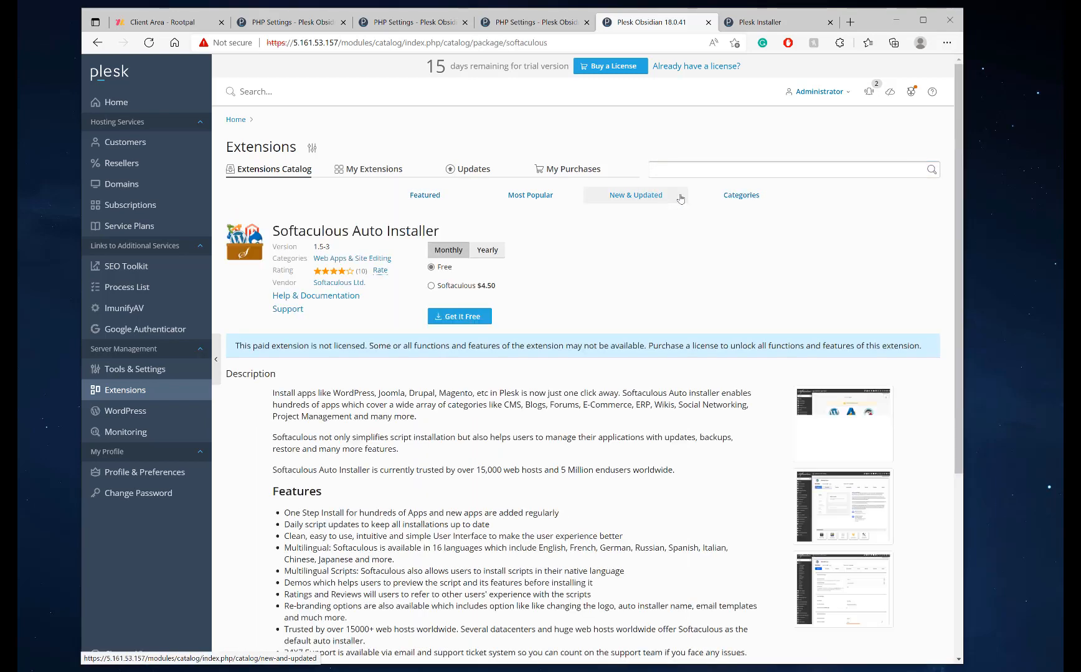
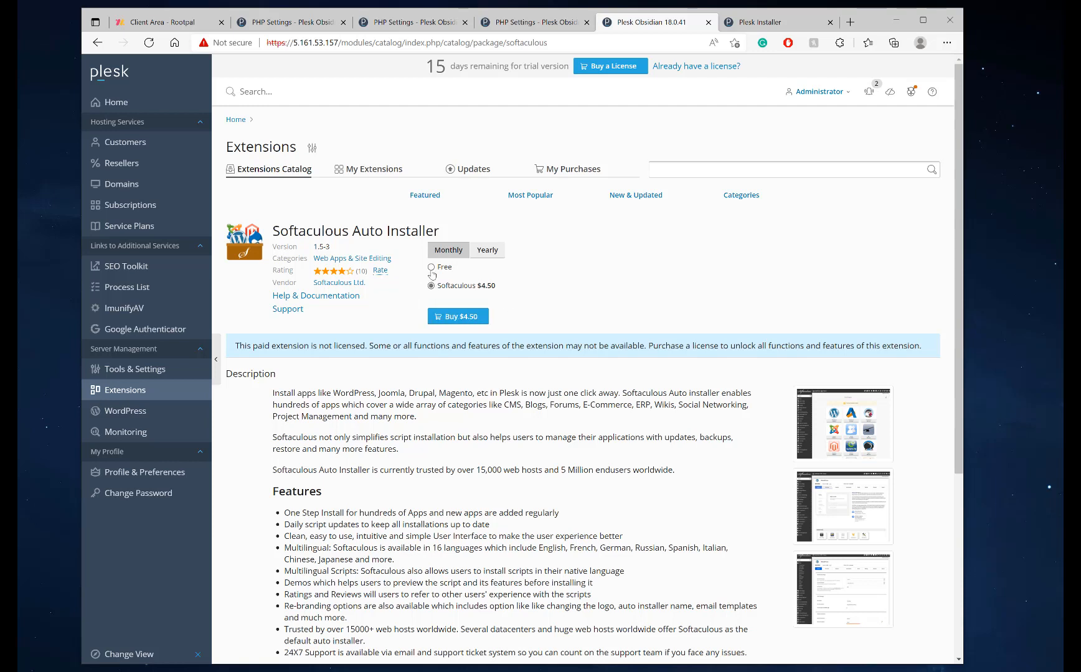
Search Bing for 'softaculous' in a new tab and open the official softaculous.com site
left_click(850, 23)
type("softaculous")
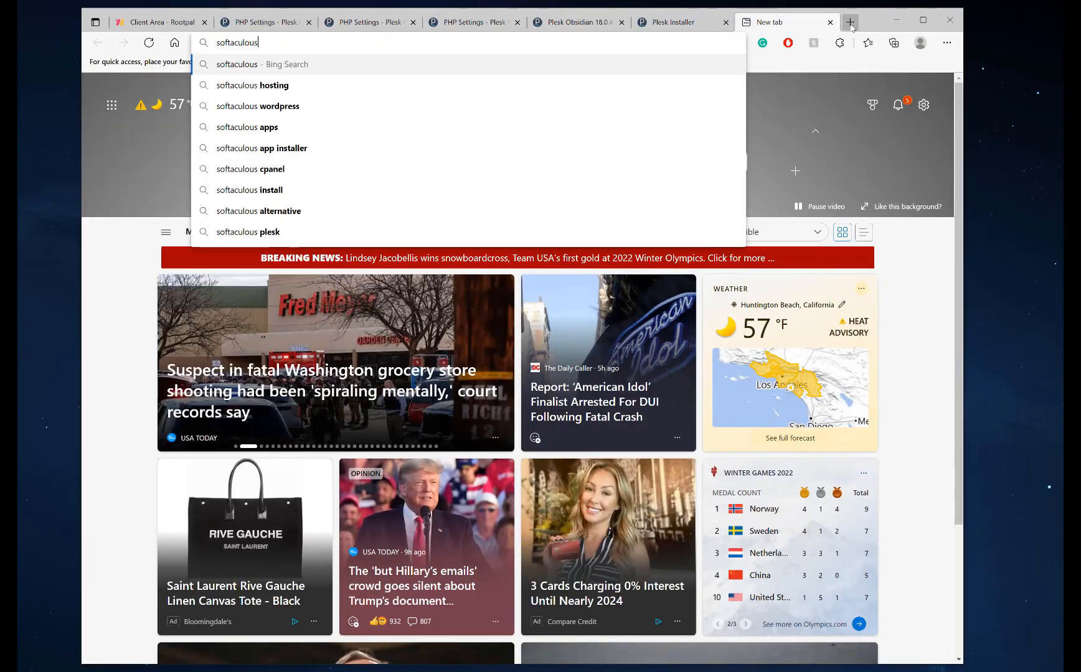
key("Return")
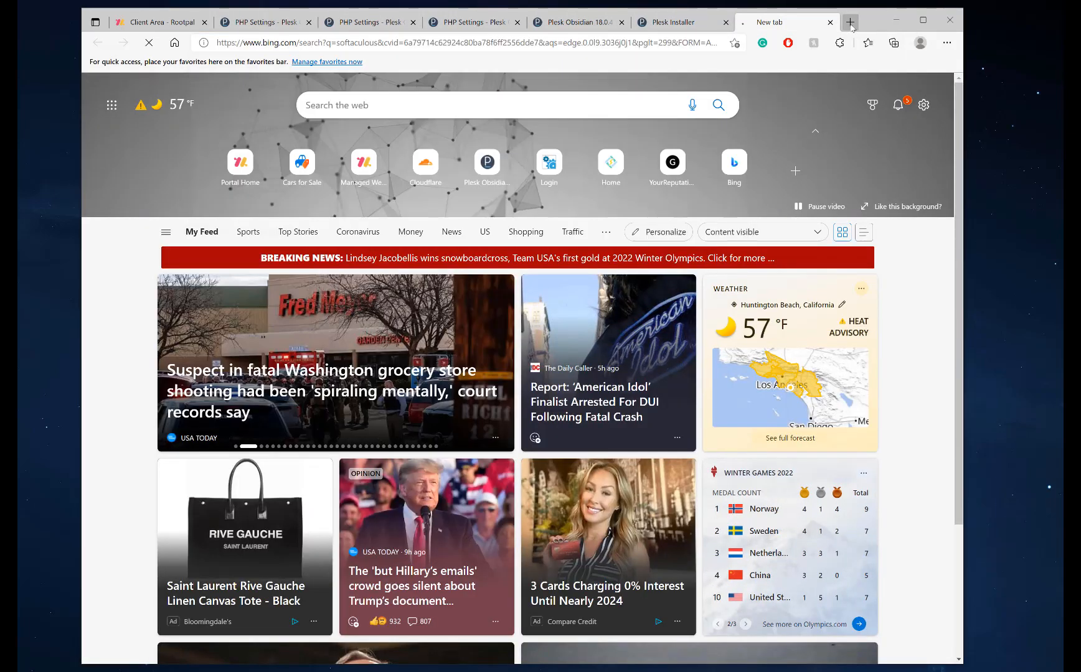
left_click(208, 161)
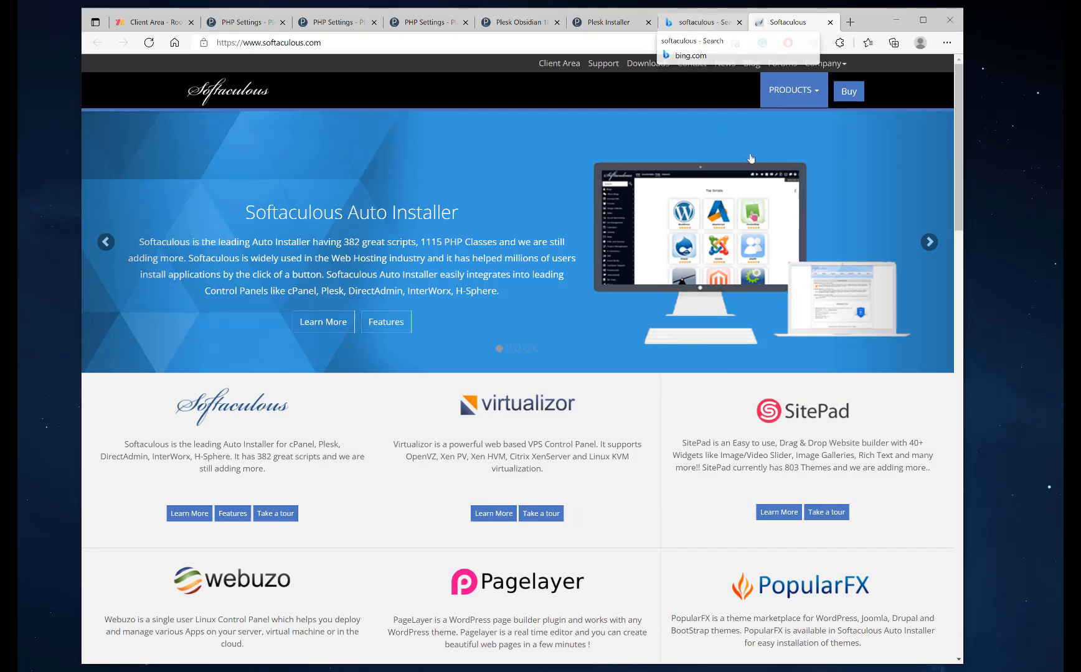
Close leftover tabs, return to the Plesk PHP Settings tabs, and go to the Extensions catalog
left_click(694, 30)
left_click(556, 22)
left_click(530, 24)
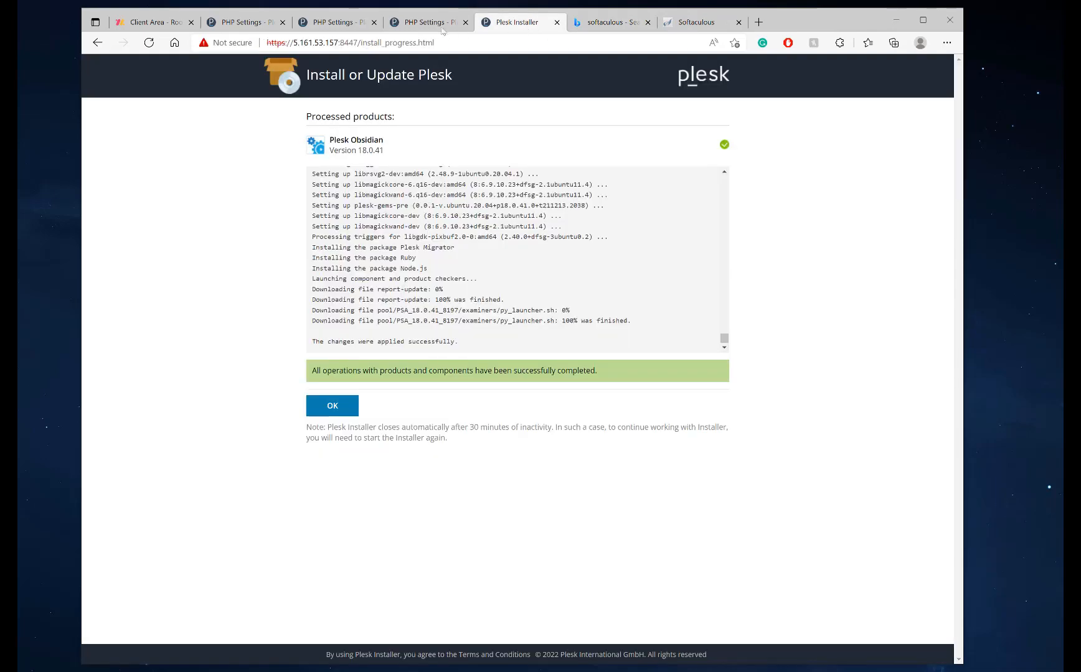
left_click(420, 25)
left_click(335, 25)
left_click(246, 25)
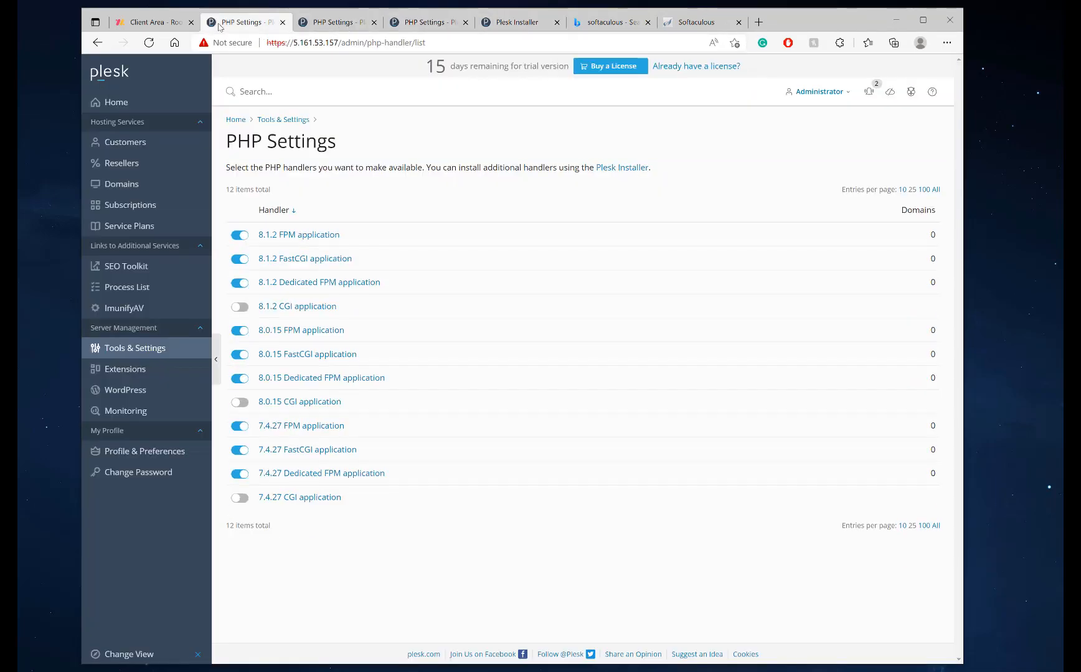
left_click(125, 369)
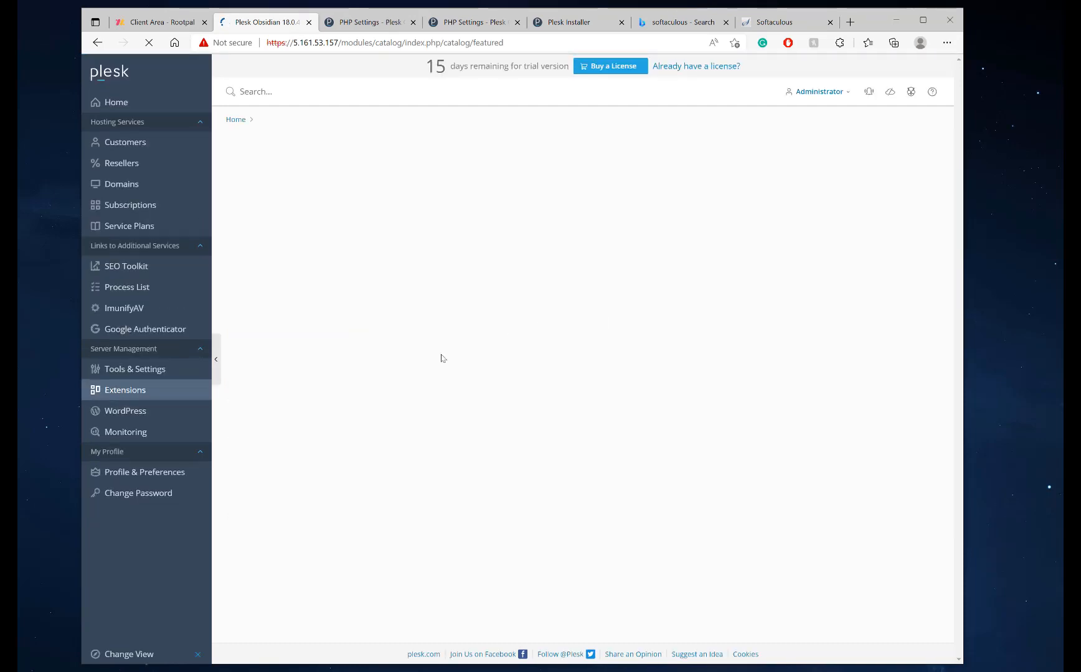
Find 'soft' in the catalog, install Softaculous Auto Installer free, and launch it from the sidebar
left_click(741, 169)
type("soft")
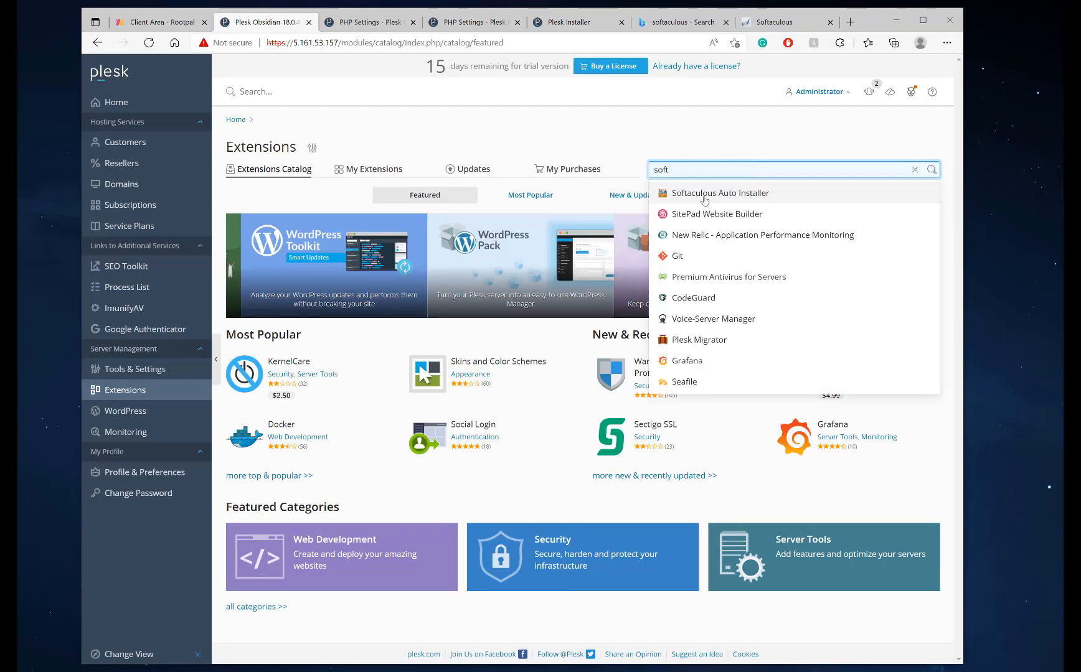
left_click(722, 191)
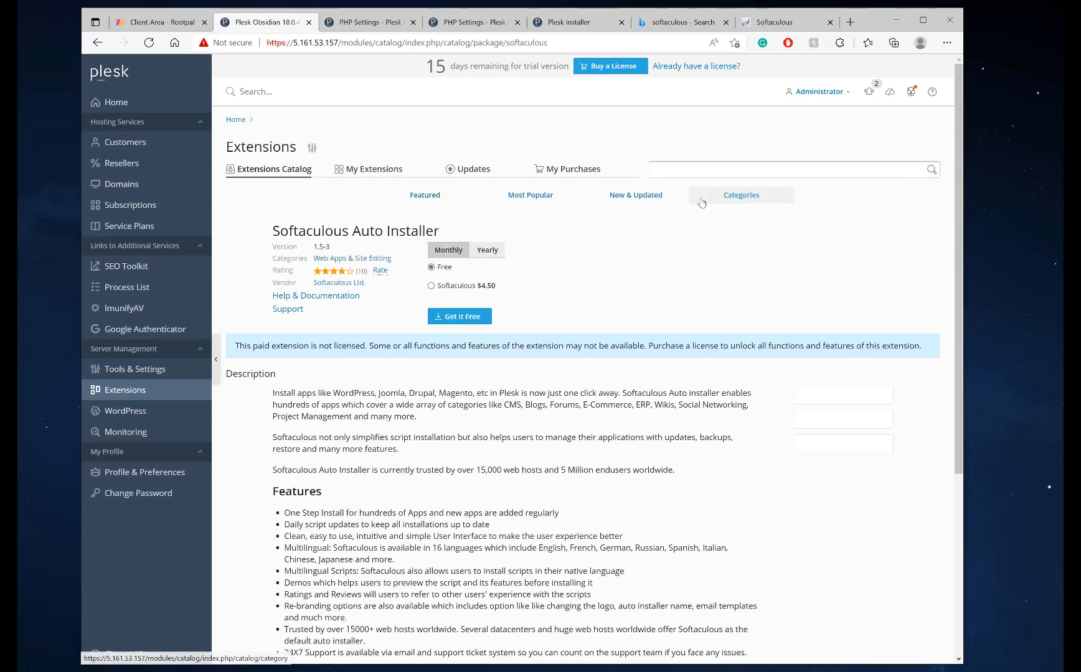
left_click(443, 315)
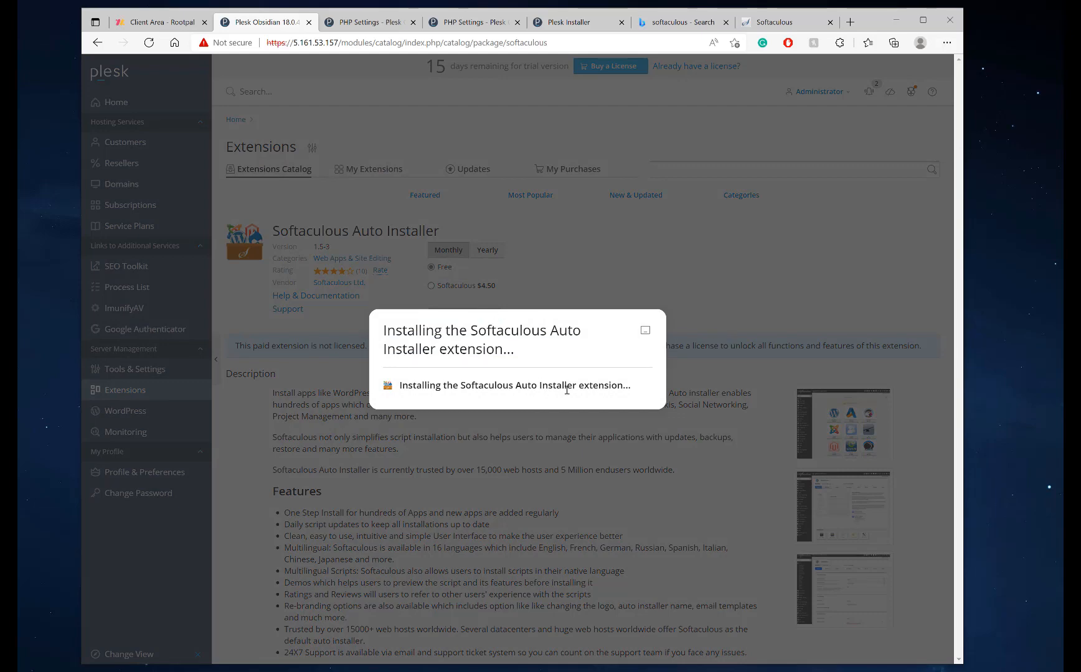
left_click(427, 416)
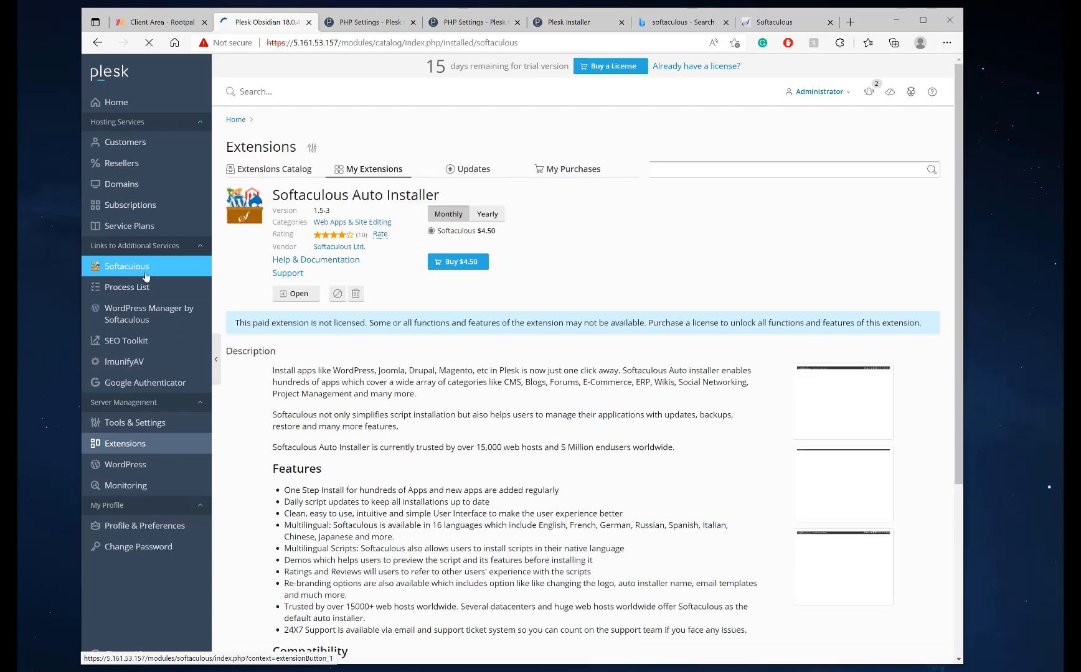
left_click(145, 269)
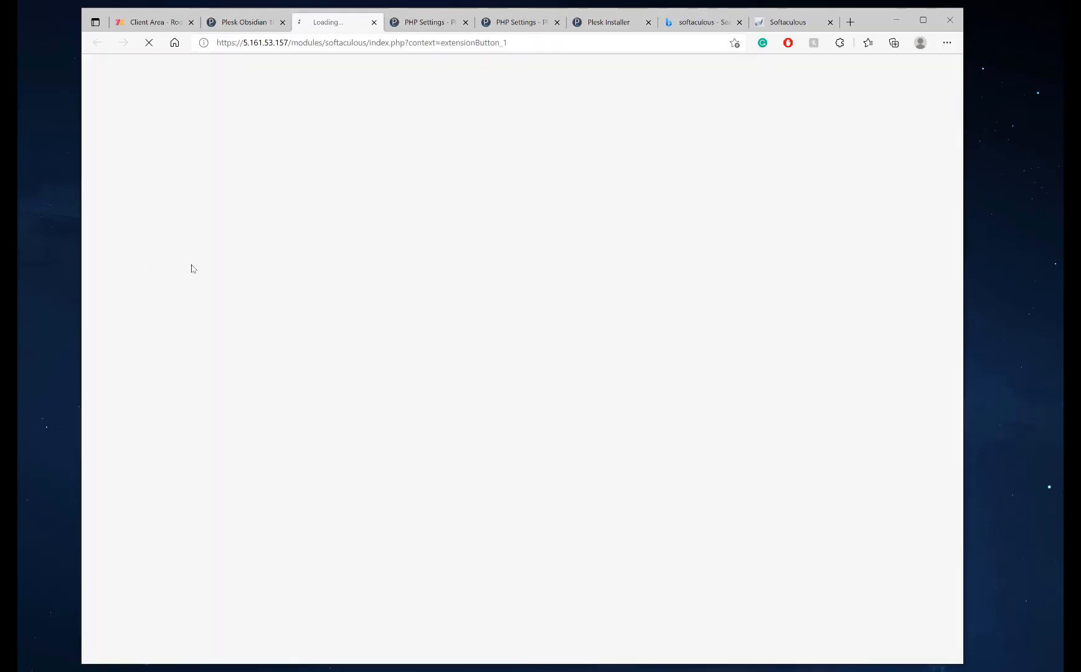
Close the error tab, start adding a domain, compare name options, then cancel
left_click(374, 22)
left_click(125, 180)
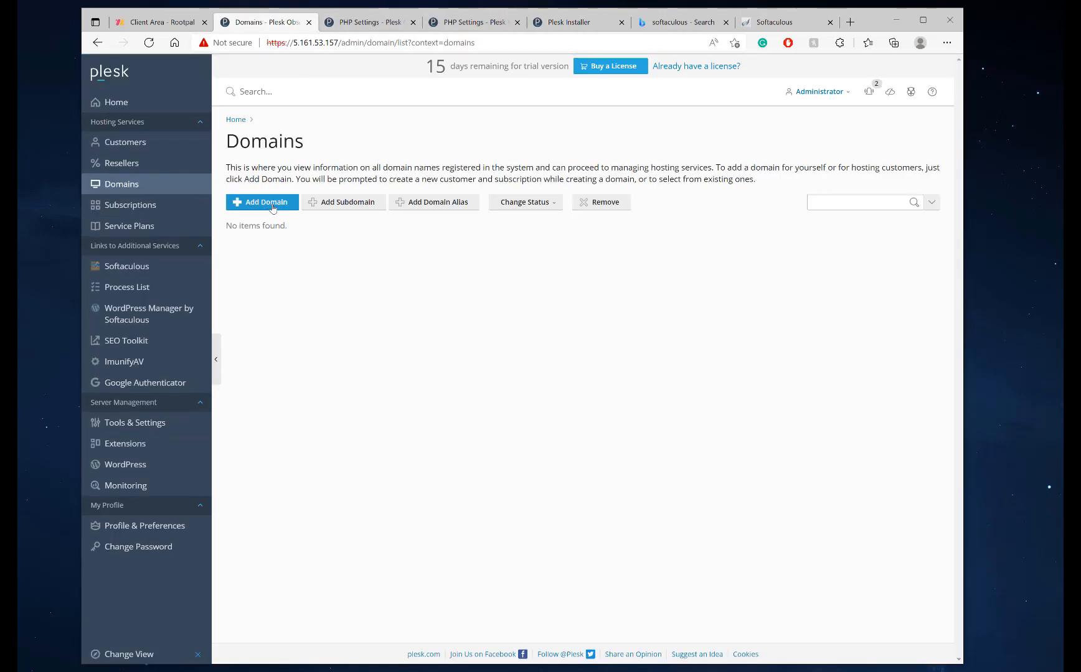
left_click(252, 203)
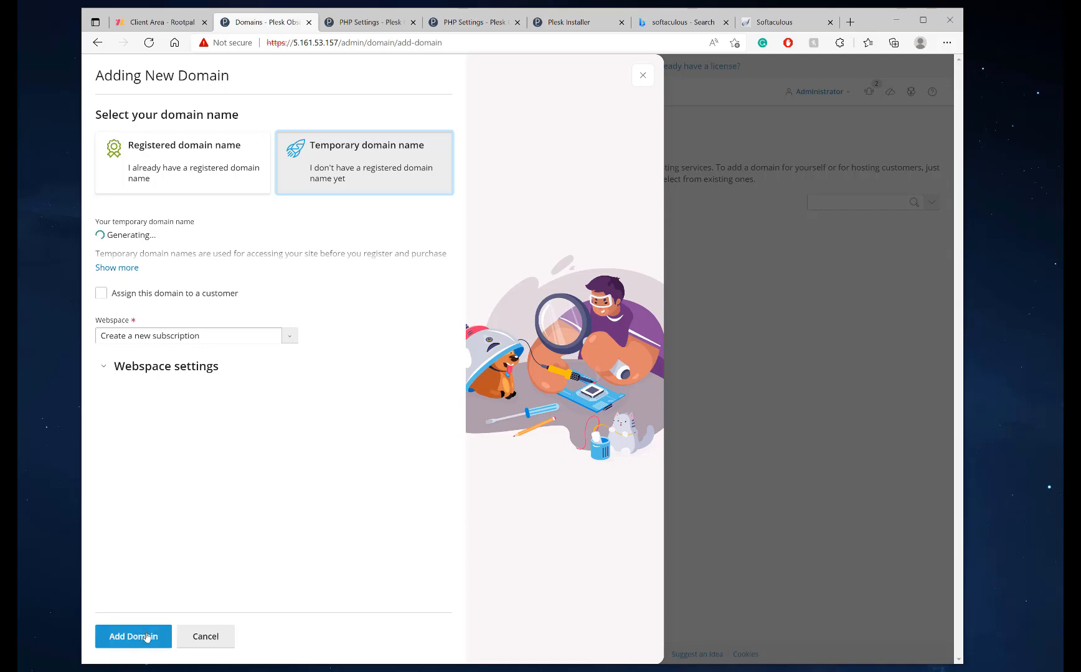
left_click(182, 173)
left_click(330, 180)
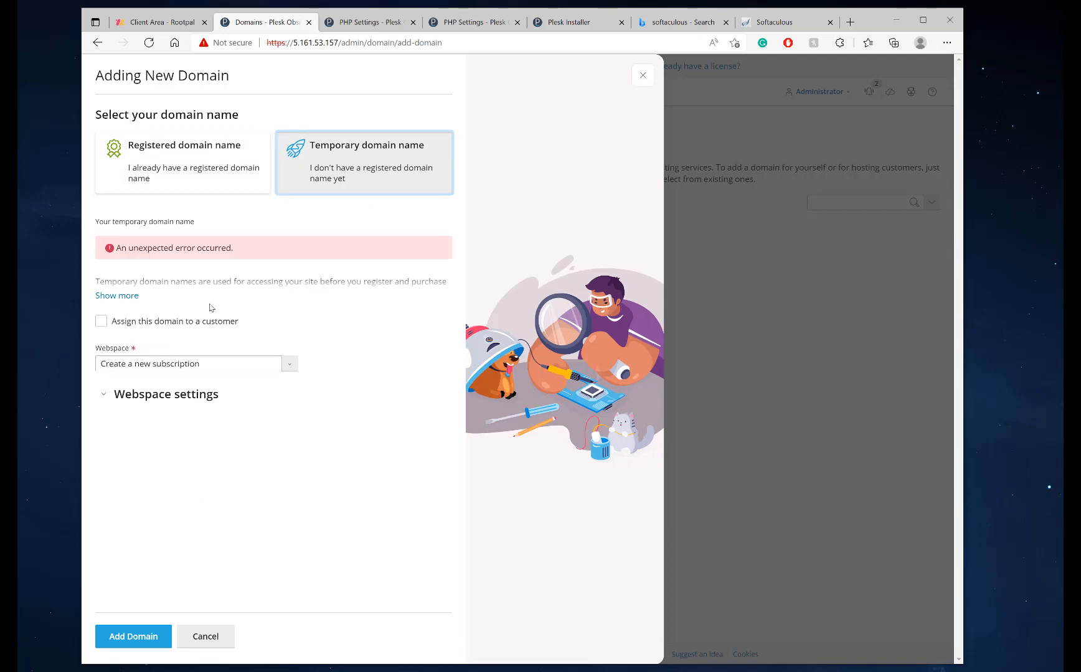
left_click(643, 75)
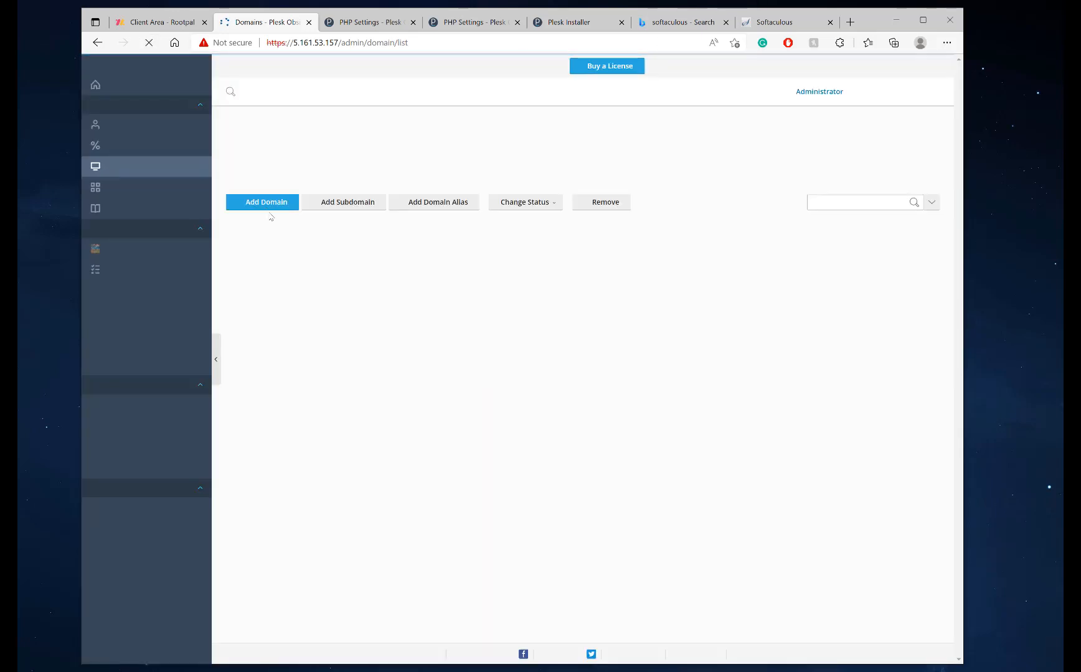
Add a domain with the generated temporary name peaceful-burnell.5-161-53-157.plesk.page
left_click(317, 44)
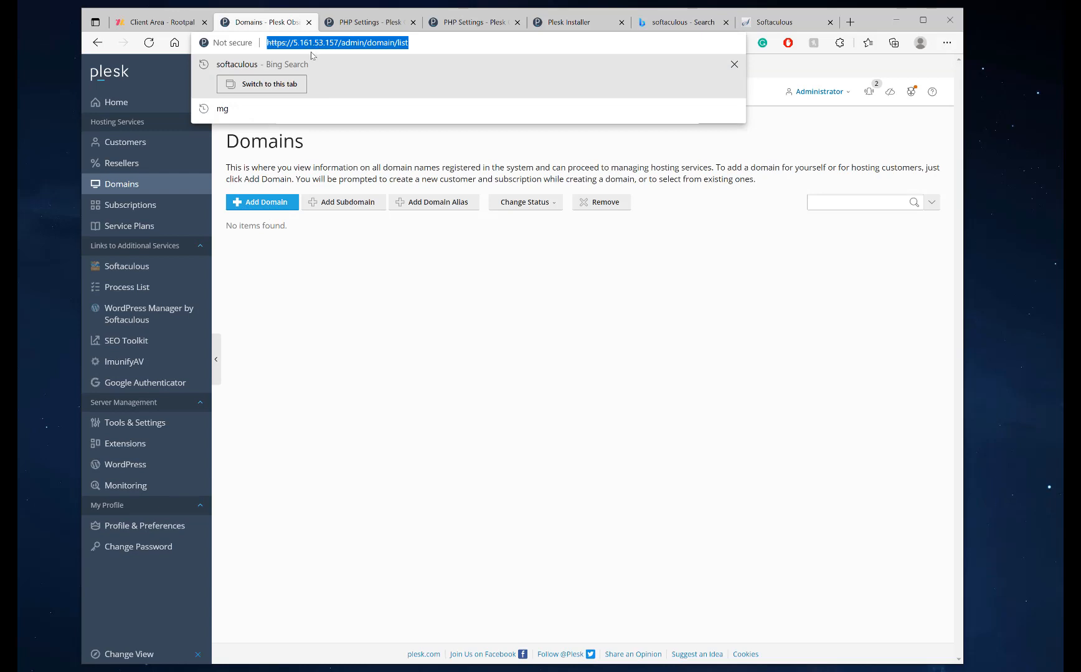
left_click(315, 43)
left_click(250, 203)
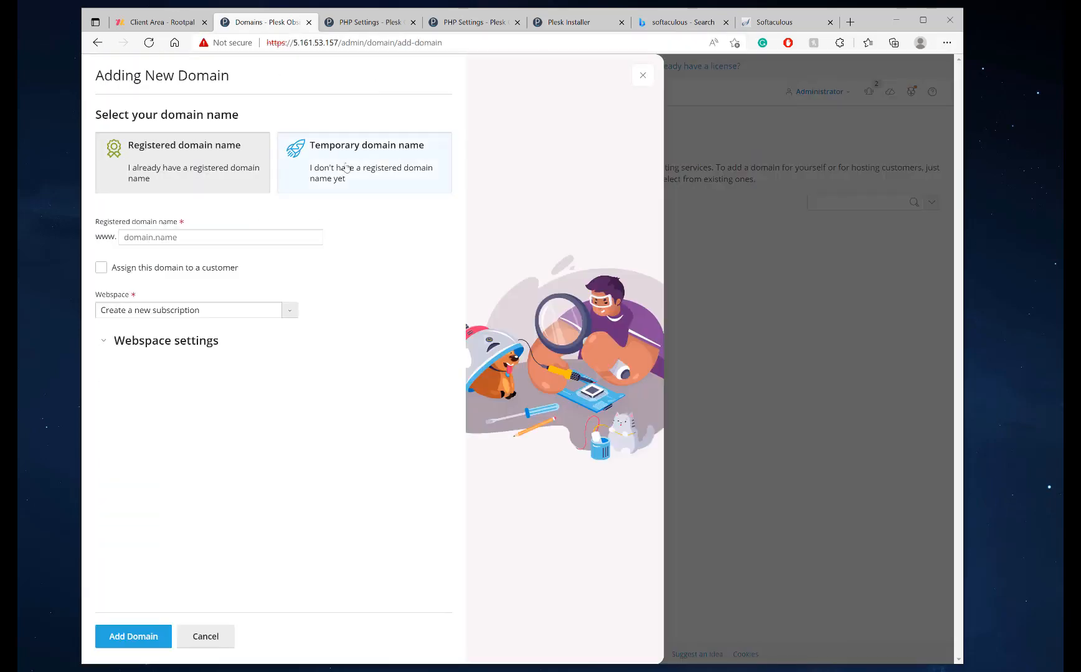
left_click(350, 167)
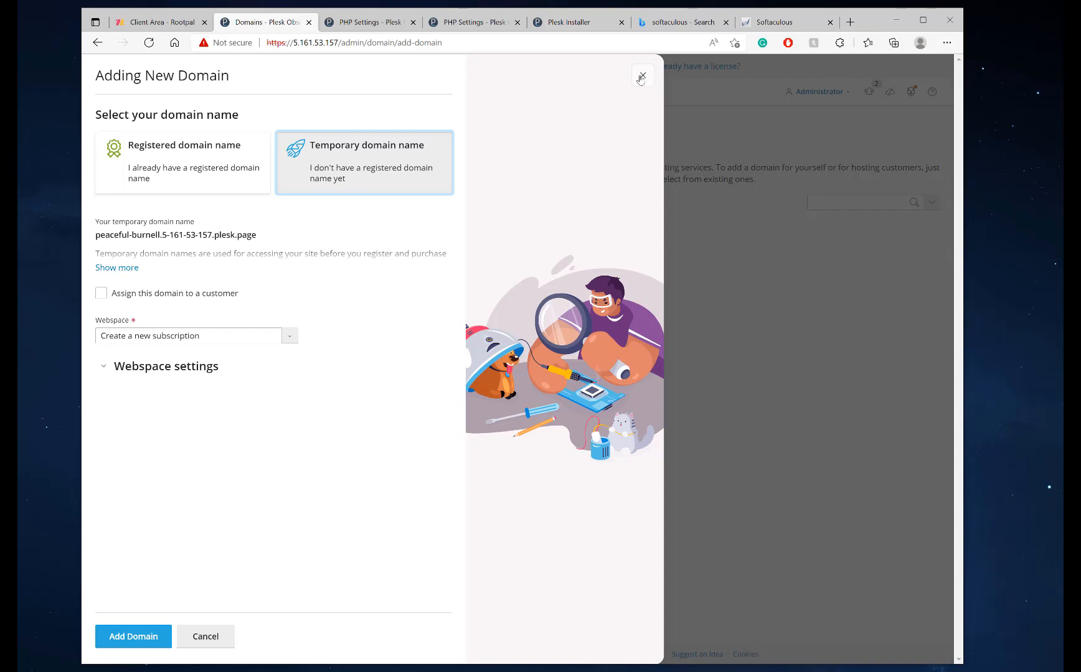
left_click_drag(265, 236, 107, 235)
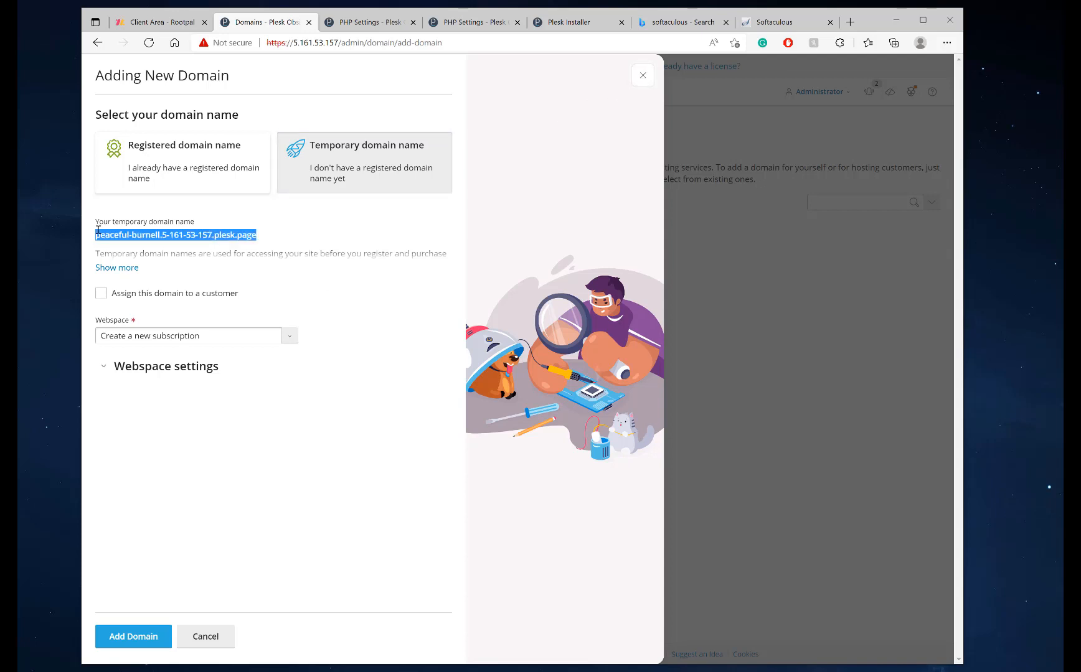
left_click(133, 638)
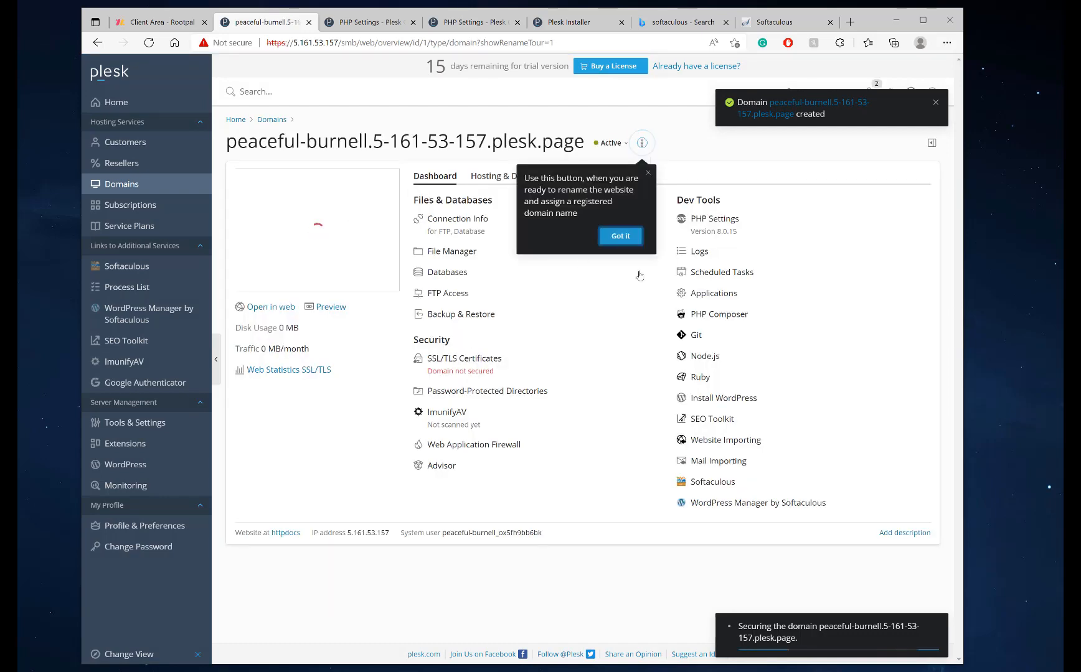
Dismiss the rename tip and DNS warning on the peaceful-burnell overview, then launch Softaculous
left_click(620, 237)
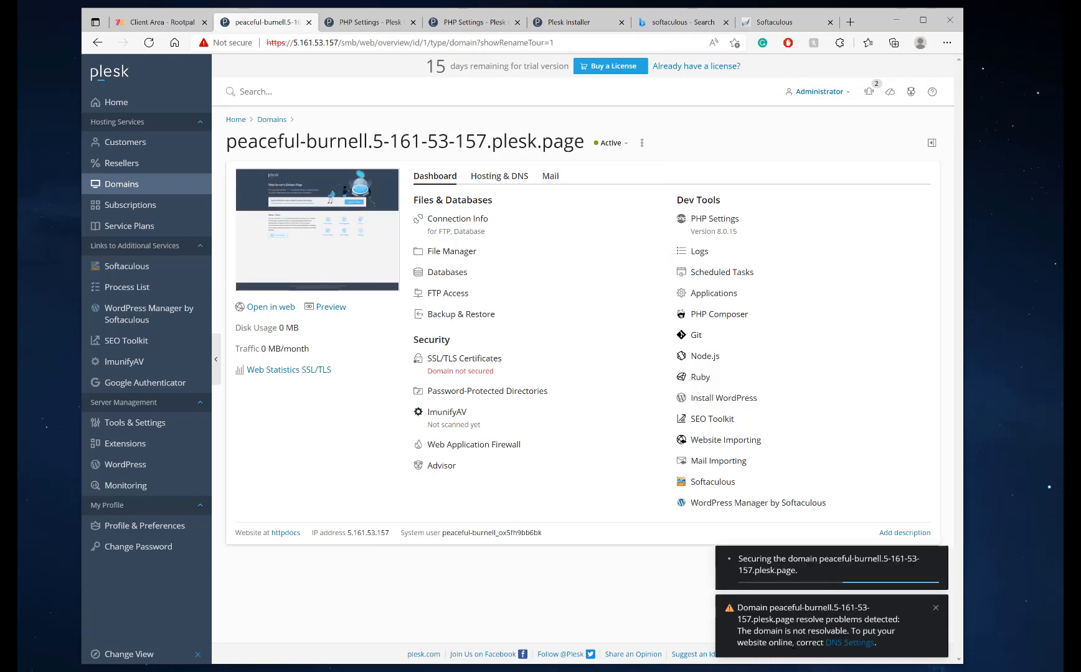
left_click_drag(742, 607, 805, 631)
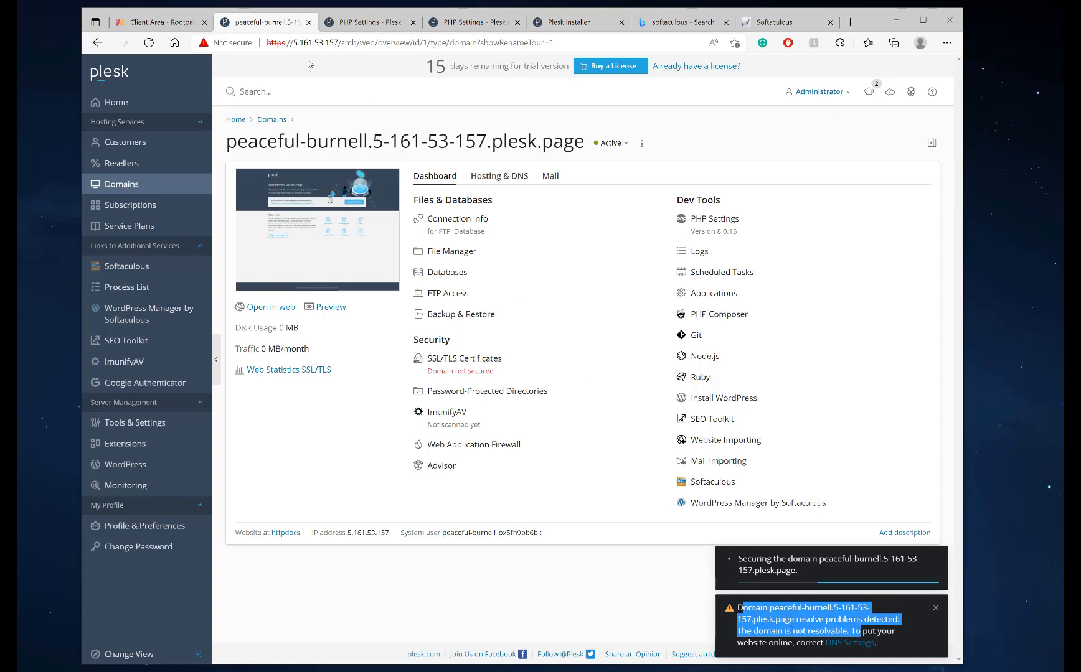
left_click(231, 47)
left_click(231, 47)
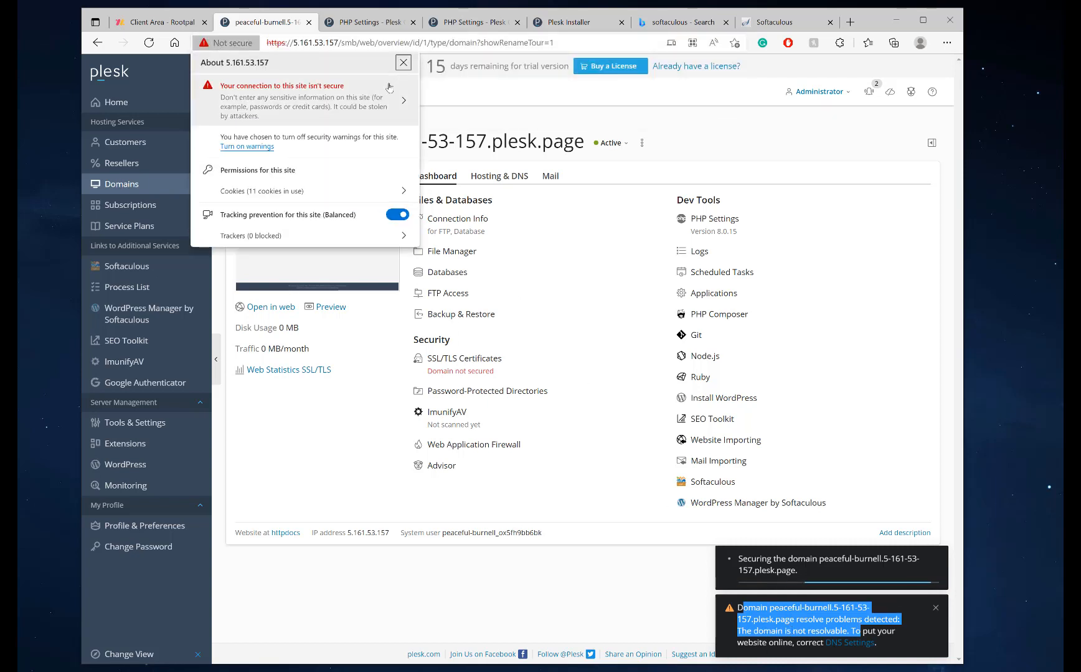
left_click(402, 64)
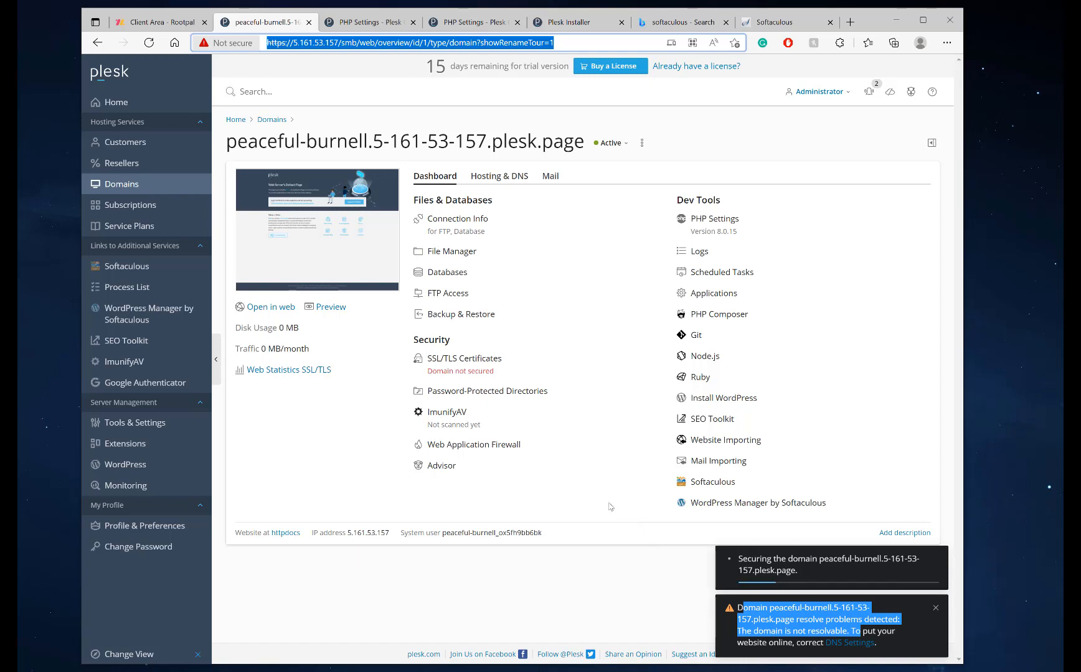
left_click(936, 613)
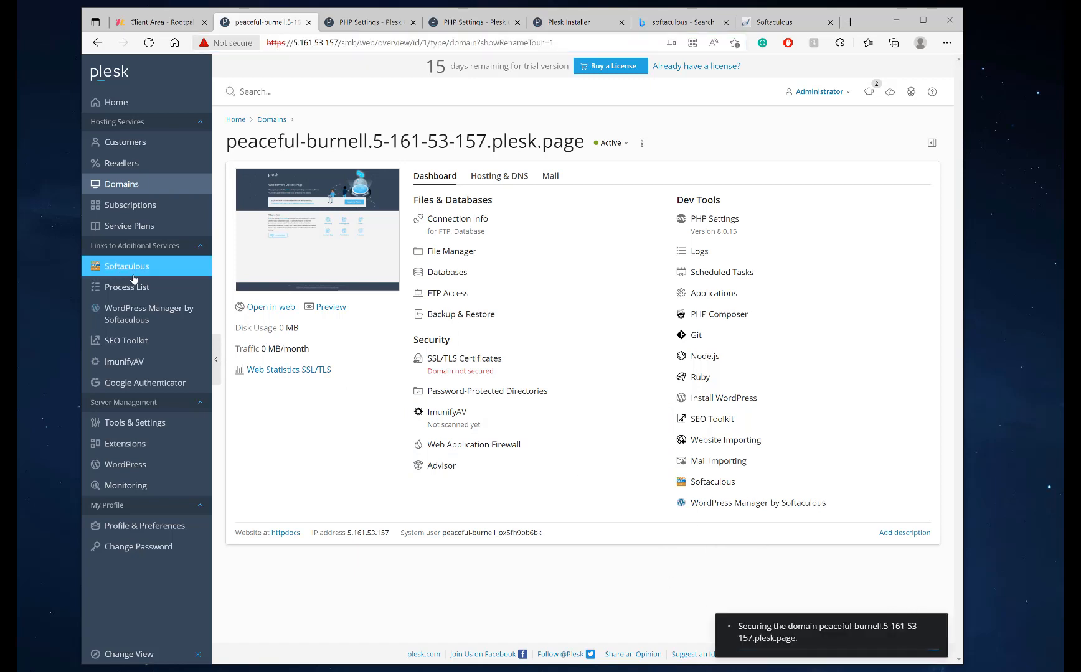
left_click(937, 488)
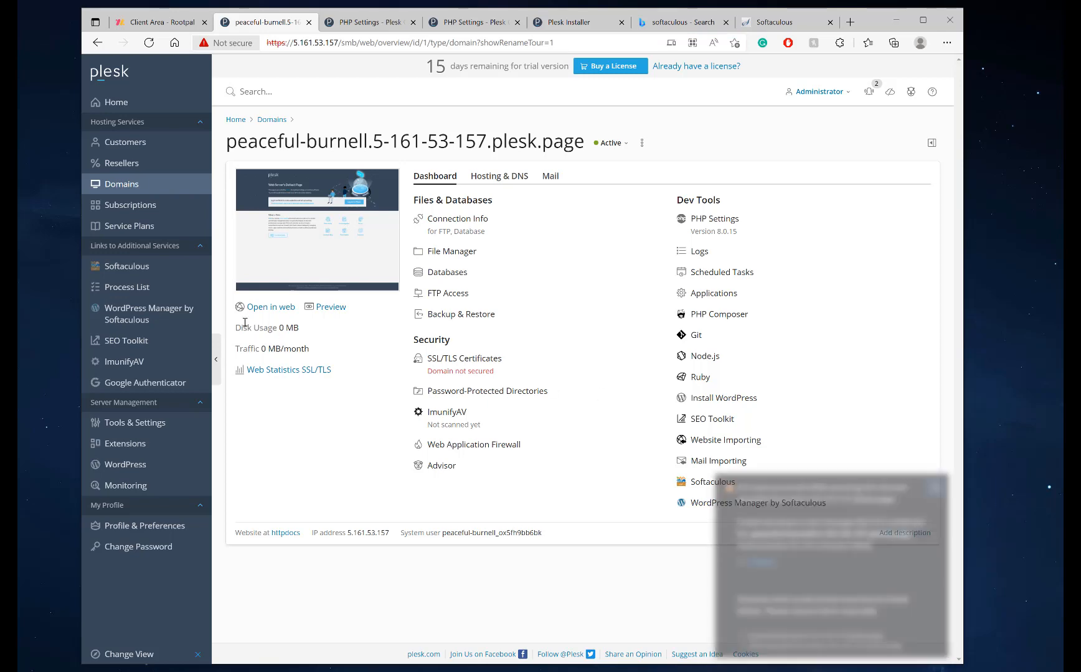
left_click(125, 272)
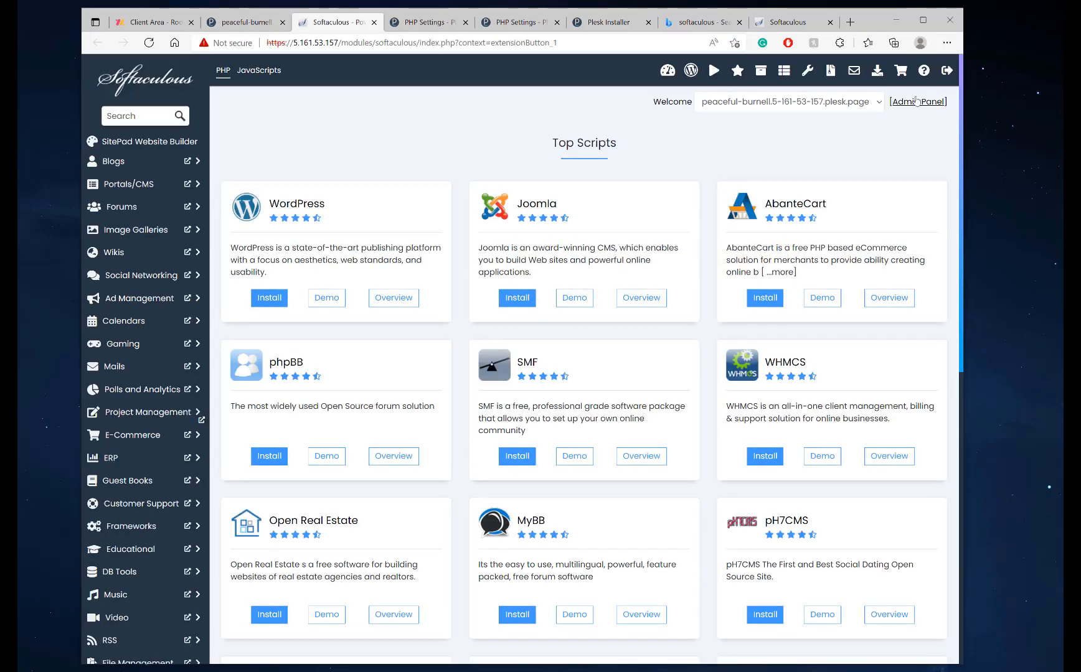
In the Softaculous admin panel, refresh the free license to enable all 436 scripts
left_click(921, 101)
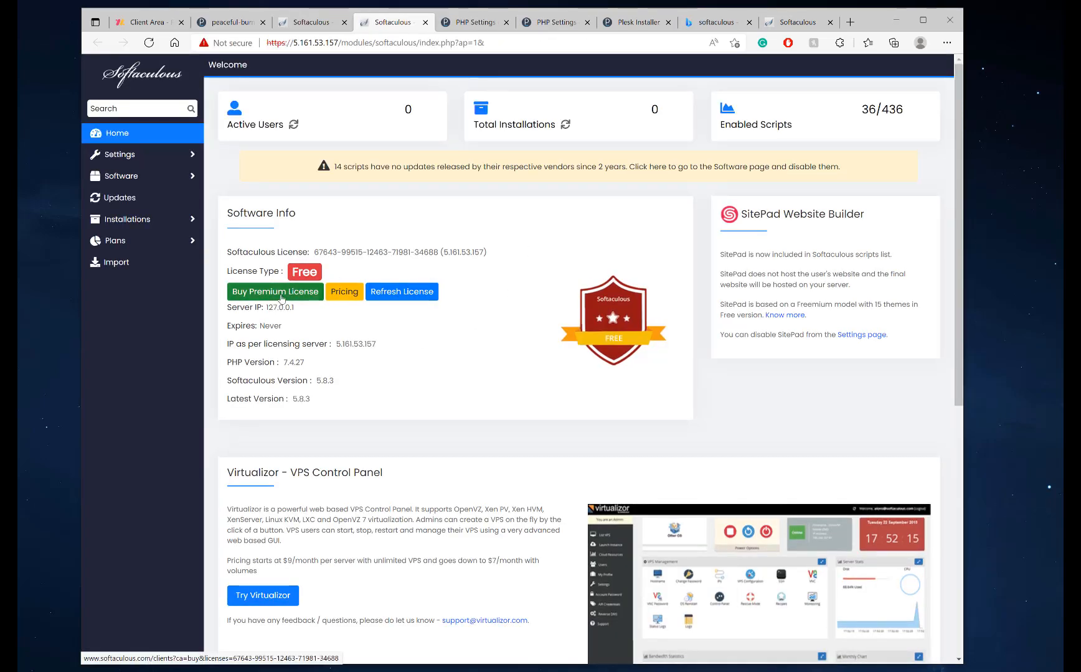
left_click(281, 298)
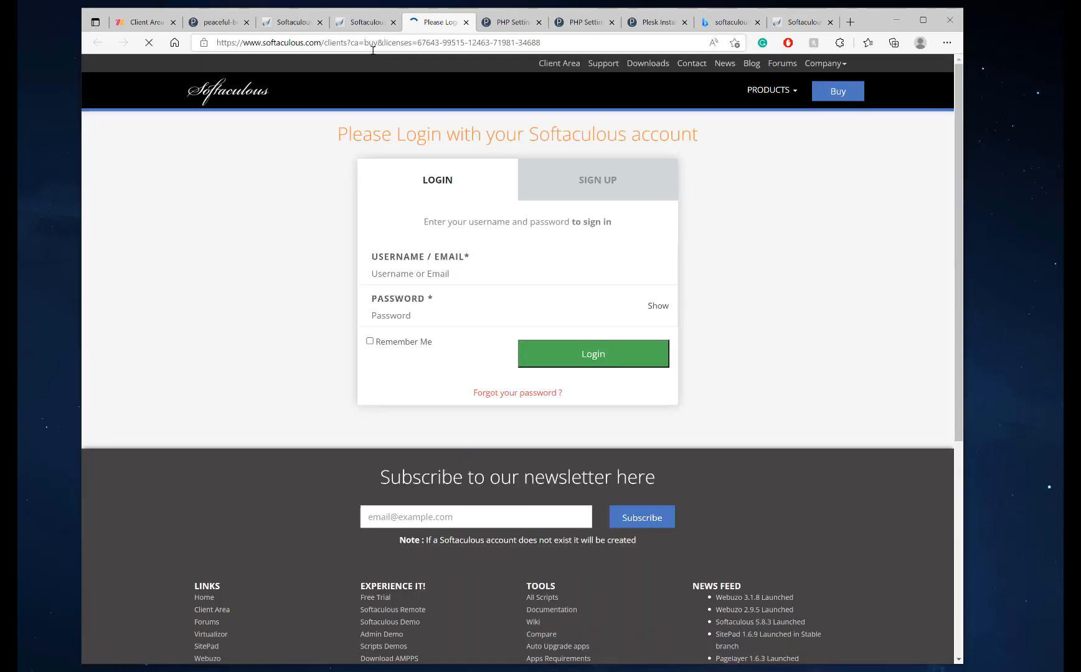
left_click(466, 23)
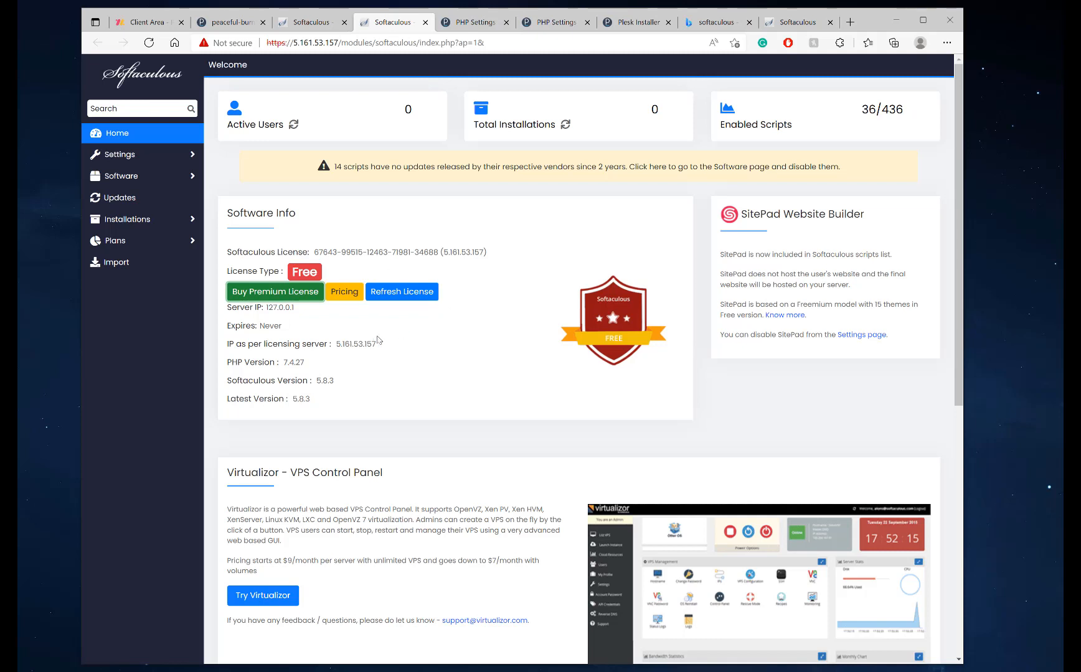
left_click_drag(377, 344, 336, 344)
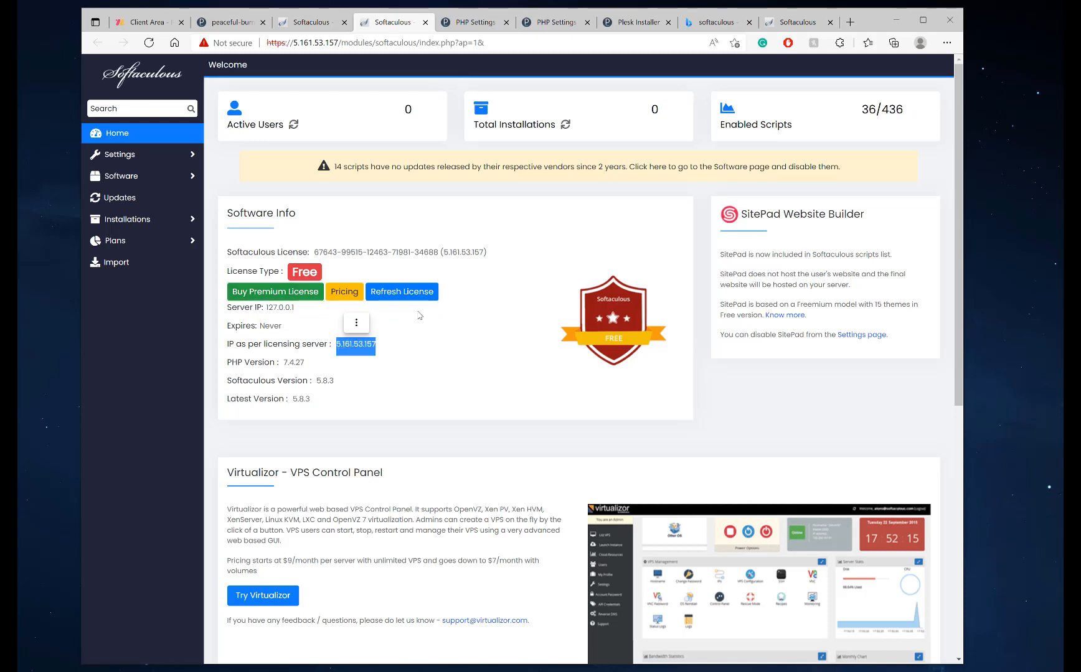
left_click(397, 298)
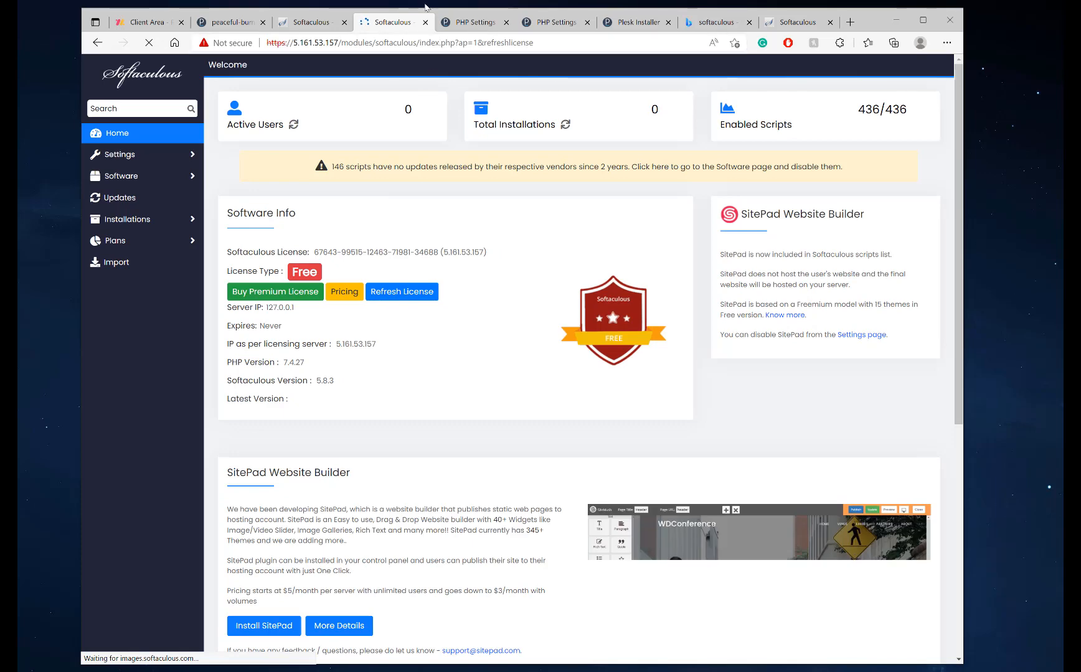
Close the extra Softaculous tabs and return to the peaceful-burnell Plesk dashboard
left_click(425, 23)
left_click(309, 23)
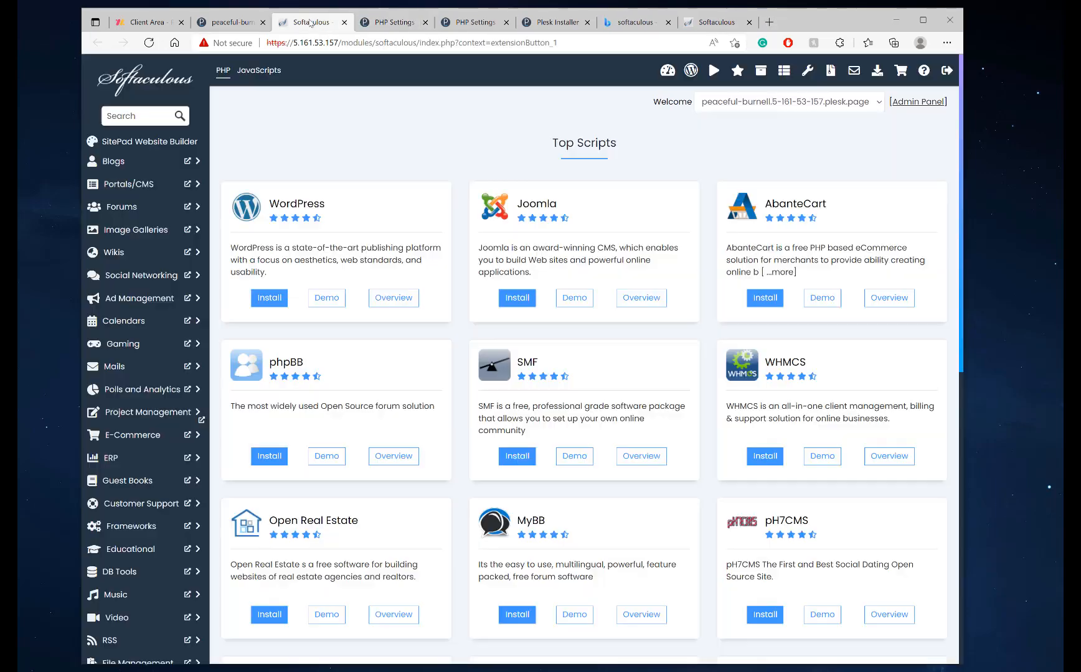
left_click(227, 22)
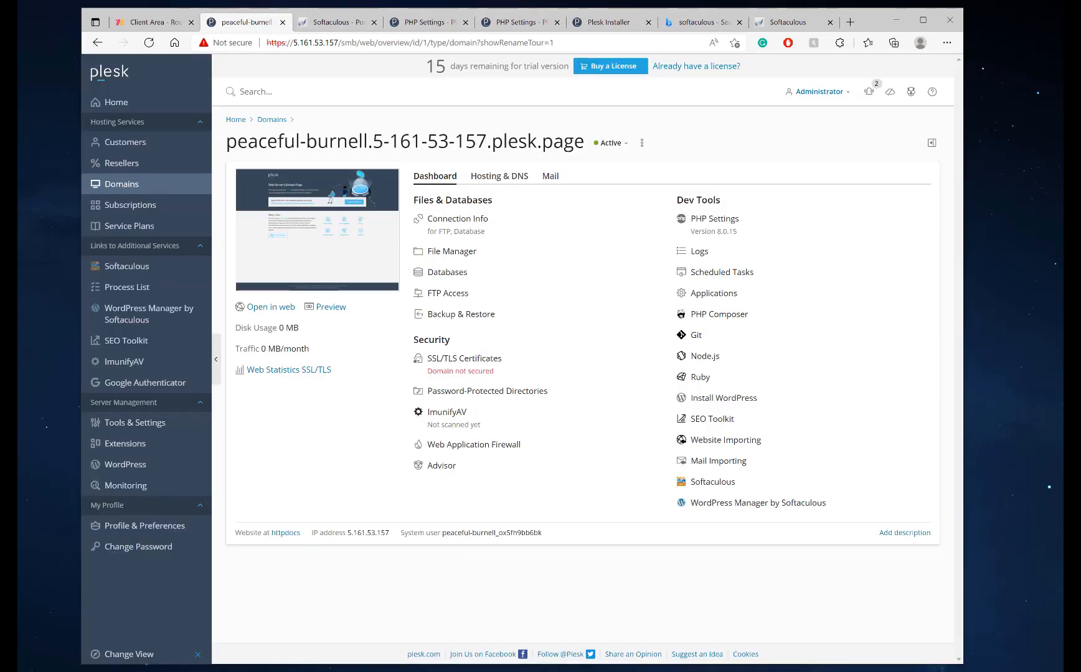
Open Site Import via a 'site impo' catalog search, then bring up ImunifyAV's license agreement
left_click(144, 444)
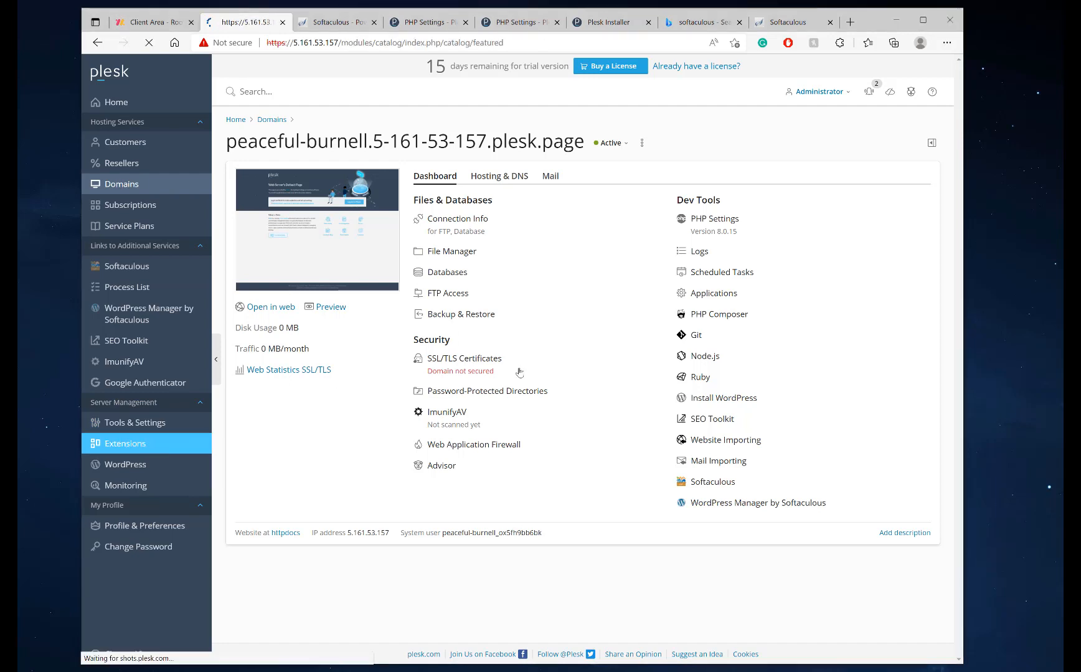
left_click(707, 170)
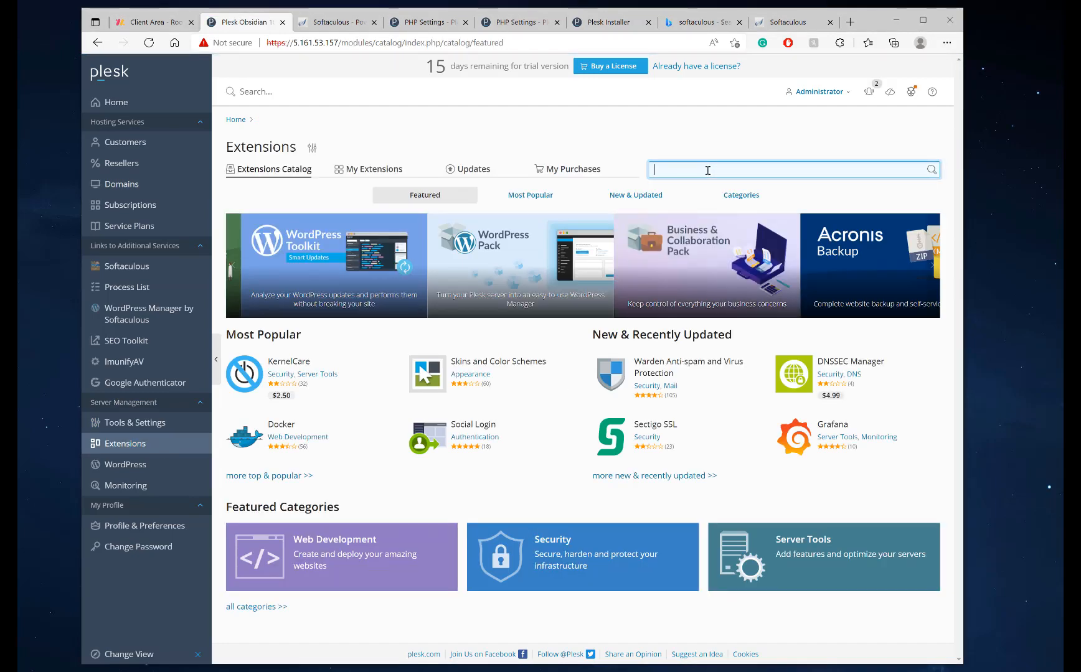
type("site impo")
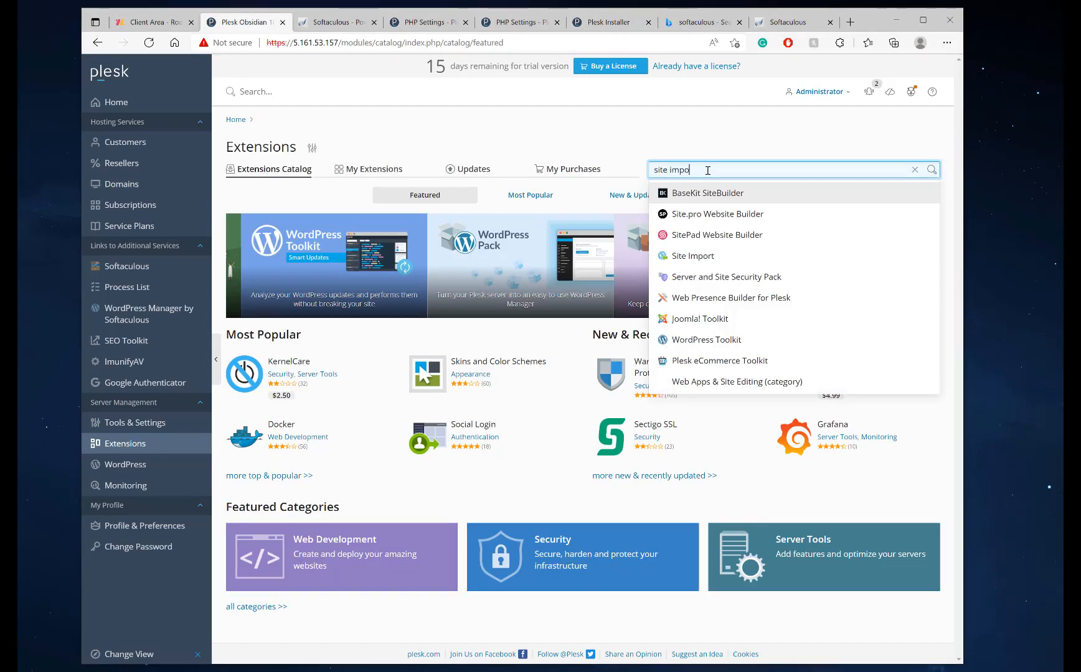
left_click(714, 192)
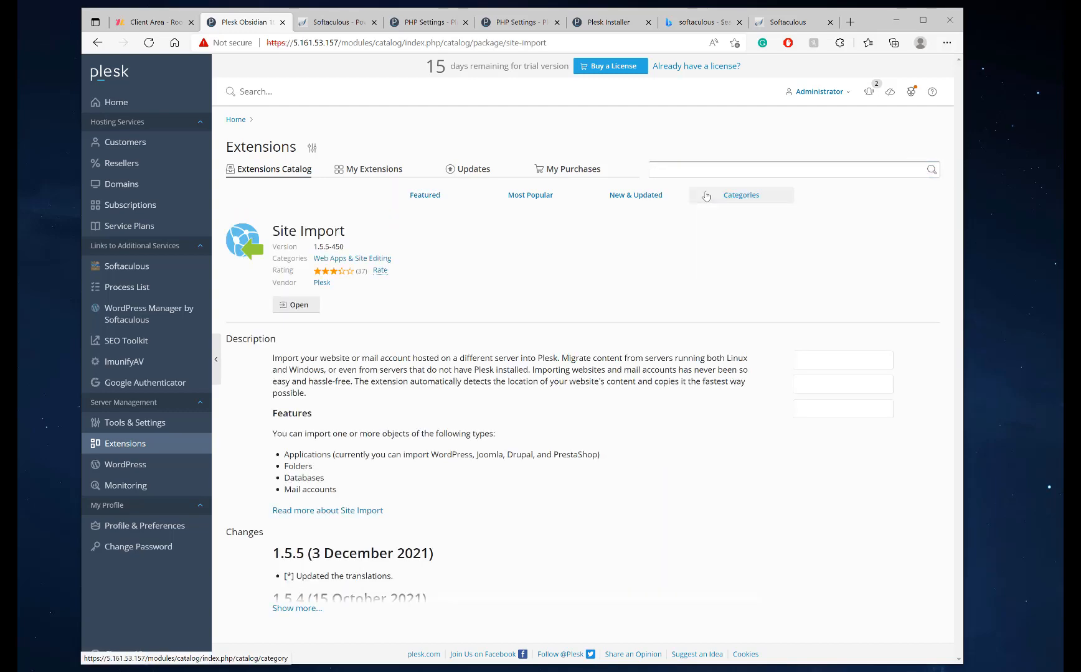
left_click(305, 313)
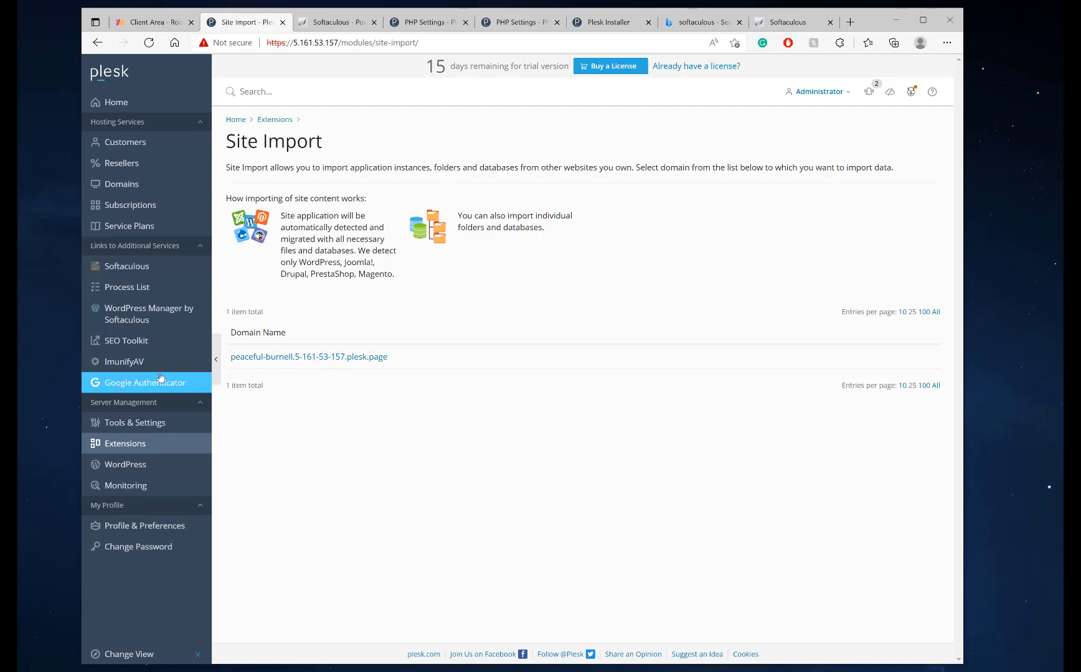
left_click(195, 366)
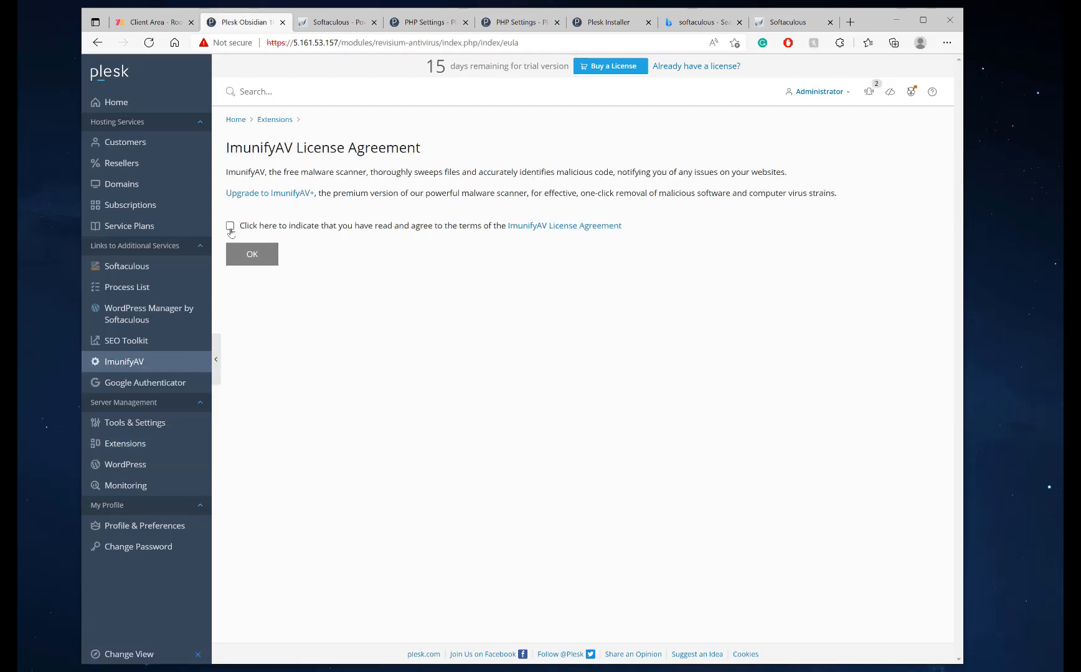
Accept the ImunifyAV license, review peaceful-burnell in its scan list, and return to Extensions
left_click(230, 227)
left_click(251, 253)
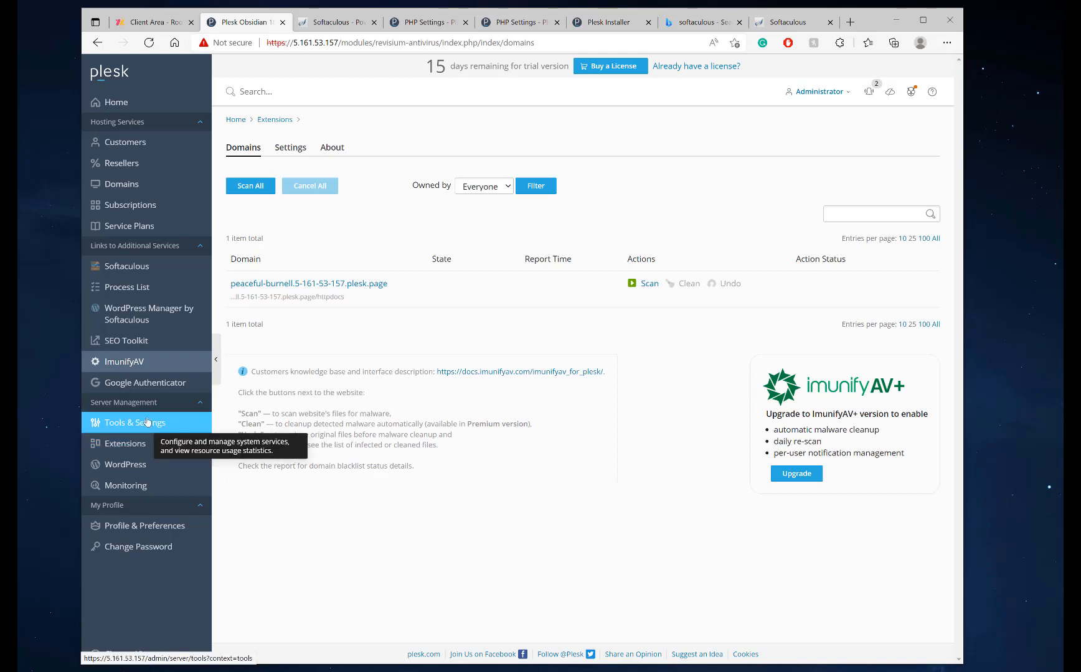
left_click(124, 445)
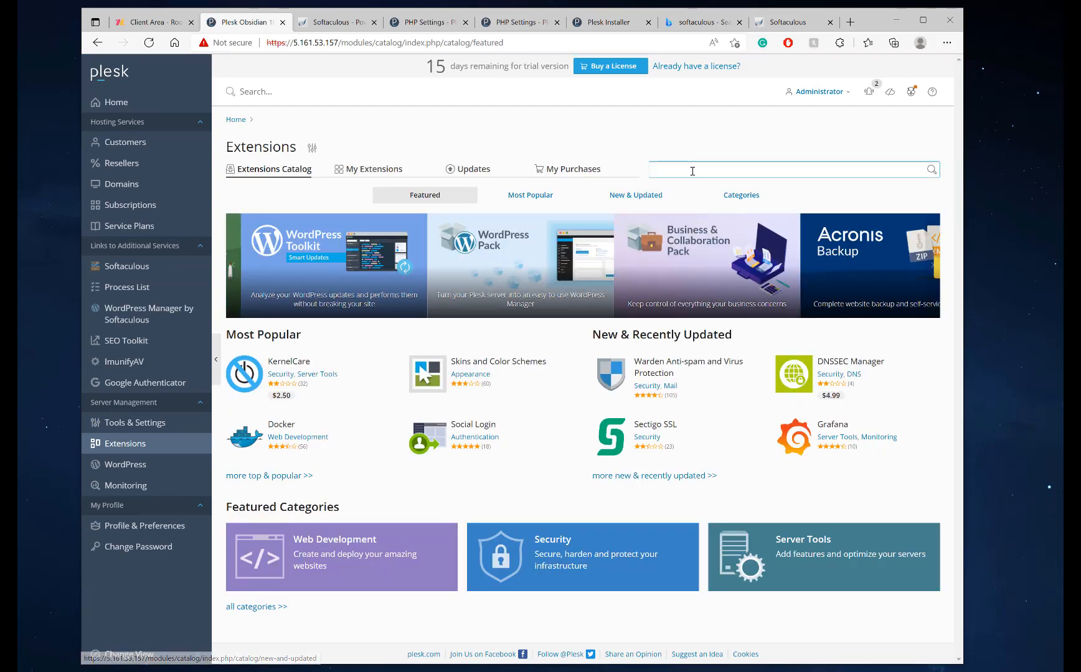
left_click(692, 171)
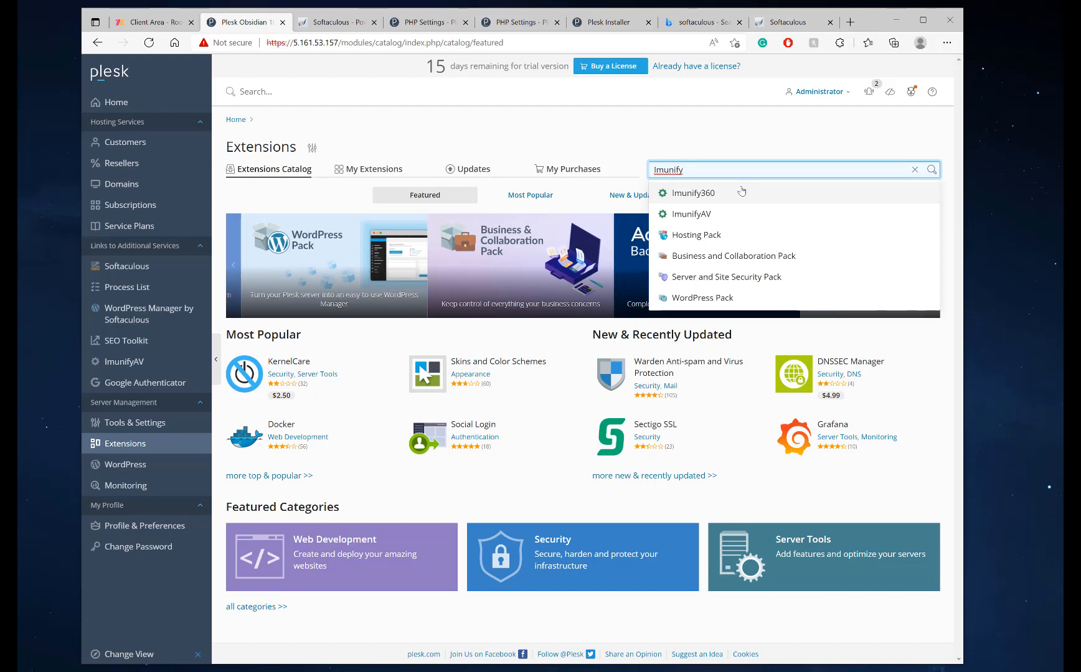
left_click(134, 367)
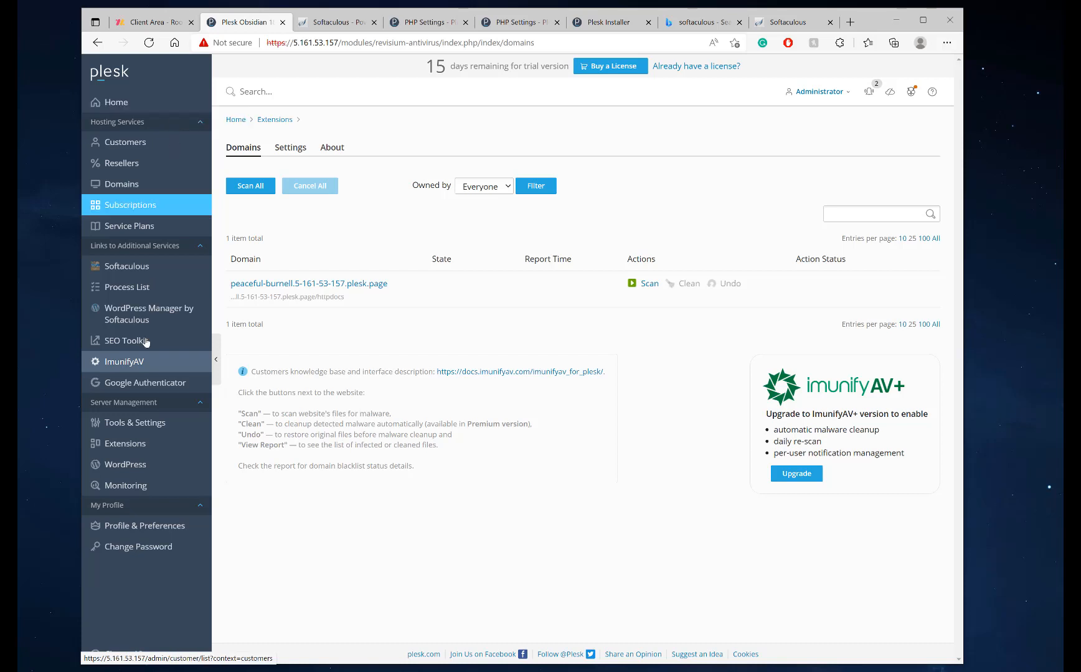
left_click(126, 448)
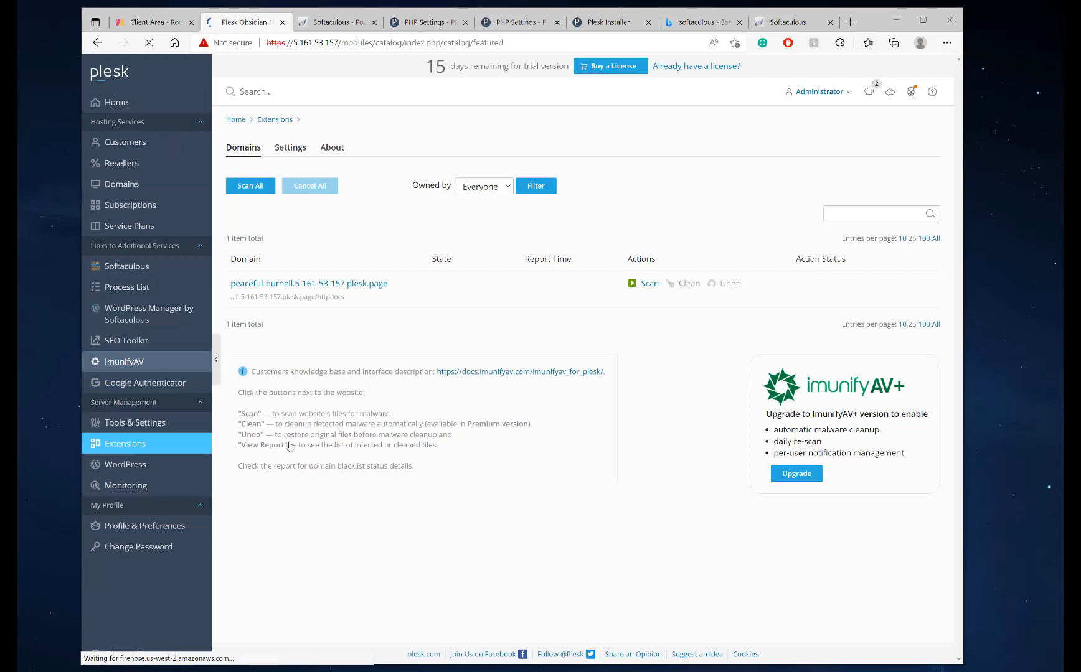
left_click(694, 165)
Open BitNinja from a 'bitn' search and preview its screenshots, including Live Logs and Console
type("bi")
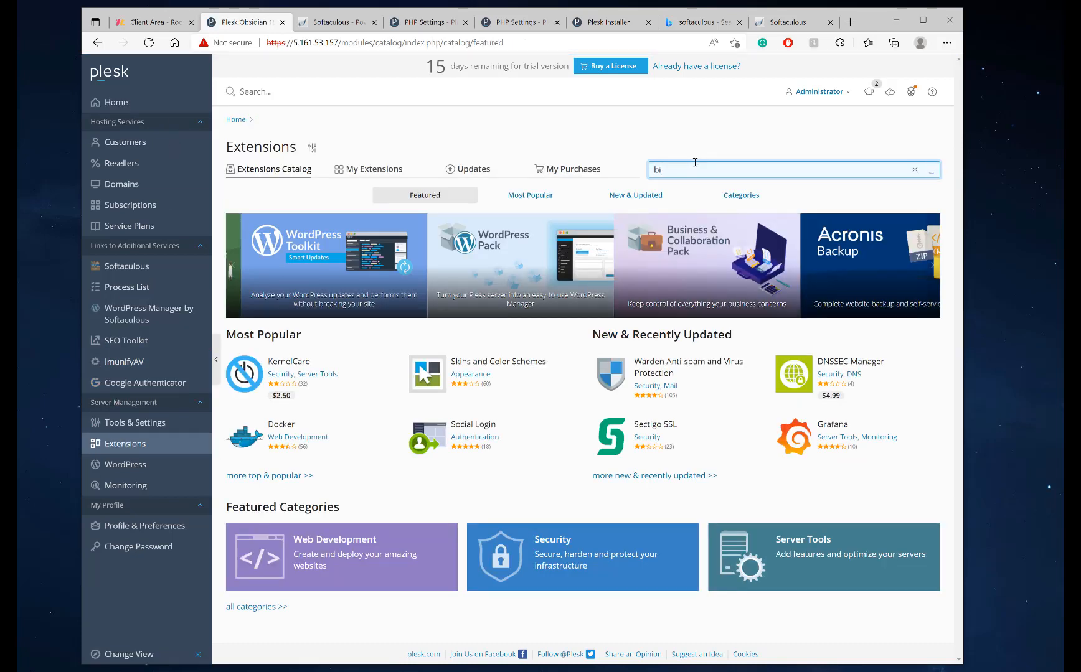
type("tn")
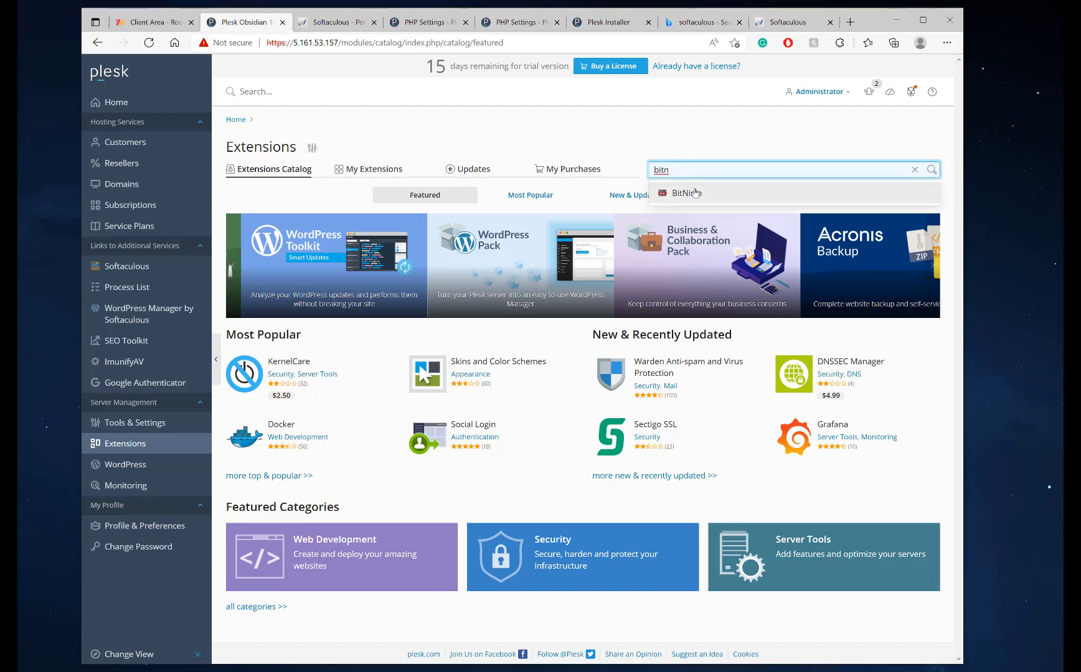
left_click(695, 193)
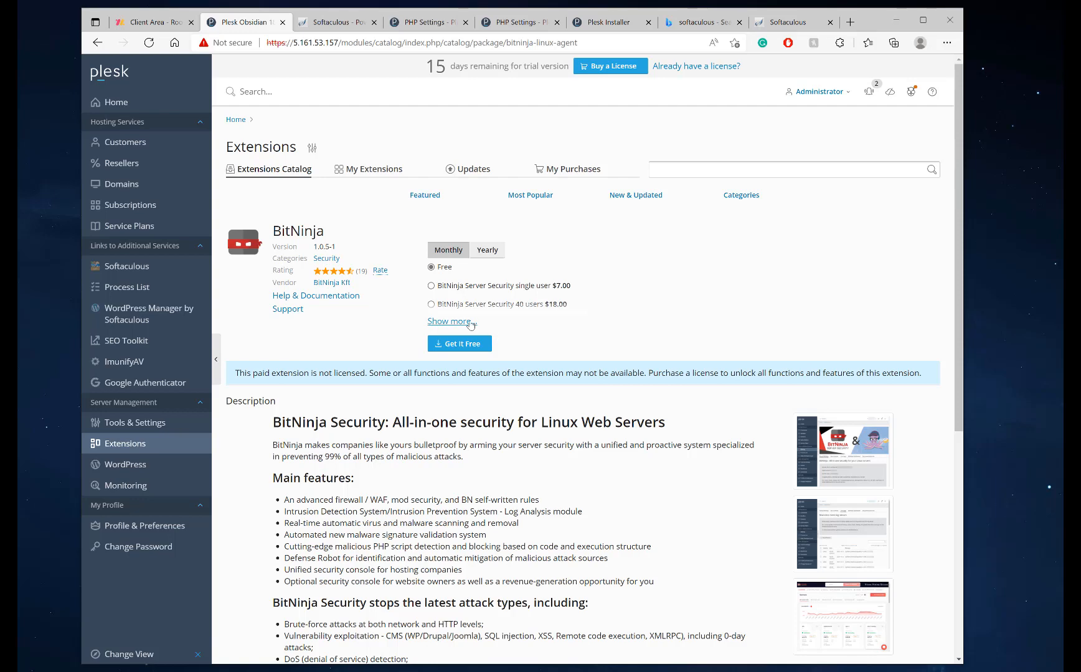
left_click(840, 475)
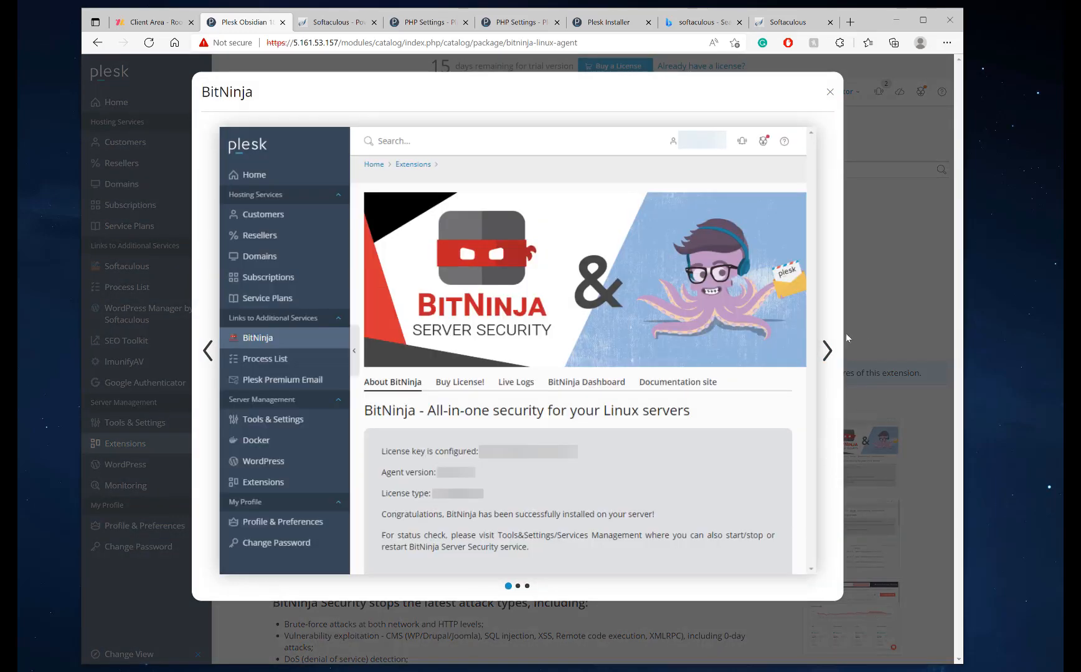
left_click(845, 332)
left_click(841, 523)
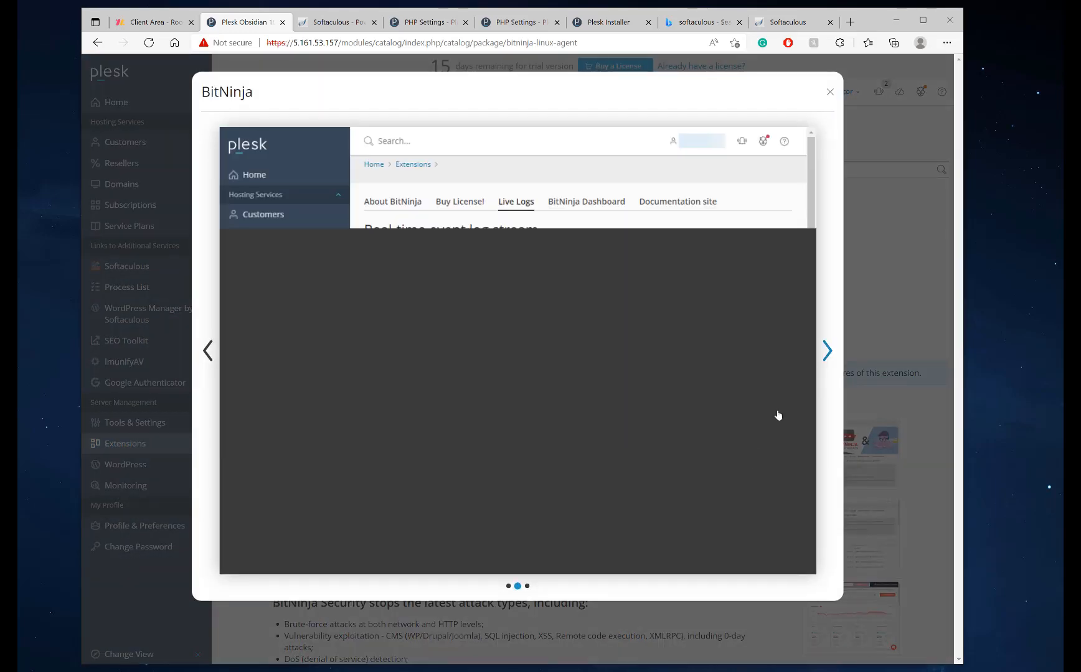
left_click(828, 355)
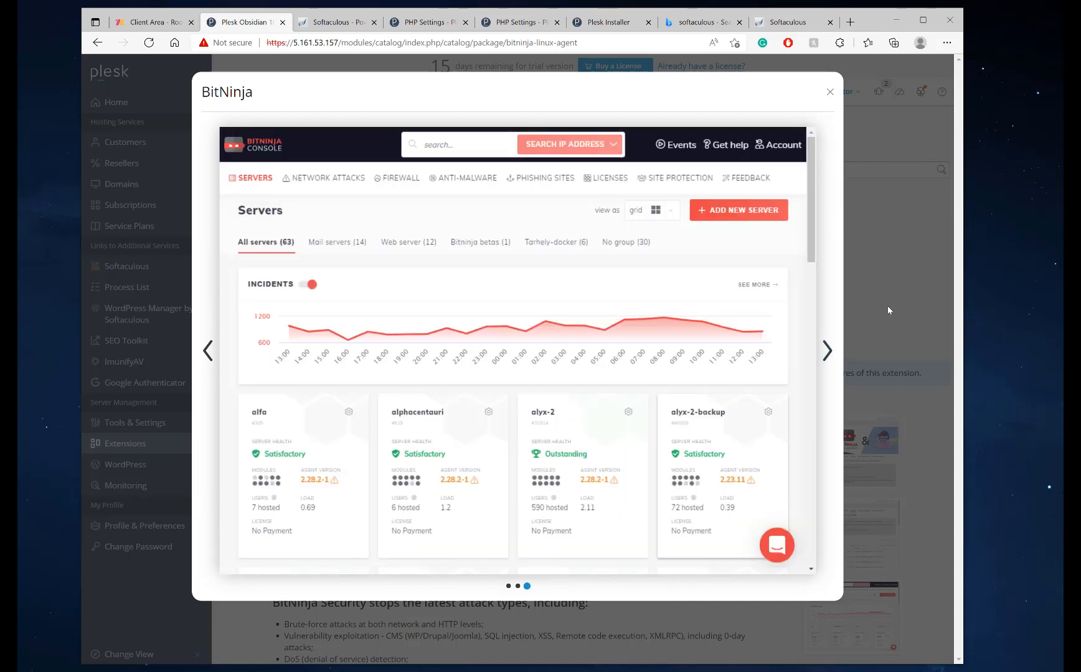
left_click(889, 308)
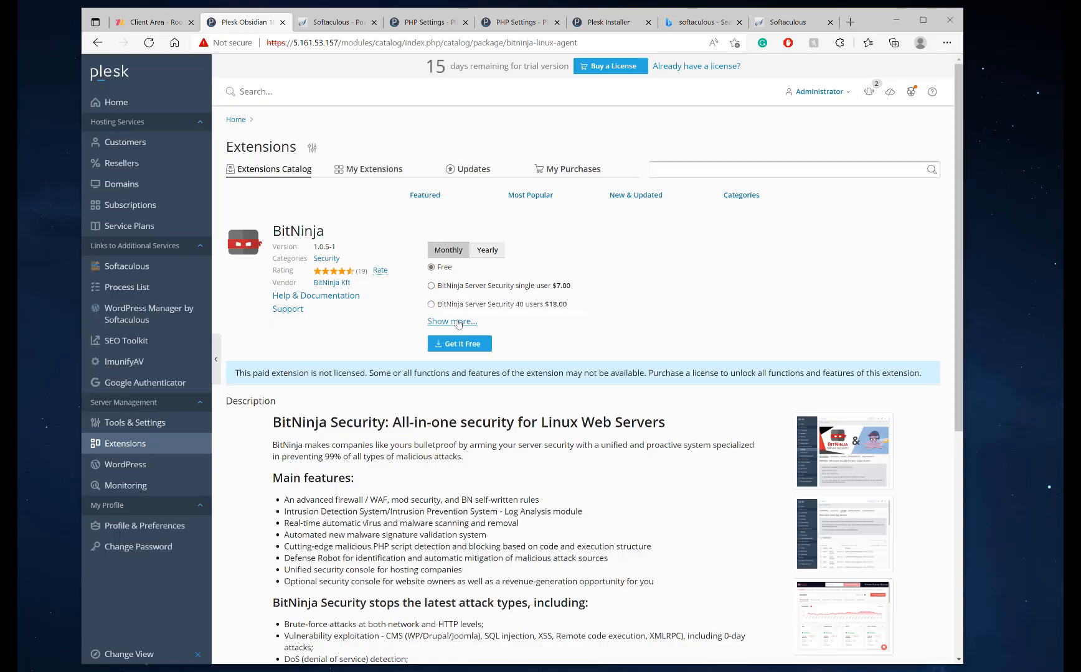
scroll(446, 376, "down", 3)
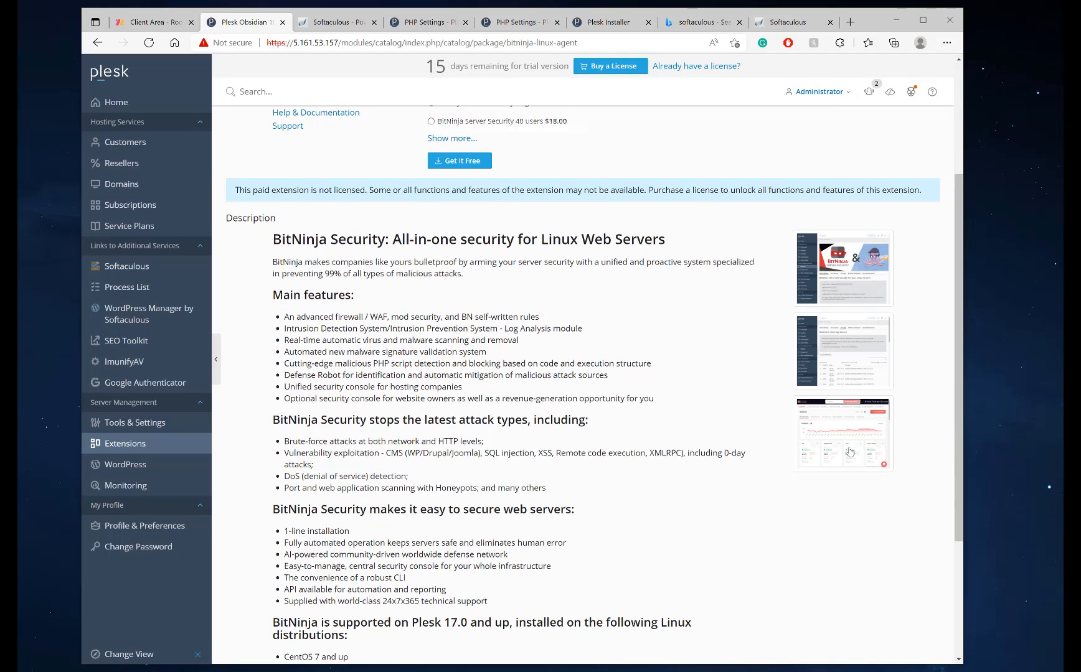
left_click(844, 434)
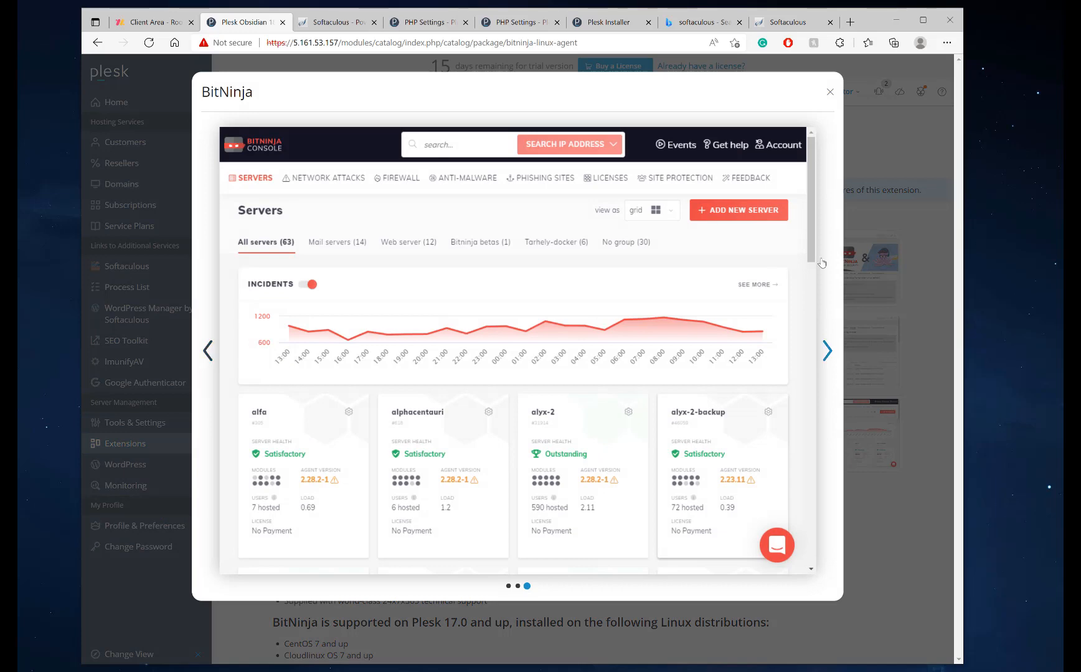
left_click(888, 211)
scroll(560, 419, "up", 3)
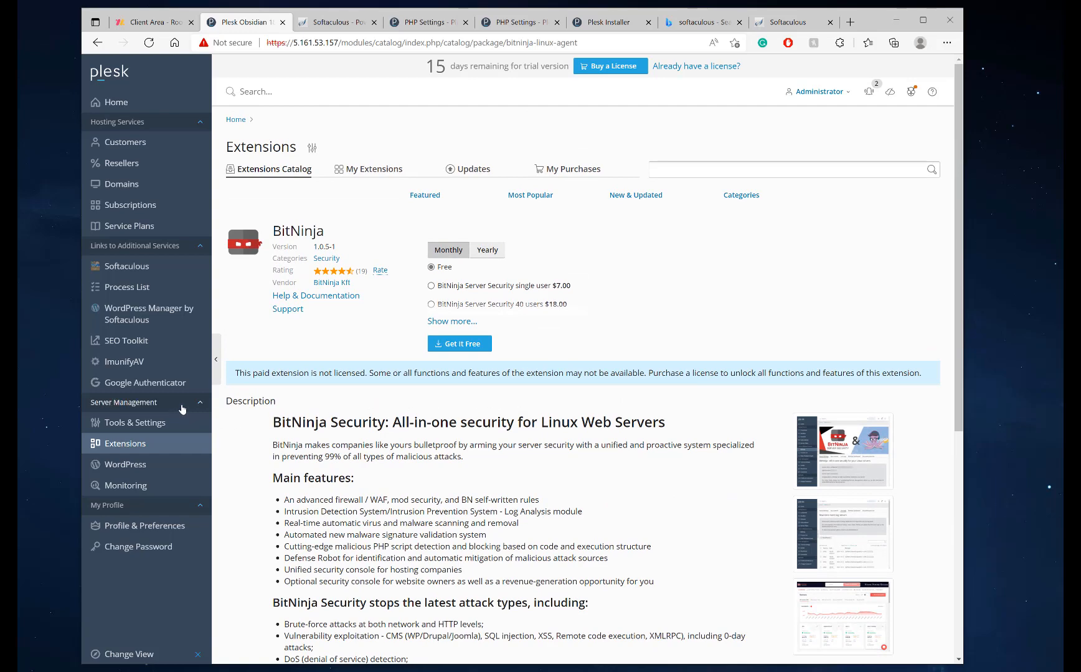
Check the Home System Overview and banned IP list, then open the ModSecurity firewall settings
left_click(149, 109)
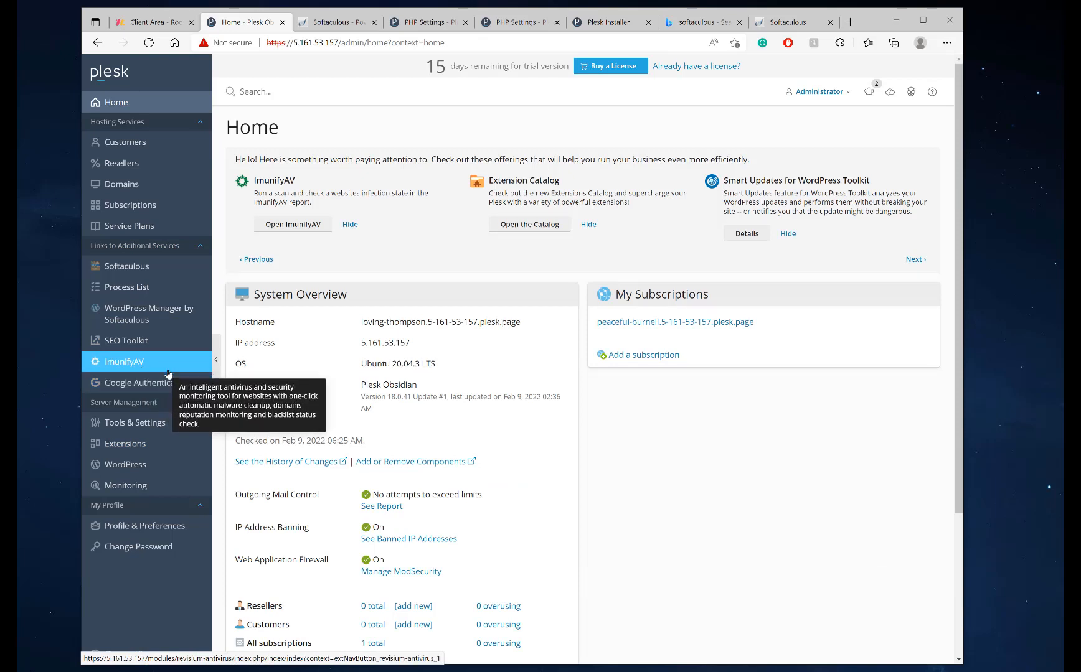
scroll(401, 404, "down", 3)
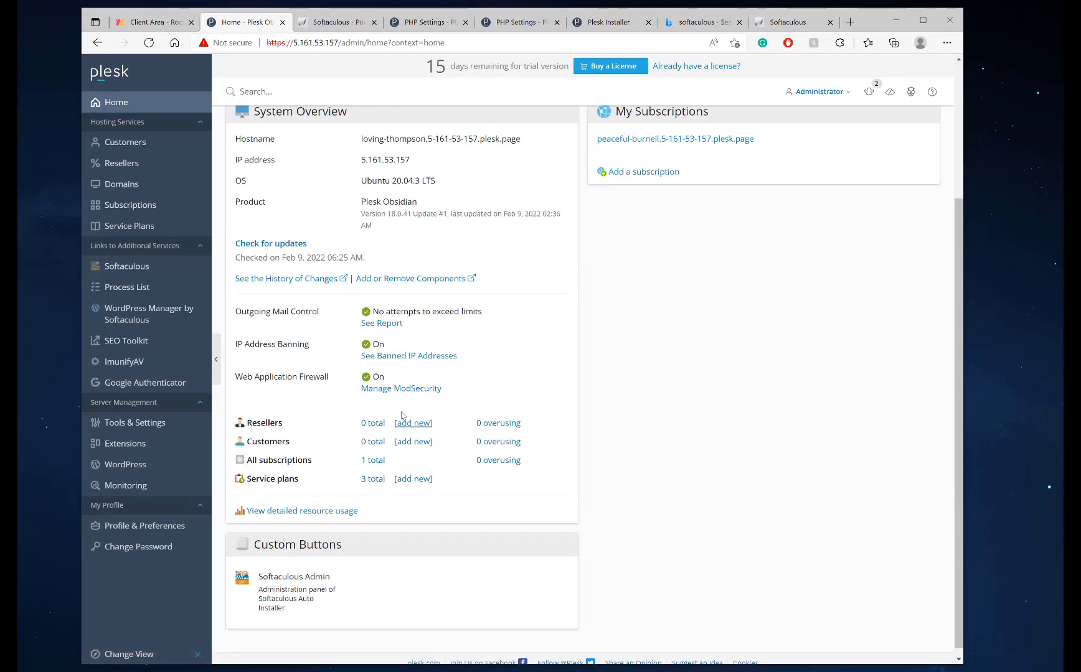
left_click(394, 356)
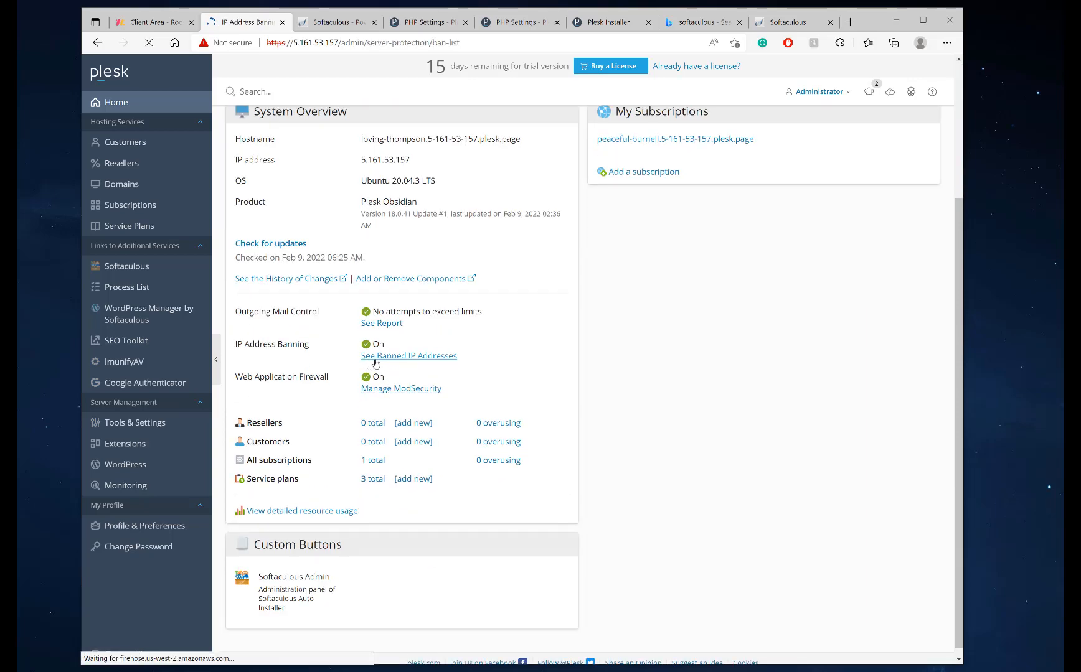
left_click(97, 46)
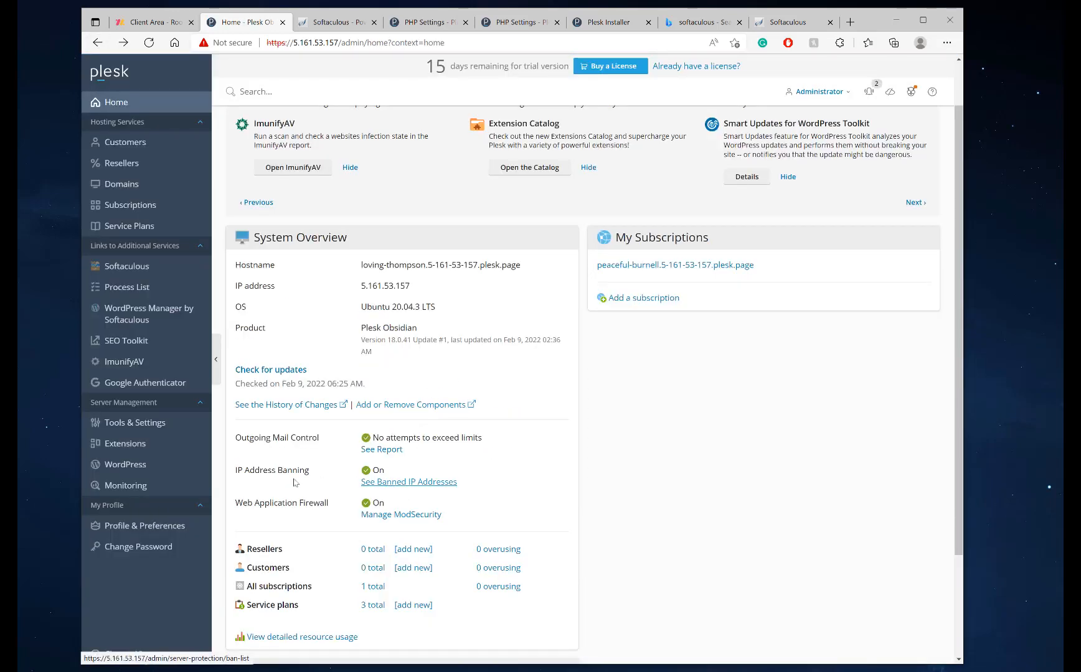
left_click_drag(234, 476, 315, 477)
left_click_drag(236, 506, 330, 508)
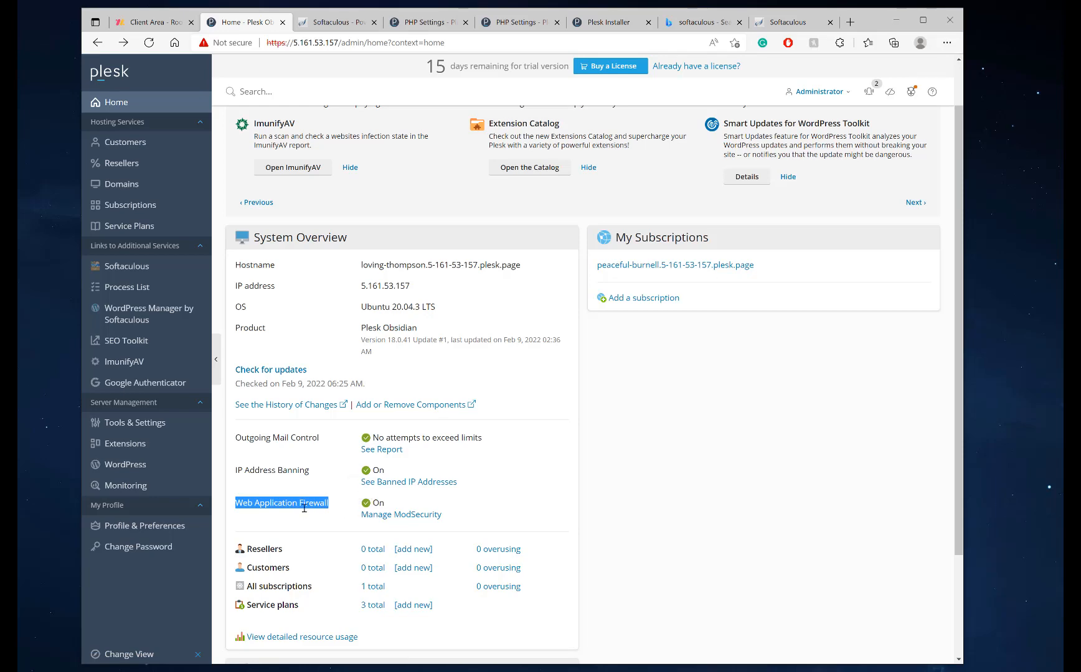
left_click_drag(337, 505, 234, 503)
left_click(382, 515)
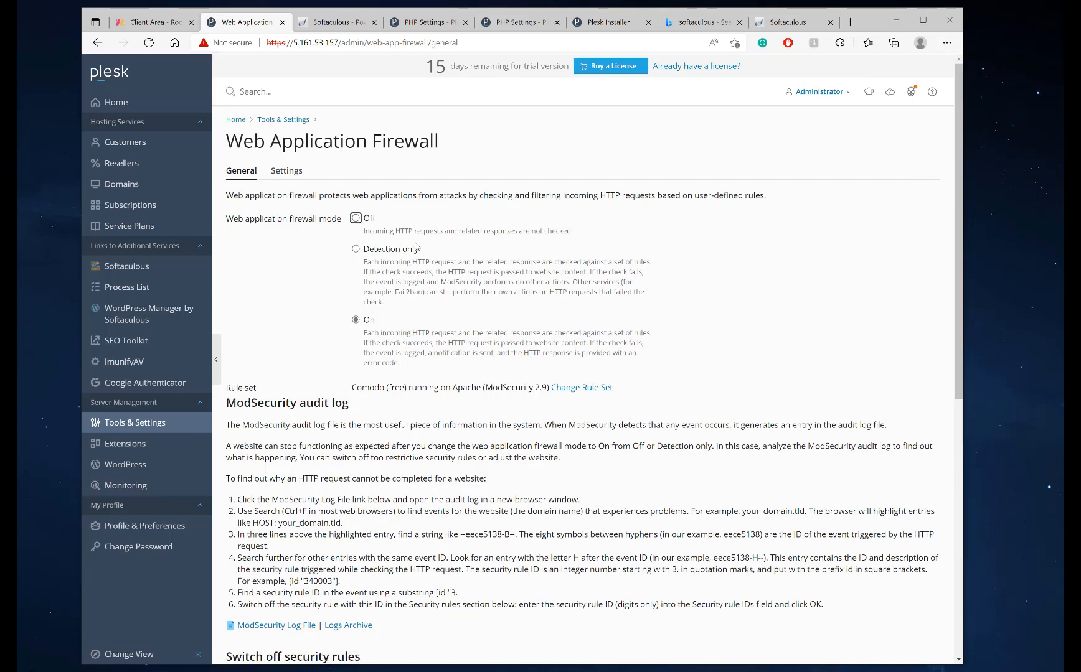
Toggle the web application firewall mode and apply it with the mode set to Off
left_click(355, 219)
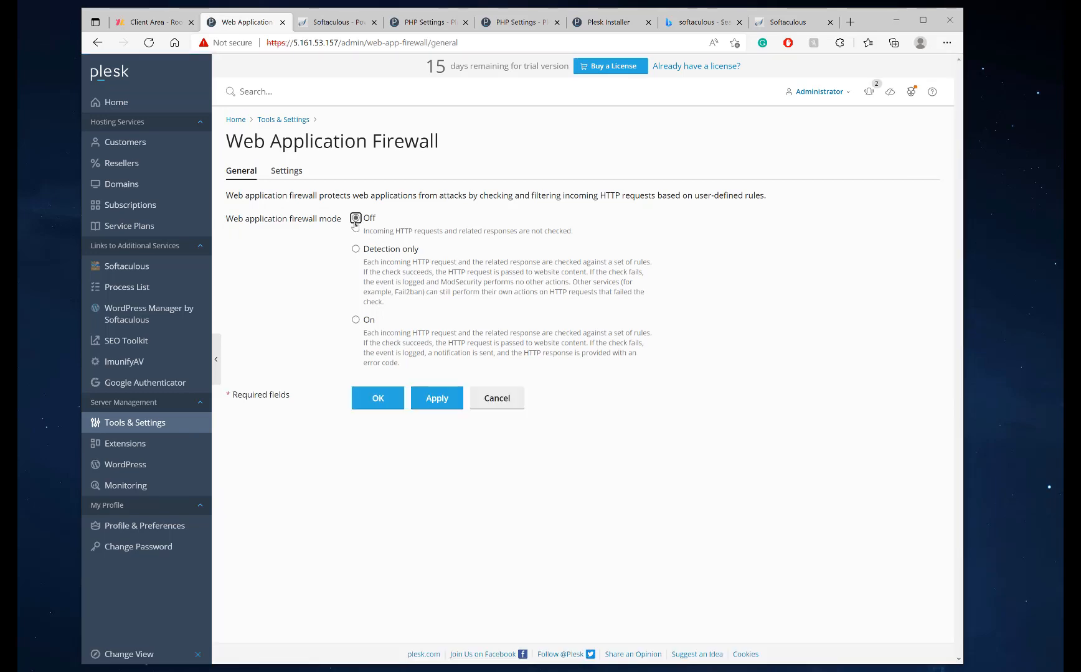
left_click(355, 320)
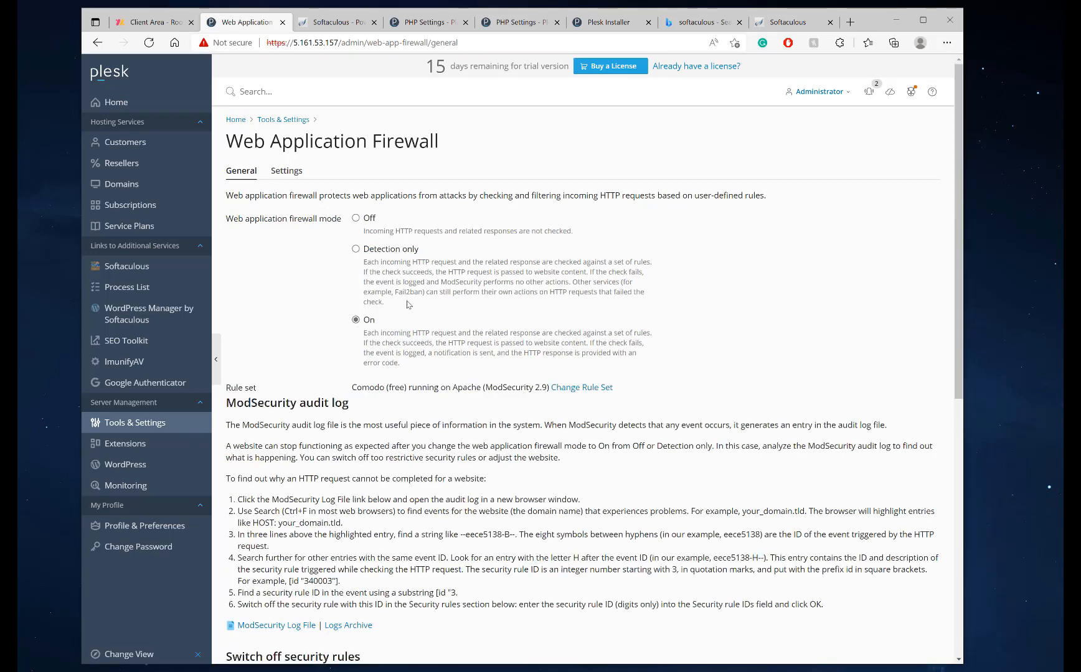
left_click(356, 219)
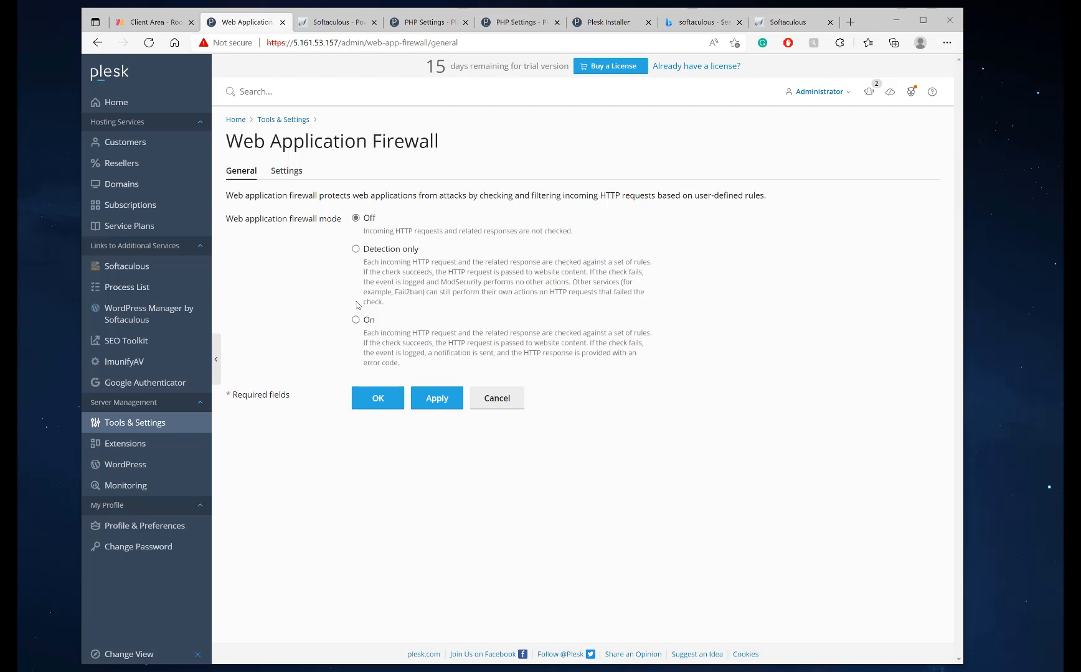
left_click(355, 321)
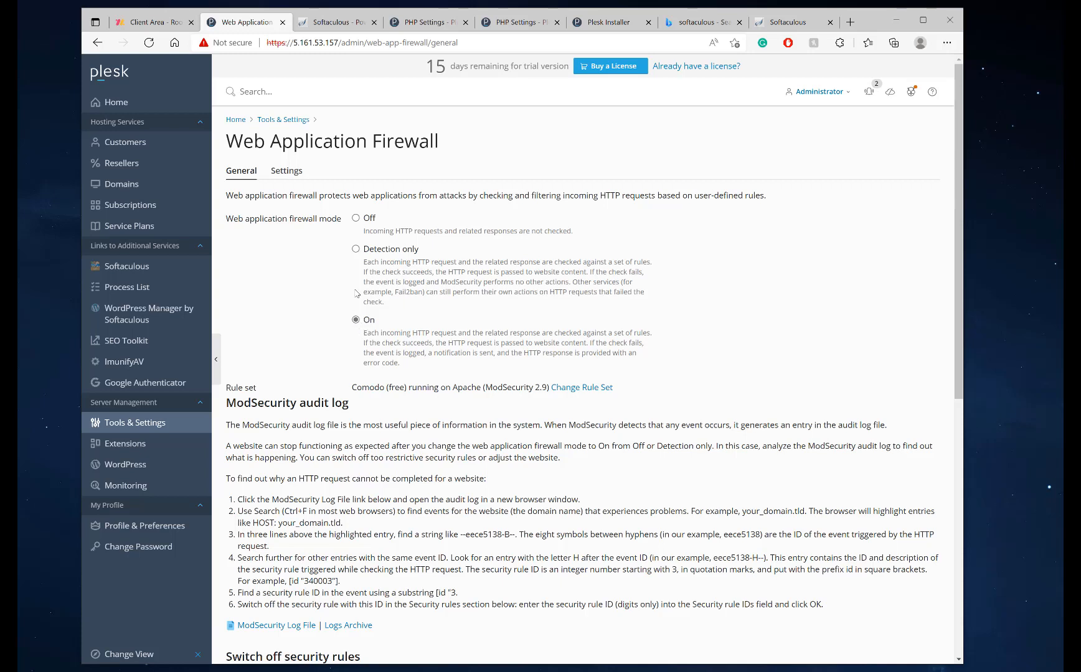
left_click(355, 219)
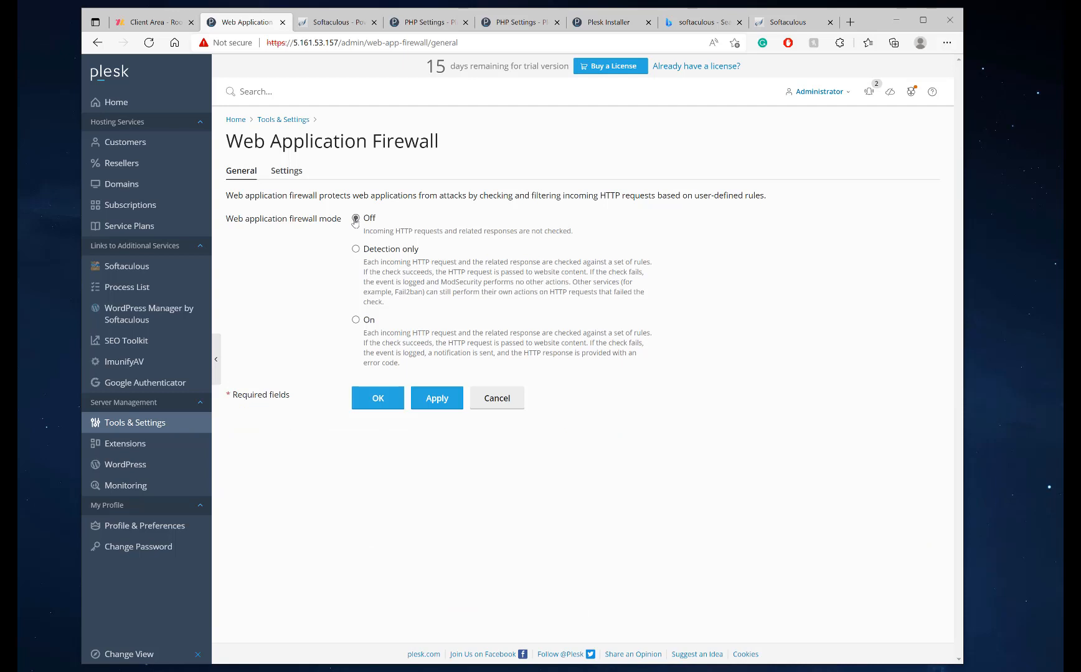
left_click(356, 320)
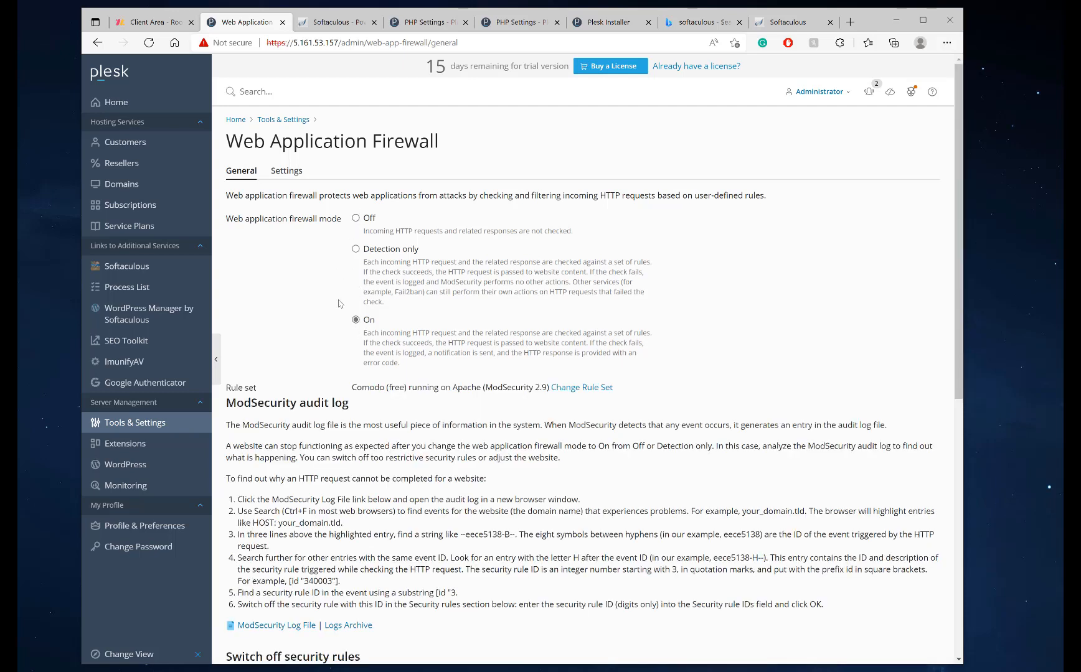
left_click(355, 219)
left_click(434, 400)
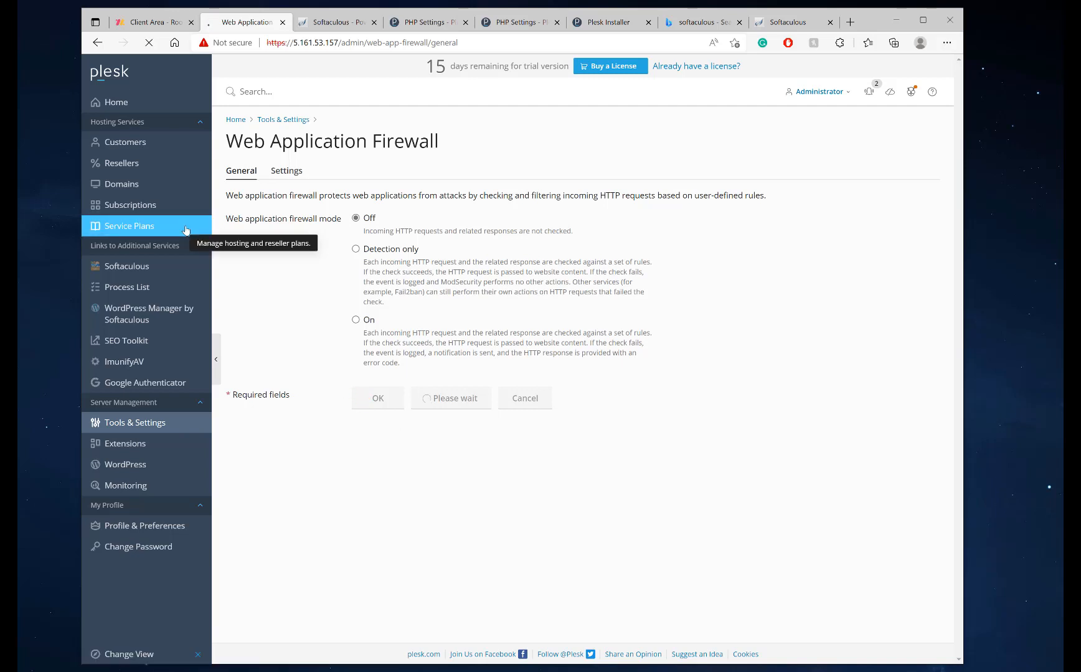
Switch the firewall back On with the Comodo rule set and save the settings
left_click(356, 324)
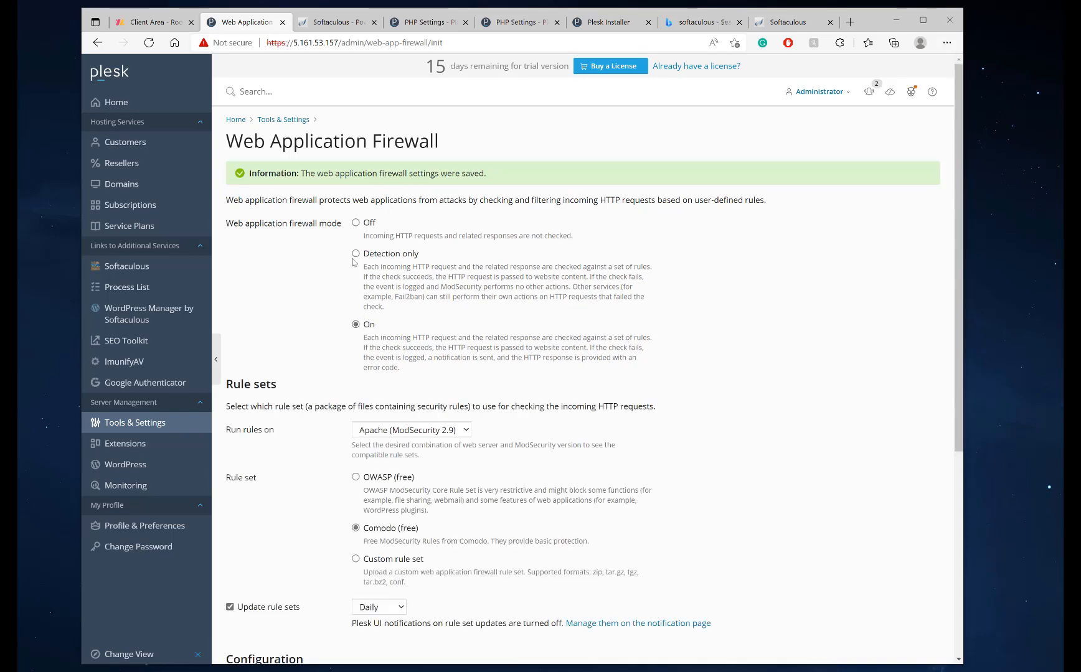
scroll(434, 456, "down", 5)
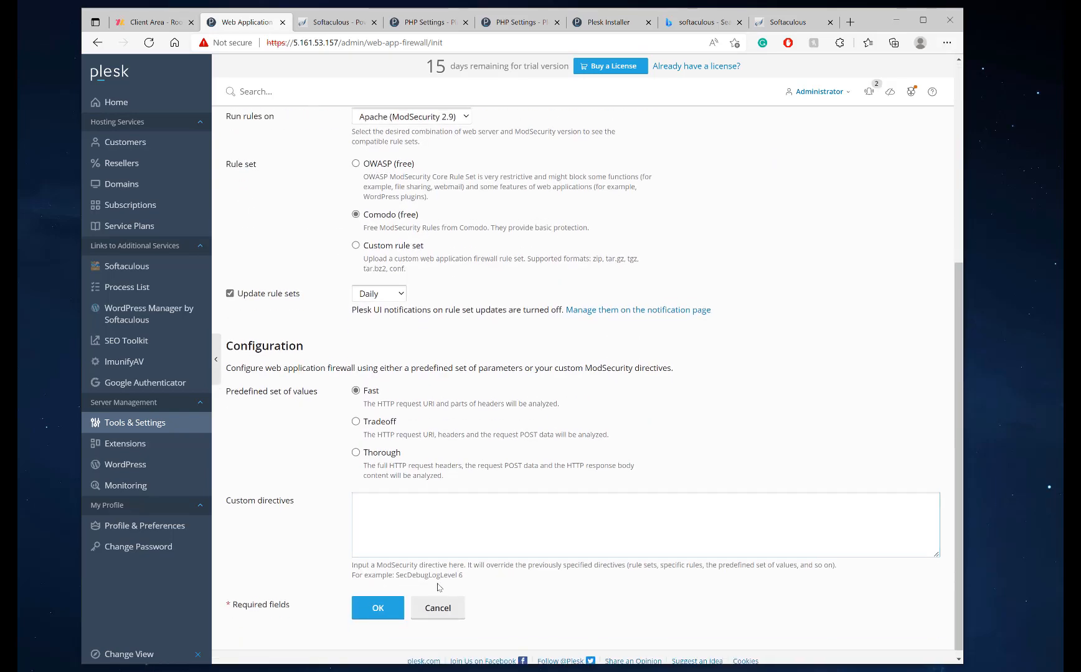
scroll(322, 417, "up", 5)
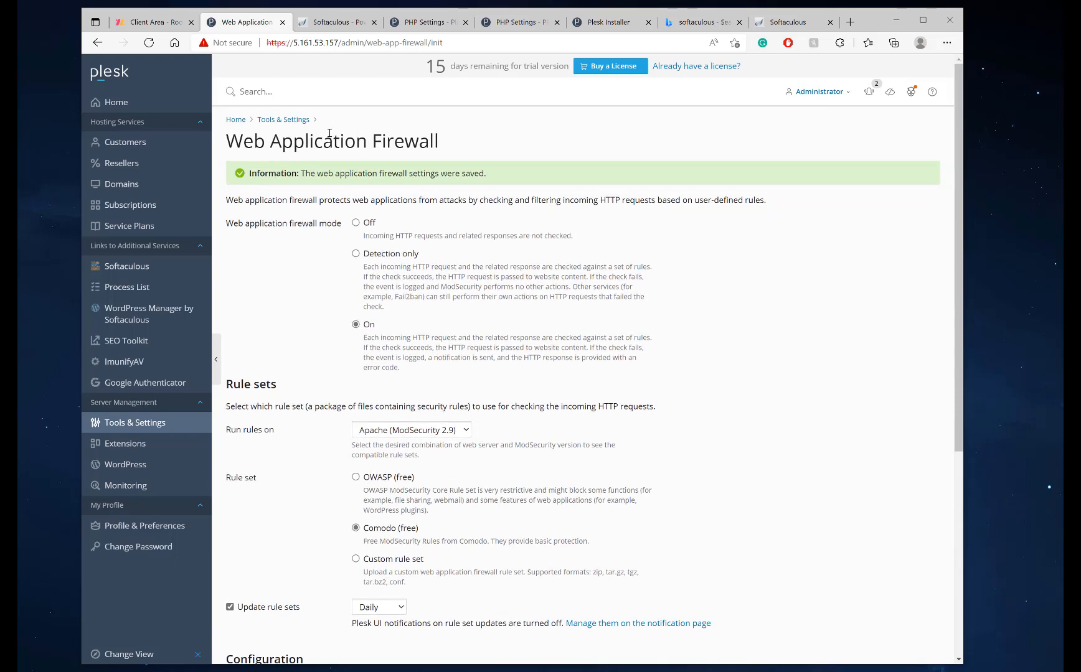
scroll(368, 473, "down", 5)
left_click(379, 602)
scroll(487, 291, "down", 5)
left_click(376, 602)
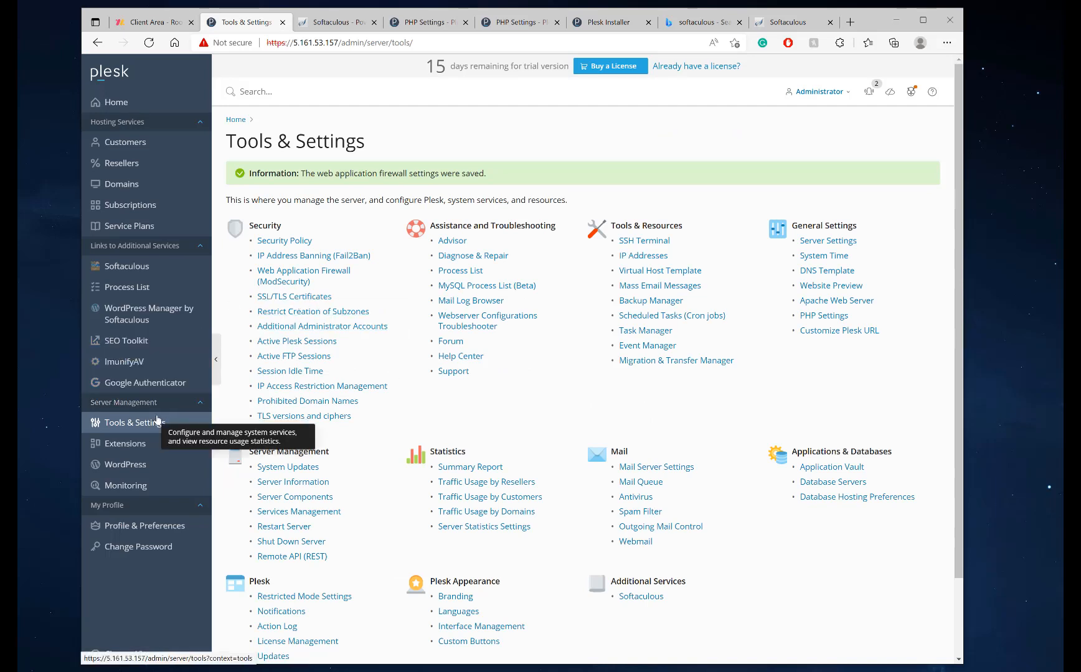
Open IP Address Banning from Home's System Overview to list the 5 banned IPs and their jails
left_click(148, 109)
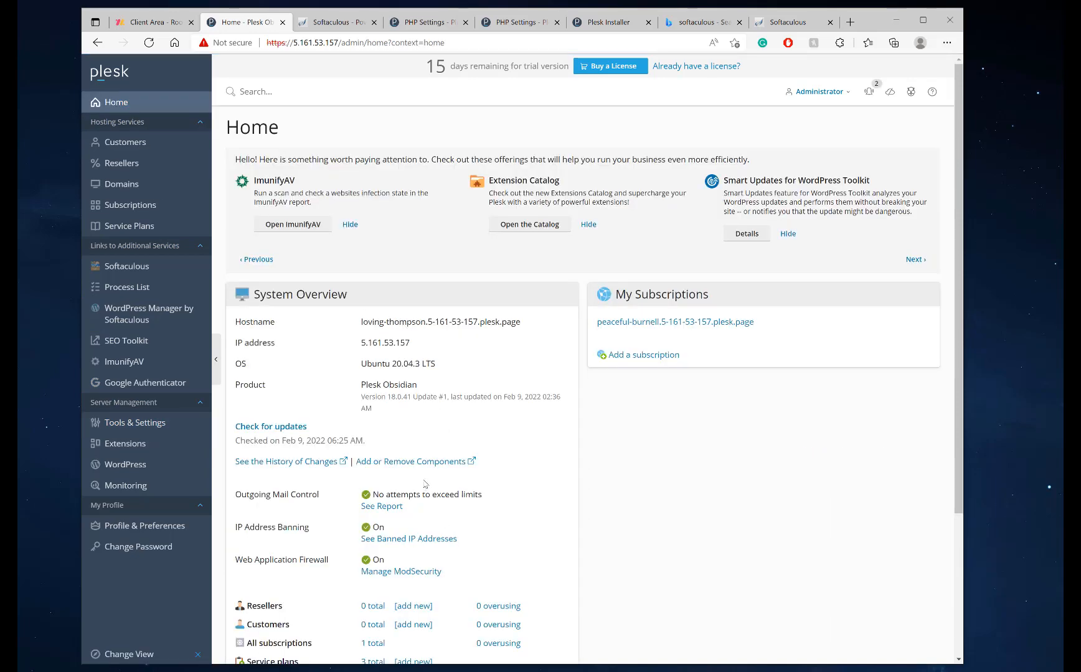
scroll(425, 485, "down", 3)
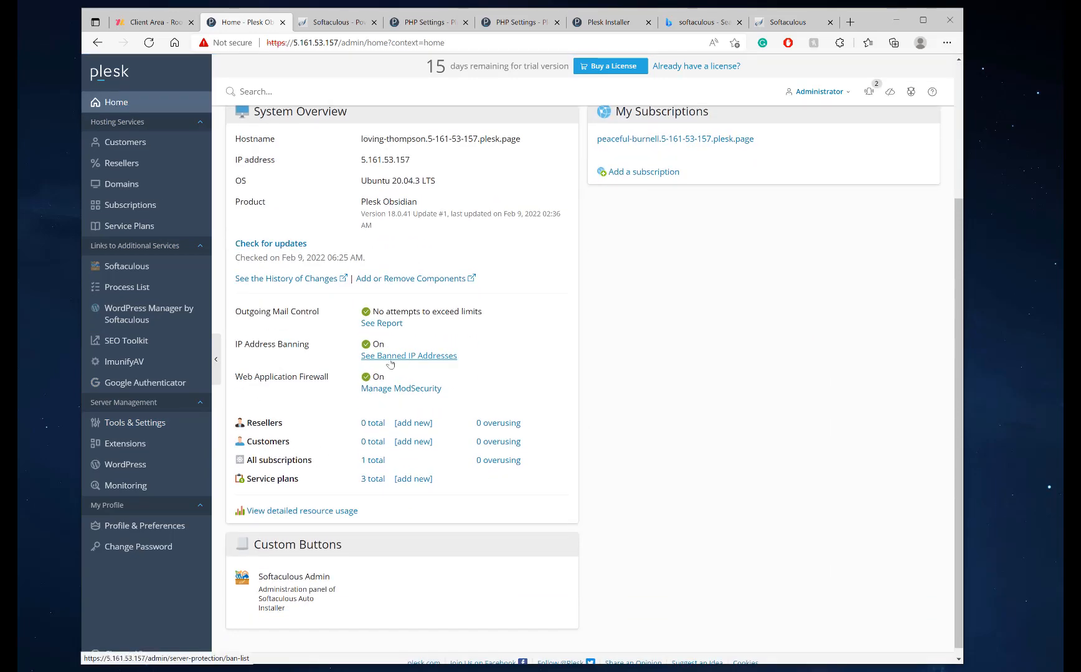
left_click(387, 362)
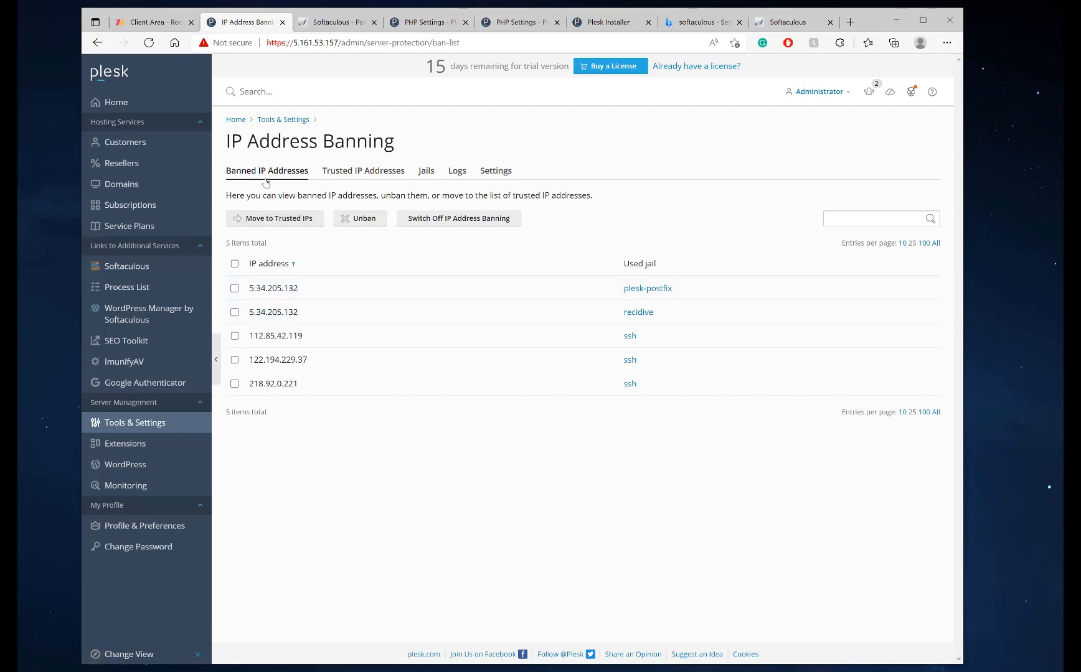
Review the Trusted IP Addresses and Add Trusted IP form, search 'whatsmyip', then return Home
left_click(366, 173)
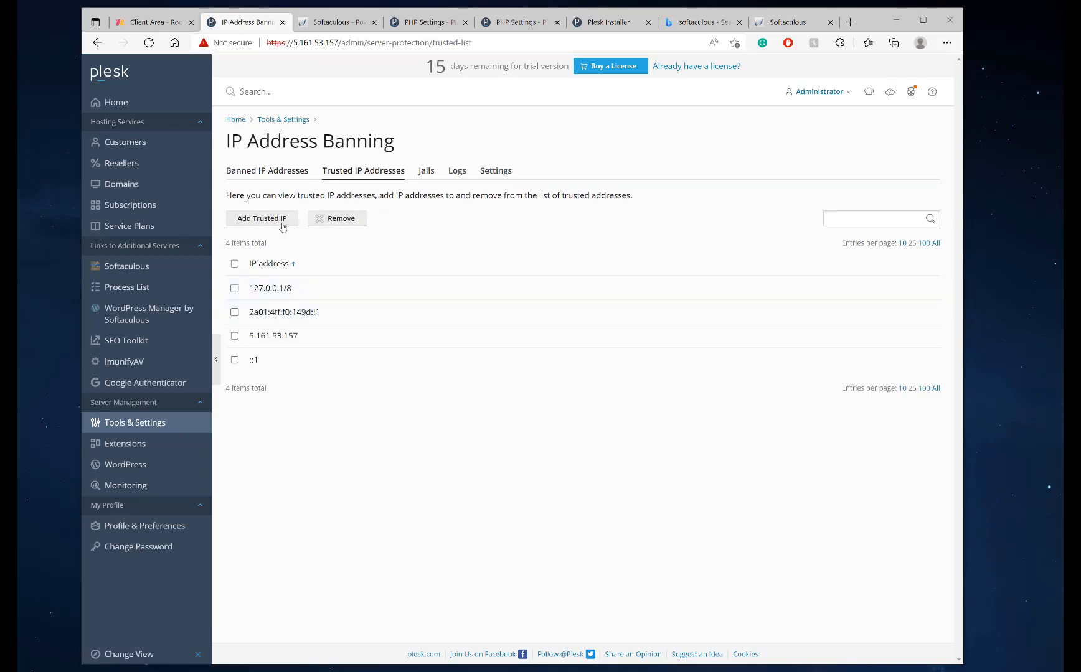
left_click(281, 223)
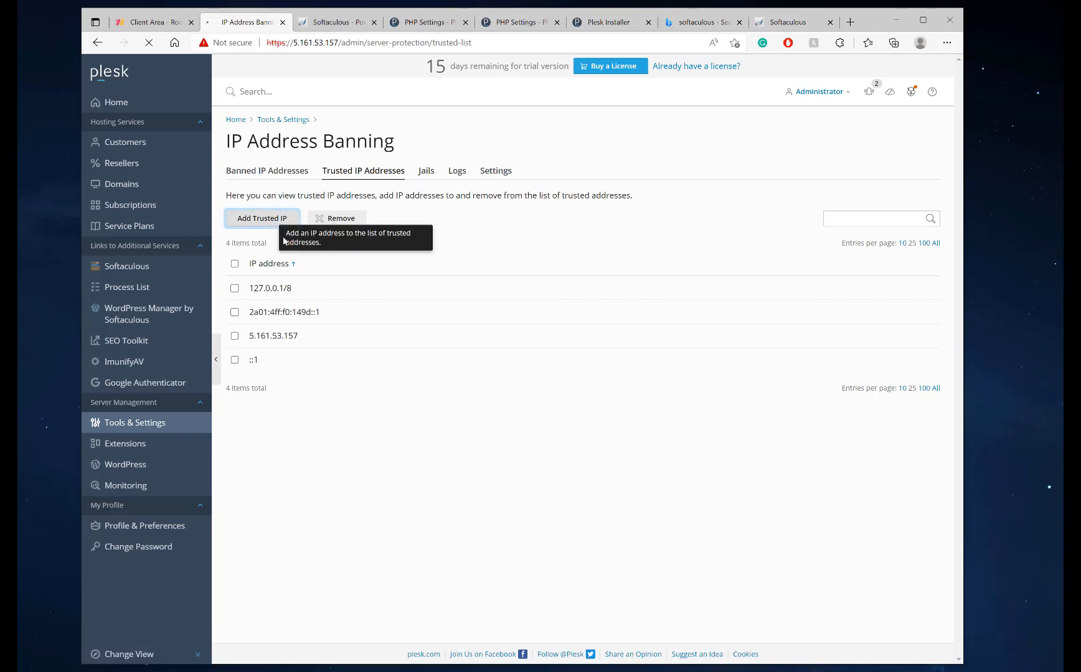
left_click(850, 22)
type("whatsmyip")
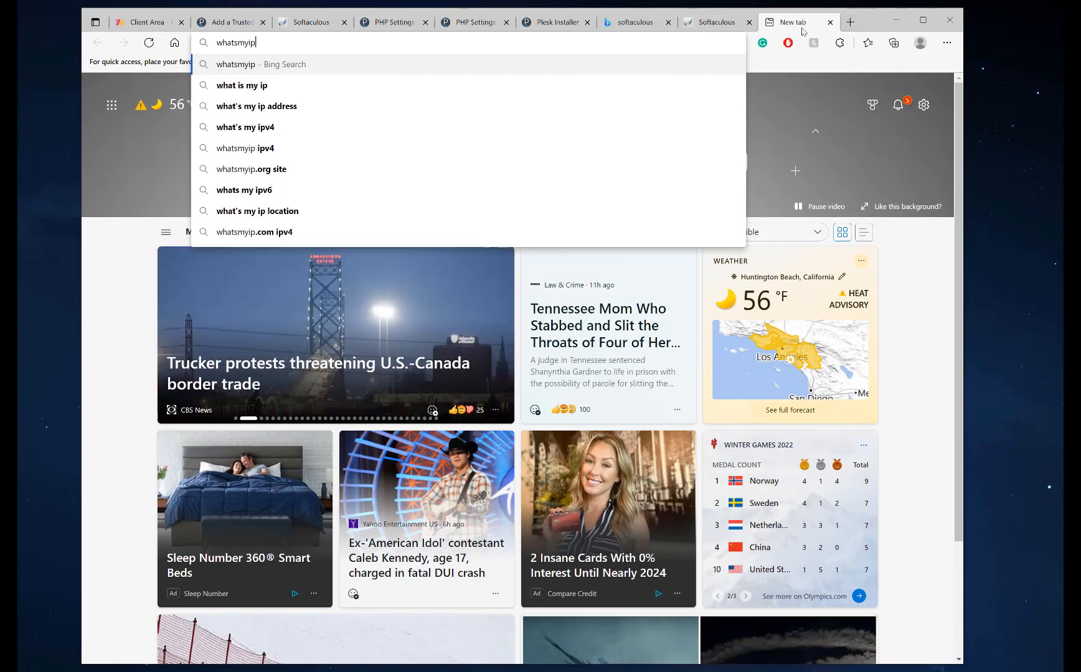
left_click(829, 22)
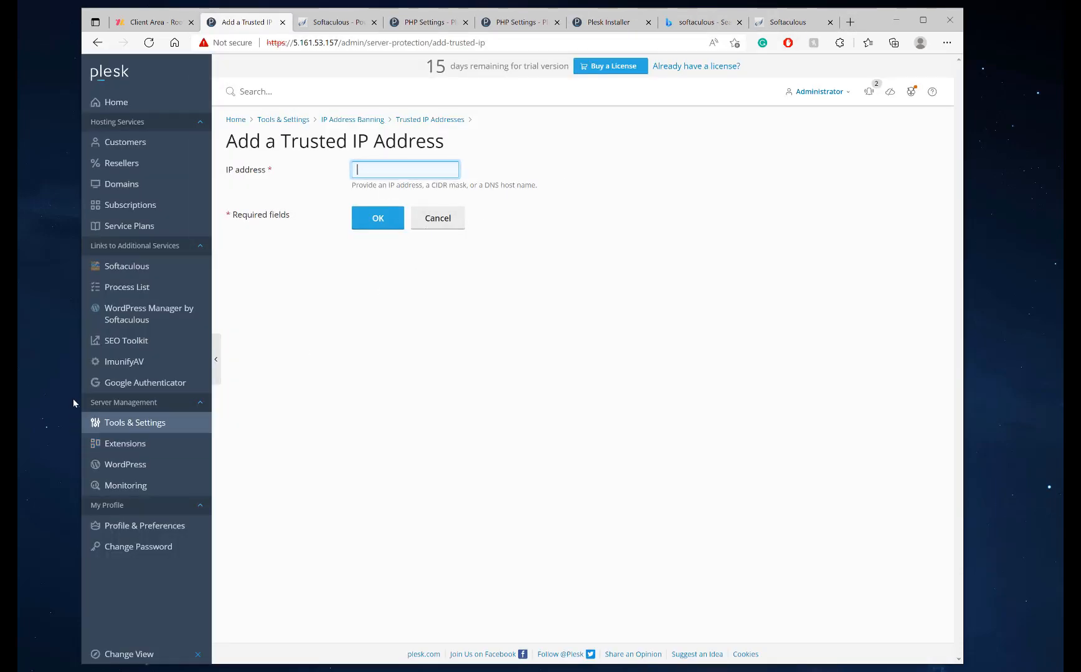
left_click(159, 105)
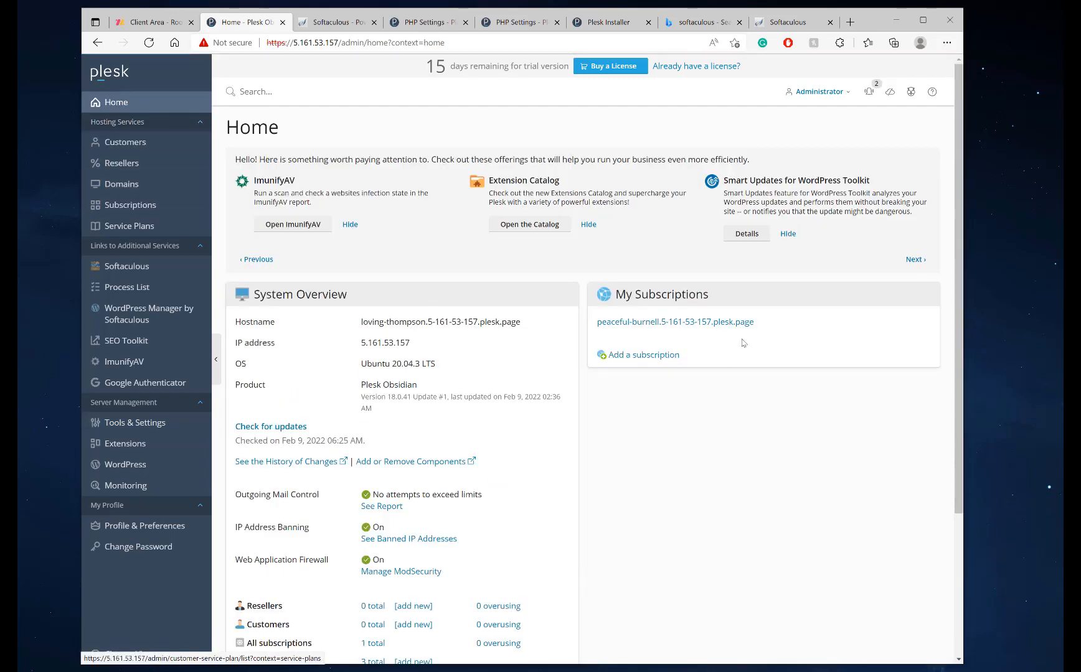
Open Monitoring and enable the built-in server monitoring
scroll(582, 374, "down", 3)
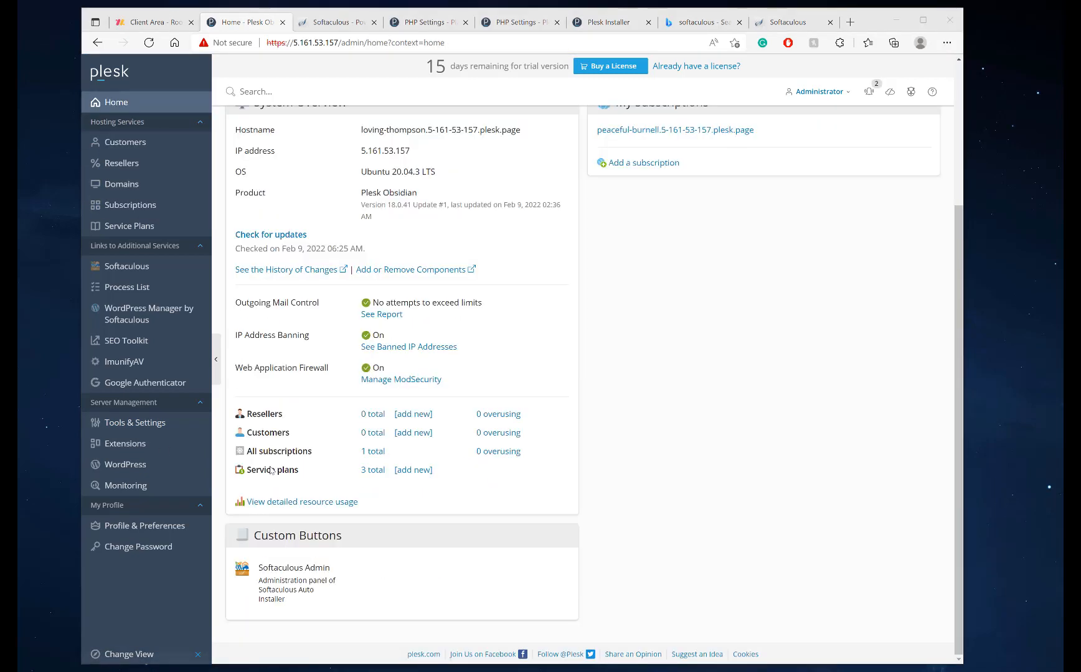
left_click(145, 487)
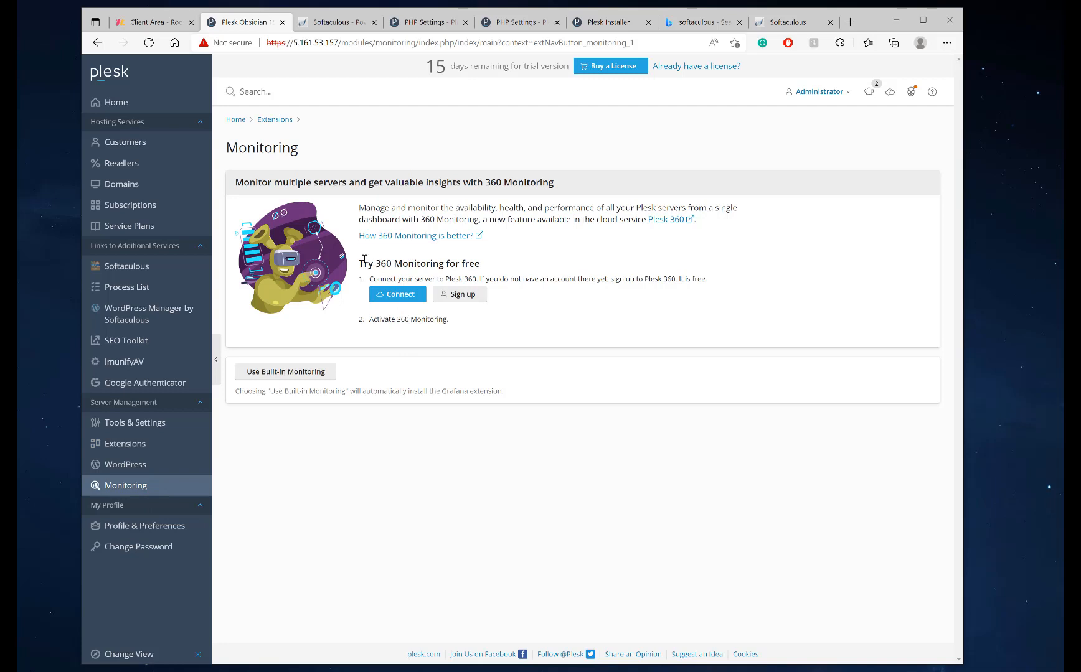
triple_click(481, 264)
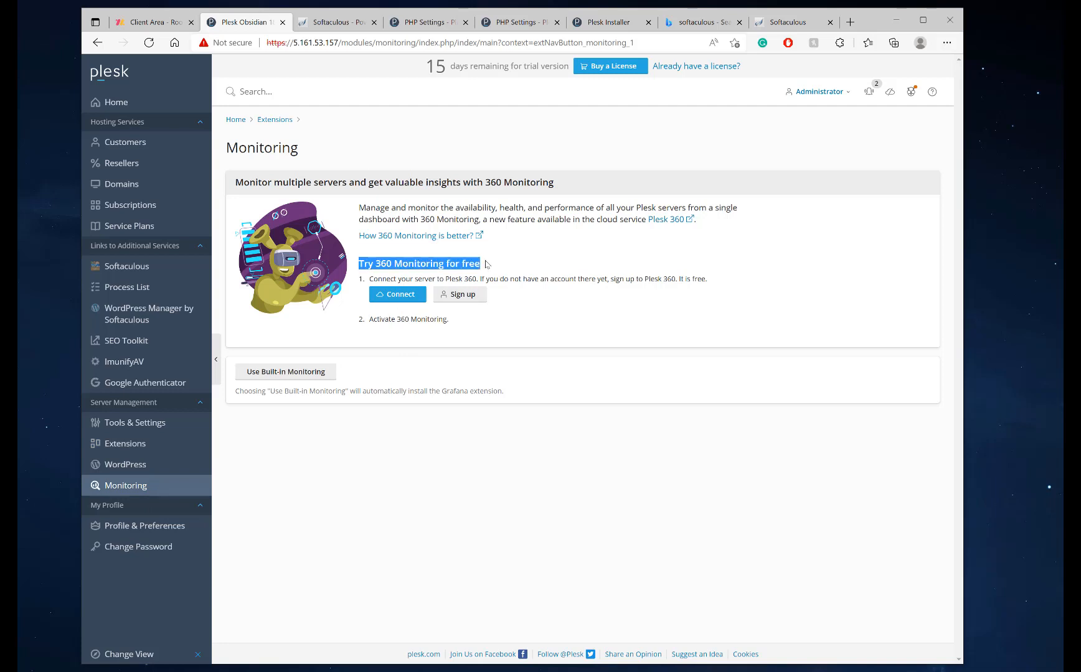
left_click(487, 265)
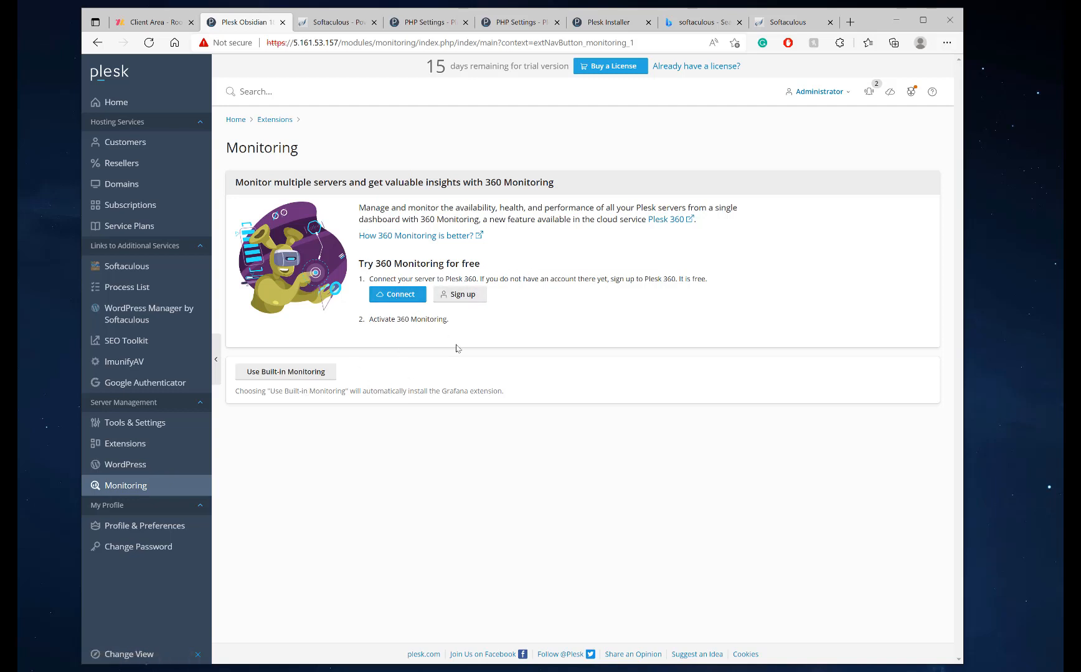
left_click(294, 380)
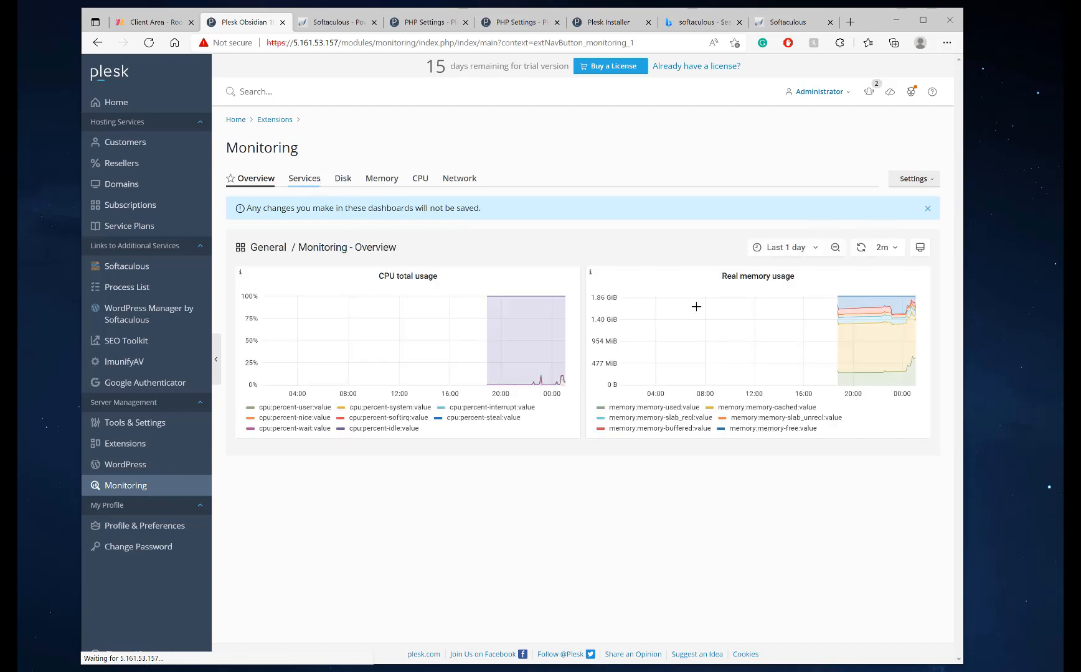
Browse the Services, Disk, Memory, CPU and Network dashboards, then go to Tools & Settings
left_click(305, 179)
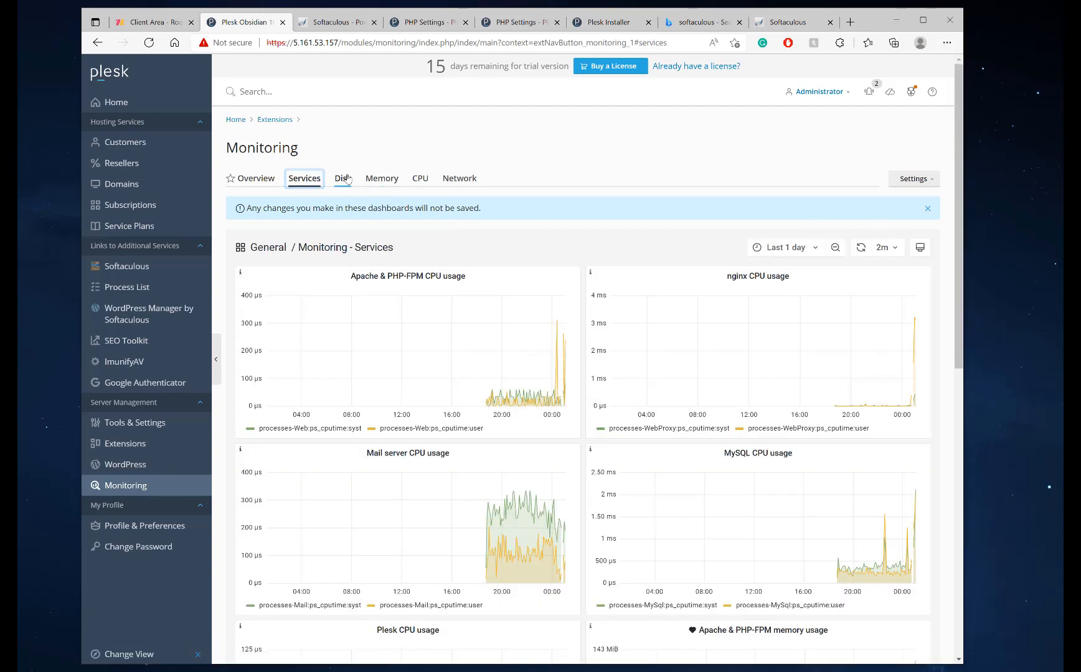
left_click(342, 178)
left_click(381, 178)
left_click(420, 178)
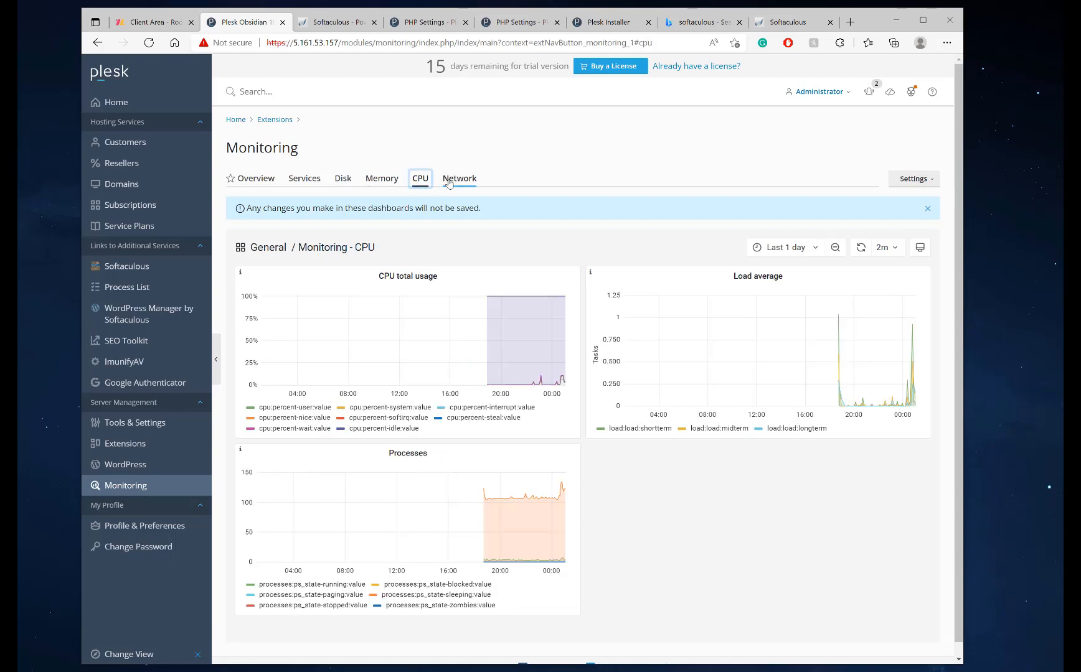
left_click(460, 178)
left_click(381, 178)
left_click(305, 178)
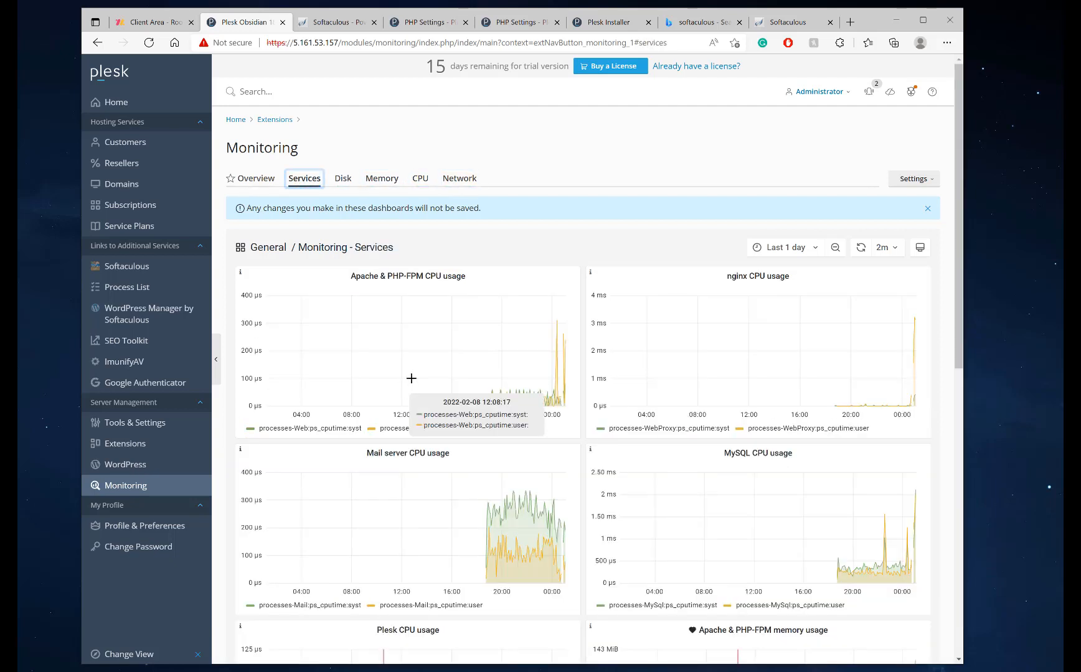
left_click(264, 176)
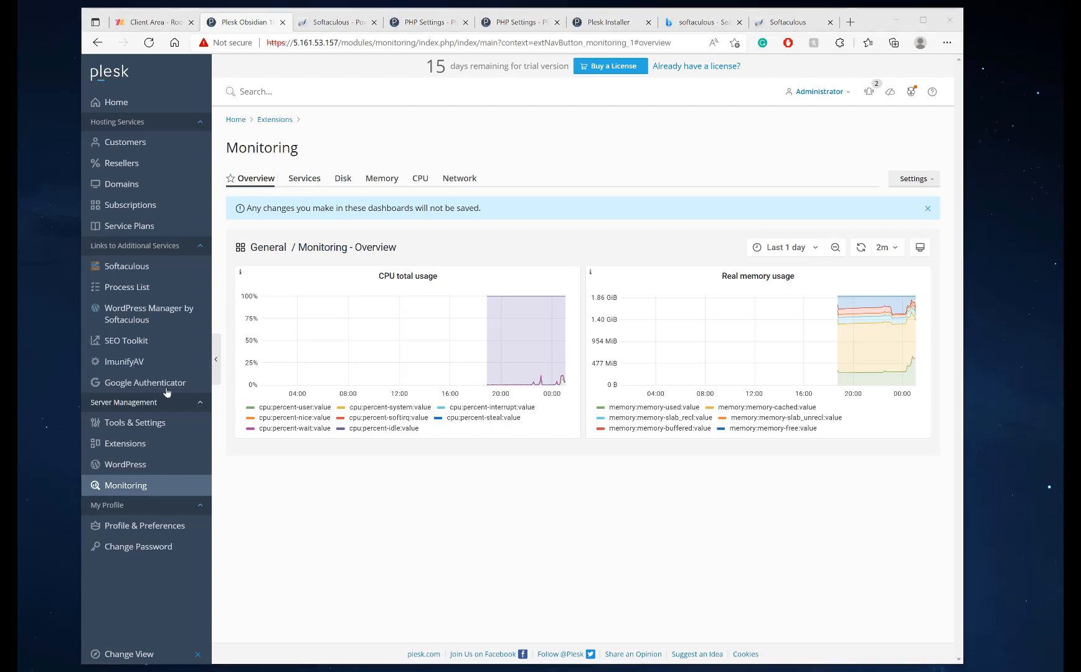
left_click(148, 423)
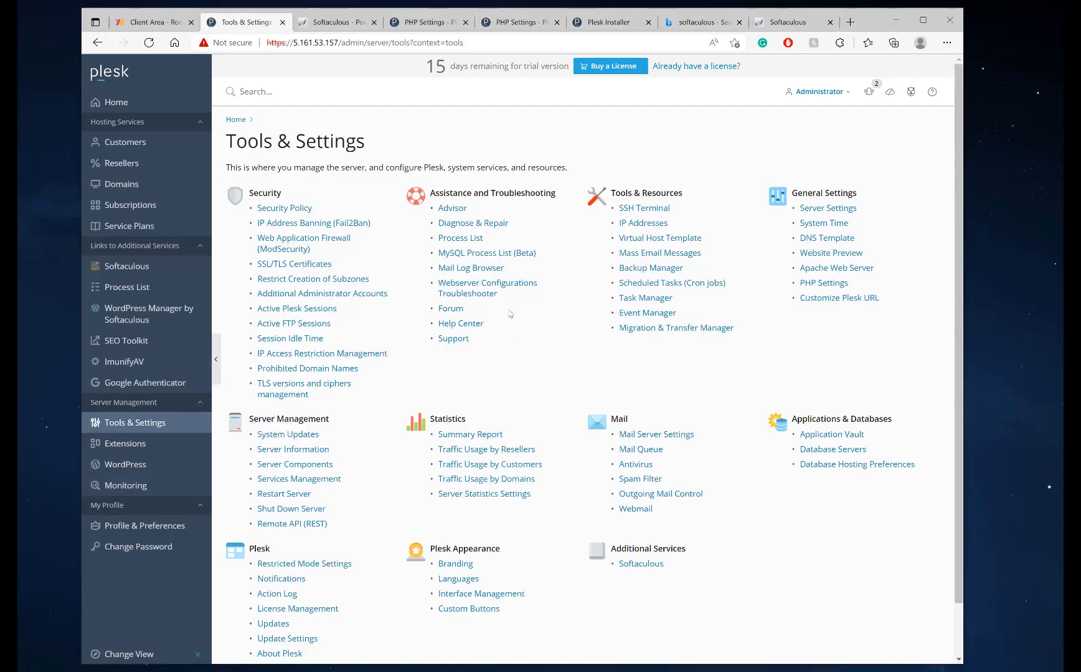
Turn on Apache piped logs and apply the settings, then go to Service Plans
left_click(836, 271)
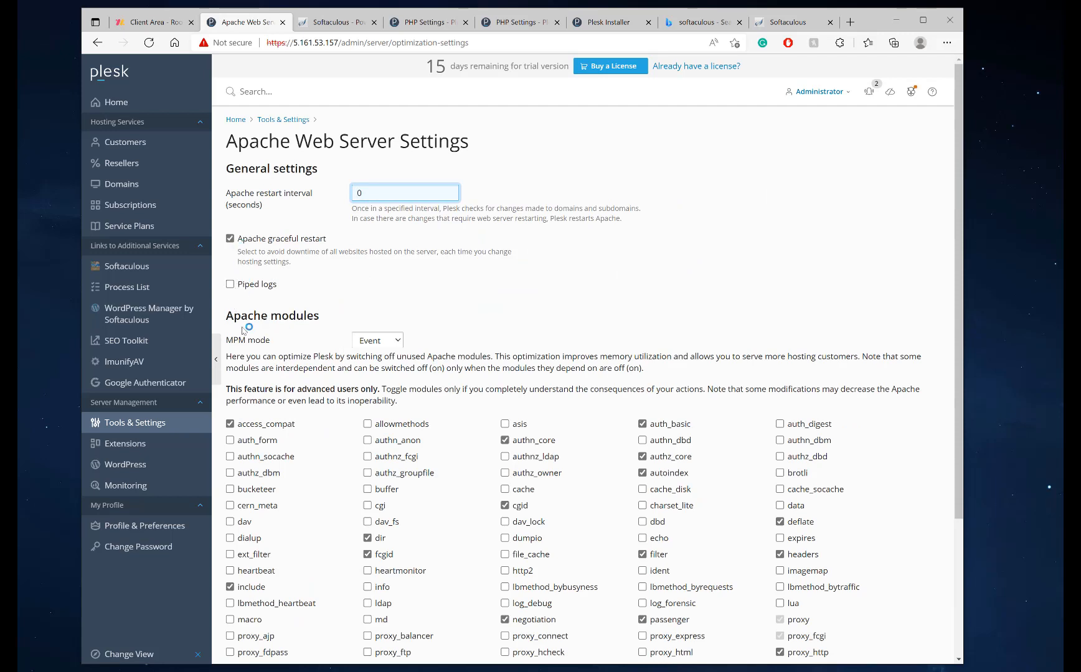
left_click(230, 286)
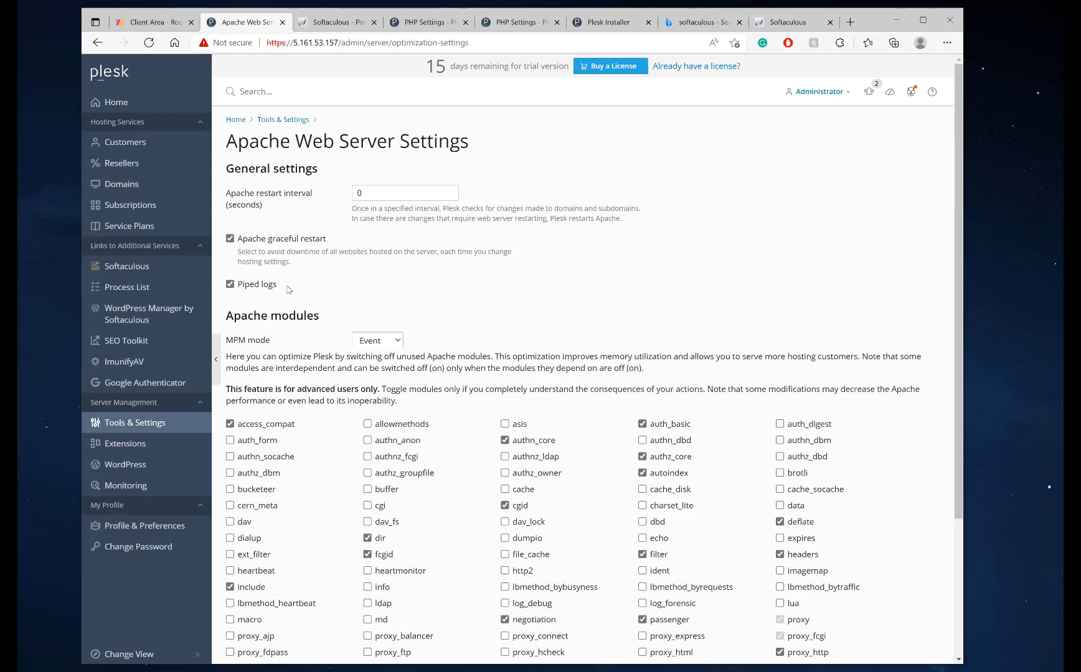
scroll(286, 290, "down", 3)
scroll(281, 297, "up", 3)
scroll(266, 294, "down", 3)
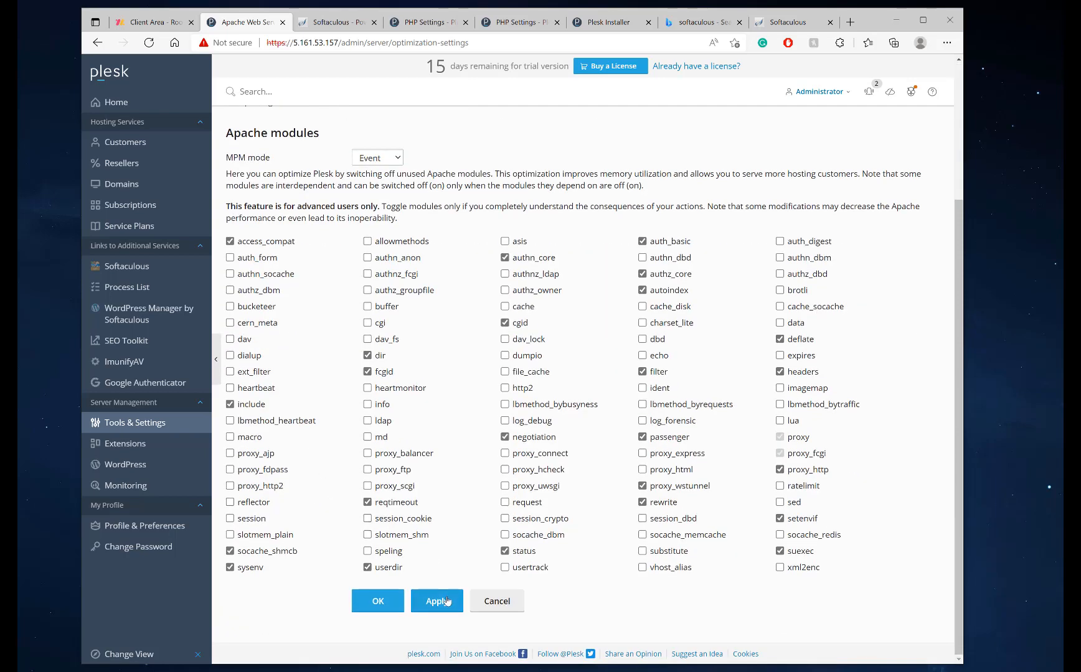
left_click(446, 601)
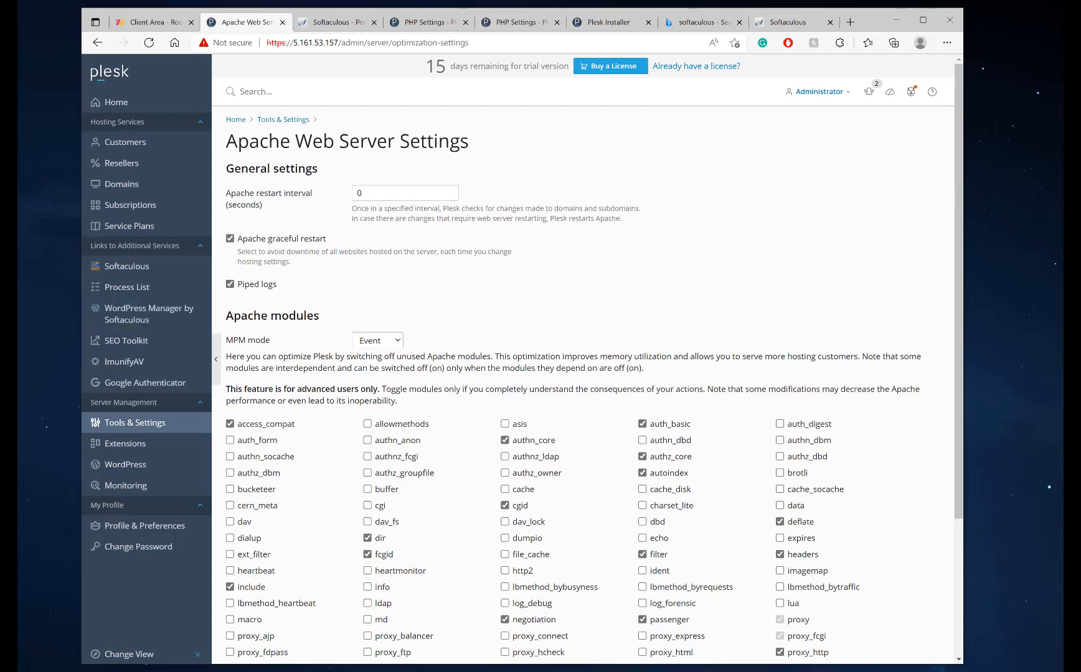
left_click(190, 231)
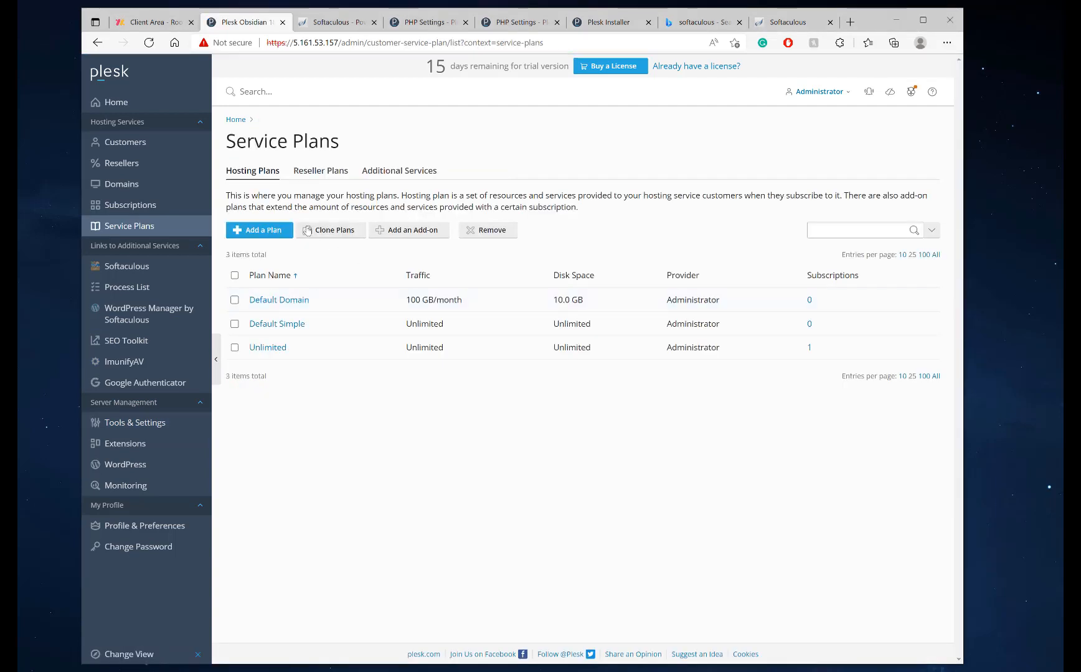
Remove the only existing domain from the Domains list
left_click(130, 205)
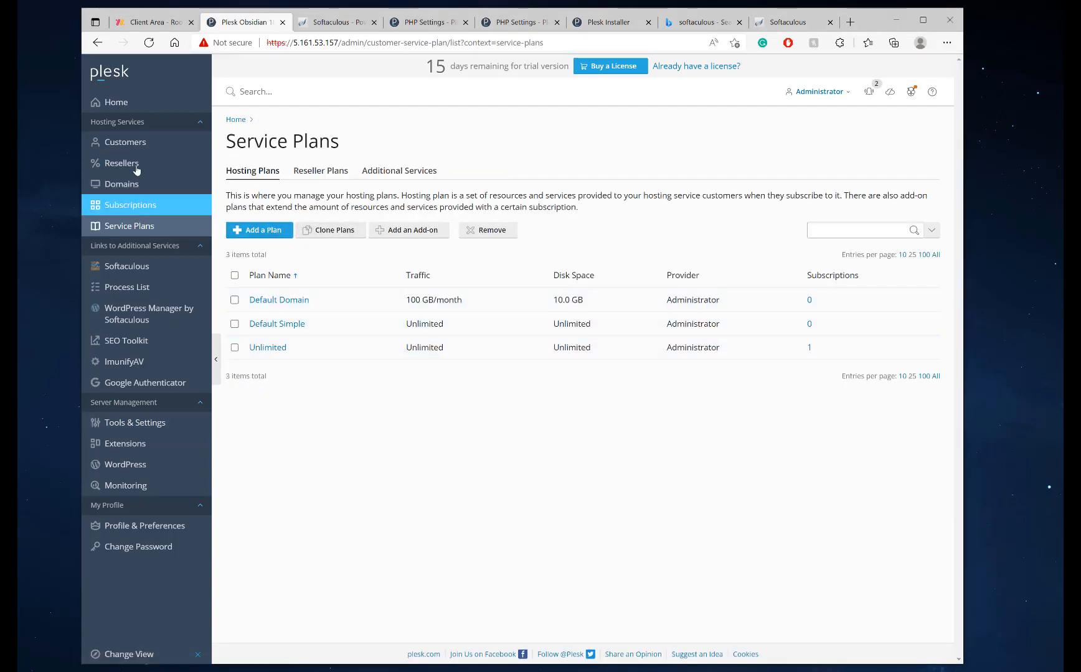
left_click(122, 184)
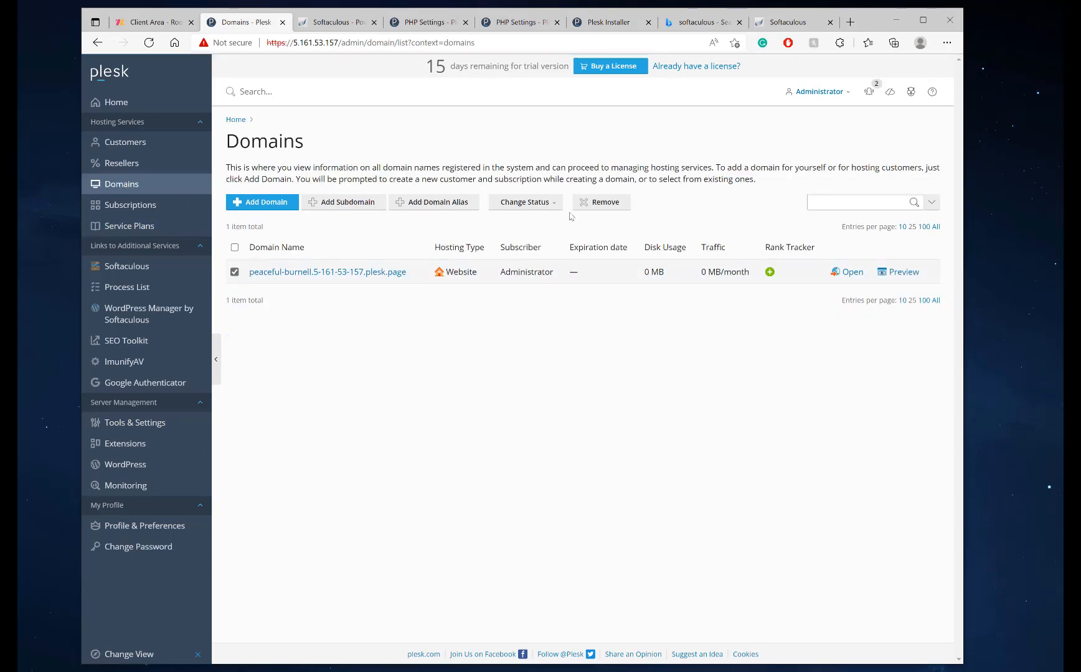
left_click(588, 203)
left_click(468, 377)
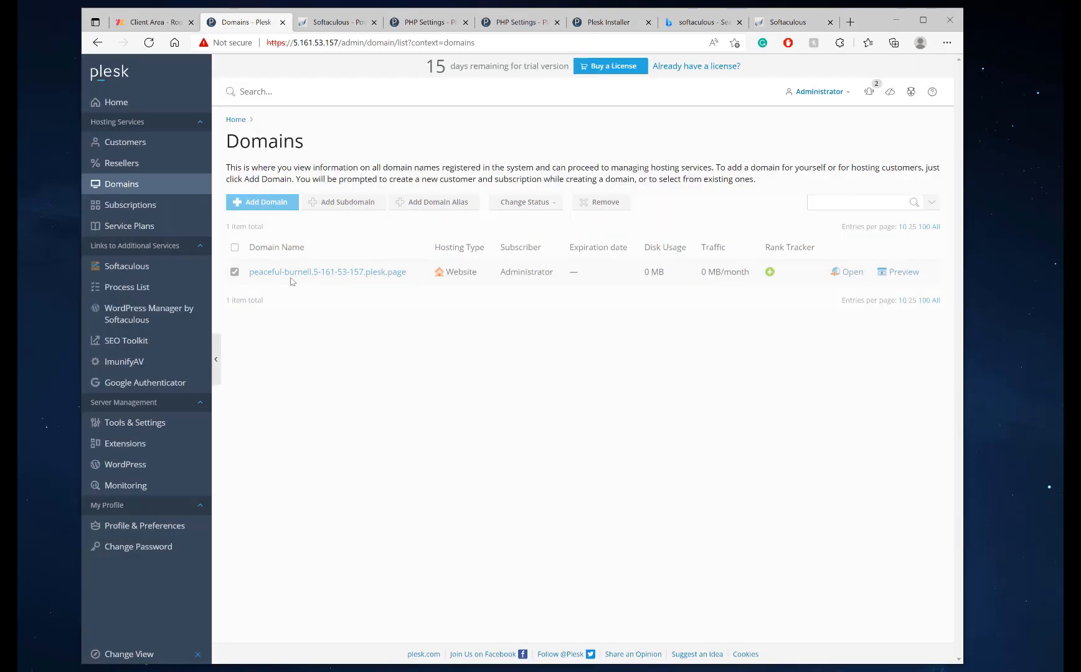
Select all three default service plans and remove them
left_click(133, 227)
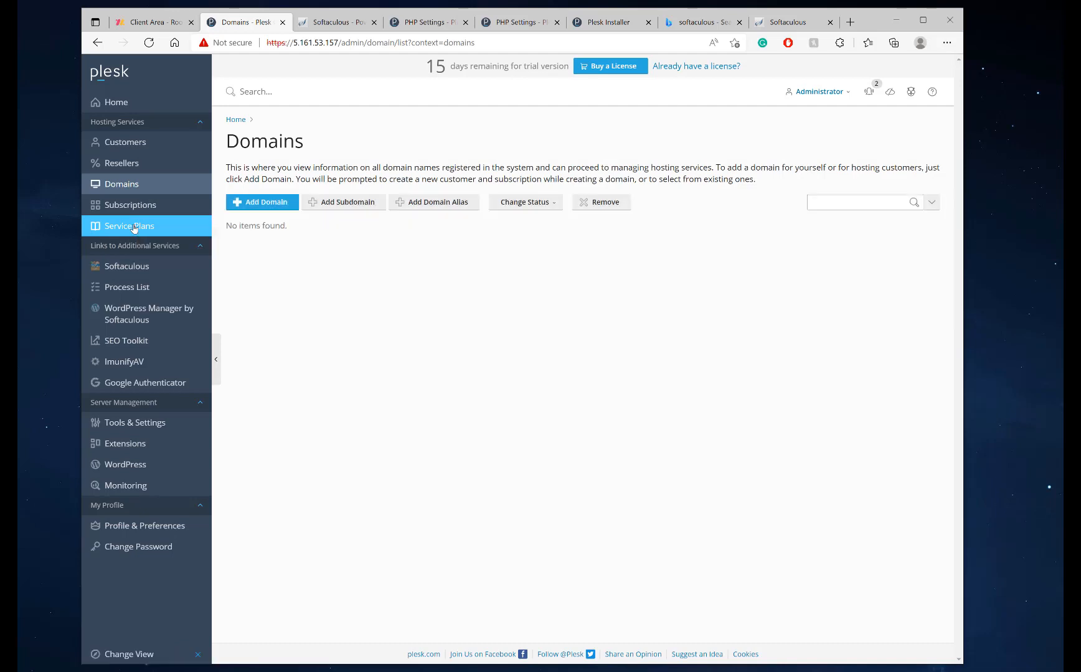
left_click(234, 275)
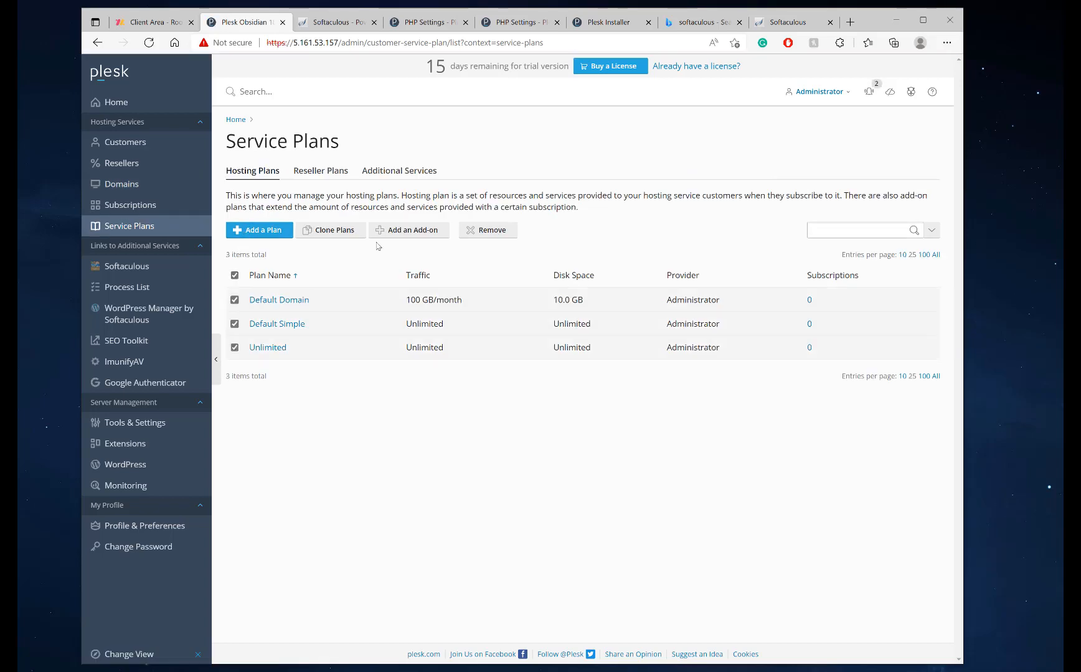
left_click(489, 231)
left_click(476, 359)
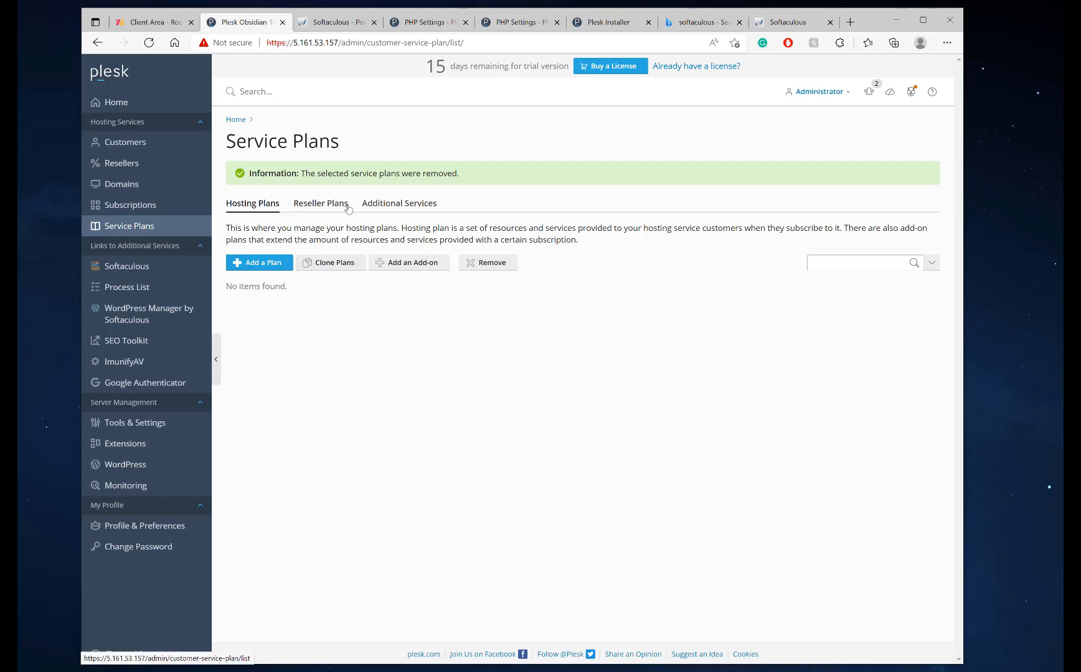
Start a new hosting plan named Startup and reveal the additional resource limits
left_click(255, 268)
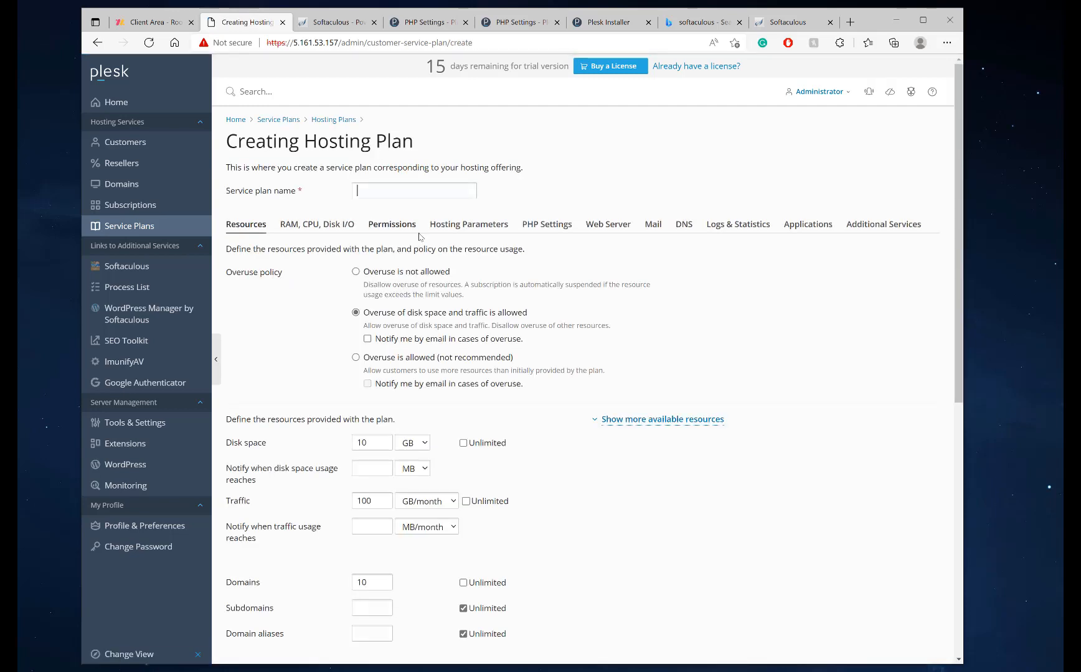
left_click(394, 185)
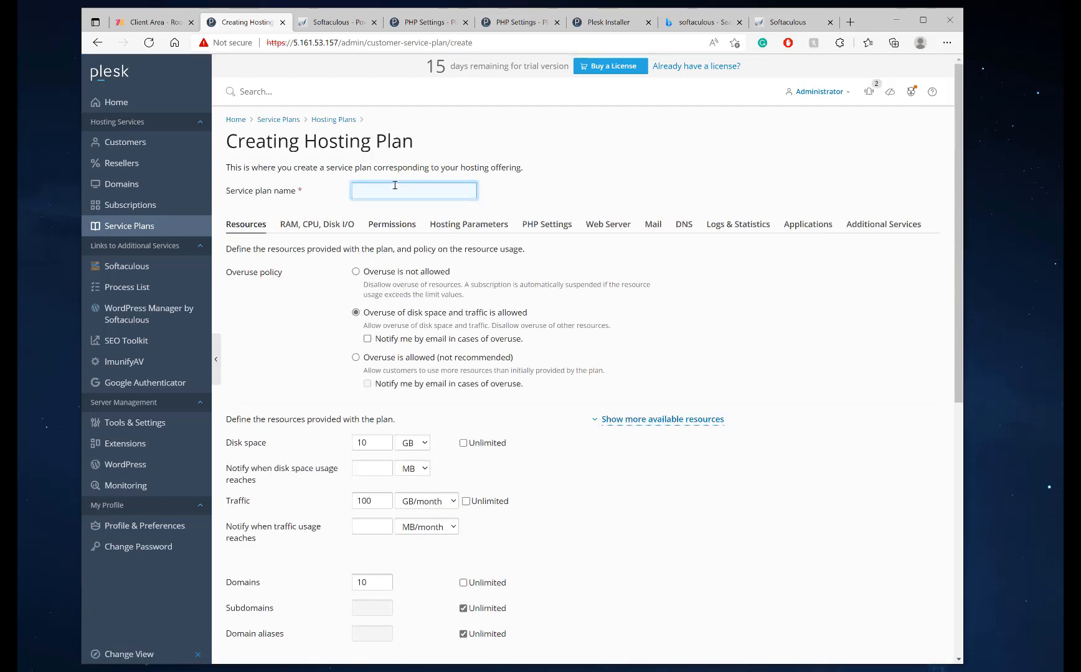
type("Startup")
scroll(367, 339, "down", 2)
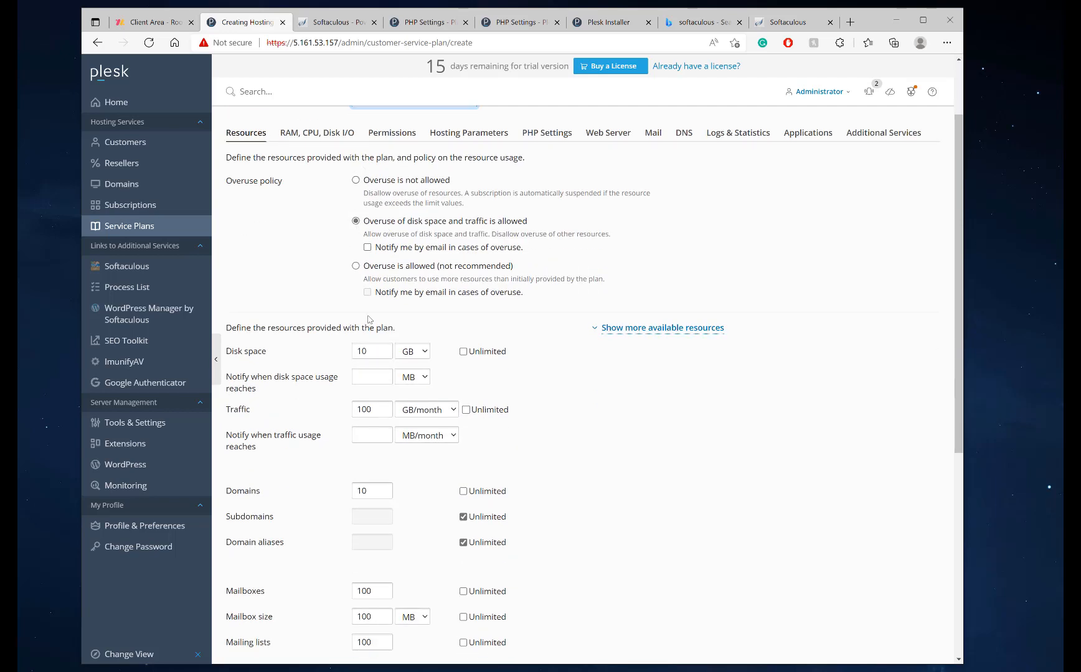
left_click(688, 330)
scroll(431, 404, "down", 2)
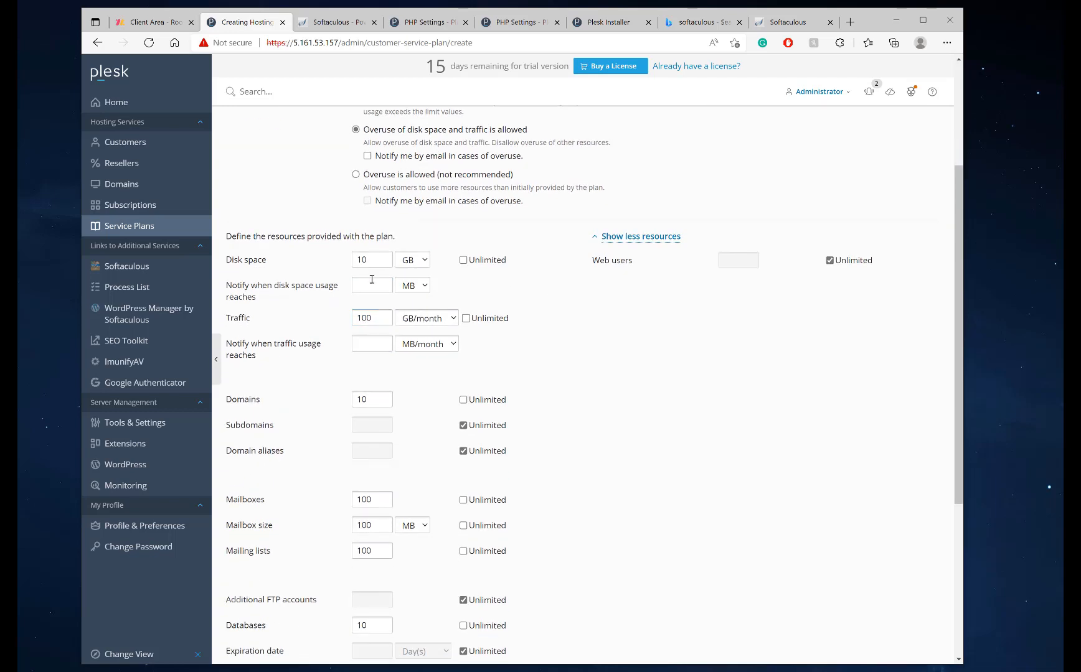
Set disk space to 20 GB with a 95% usage alert, and make traffic unlimited
double_click(376, 259)
type("20")
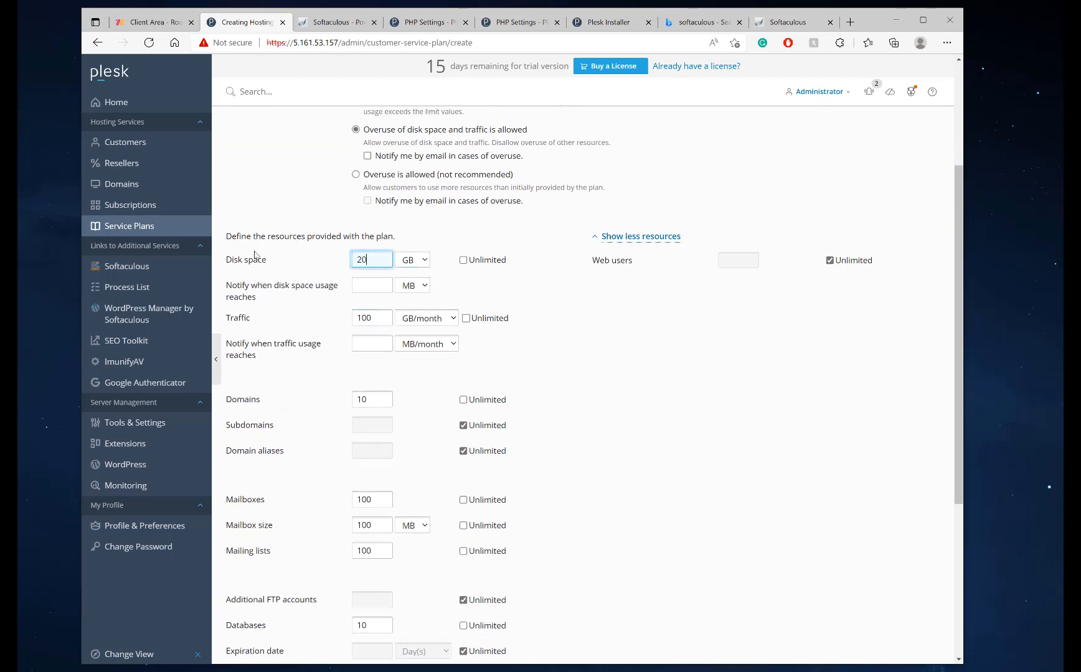
left_click(411, 285)
left_click(395, 300)
left_click(373, 285)
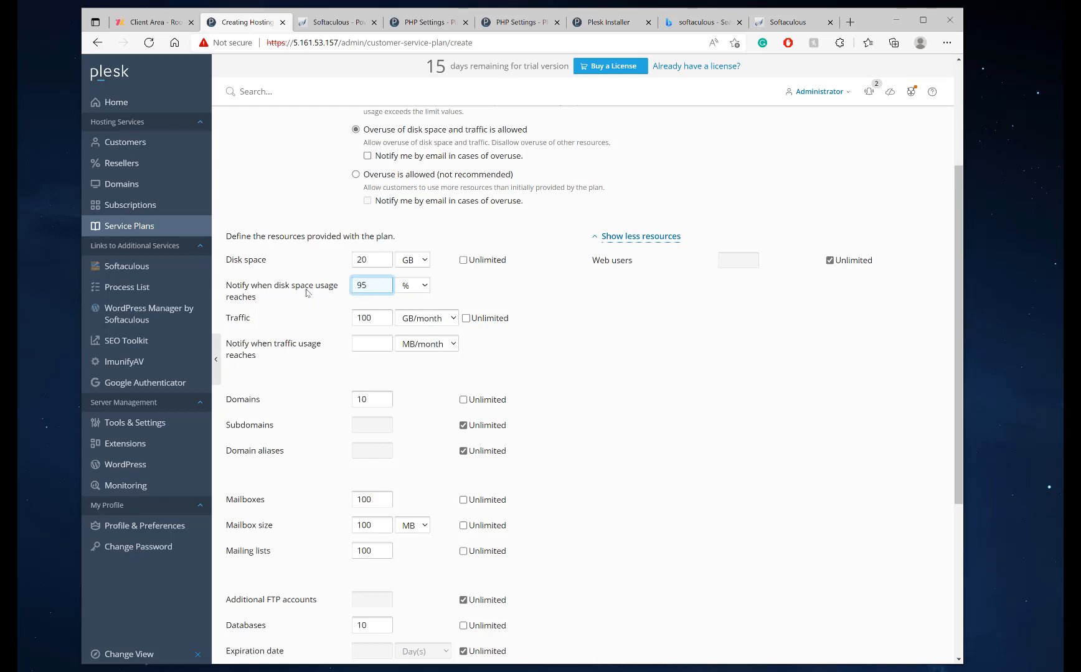
left_click(466, 318)
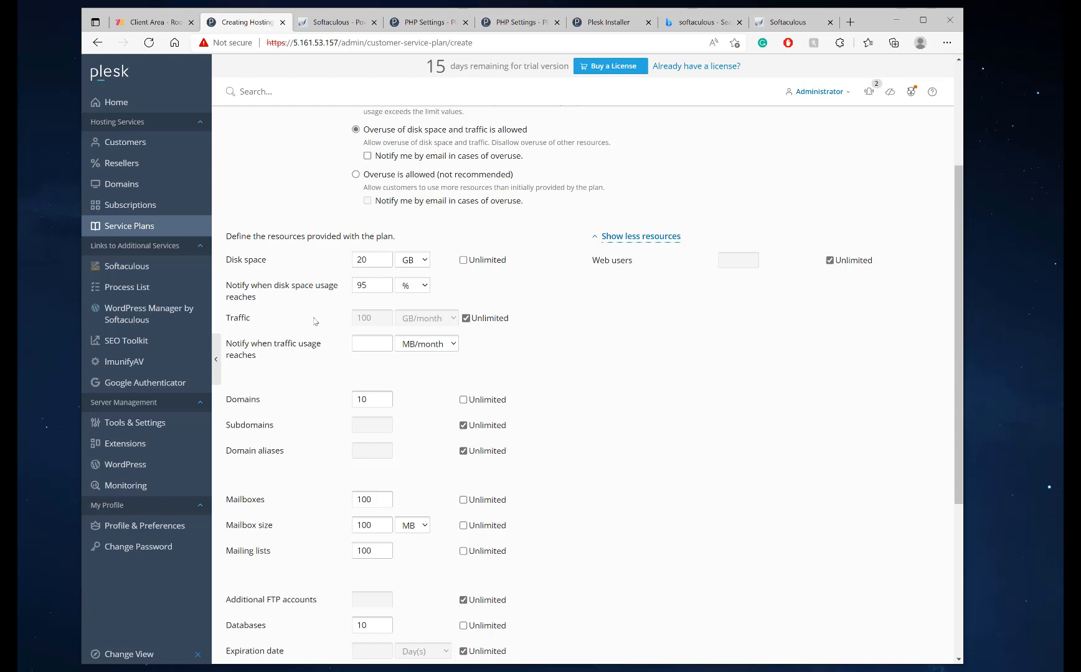
Limit Domains to 5 and select the Mailboxes value for editing
scroll(438, 371, "down", 2)
scroll(405, 338, "up", 2)
left_click(362, 396)
left_click_drag(385, 399, 321, 401)
type("5")
scroll(428, 398, "down", 1)
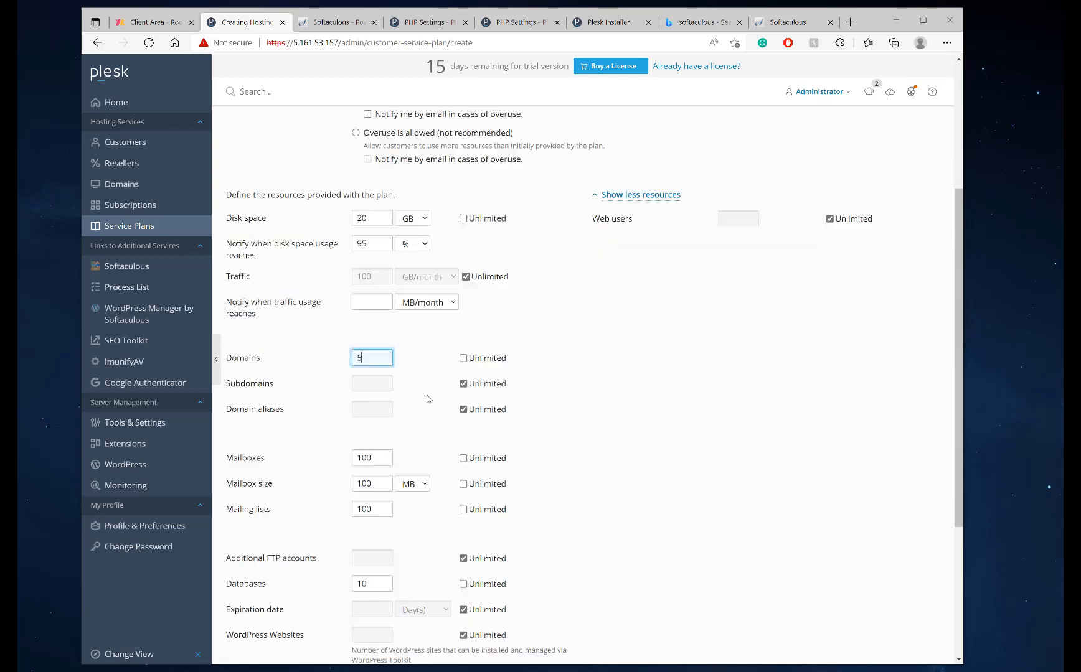
scroll(429, 399, "down", 3)
left_click(374, 316)
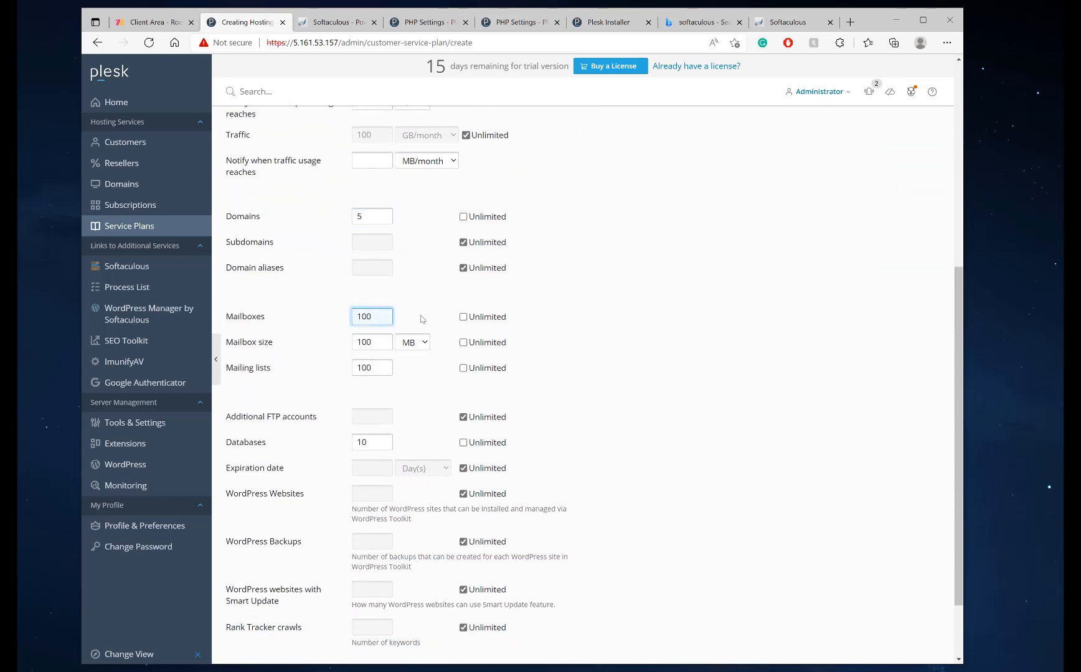
left_click(421, 317)
left_click_drag(382, 319, 311, 314)
Make mailbox size, mailing lists and mailboxes unlimited
left_click(411, 344)
left_click(464, 342)
left_click(463, 368)
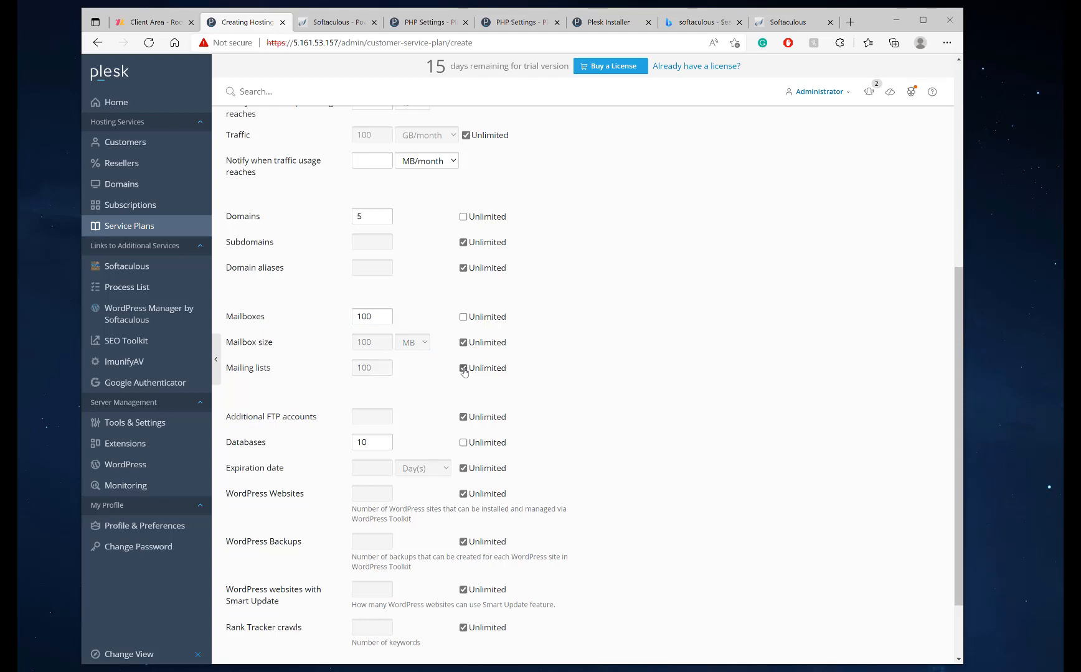
left_click(463, 317)
scroll(379, 379, "down", 1)
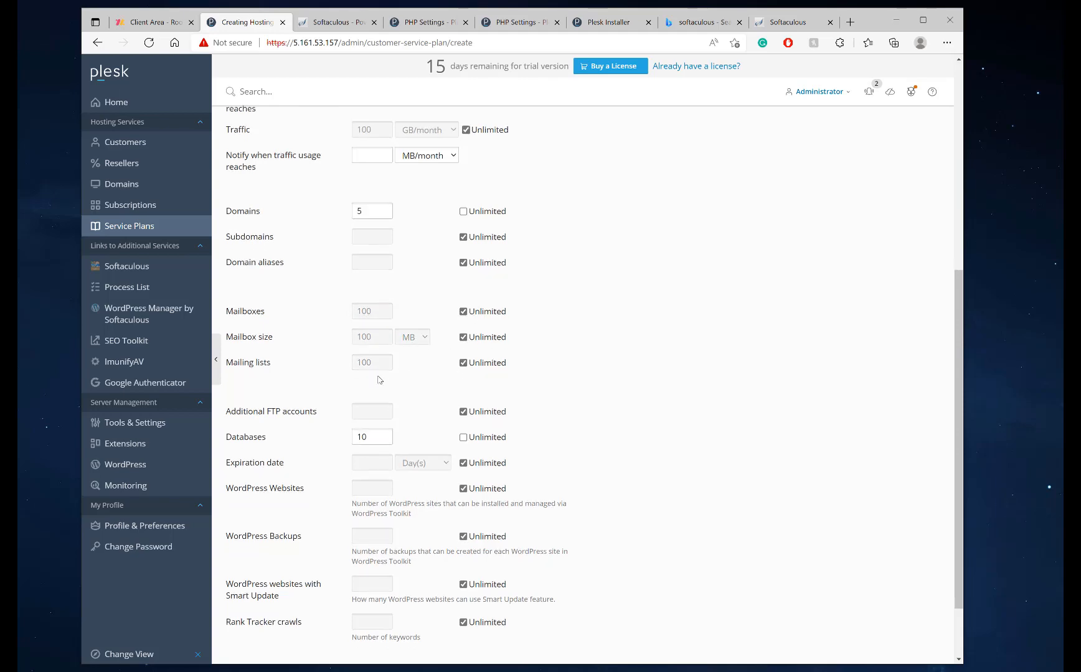
scroll(379, 379, "down", 2)
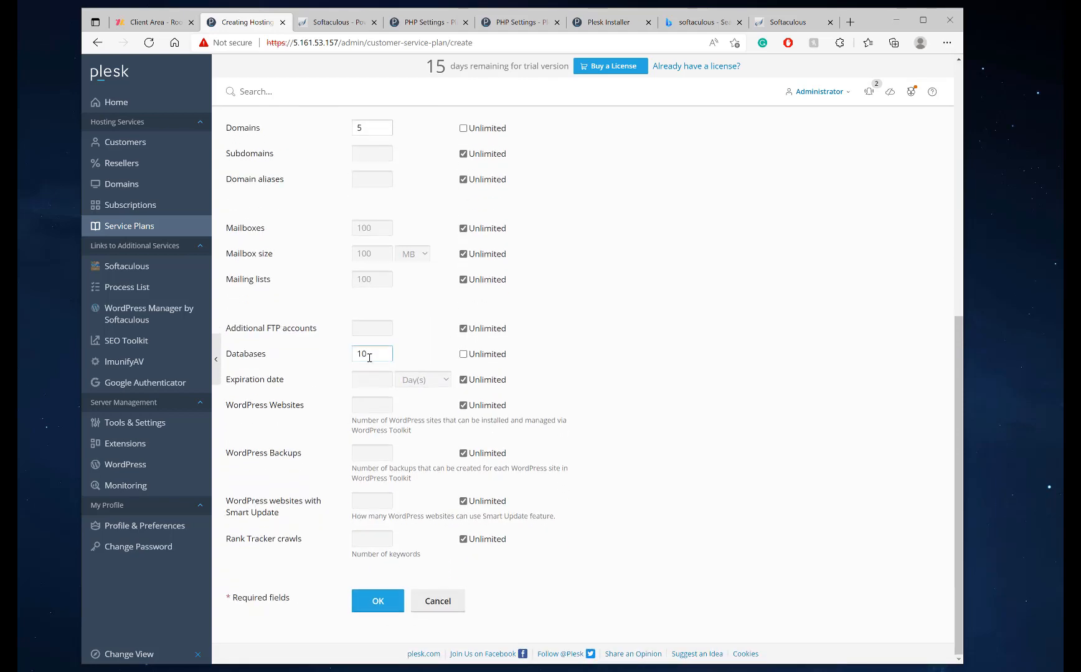
scroll(369, 358, "up", 6)
scroll(374, 324, "down", 3)
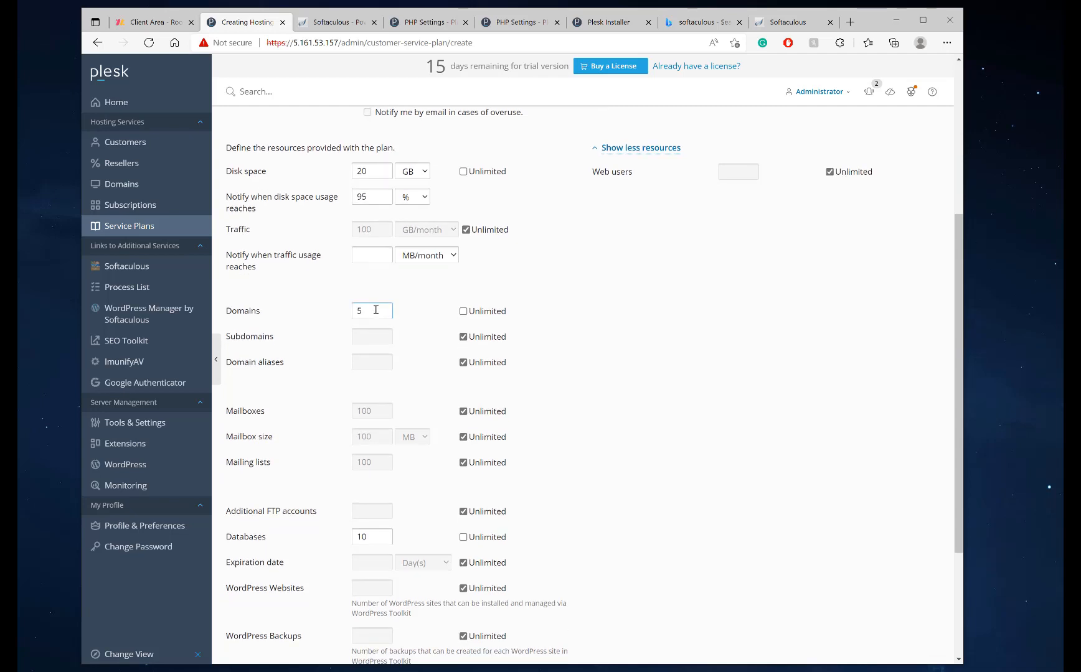
Keep Domains at 5 and switch Databases back from unlimited to a fixed limit
double_click(365, 311)
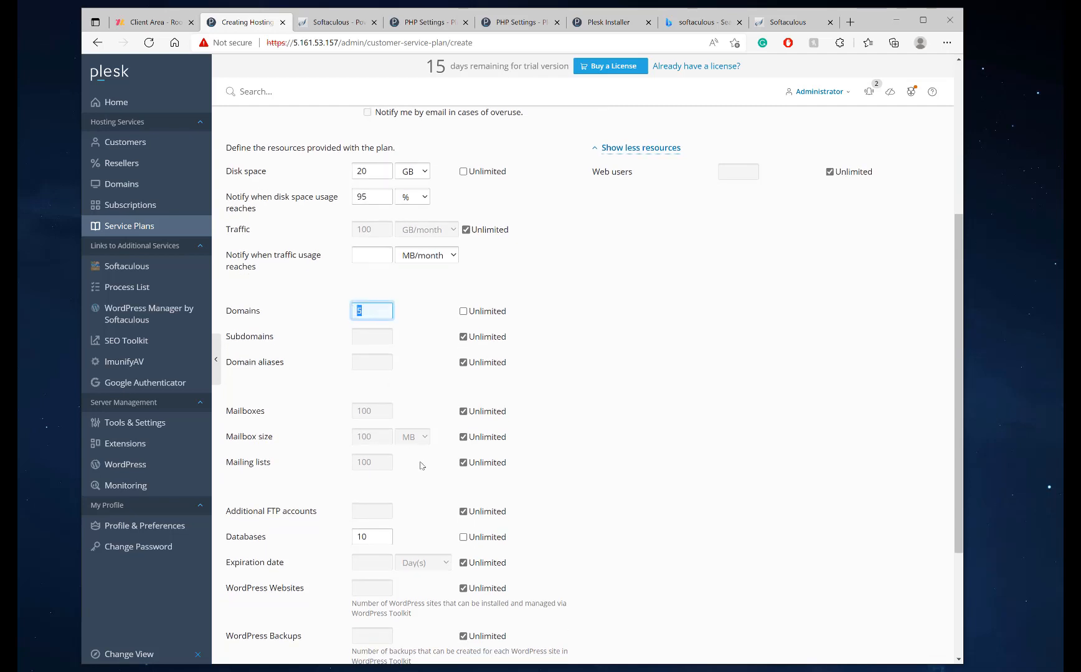
left_click(462, 538)
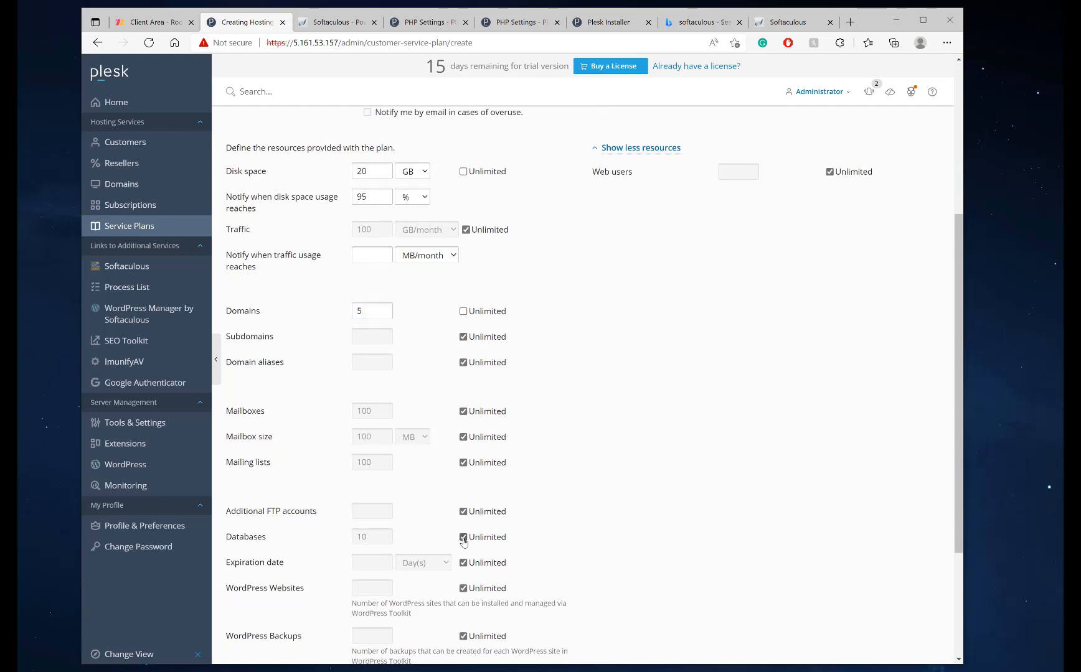
scroll(464, 543, "up", 5)
scroll(339, 266, "down", 3)
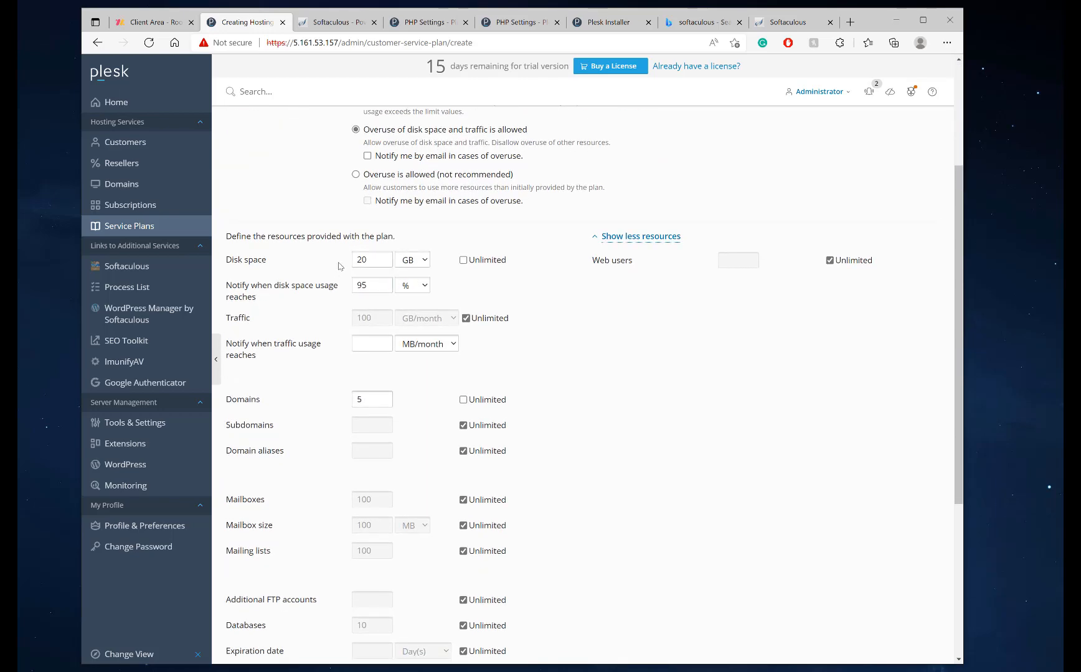
double_click(368, 260)
scroll(414, 342, "down", 5)
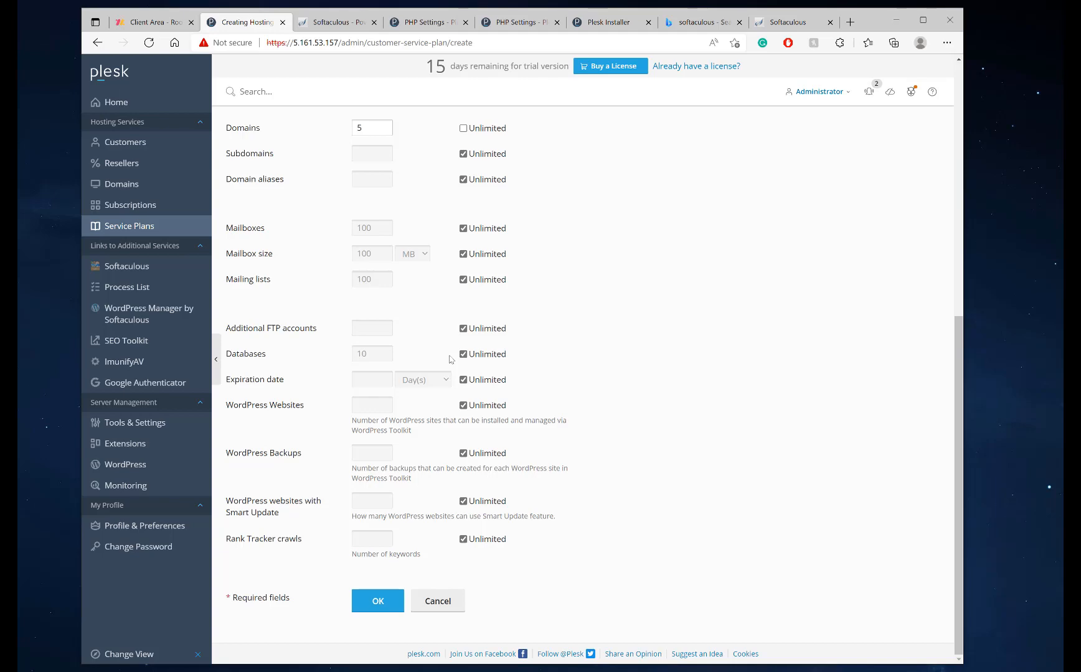
scroll(450, 359, "up", 5)
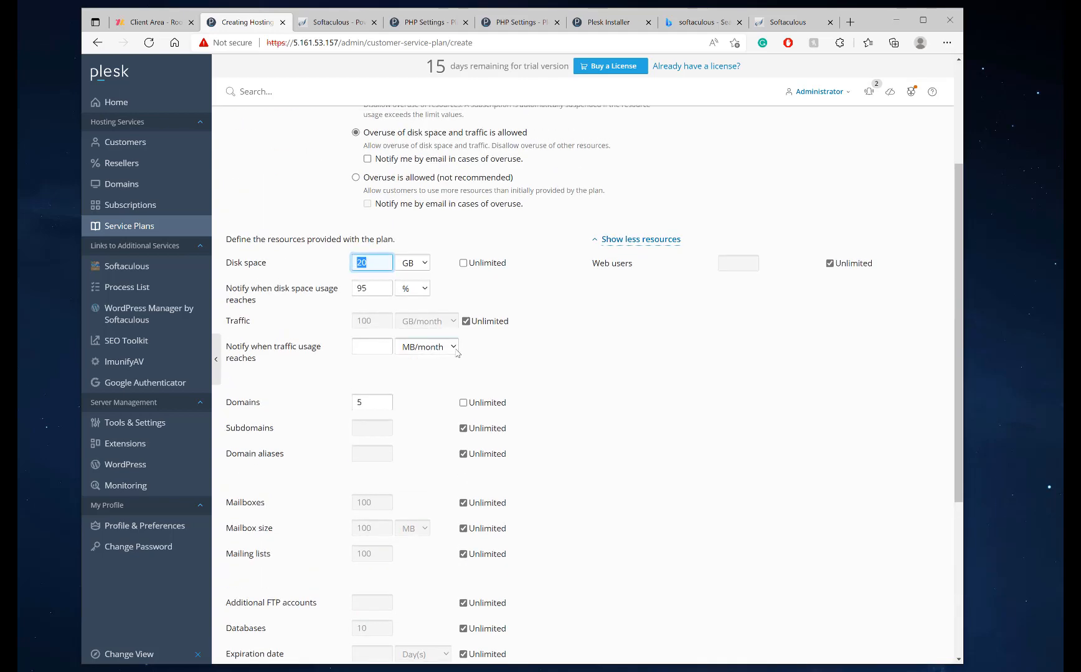
scroll(461, 366, "down", 5)
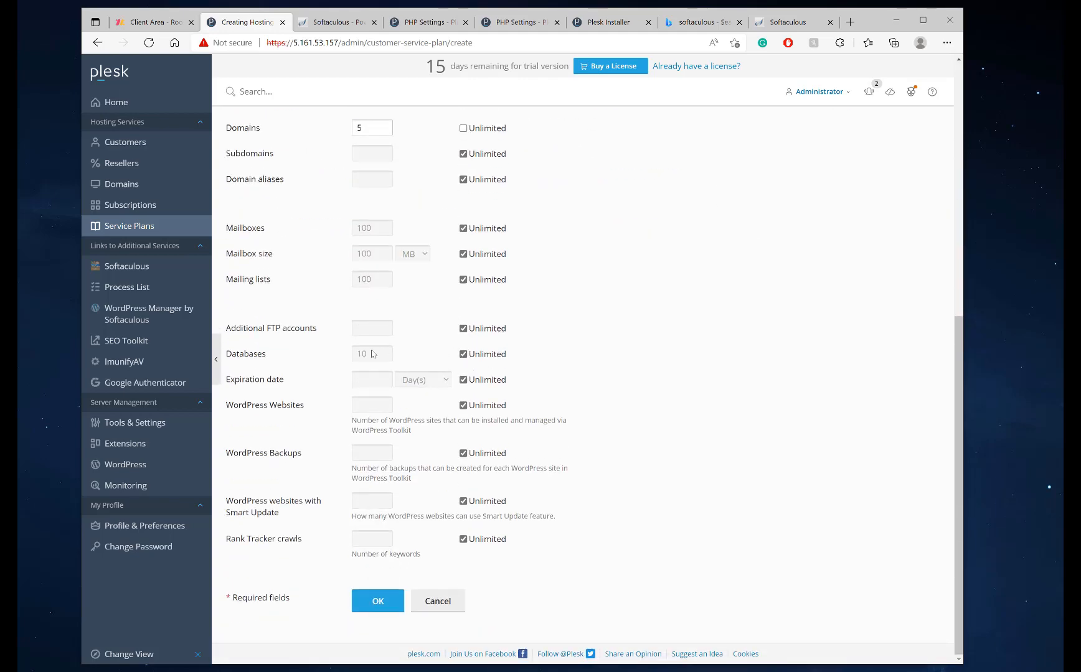
left_click(463, 354)
scroll(389, 358, "up", 4)
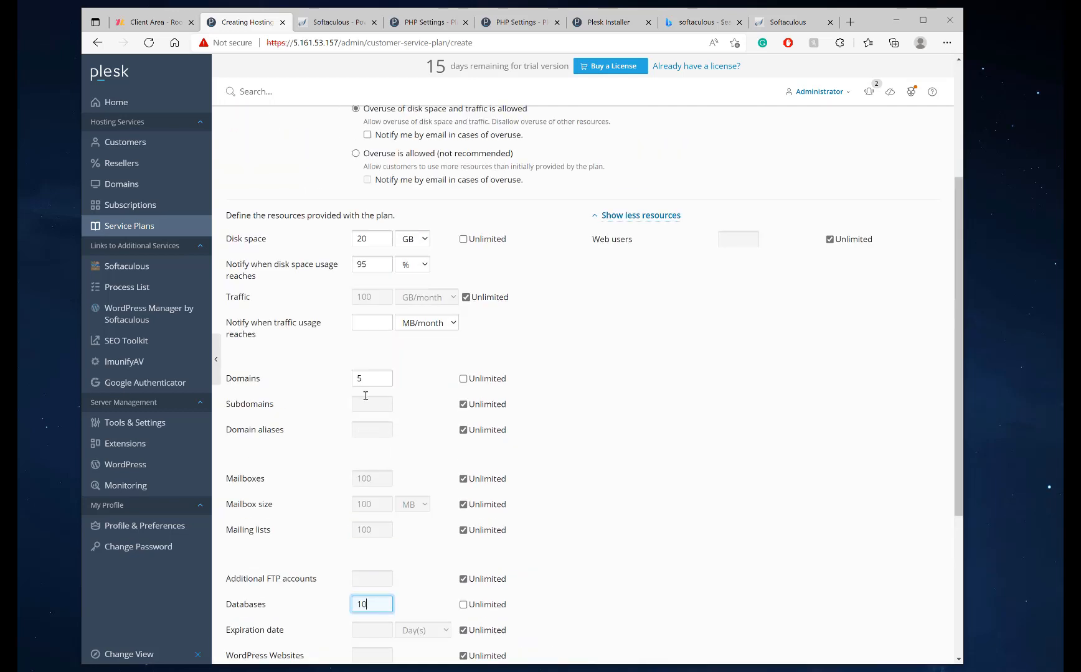
scroll(362, 393, "down", 3)
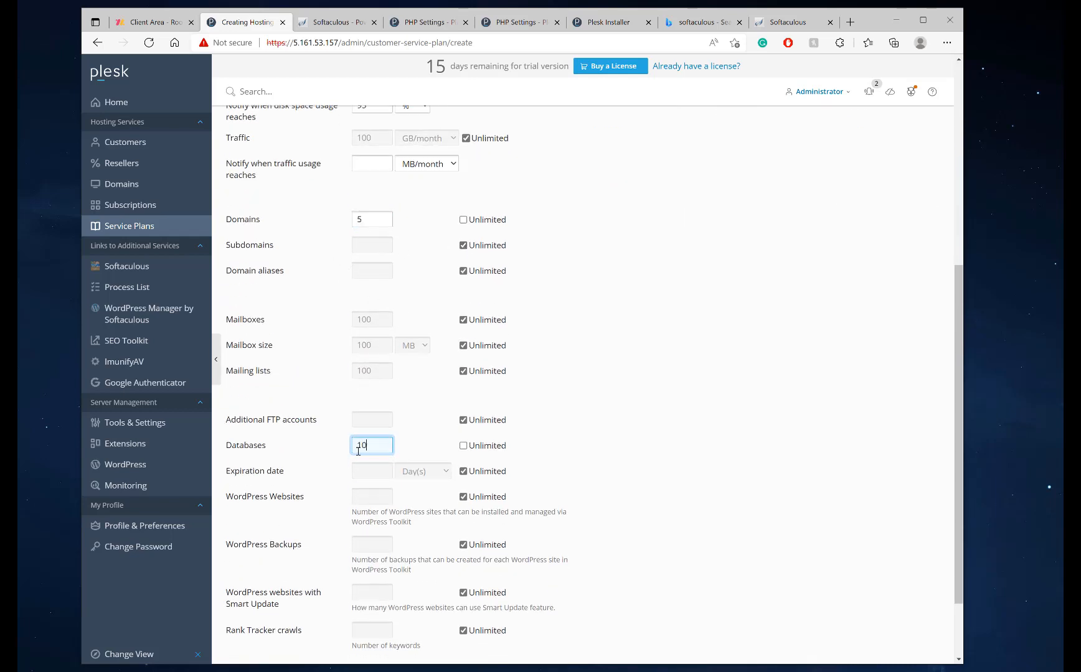
left_click_drag(374, 445, 316, 441)
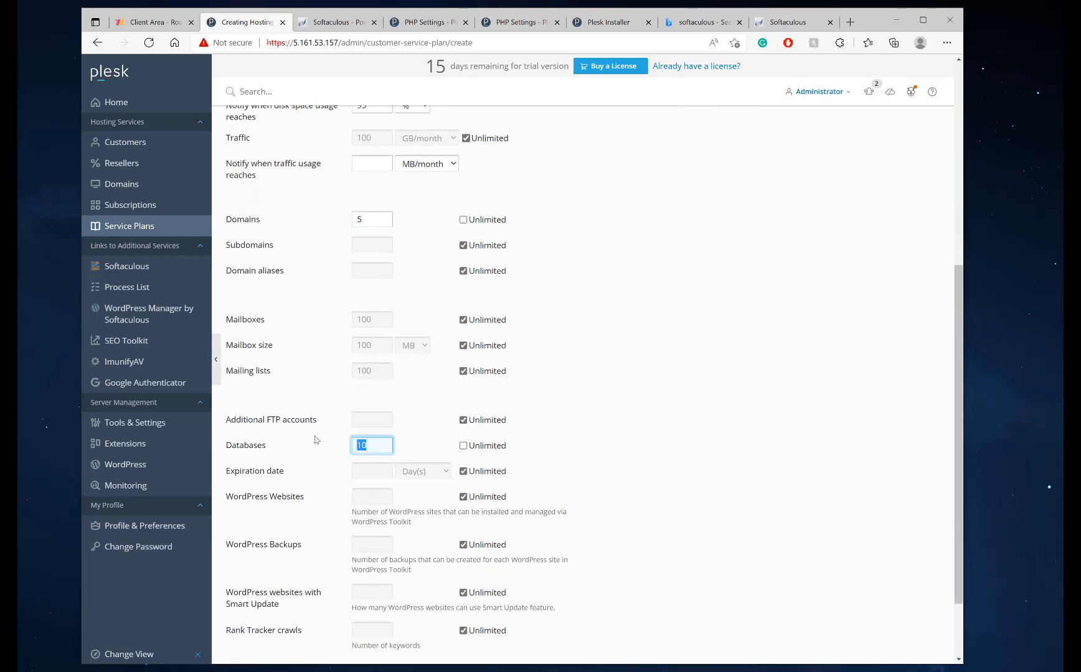
left_click(385, 448)
Set the Databases limit to 10 and scroll through to check the resource limits
left_click(377, 246)
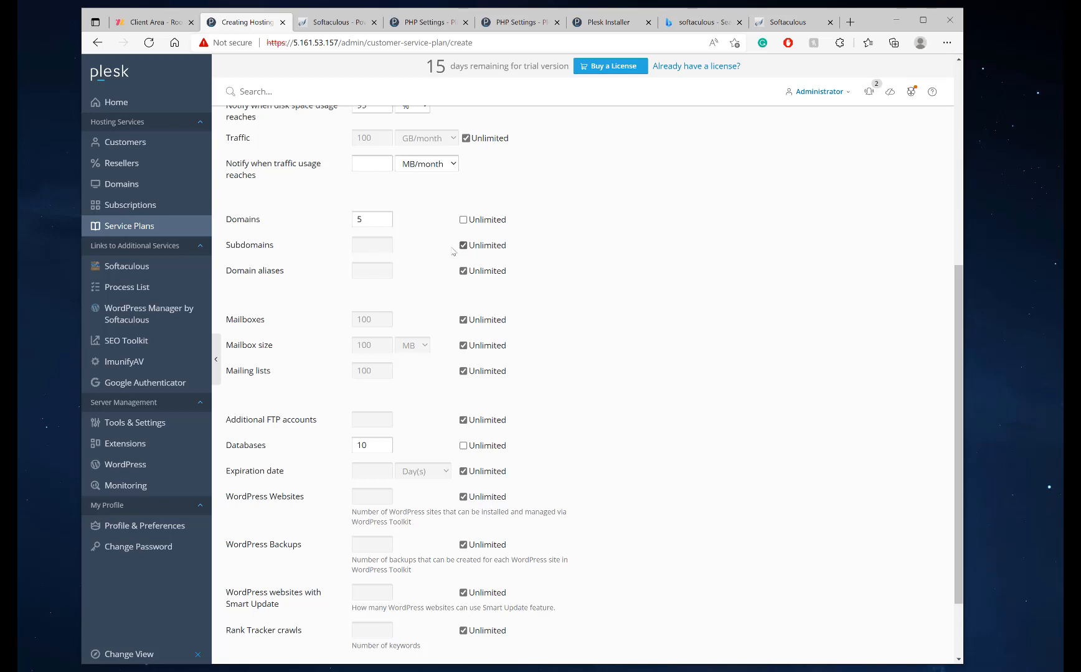
scroll(434, 316, "down", 3)
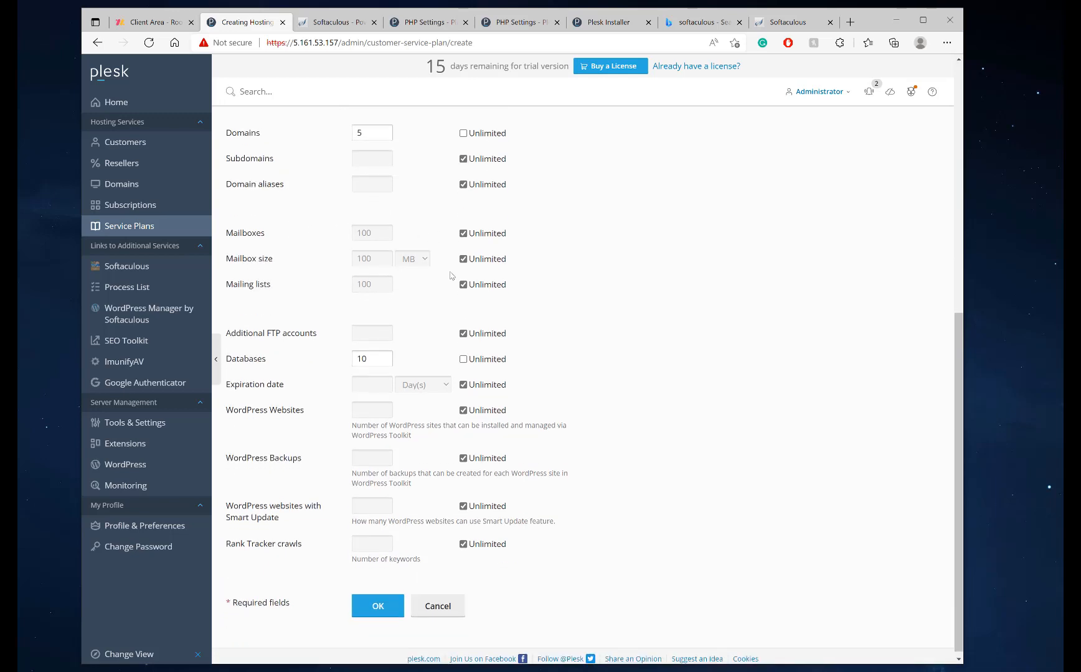
scroll(460, 253, "up", 3)
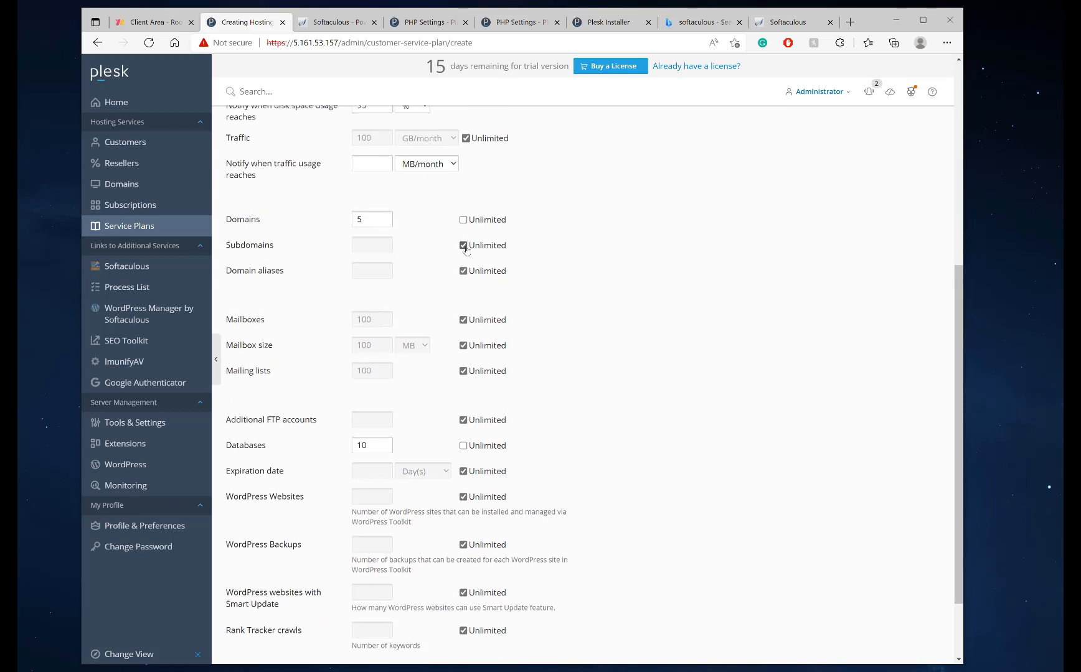
scroll(380, 442, "down", 2)
double_click(371, 354)
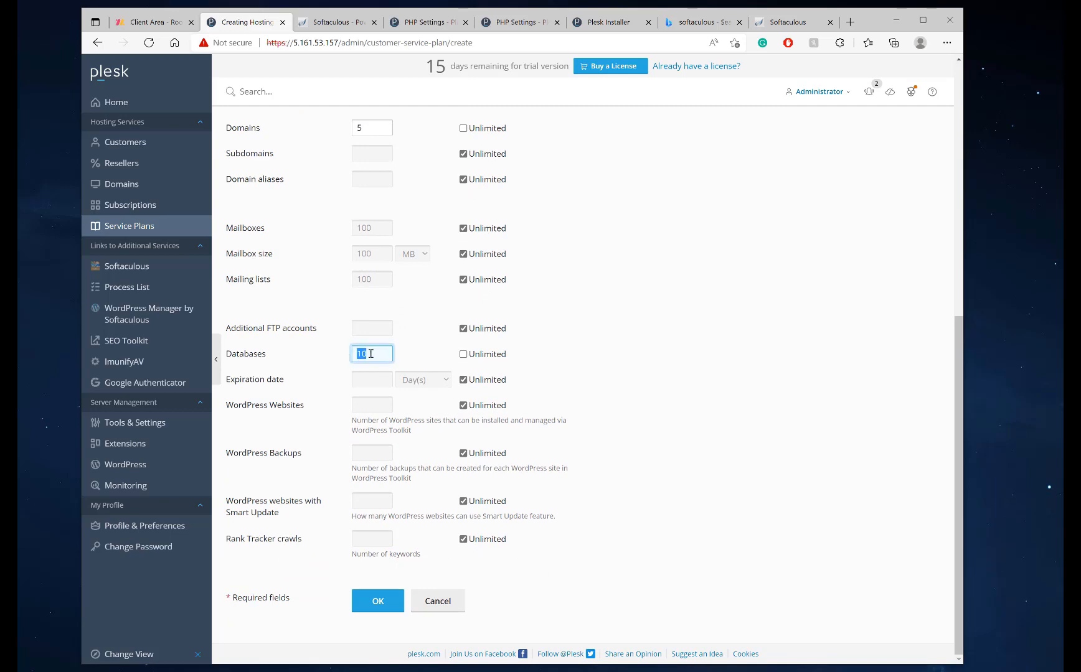
left_click(378, 353)
left_click_drag(357, 355, 405, 354)
left_click(405, 361)
left_click(383, 356)
scroll(405, 363, "up", 1)
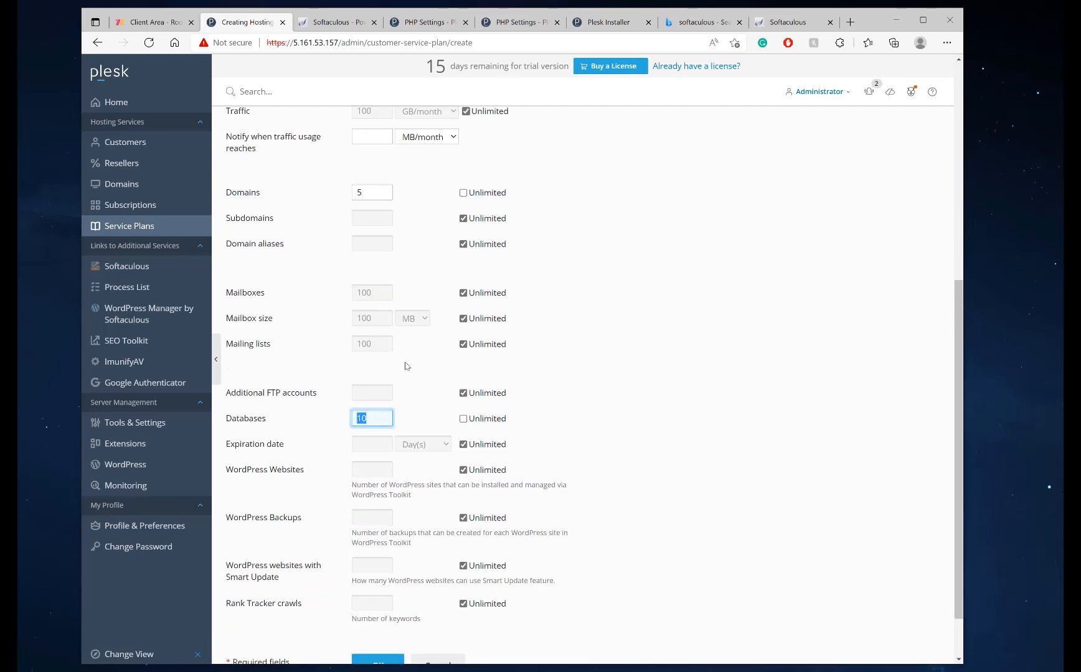
left_click(378, 442)
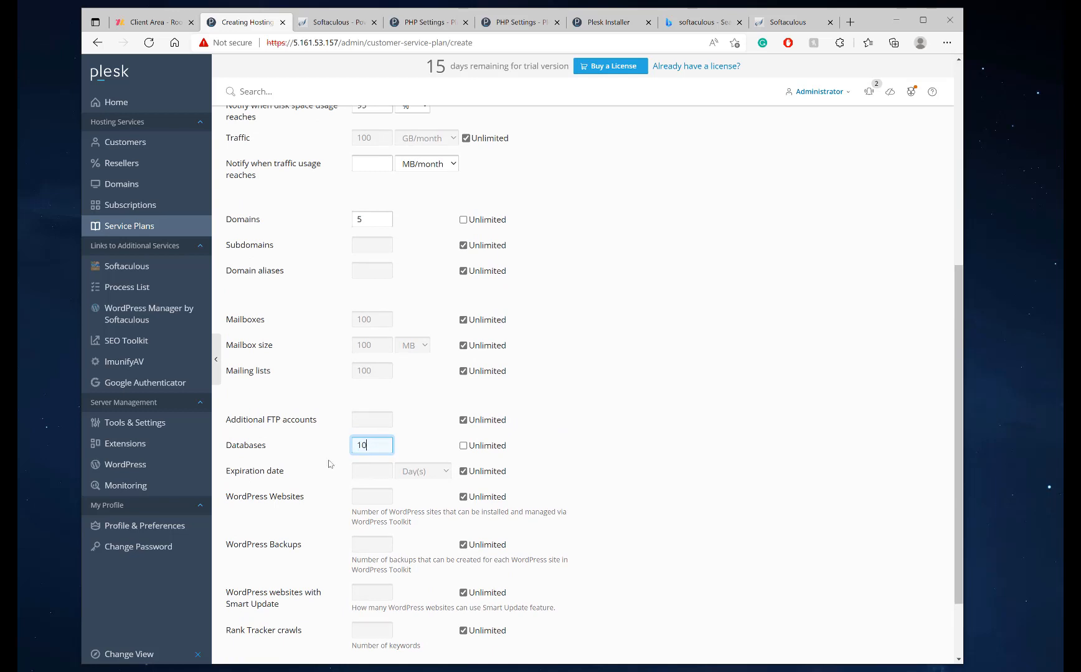
scroll(394, 416, "down", 2)
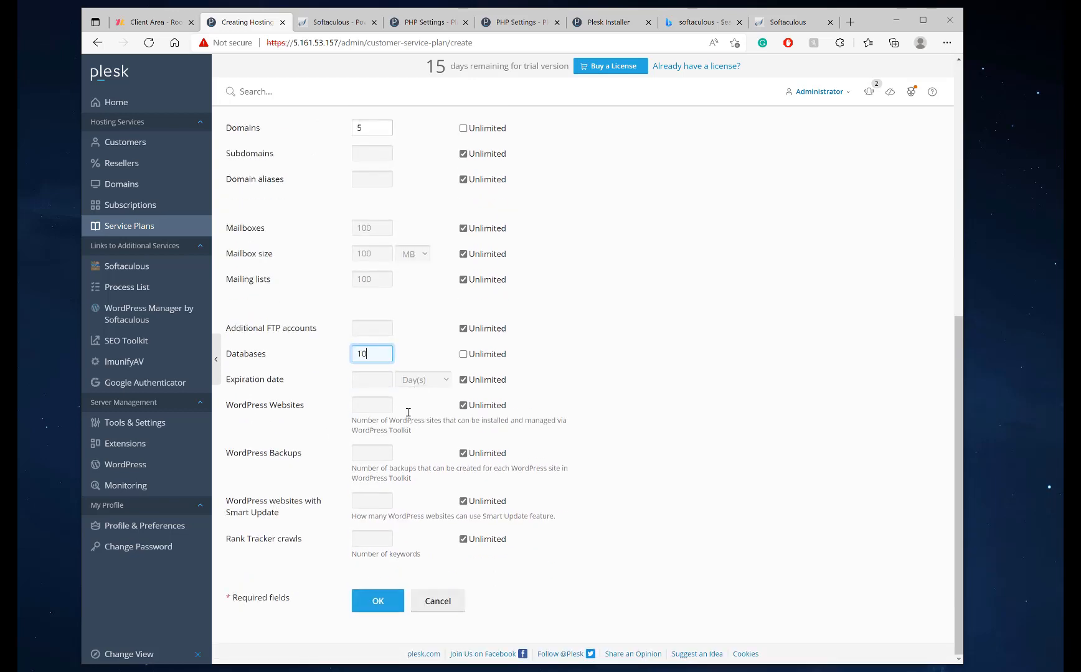
On the RAM, CPU, Disk I/O tab, replace unlimited CPU usage with a 100% limit
scroll(372, 382, "up", 6)
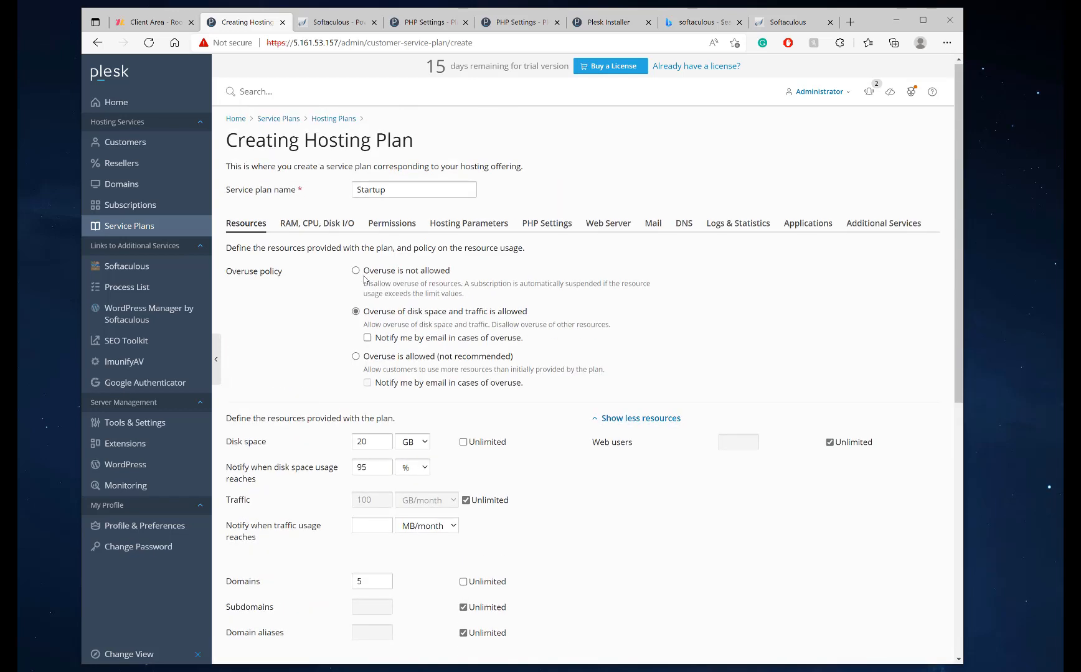
left_click(308, 224)
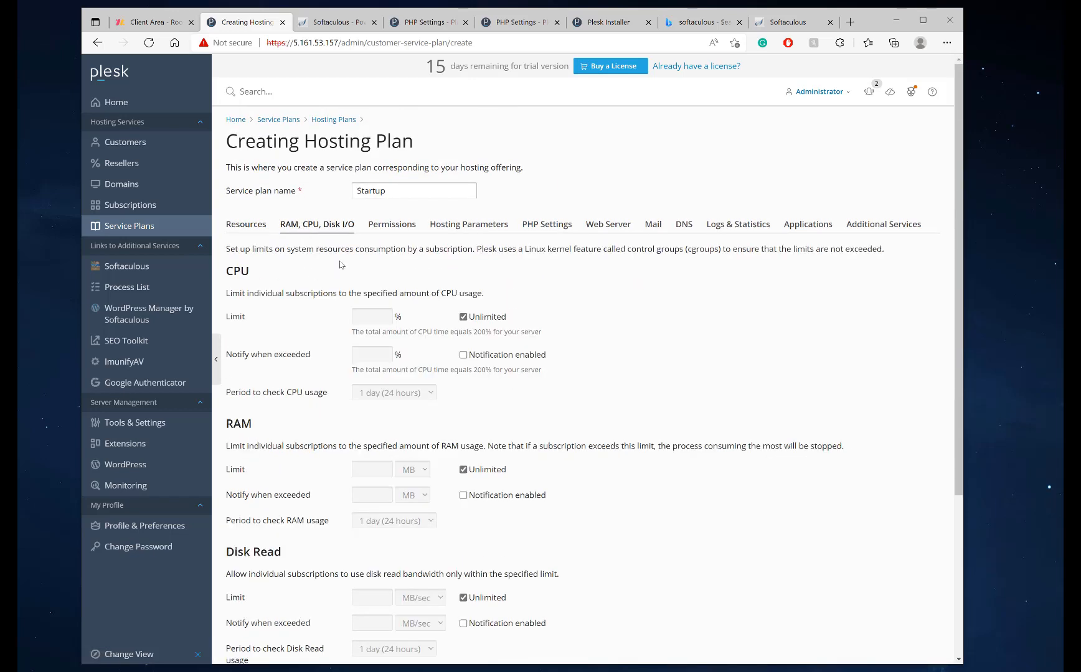
left_click(463, 317)
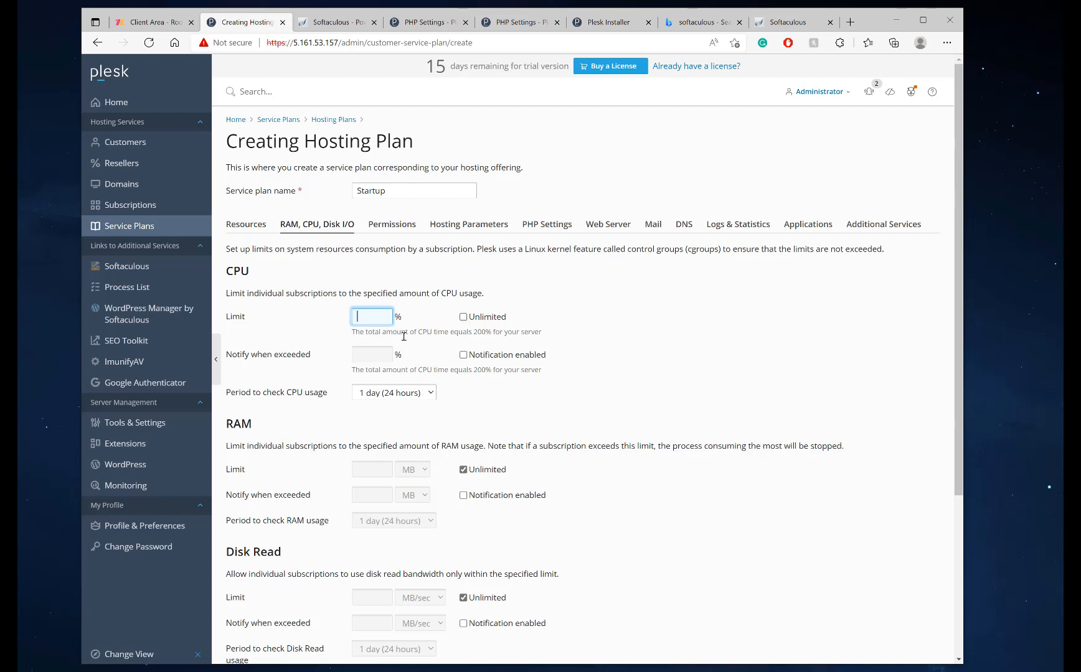
left_click_drag(351, 337, 547, 335)
left_click(502, 337)
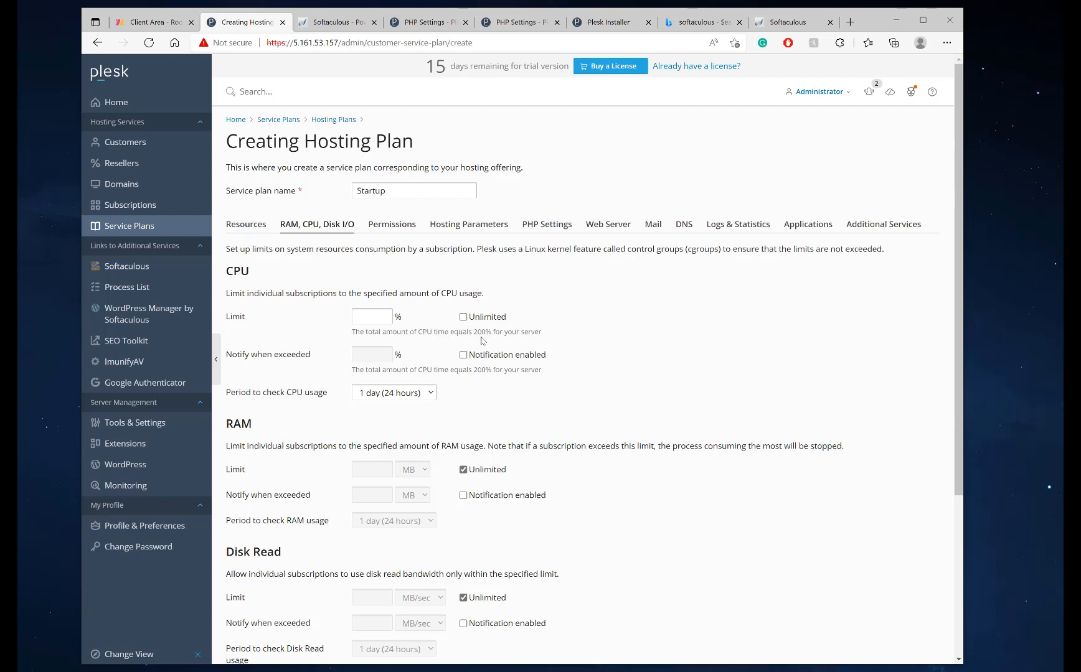
left_click_drag(472, 332, 488, 333)
left_click(490, 333)
left_click(360, 318)
left_click_drag(479, 329, 484, 339)
left_click(388, 314)
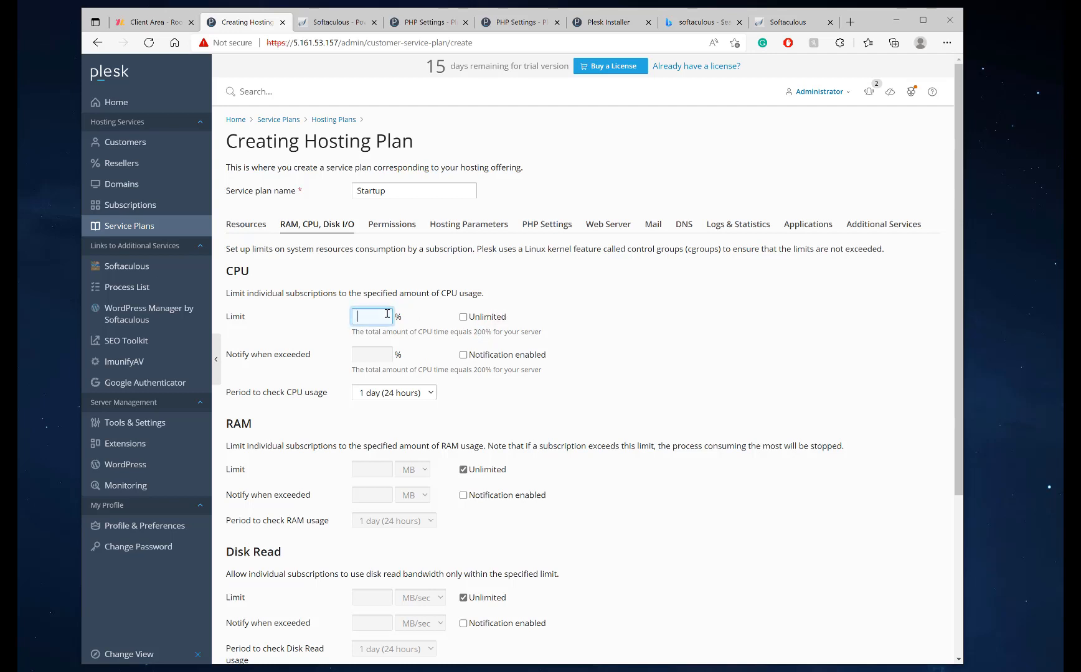
type("100")
Cap RAM at 2 GB instead of unlimited and recheck the CPU limit of 100
scroll(408, 475, "down", 2)
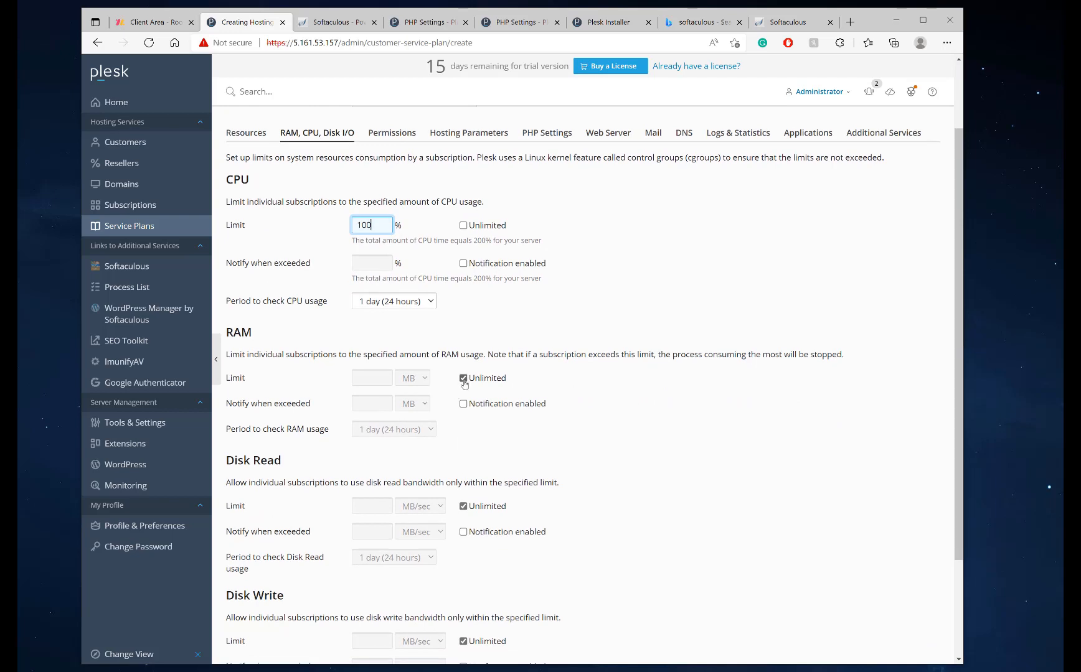
left_click(462, 378)
left_click(404, 381)
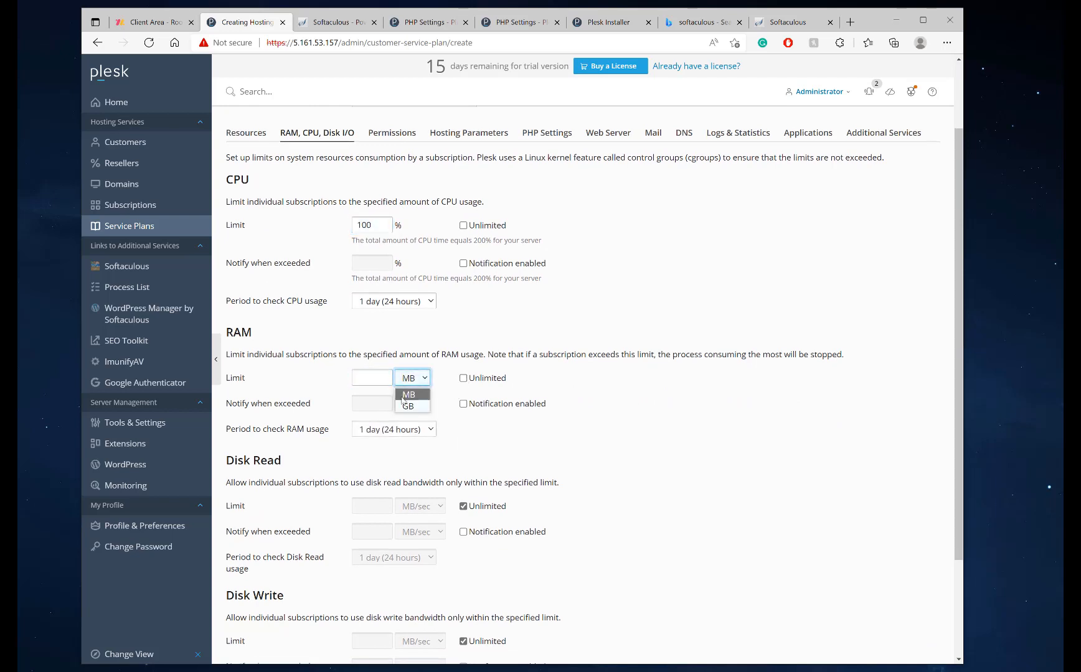
left_click(409, 401)
left_click(372, 379)
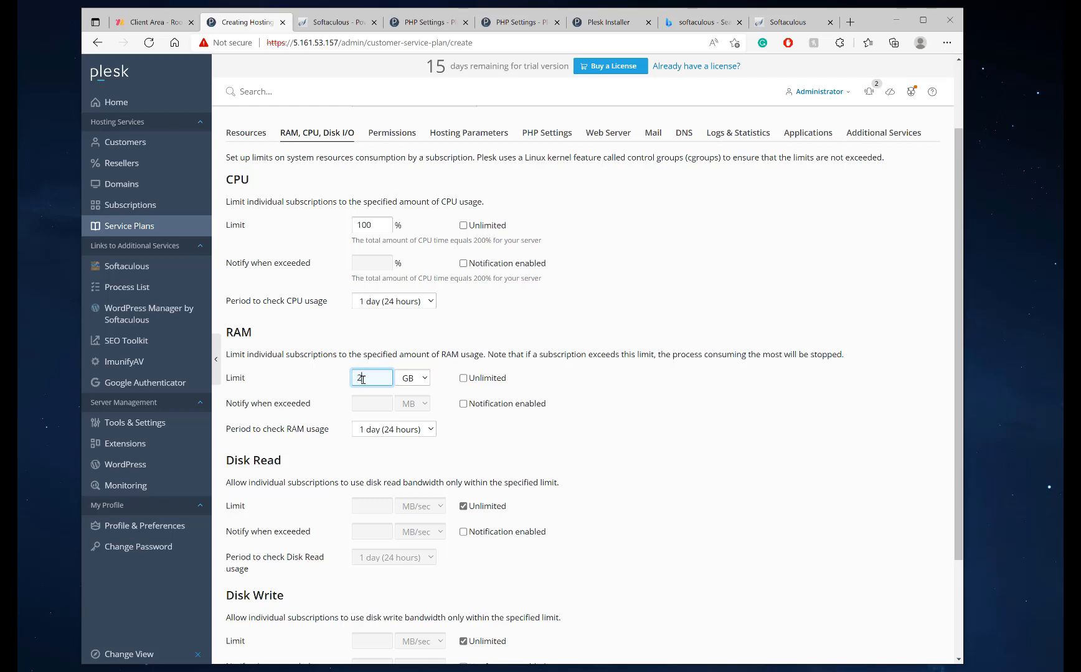
left_click(365, 224)
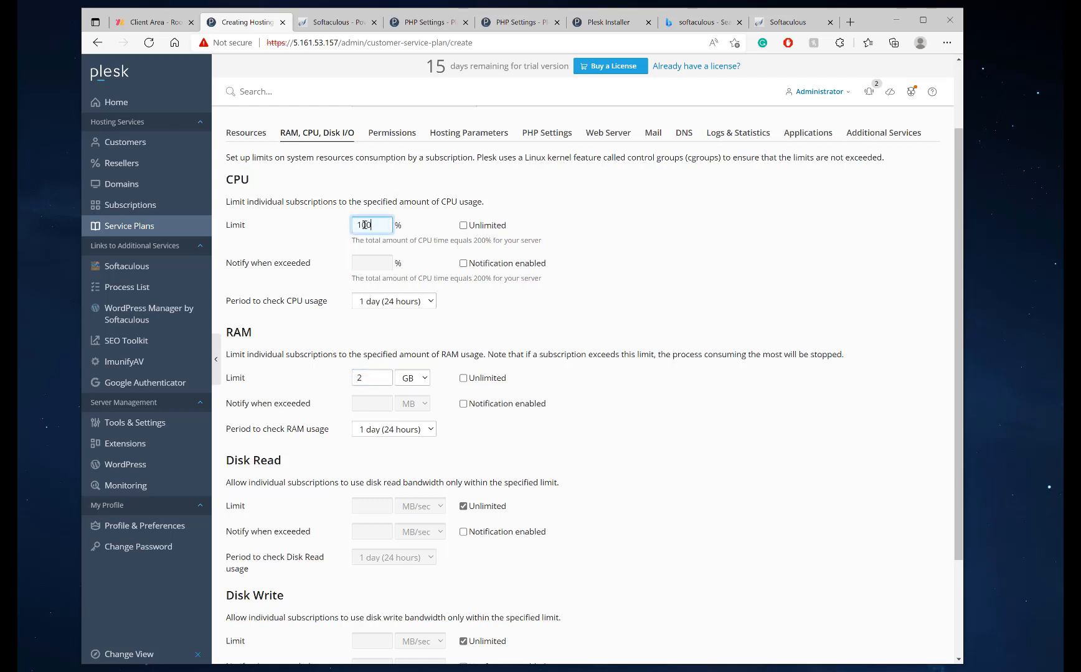
left_click_drag(384, 228, 330, 228)
scroll(364, 311, "down", 3)
scroll(367, 398, "up", 5)
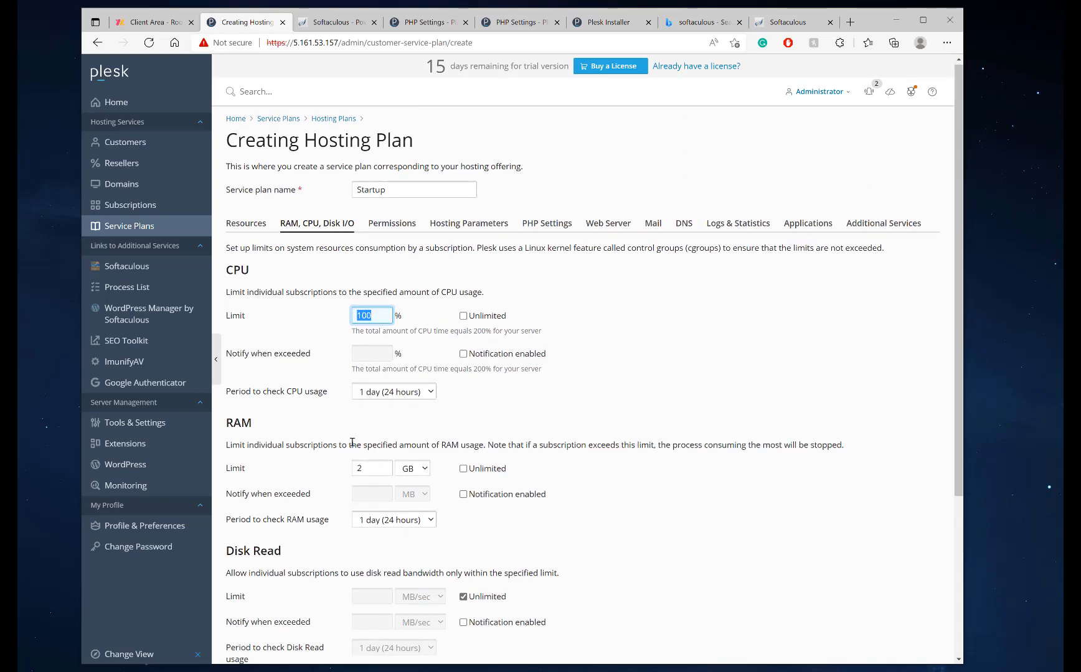
scroll(352, 442, "down", 3)
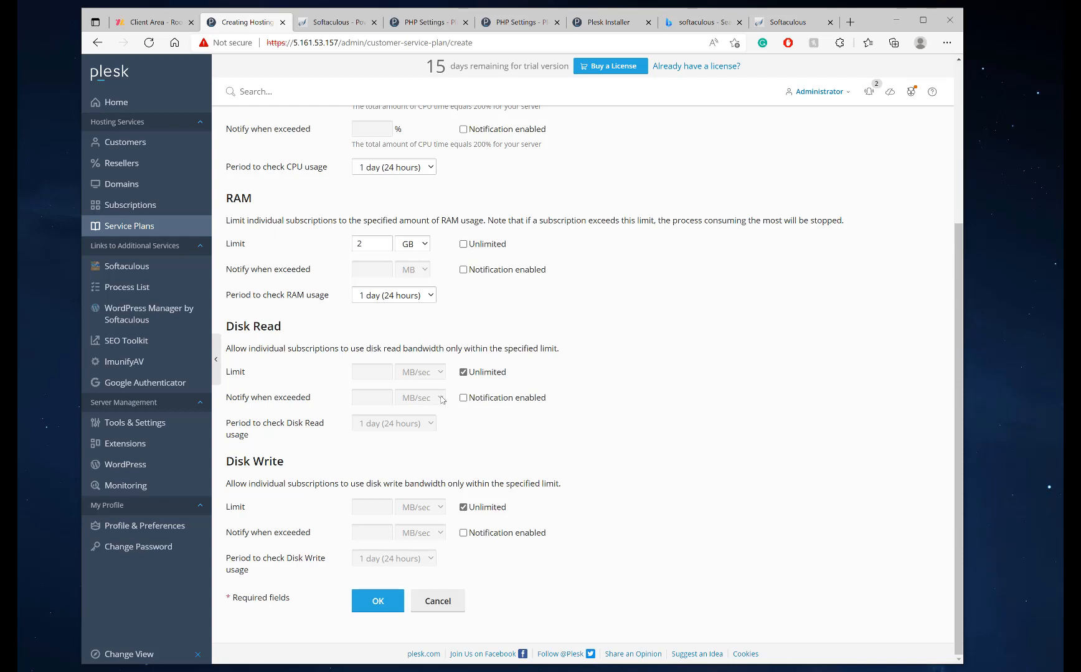
scroll(441, 397, "up", 4)
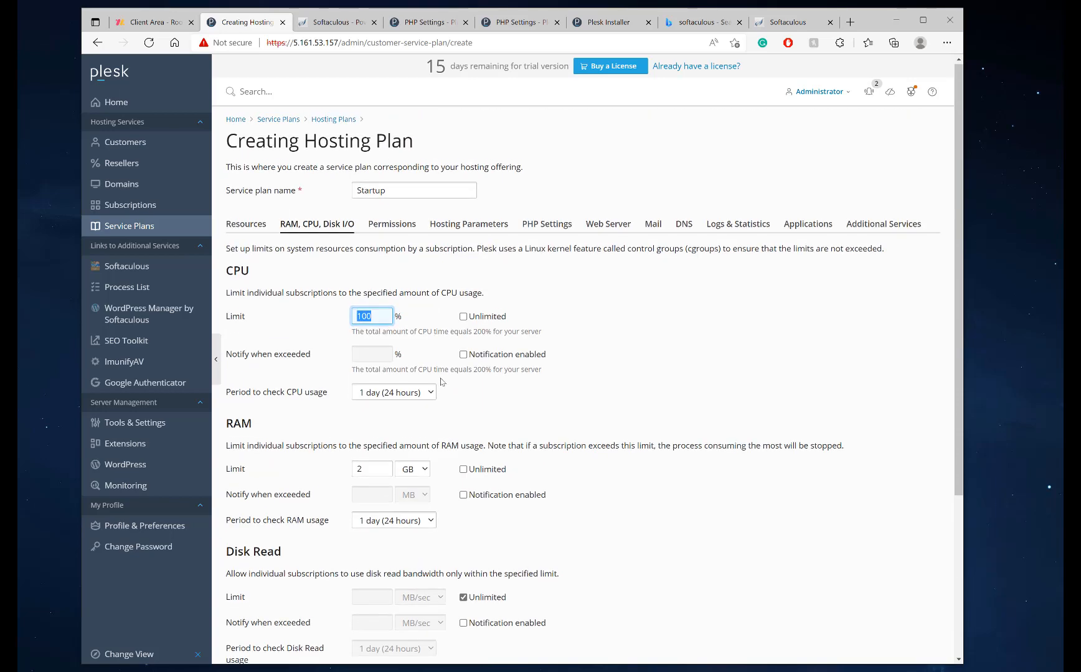
Expand the Startup plan's permissions and allow hosting, common PHP settings and scheduler management
left_click(391, 226)
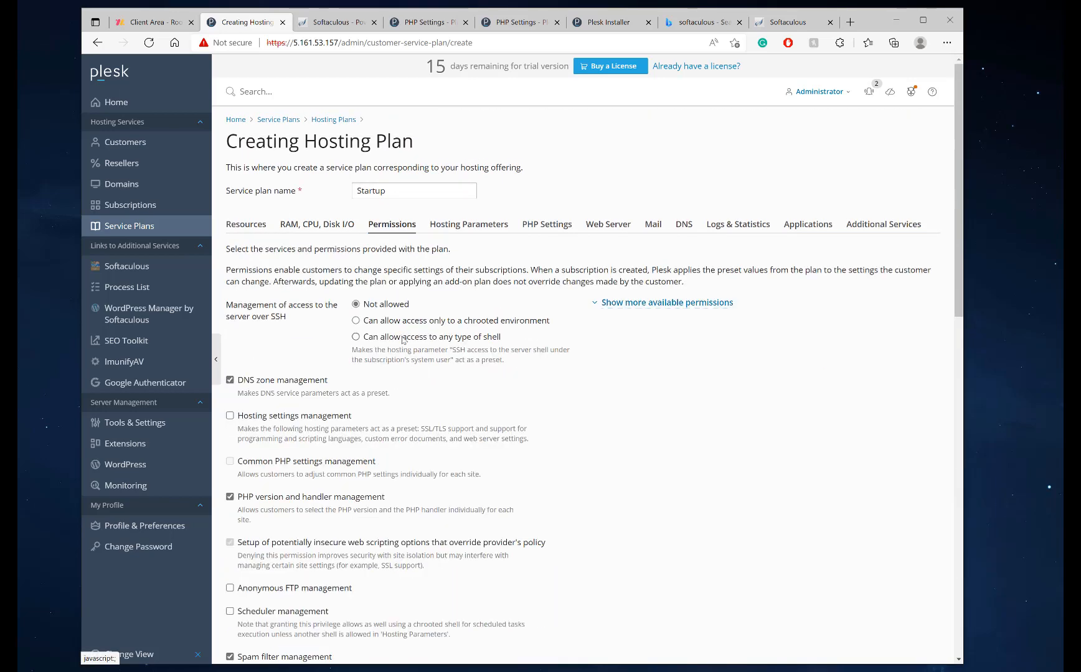
left_click(649, 302)
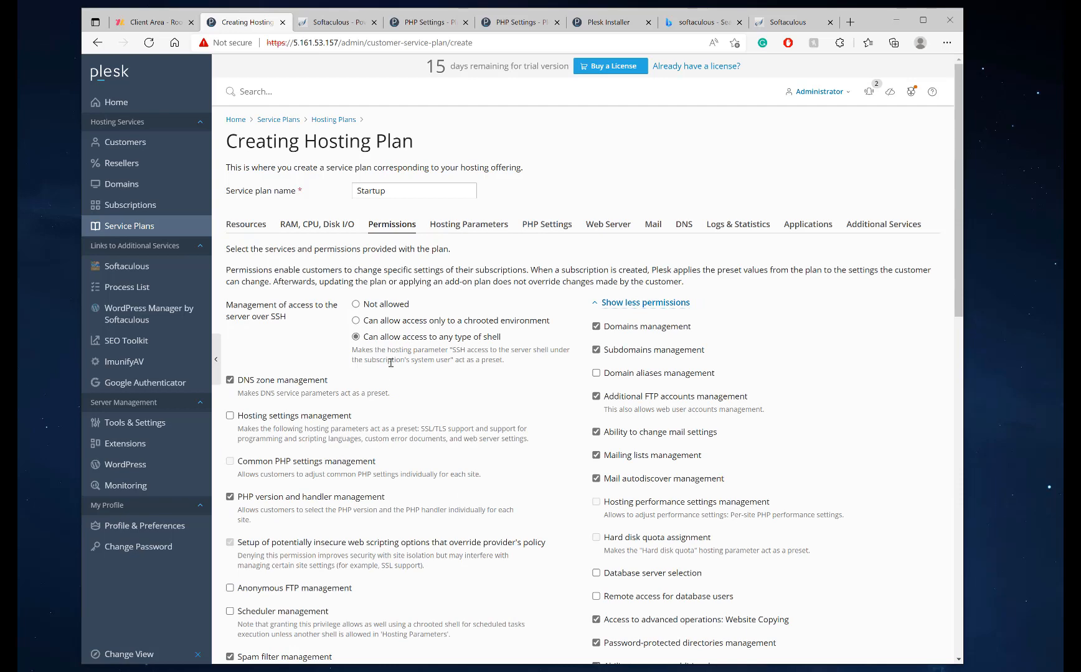
left_click(308, 417)
scroll(308, 417, "down", 3)
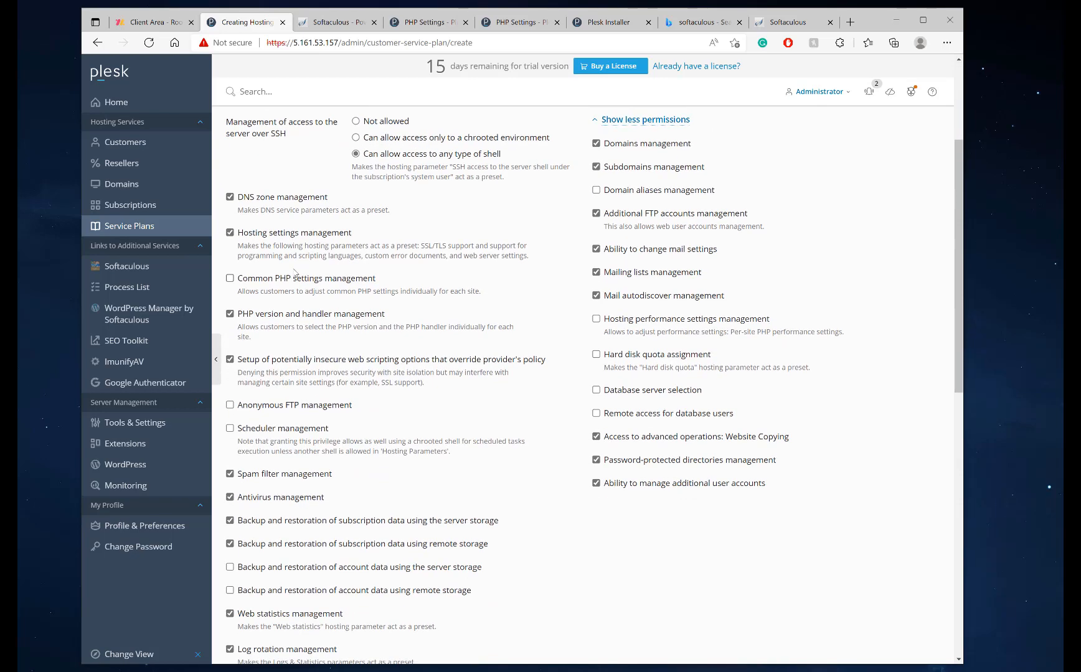
left_click(293, 279)
left_click(294, 405)
left_click(286, 429)
left_click(274, 408)
Allow subscription backups to server and remote storage plus account backups to server storage
left_click(293, 547)
left_click(300, 521)
scroll(374, 530, "down", 1)
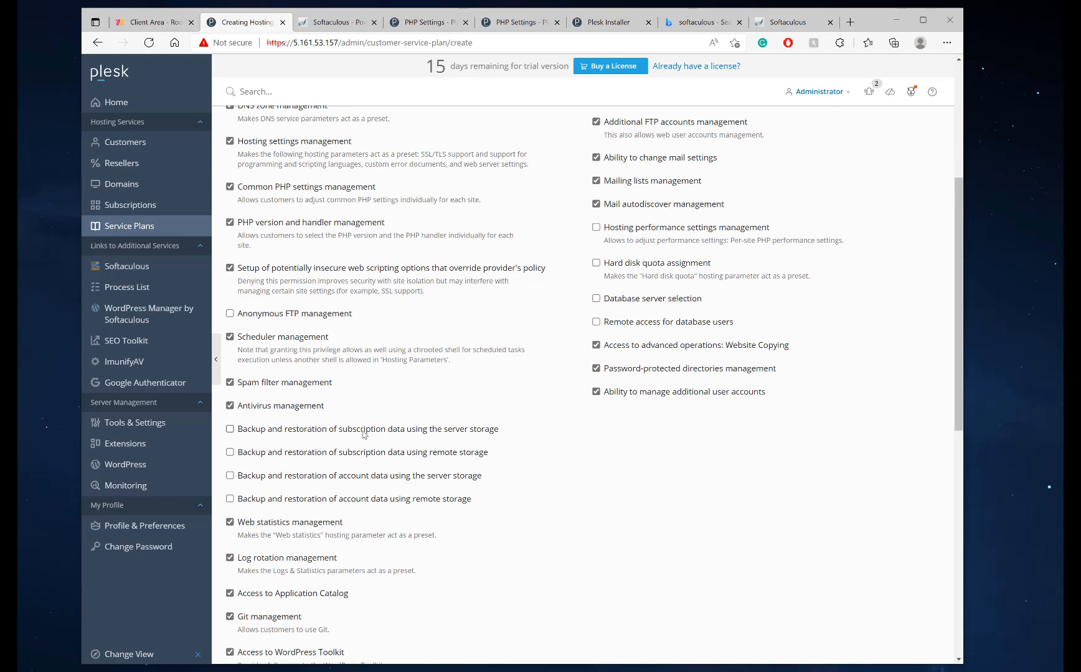
scroll(364, 434, "down", 3)
scroll(349, 373, "up", 2)
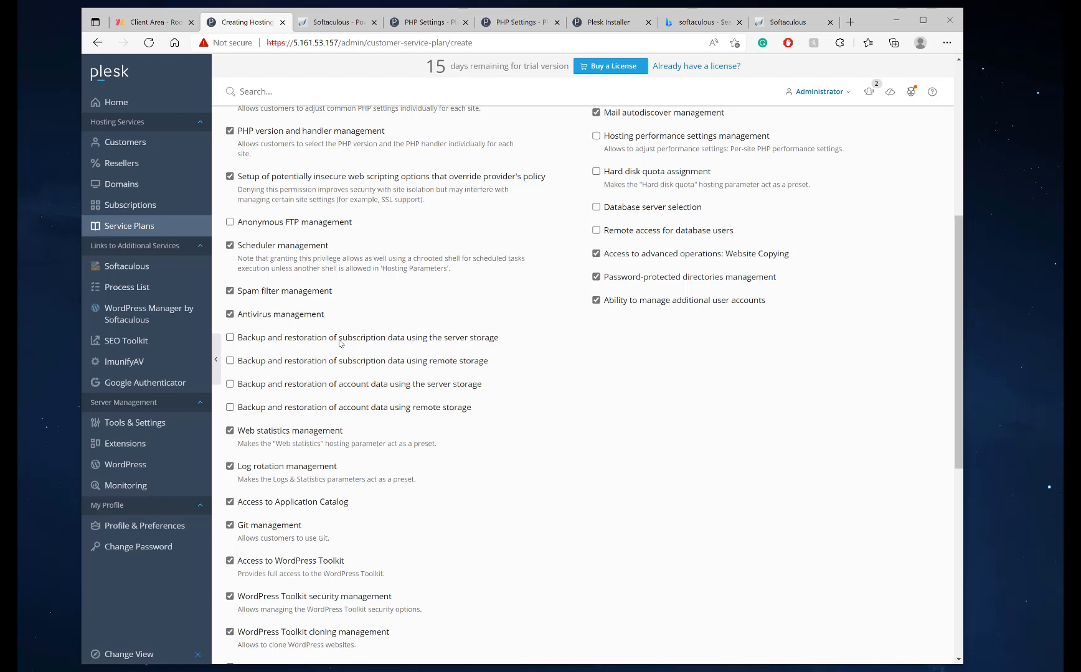
left_click(340, 339)
left_click(331, 364)
left_click(318, 383)
left_click(309, 407)
left_click(307, 385)
left_click(306, 363)
left_click(308, 338)
left_click(311, 340)
left_click(312, 361)
left_click(308, 385)
Allow hard disk quota assignment and database server selection, and mark the hosting performance permission
scroll(417, 384, "down", 5)
scroll(387, 338, "up", 4)
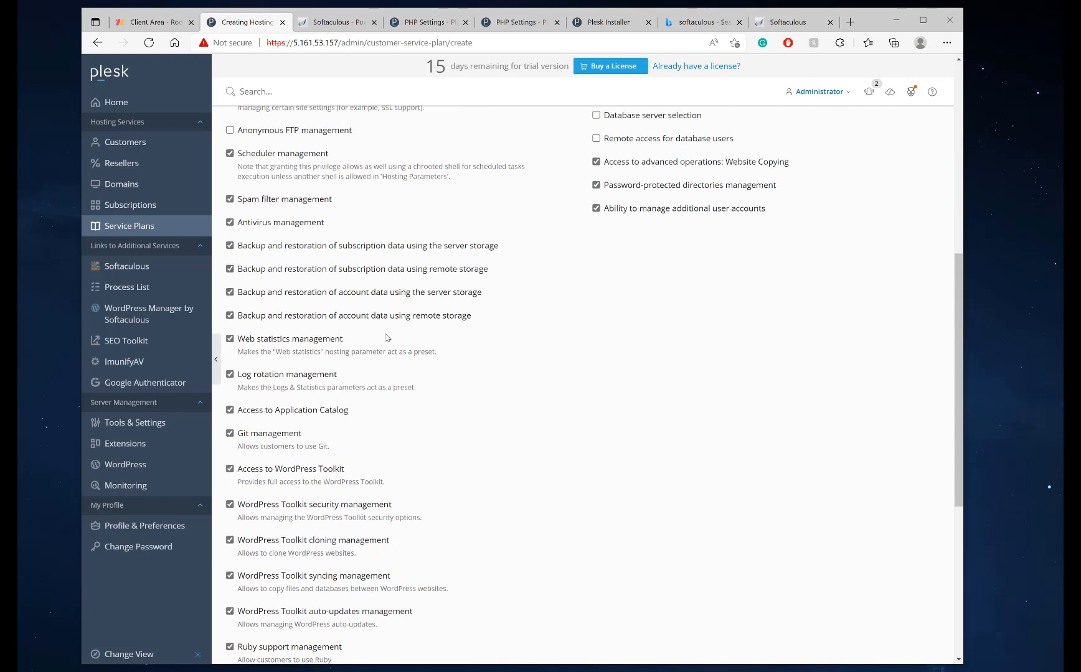
scroll(367, 343, "up", 2)
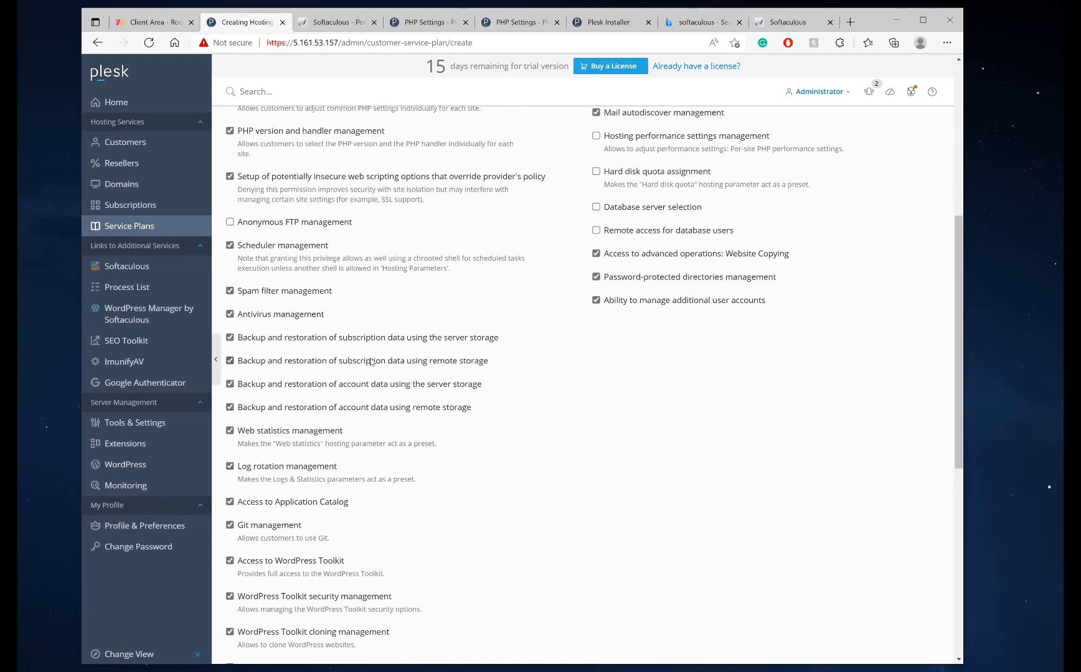
scroll(572, 423, "up", 1)
scroll(543, 439, "down", 7)
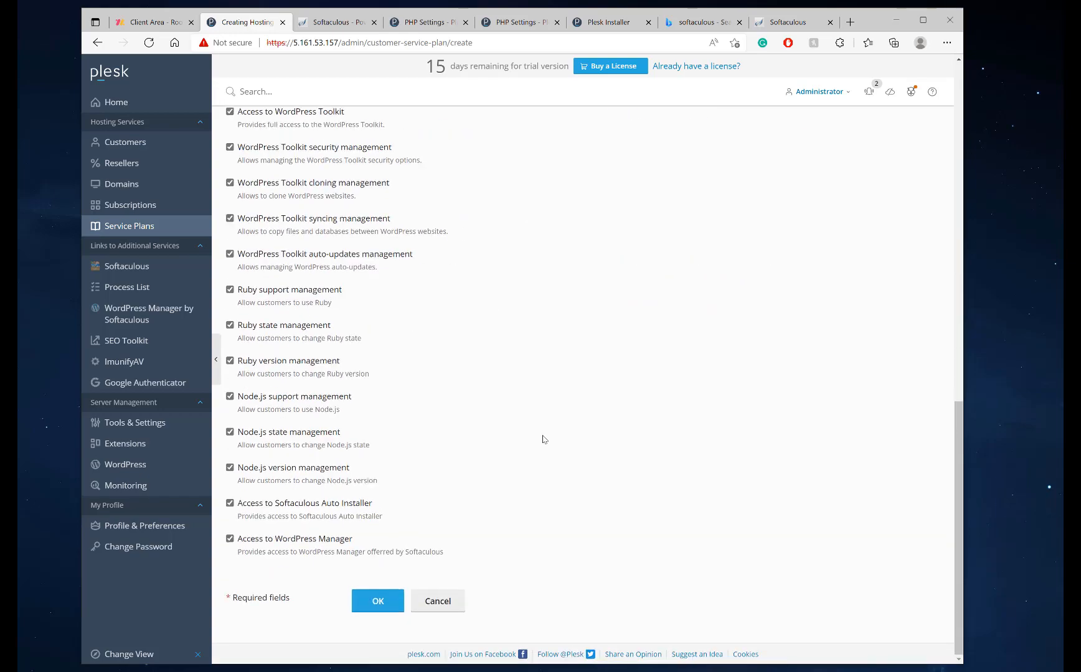
scroll(543, 439, "up", 10)
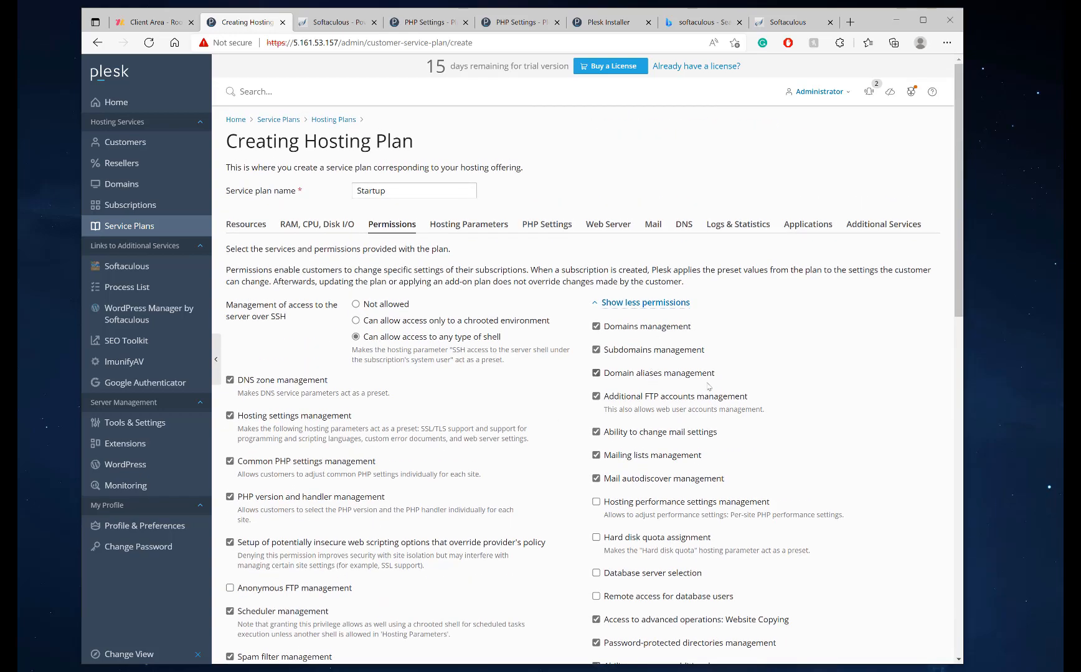
scroll(755, 377, "down", 3)
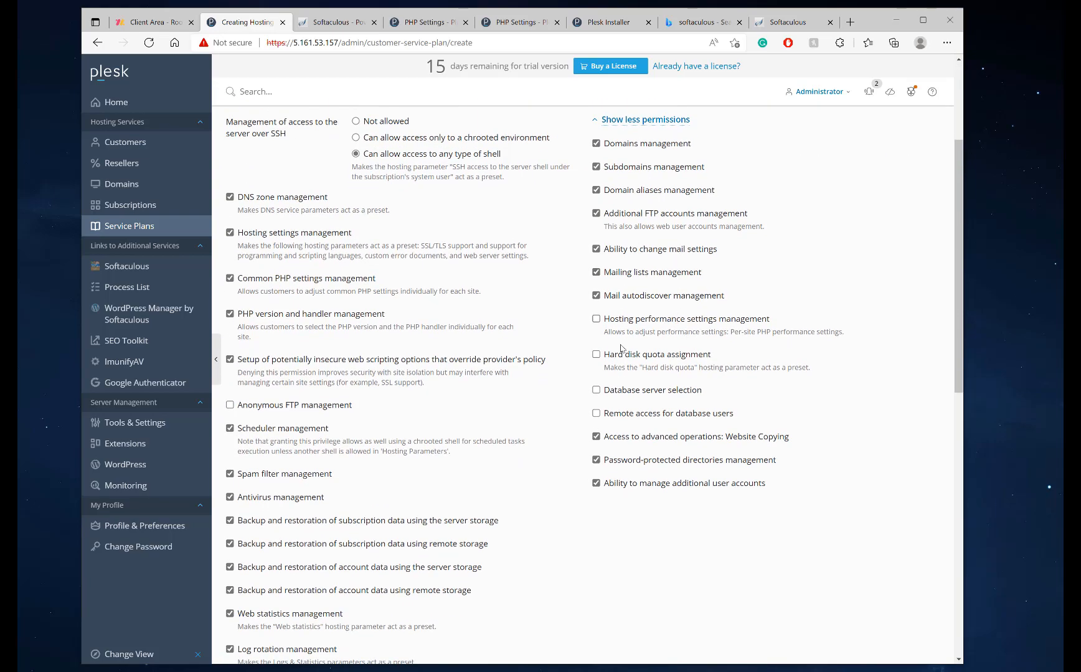
left_click(613, 355)
left_click(613, 391)
scroll(622, 420, "up", 2)
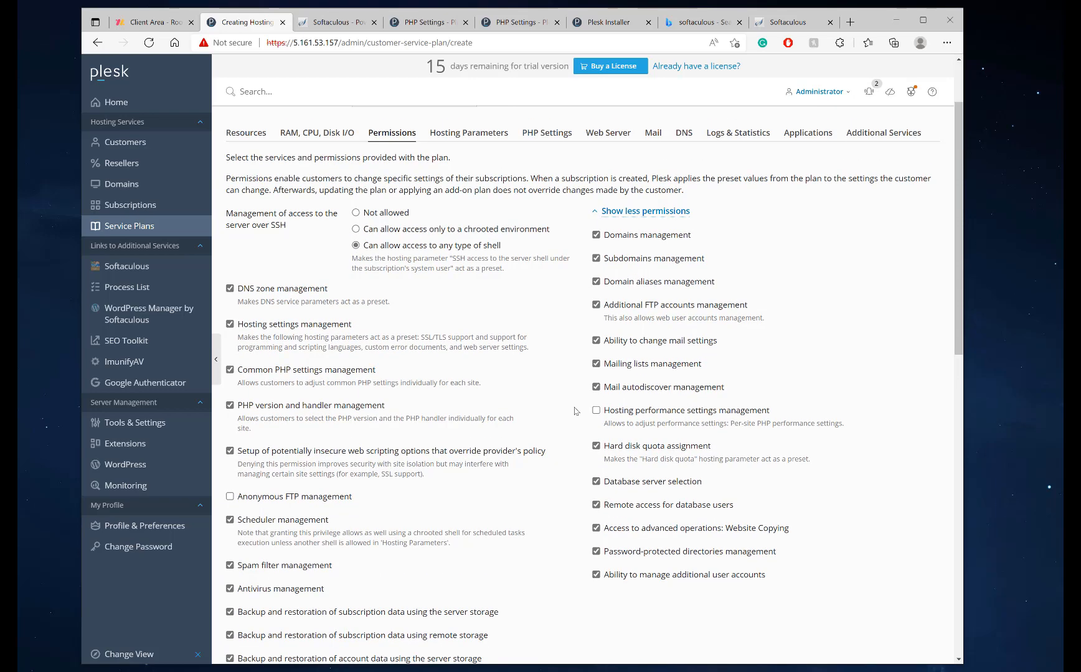
left_click_drag(604, 415, 778, 416)
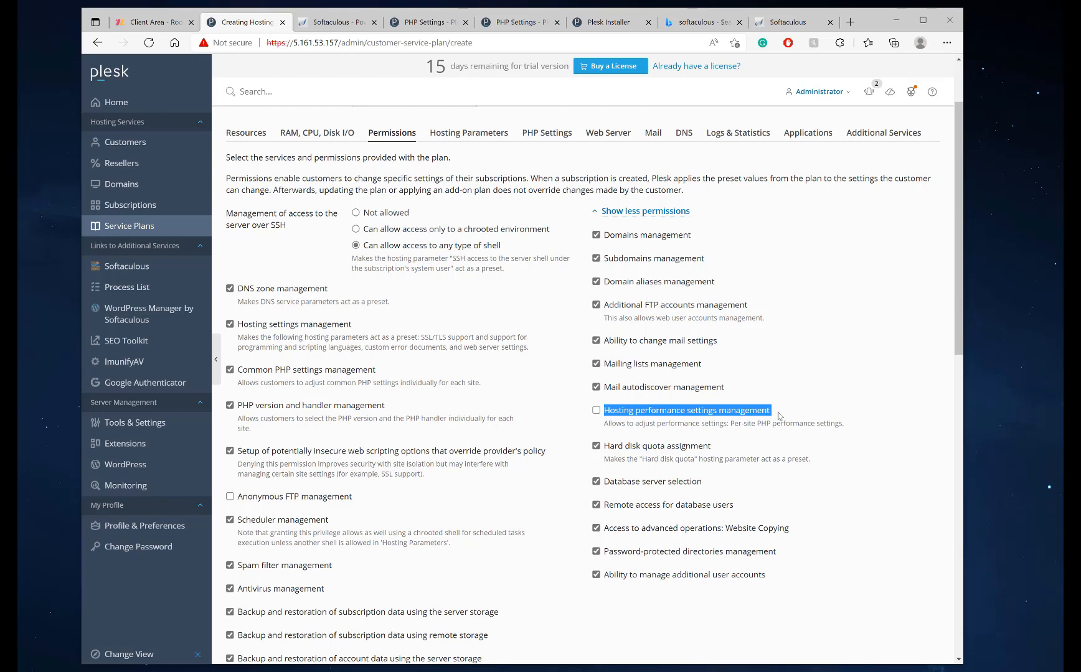
left_click(547, 142)
scroll(436, 349, "down", 2)
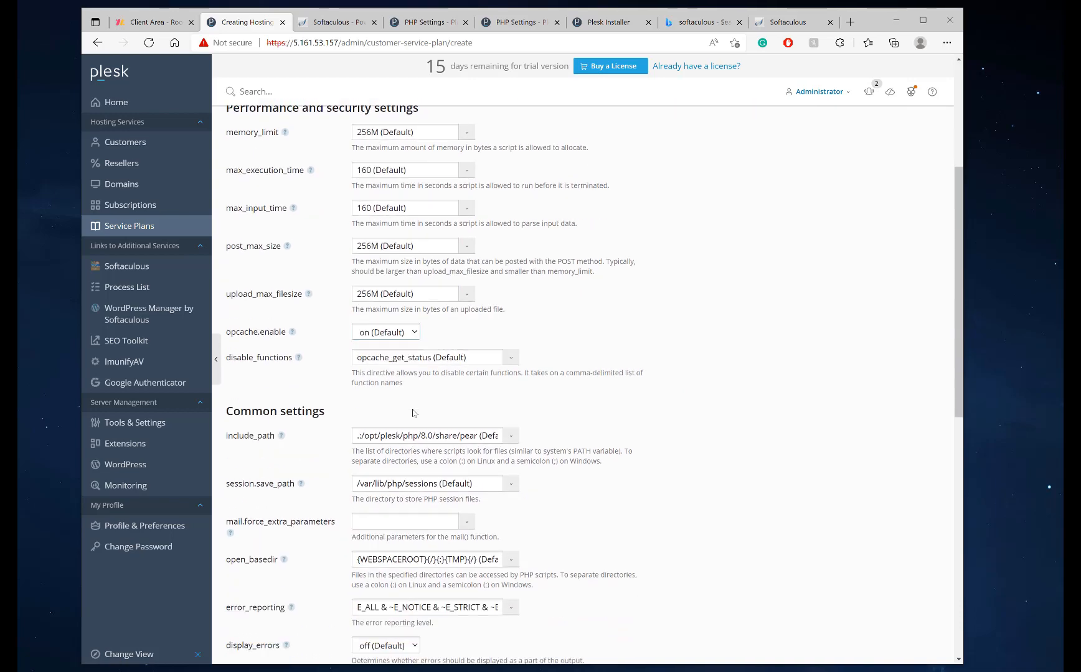
scroll(412, 410, "up", 1)
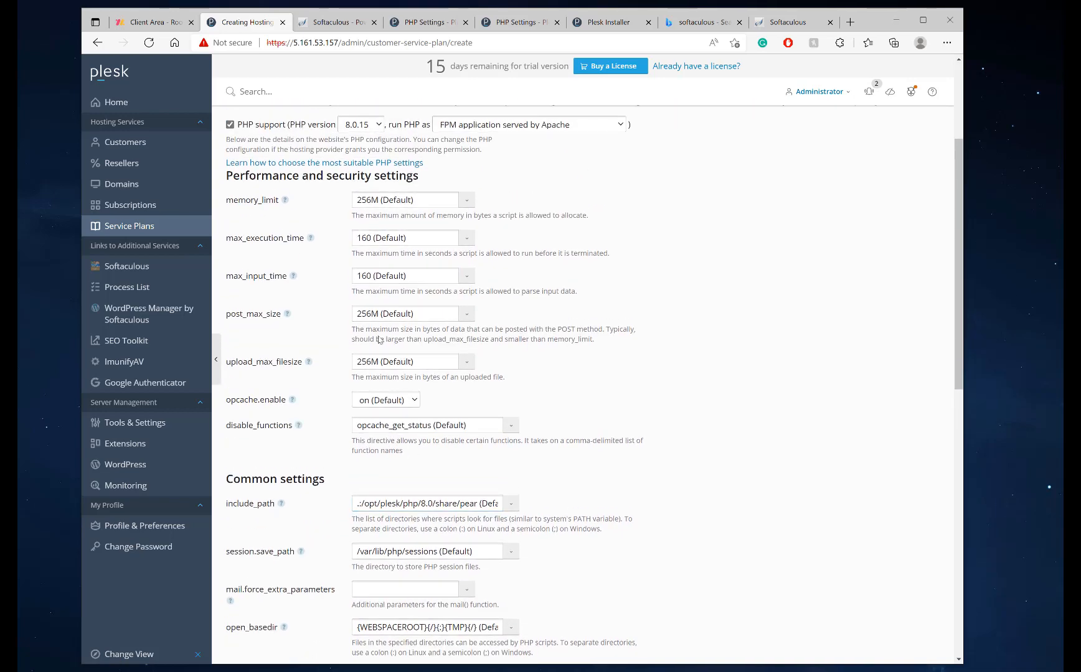
scroll(403, 316, "up", 4)
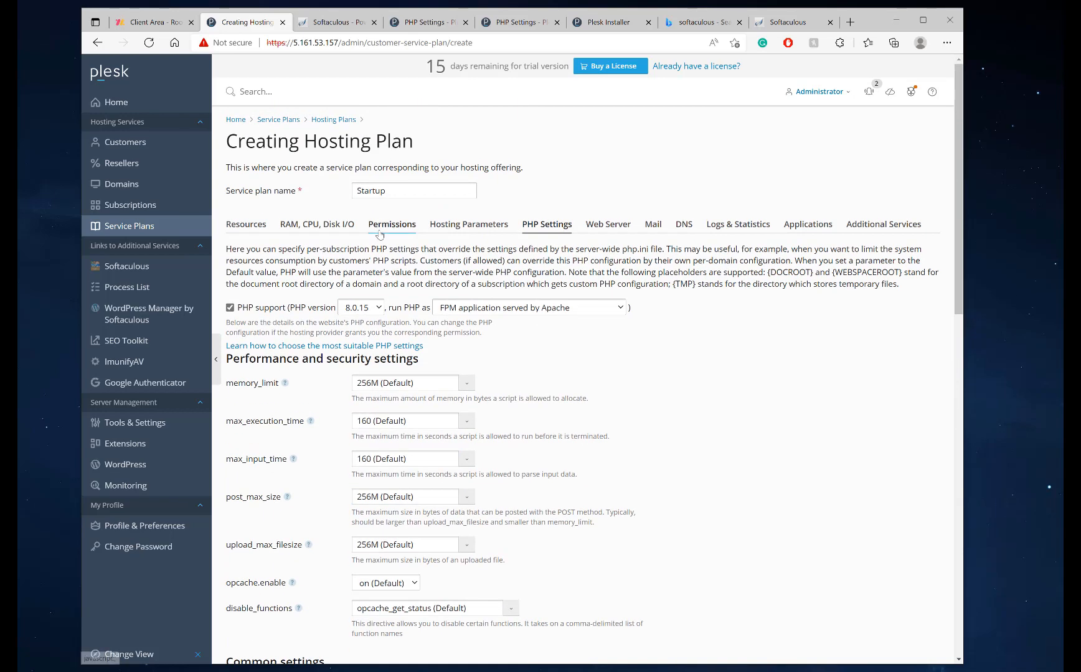
left_click(392, 224)
left_click(607, 224)
left_click(546, 224)
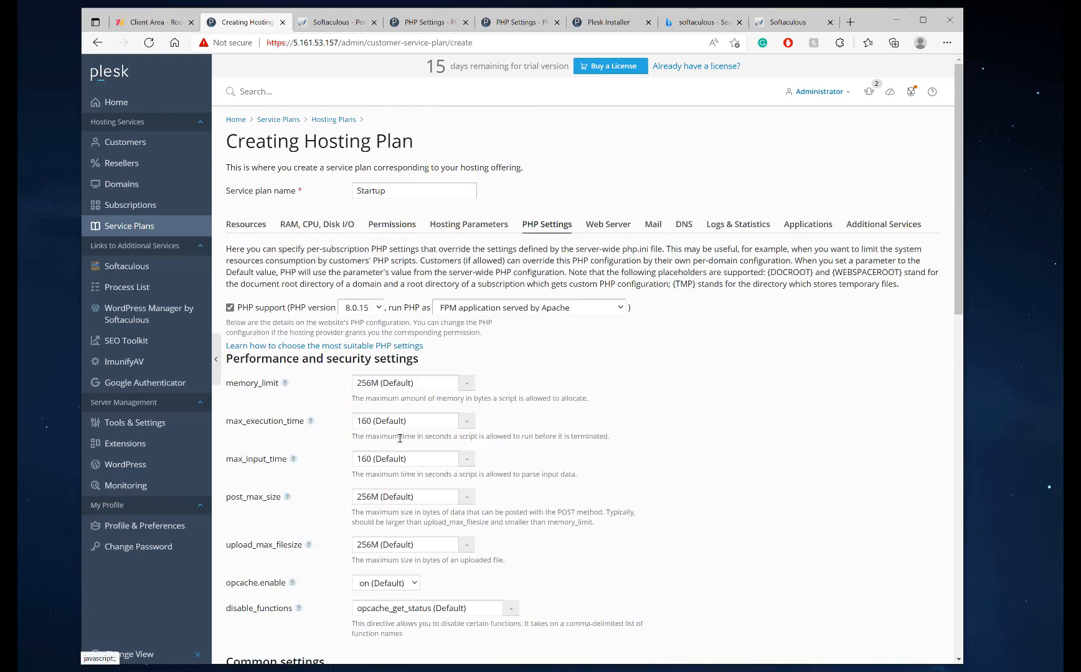
scroll(433, 414, "down", 2)
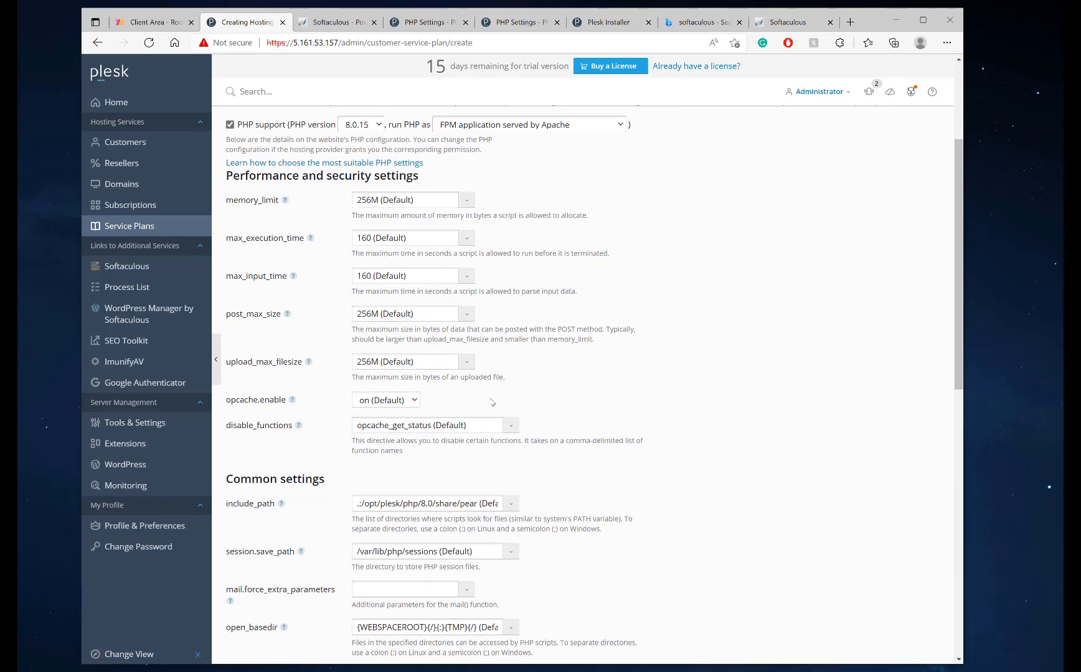
scroll(474, 361, "up", 2)
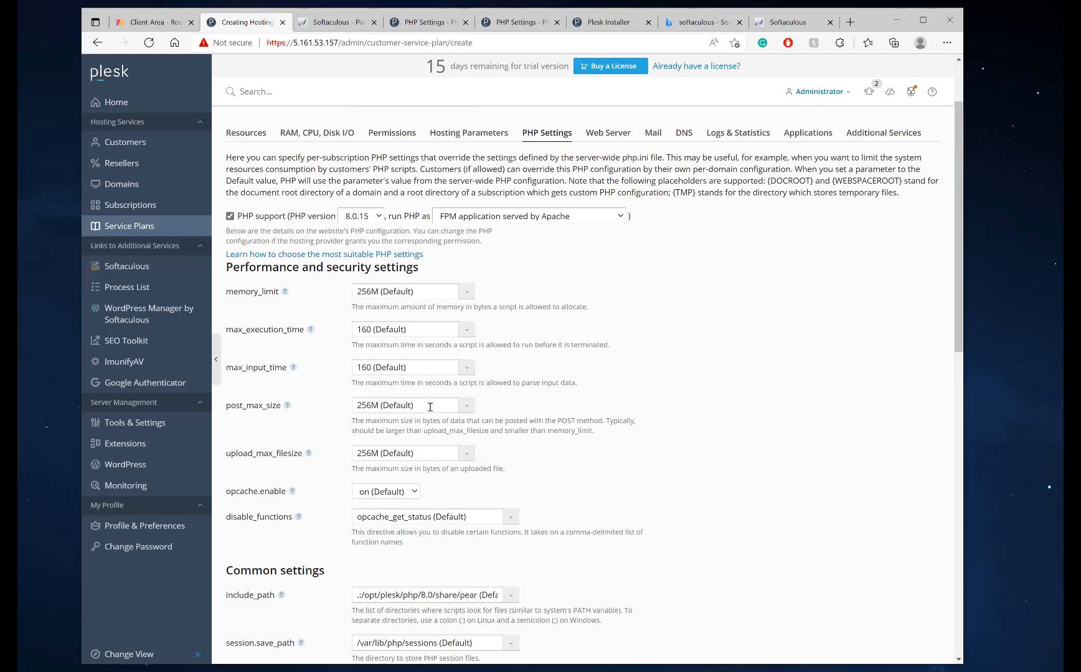
left_click(380, 291)
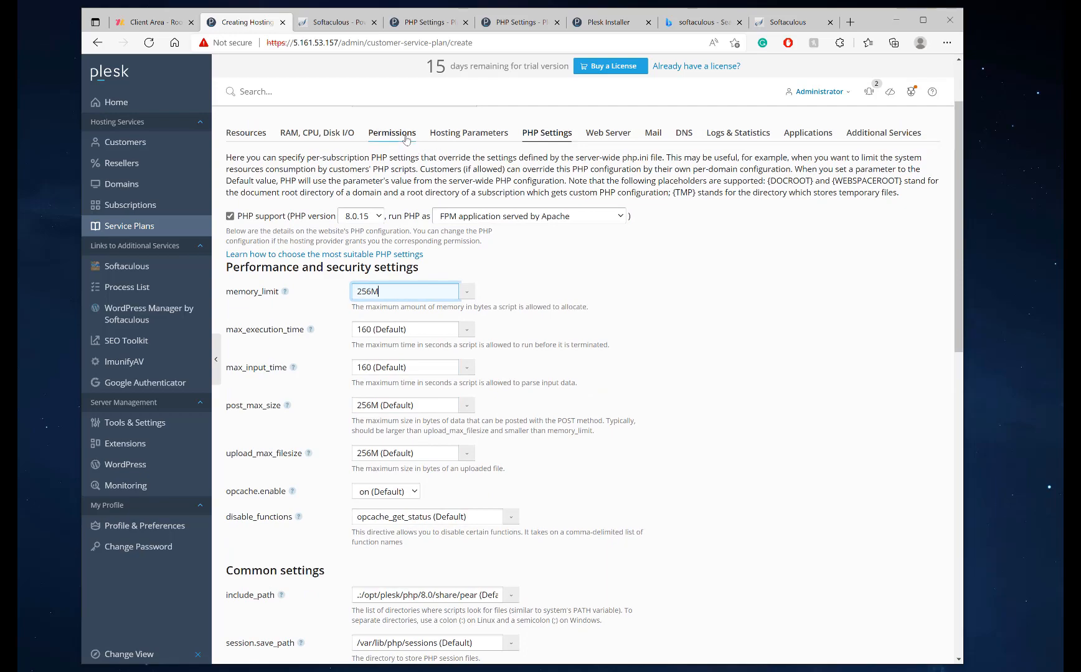
scroll(417, 284, "down", 9)
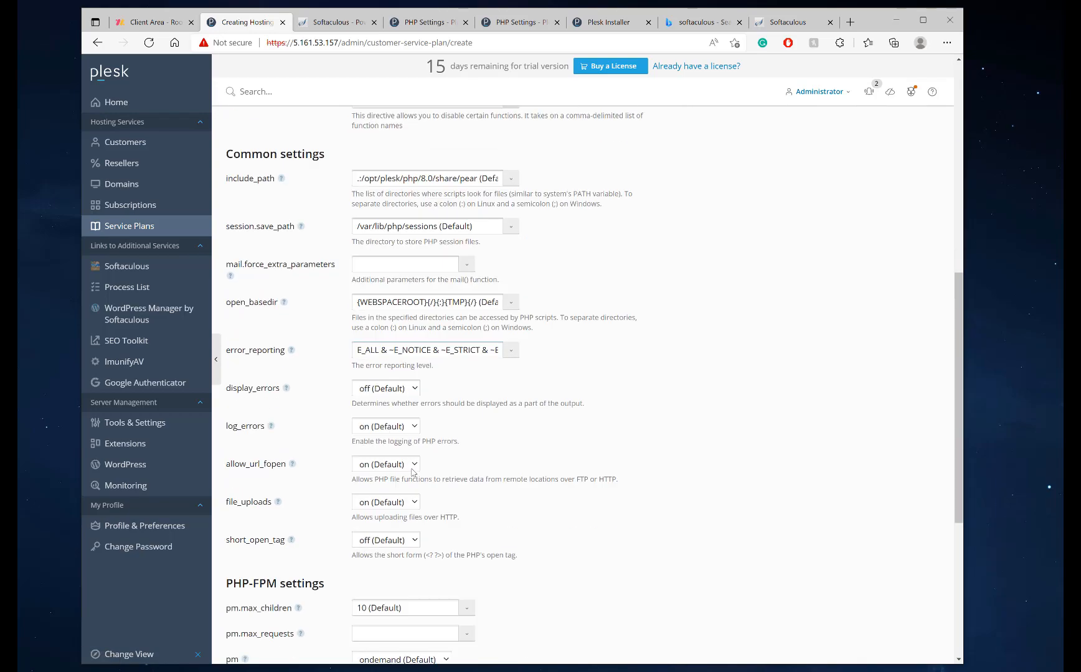
left_click(409, 481)
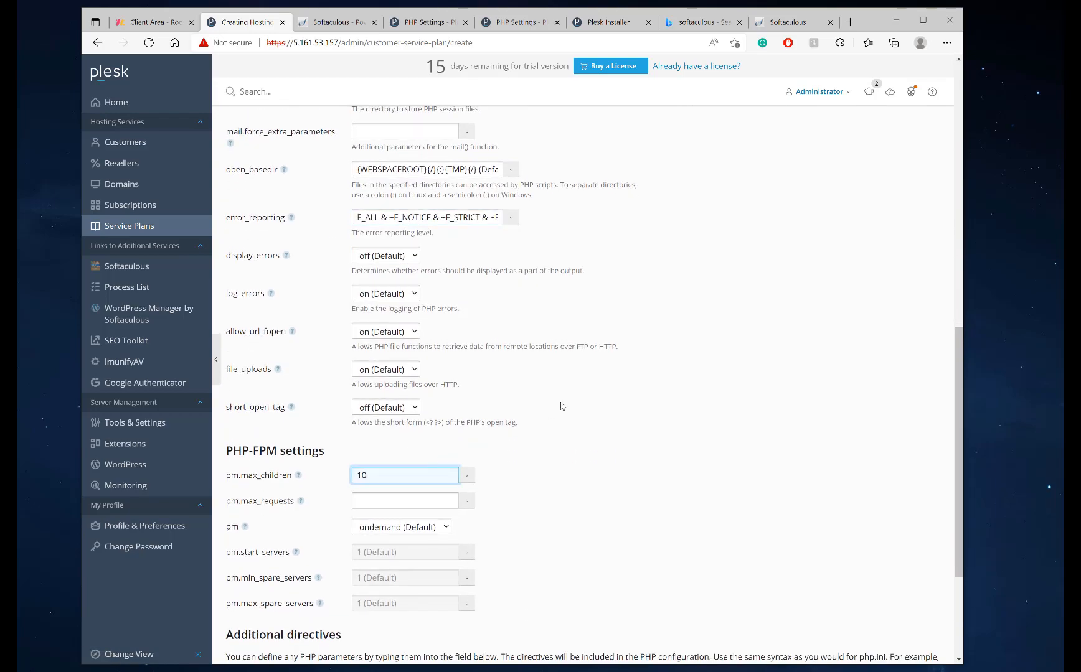
scroll(401, 238, "up", 10)
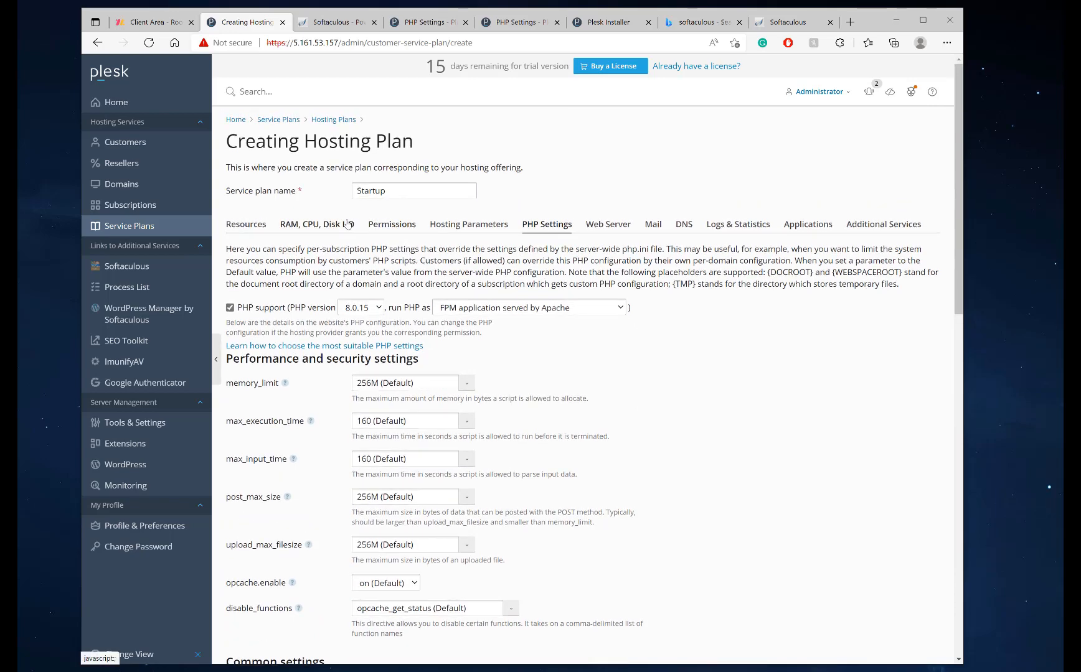
Review the Startup plan's RAM/CPU limits, permissions, hosting parameters and PHP settings
left_click(288, 224)
left_click(381, 225)
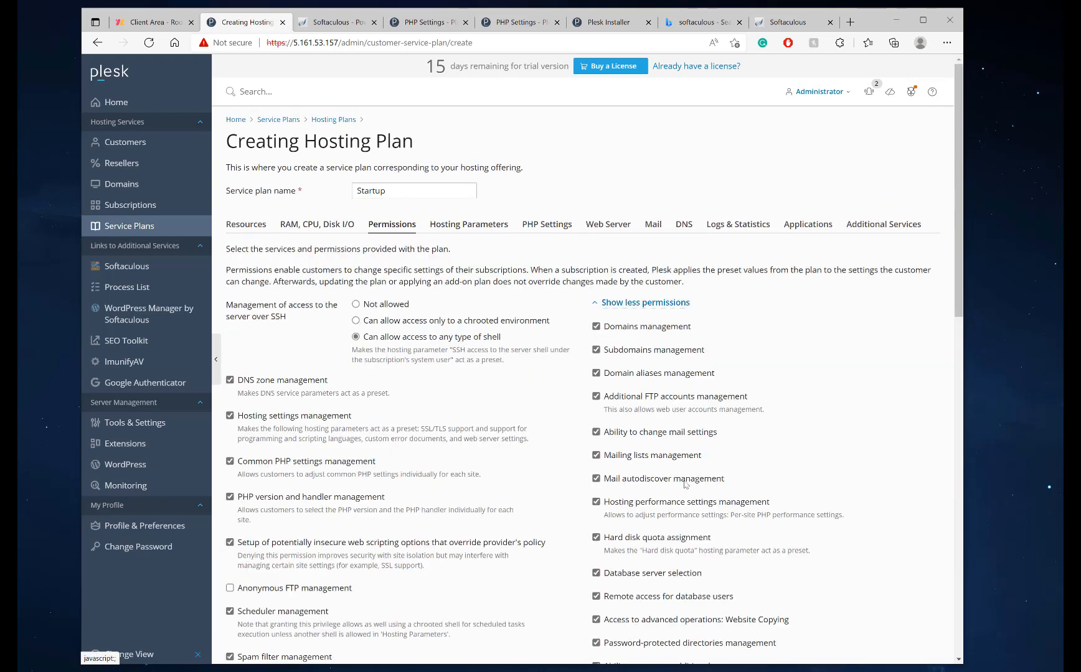
scroll(648, 423, "down", 2)
double_click(650, 415)
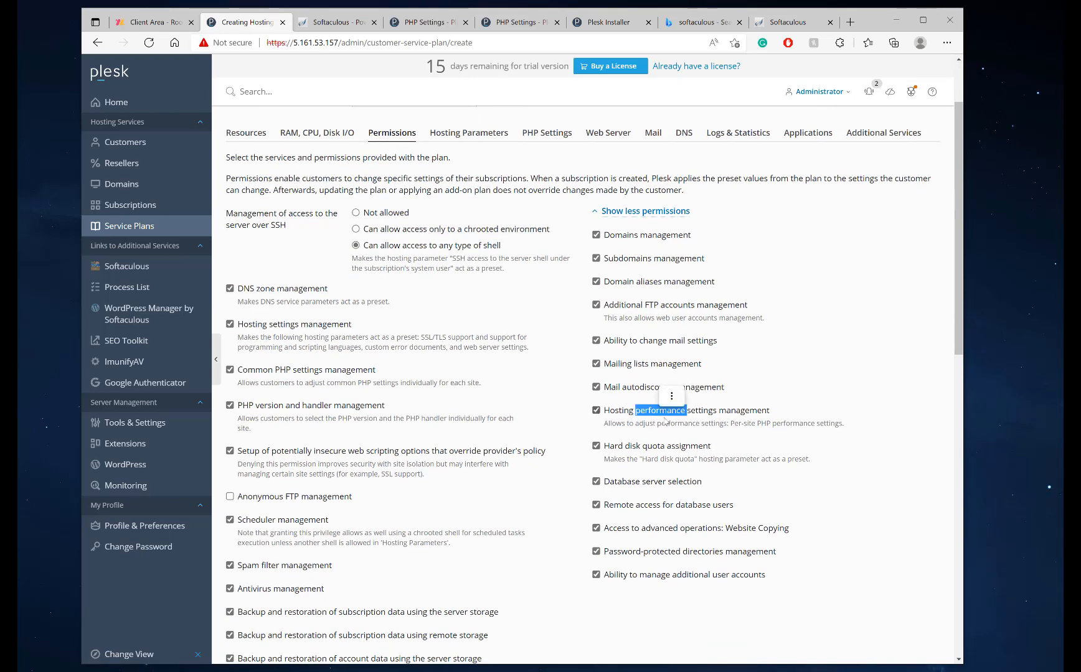
left_click(721, 414)
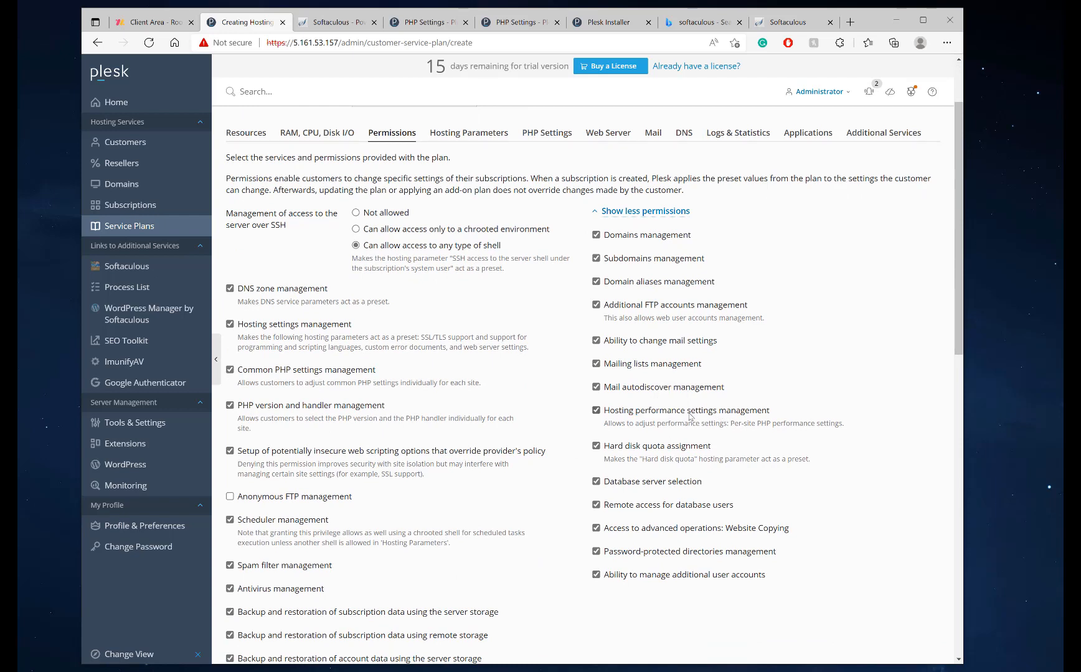
scroll(309, 261, "up", 2)
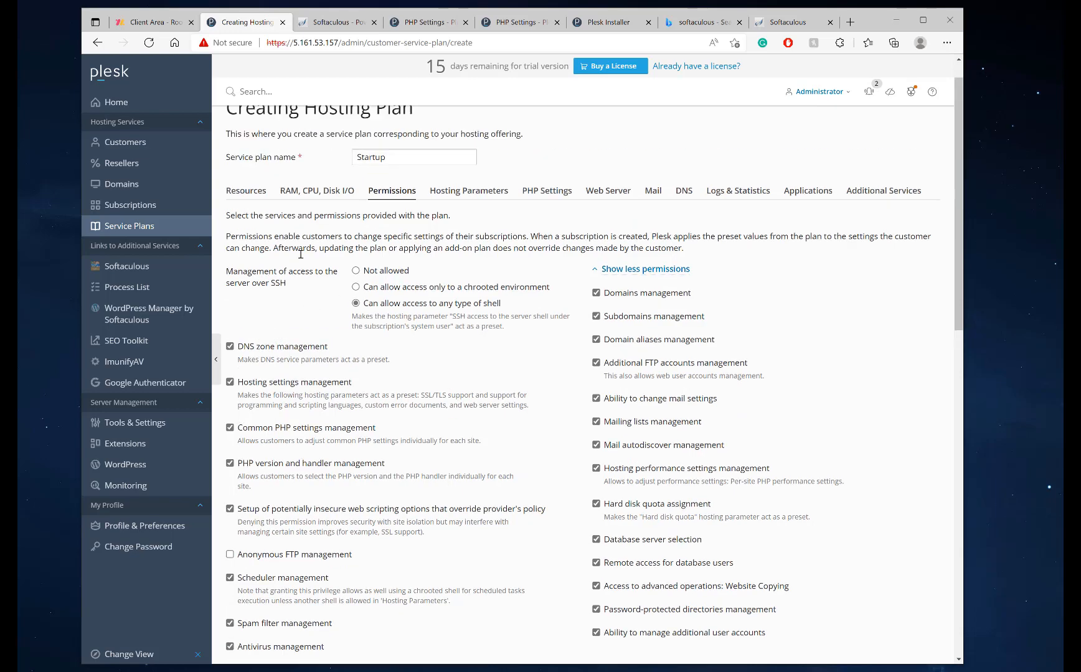
left_click(466, 225)
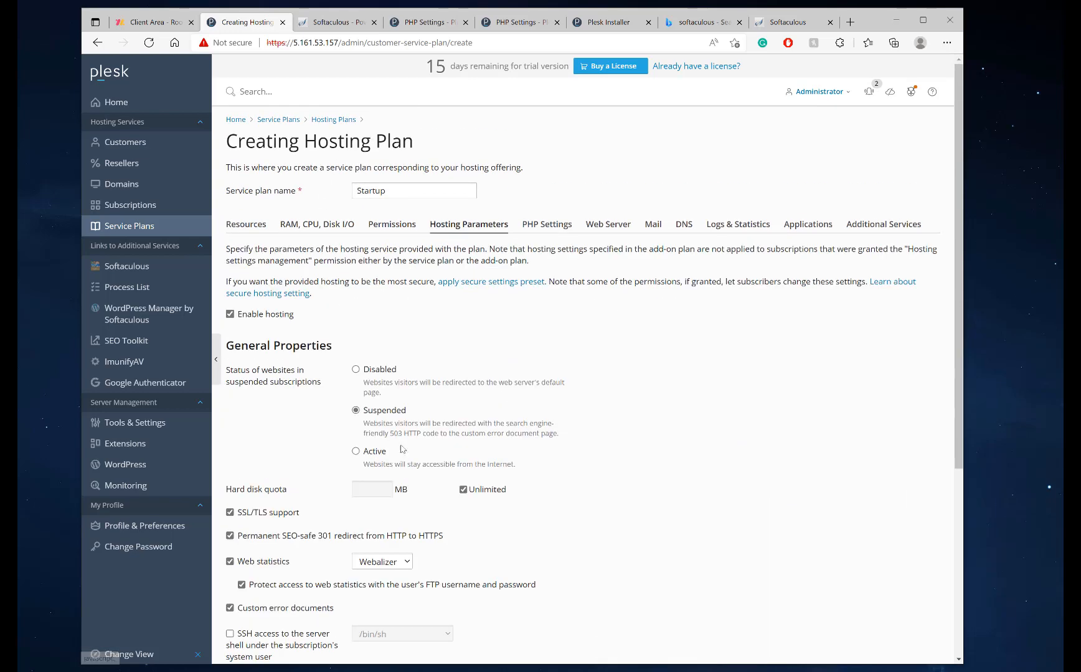
scroll(342, 411, "down", 2)
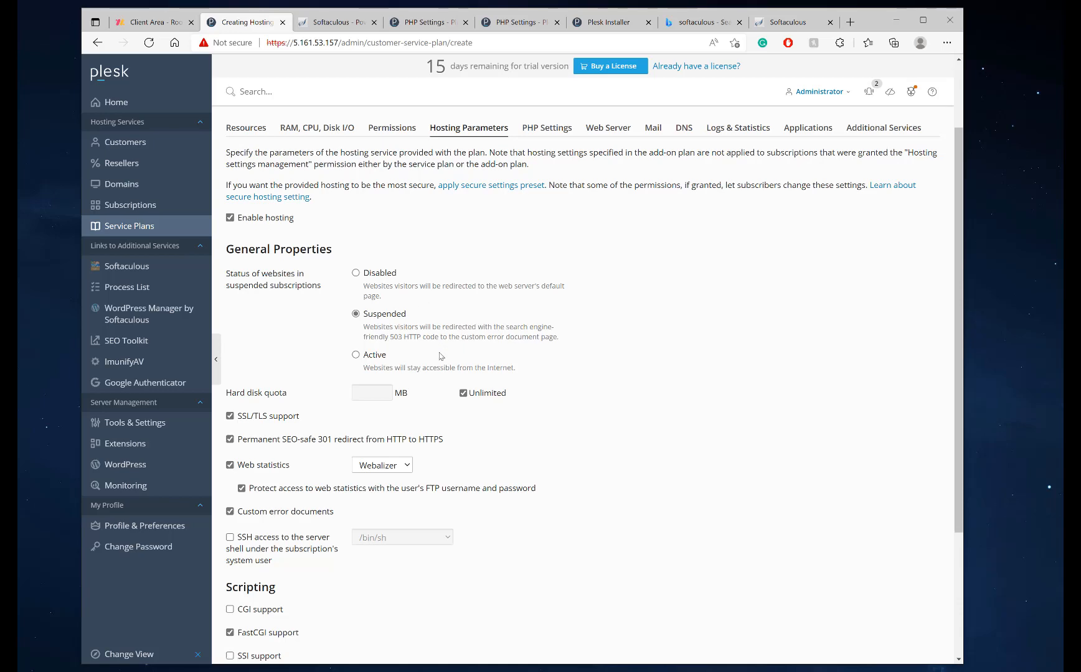
scroll(433, 346, "down", 4)
left_click(449, 558)
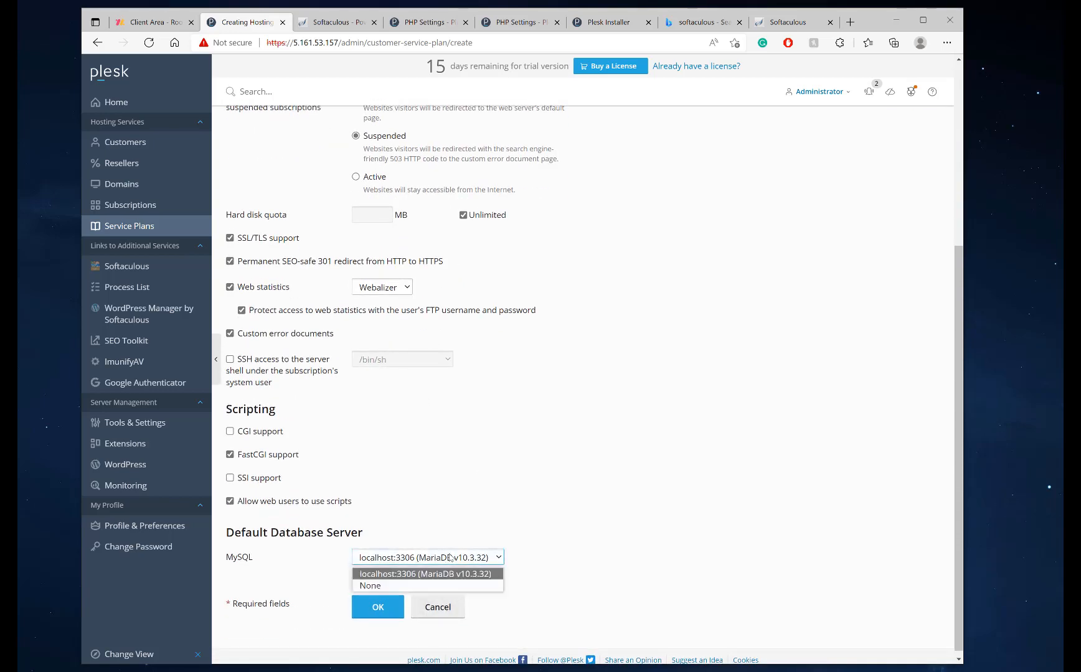
scroll(528, 489, "up", 6)
left_click(546, 227)
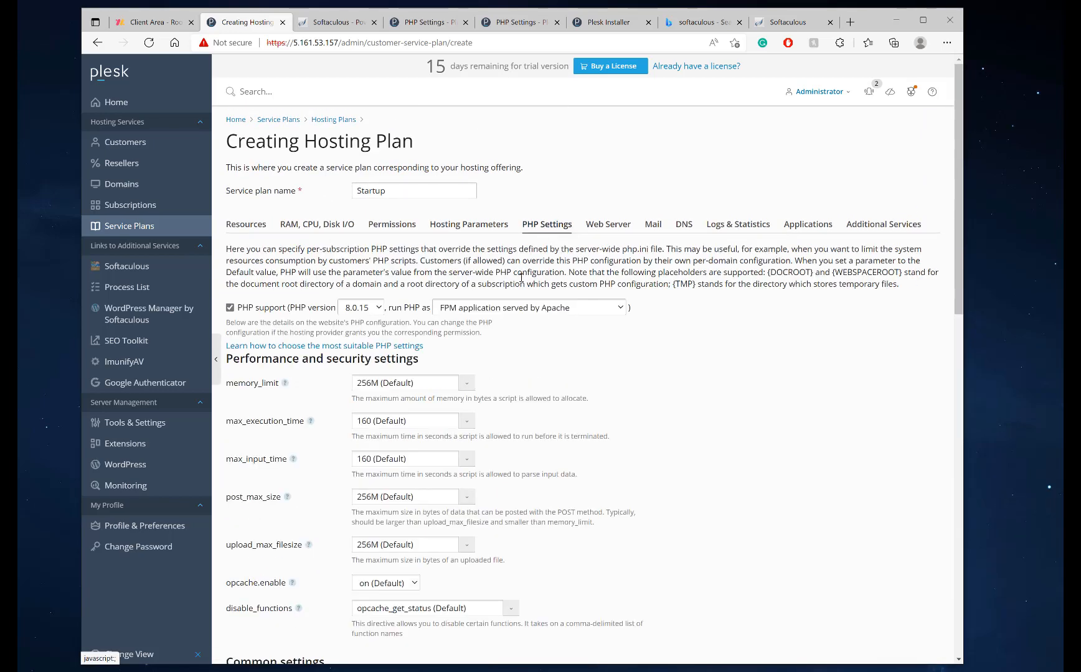
scroll(256, 403, "down", 12)
scroll(255, 402, "down", 3)
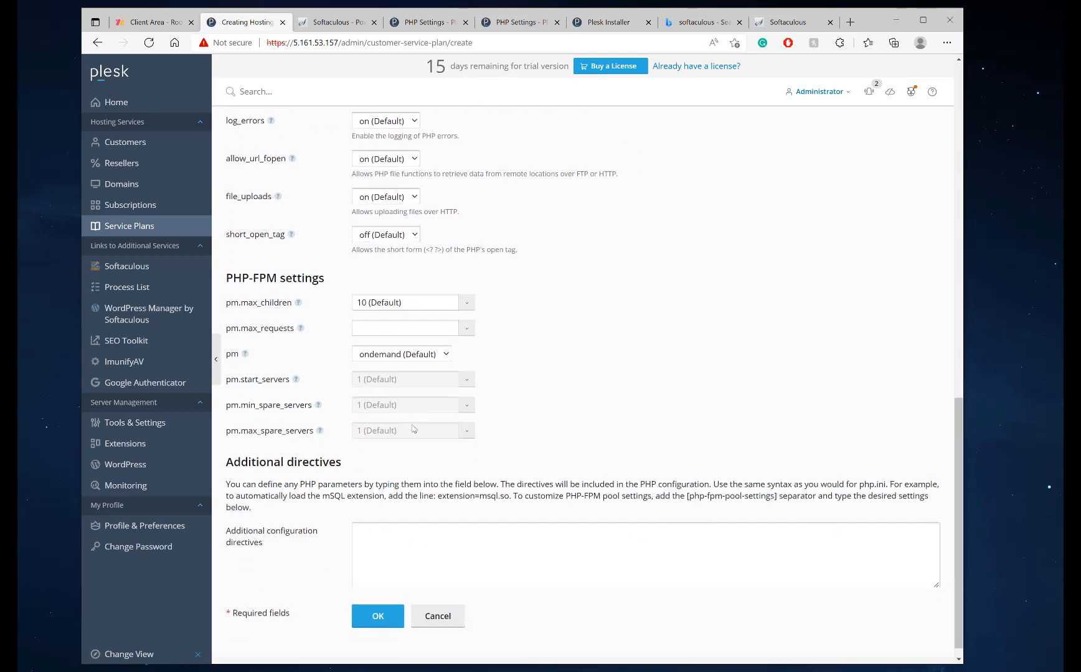
scroll(256, 403, "up", 15)
Enable nginx caching in the plan's Web Server settings
left_click(619, 230)
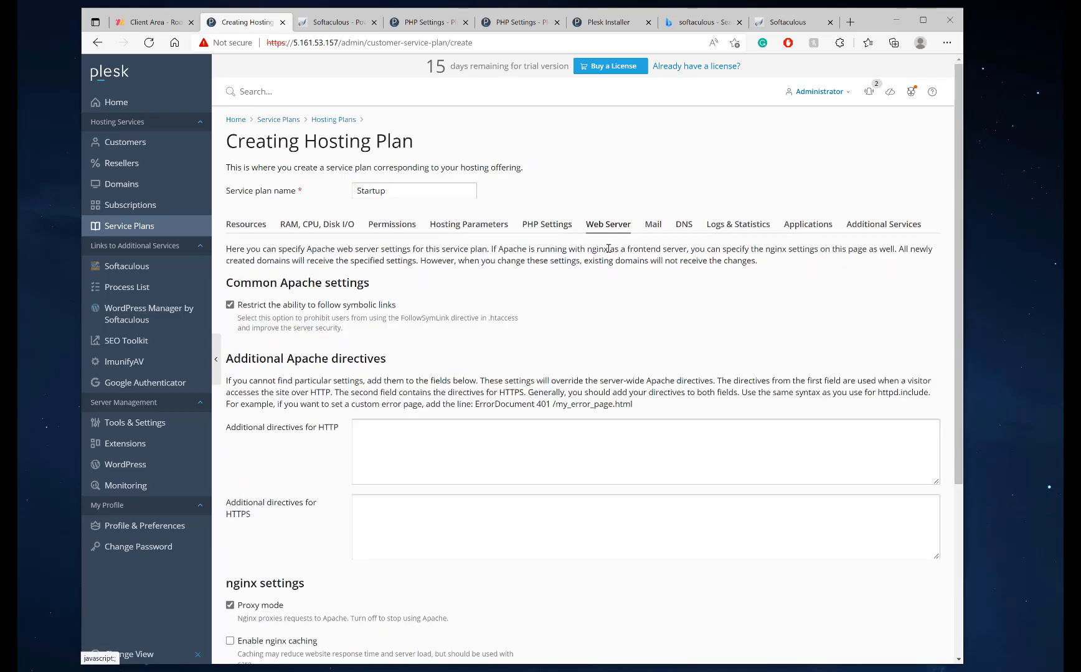
scroll(269, 448, "down", 3)
left_click(229, 458)
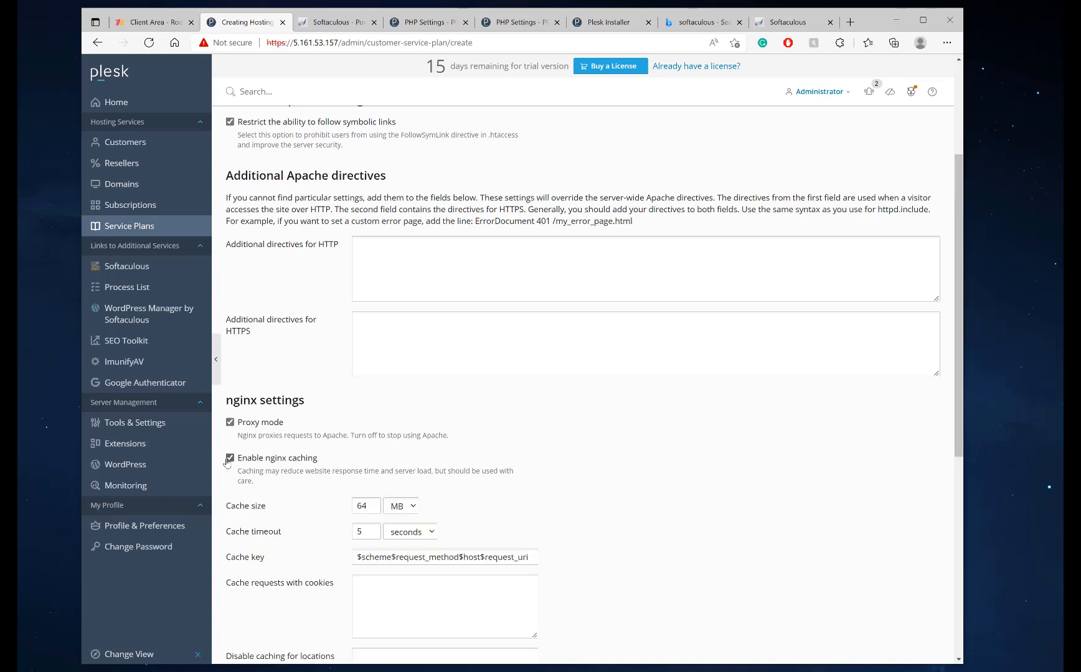
scroll(383, 480, "down", 3)
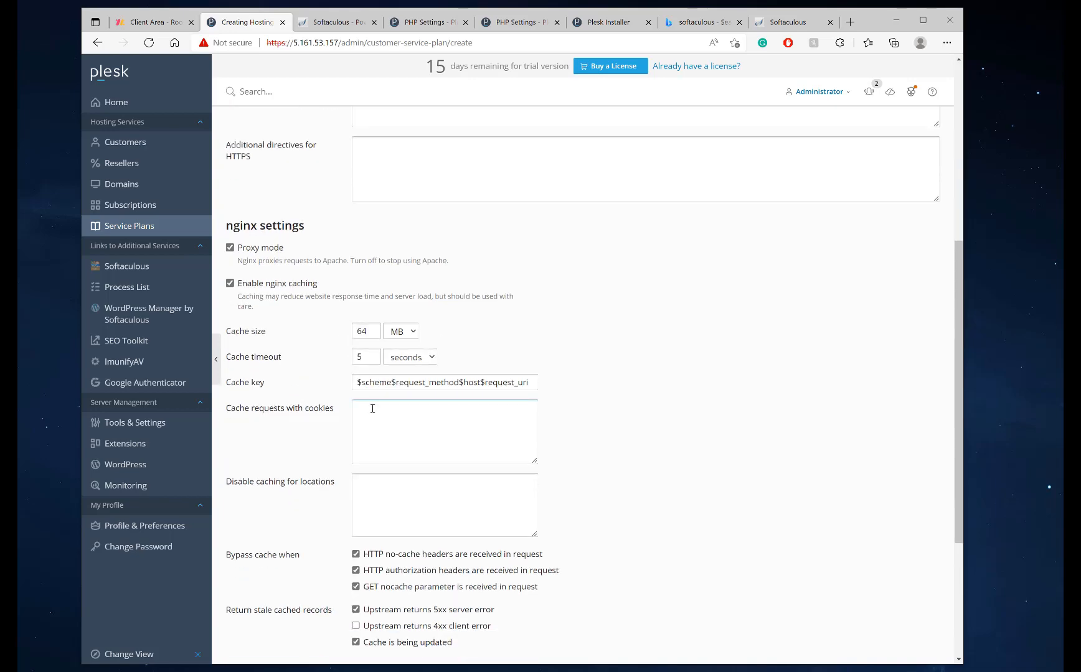
scroll(337, 400, "down", 4)
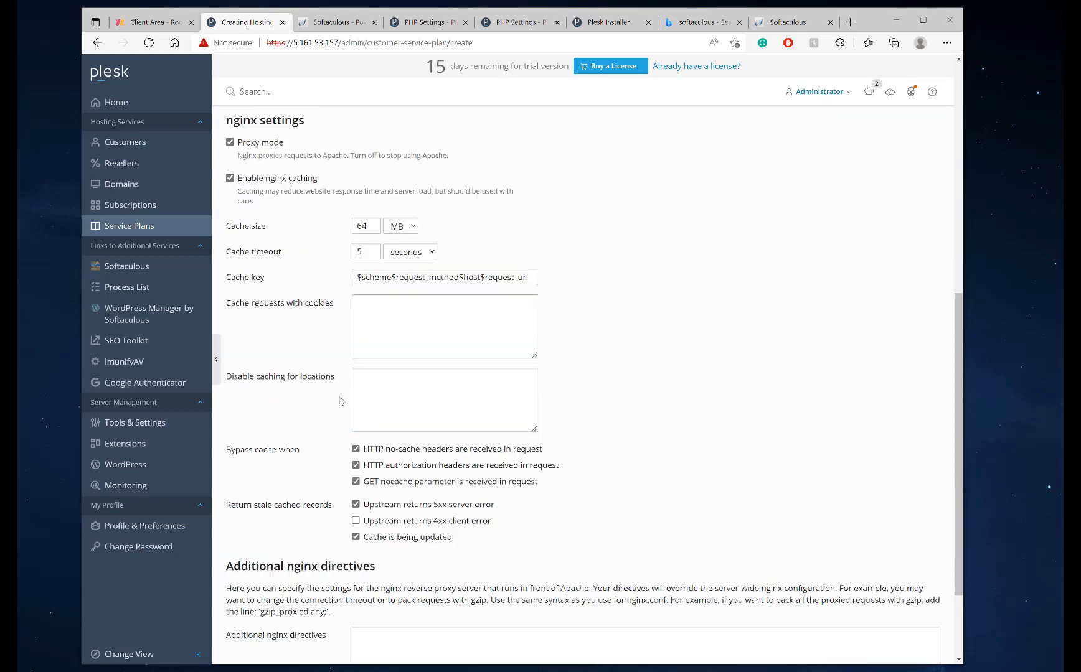
scroll(467, 422, "up", 10)
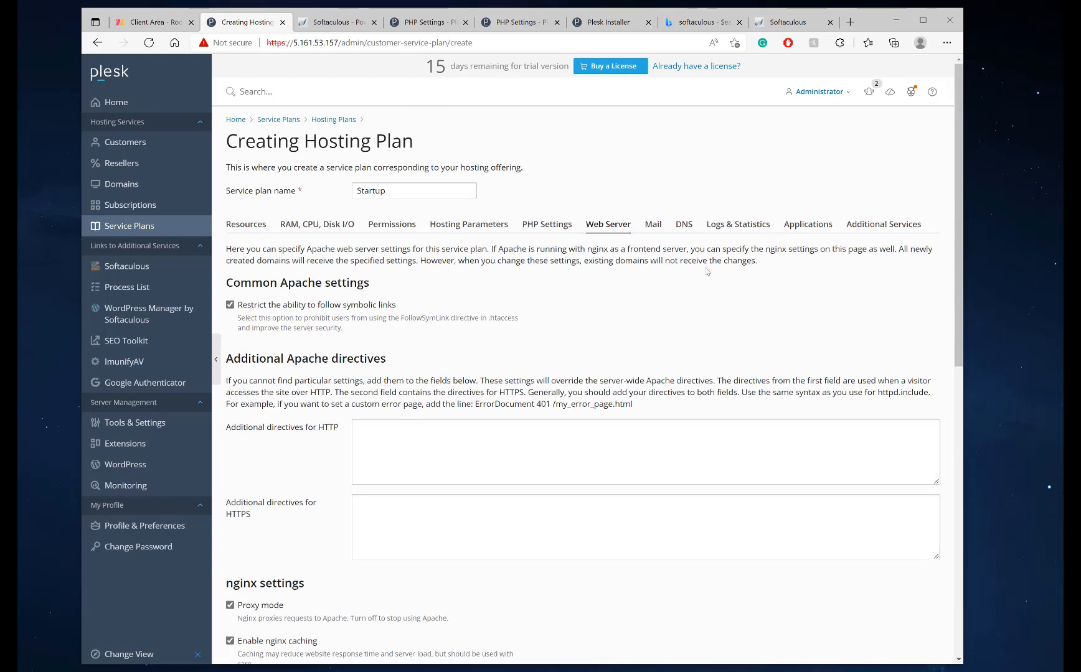
Look over the mail, DNS, logs and applications settings, ending on Additional Services
left_click(661, 229)
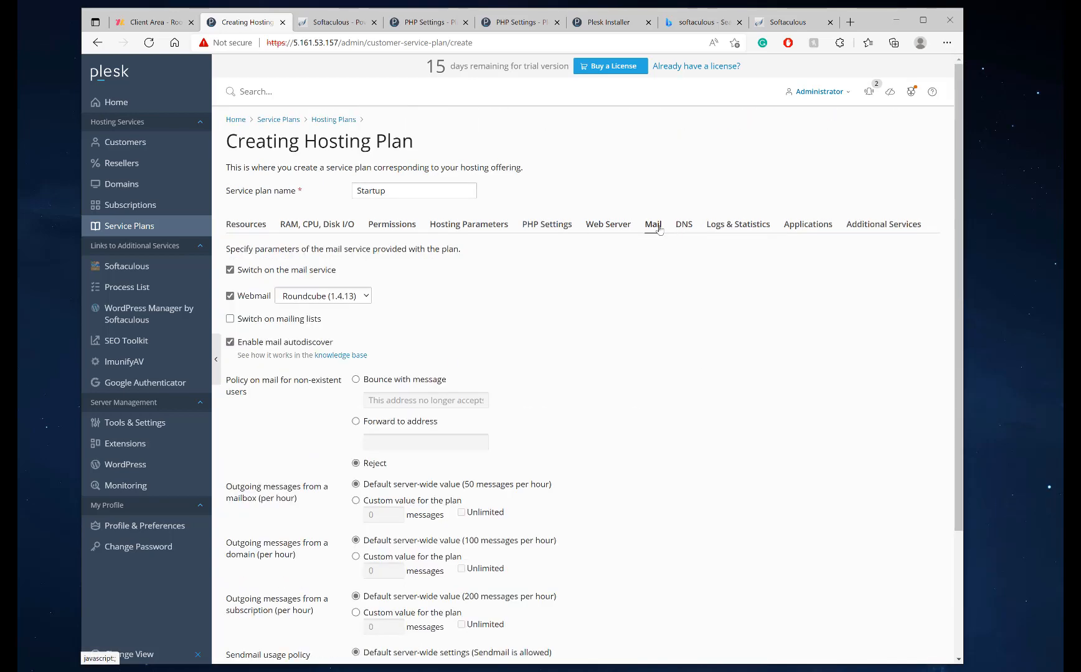
left_click(684, 227)
left_click(739, 228)
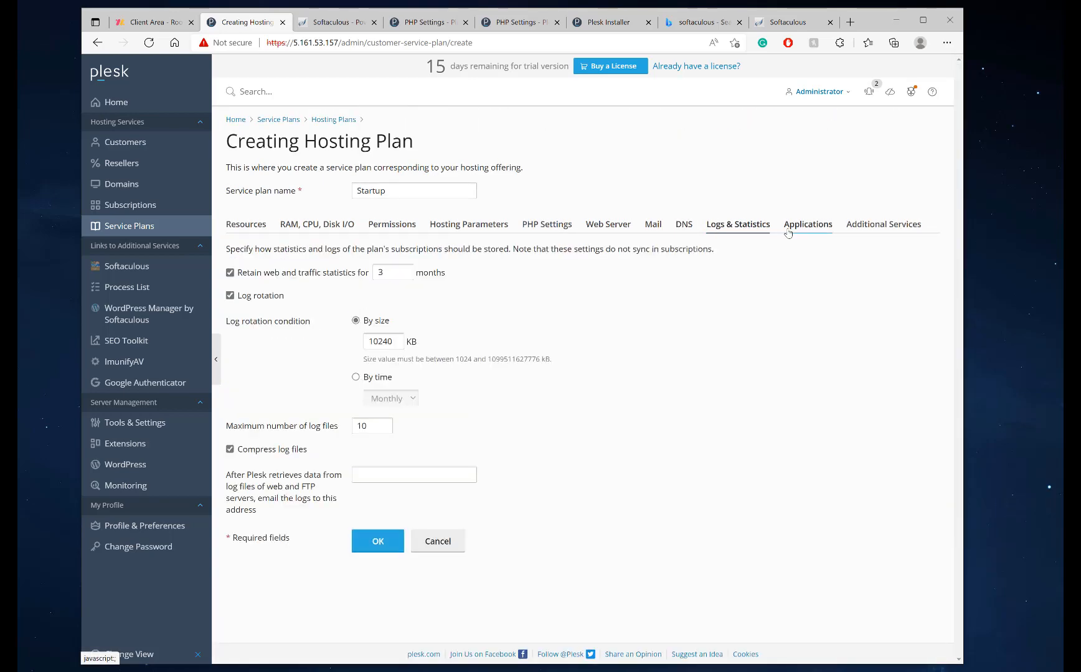
left_click(788, 233)
left_click(848, 233)
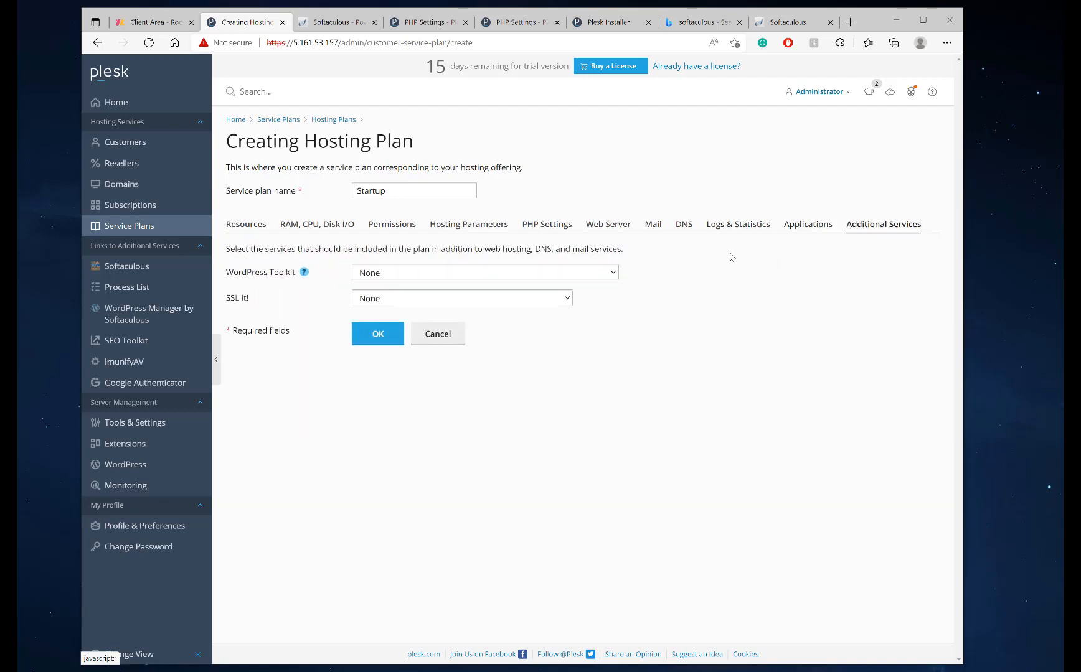
Leave WordPress Toolkit and SSL It! installation options at None
left_click(582, 272)
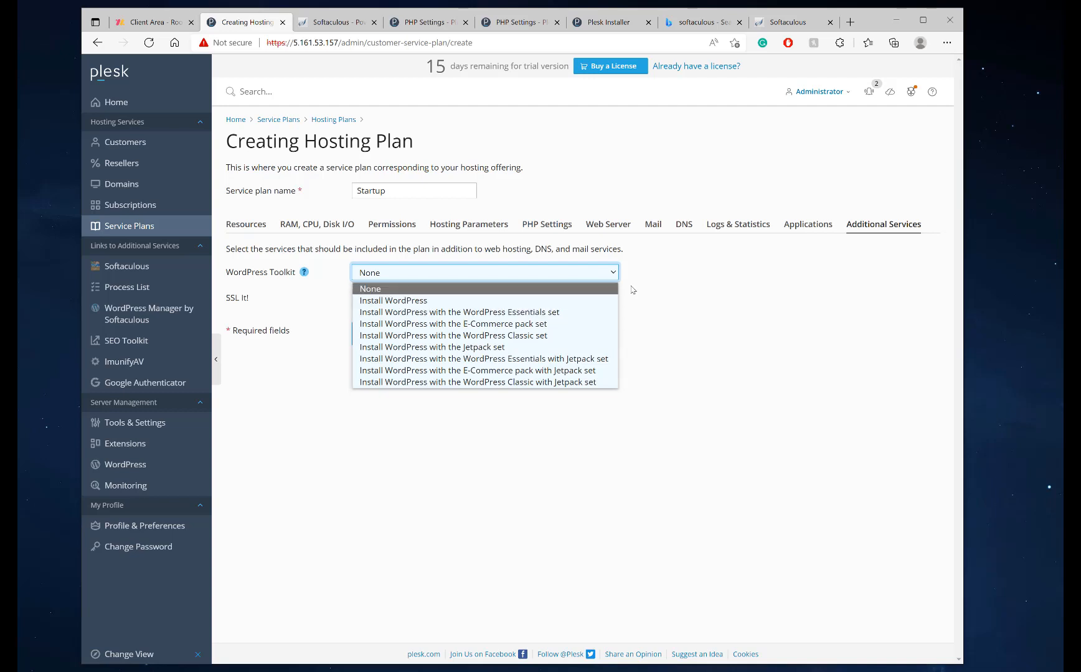
left_click(716, 287)
left_click(475, 276)
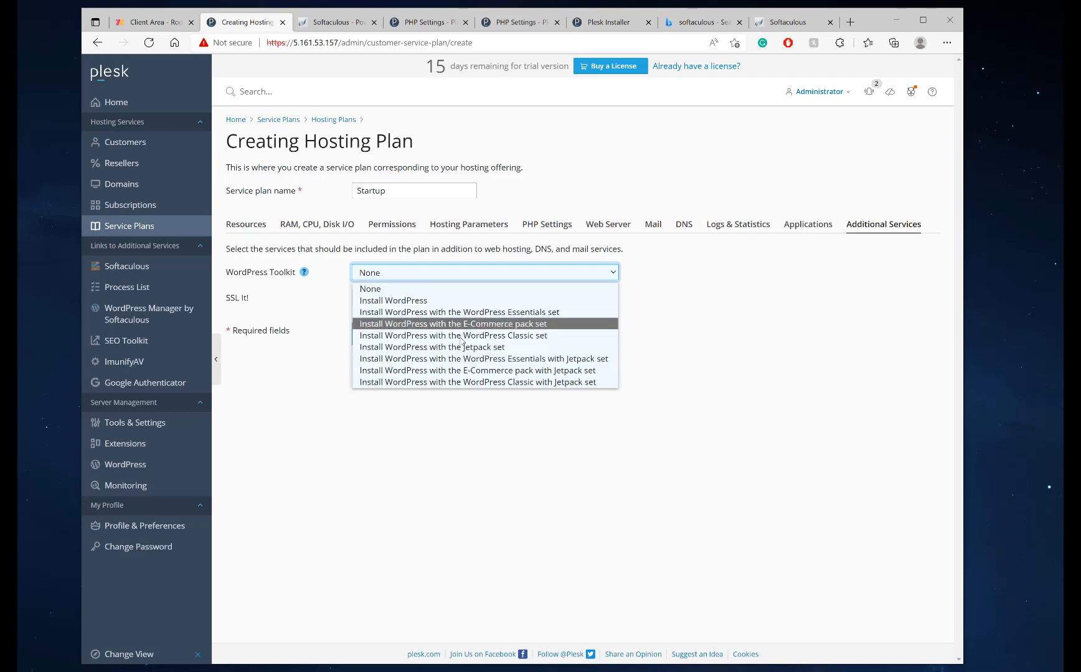
left_click(741, 288)
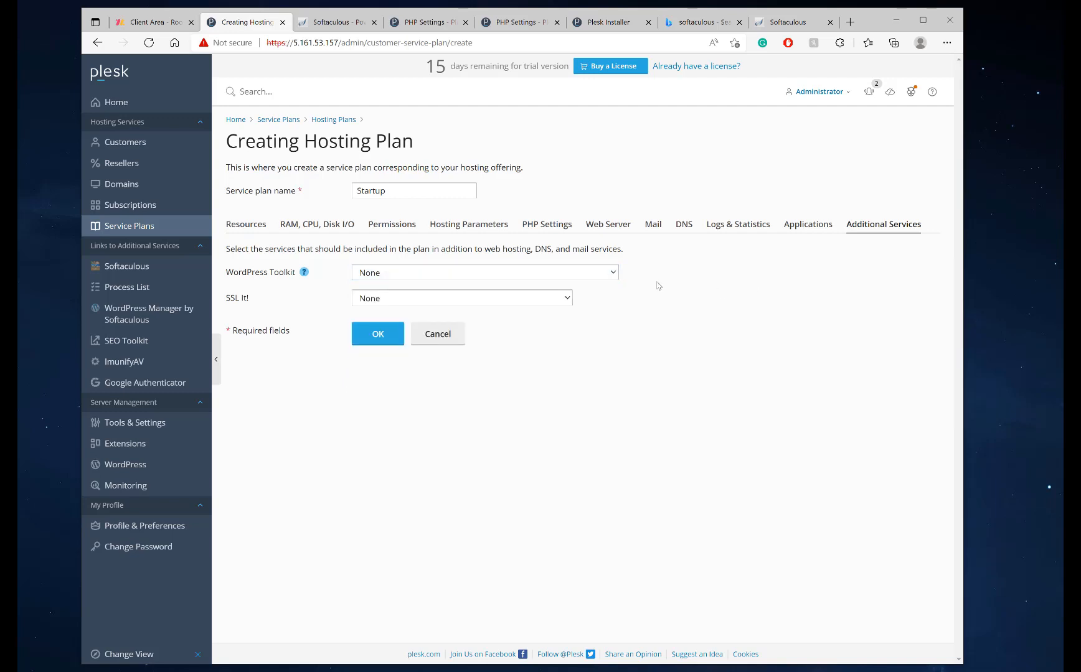
left_click_drag(461, 186, 262, 198)
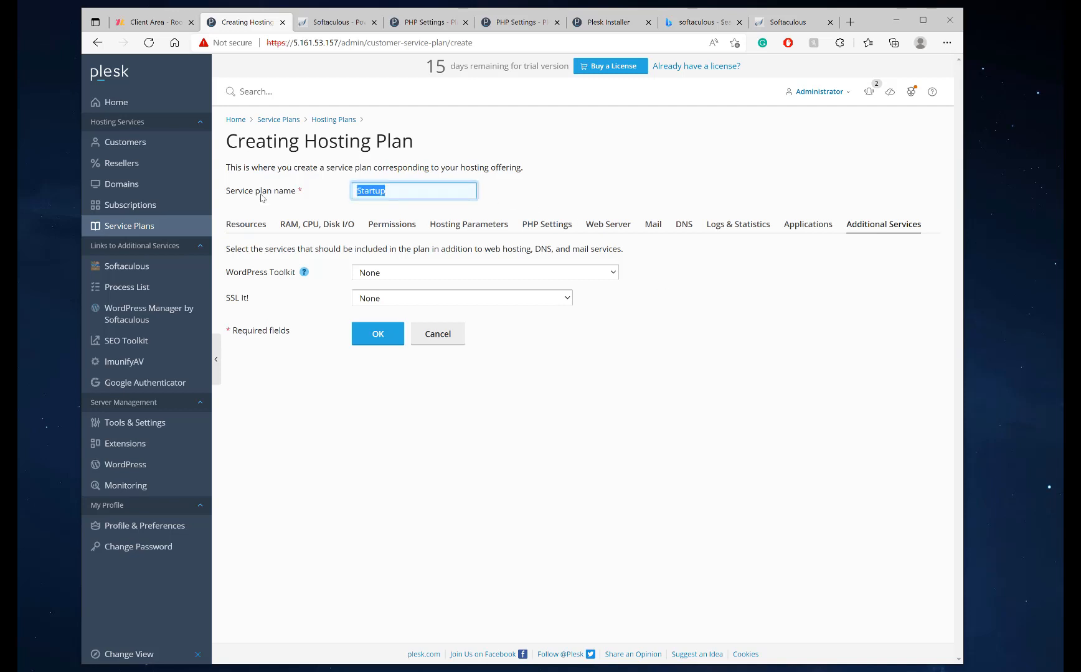
left_click(831, 290)
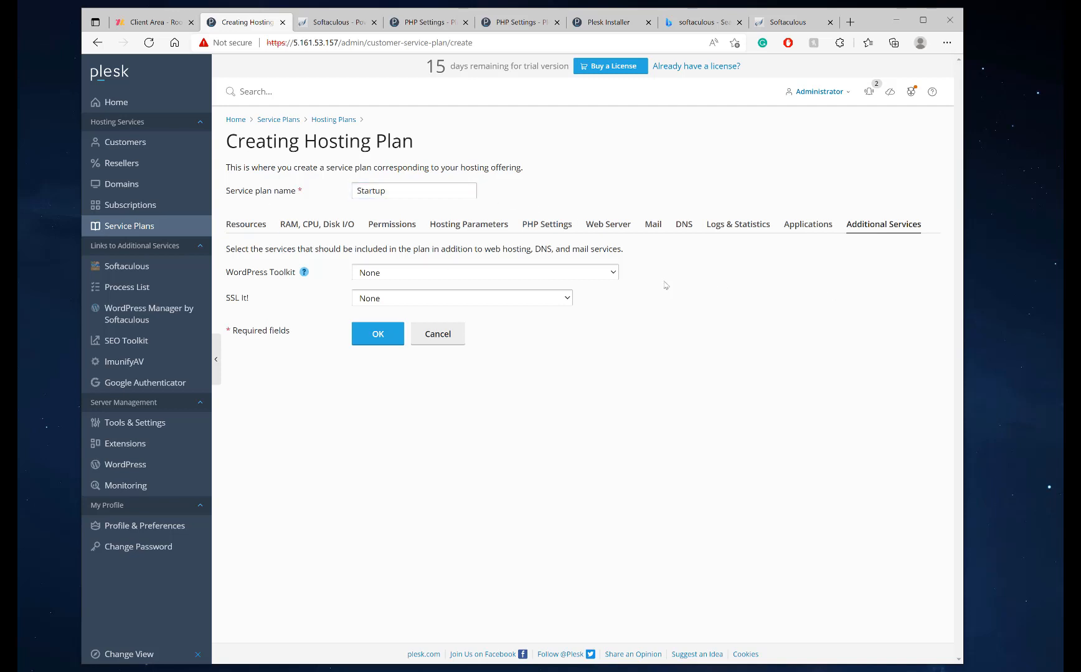
left_click(480, 300)
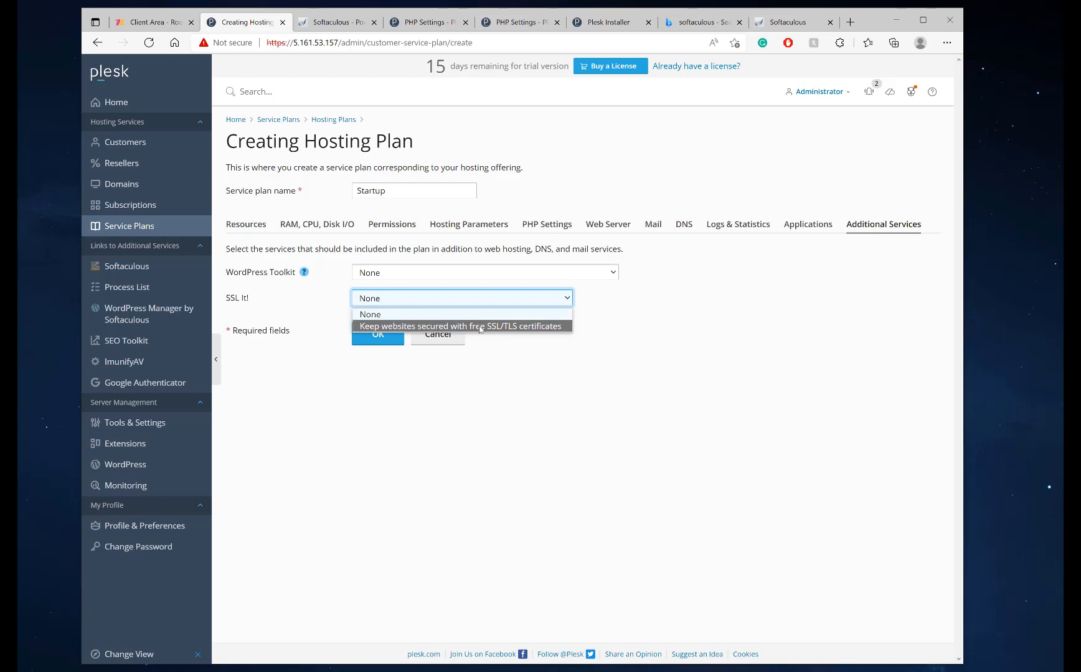
left_click(718, 316)
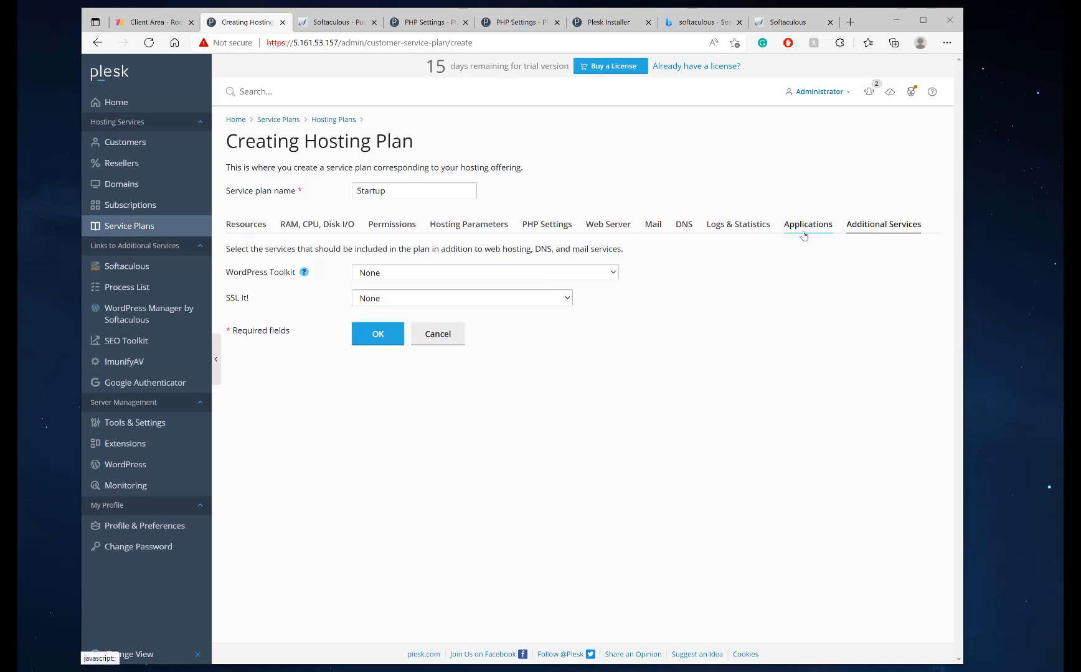
Return to Resources and confirm with OK to create the Startup plan
left_click(262, 226)
scroll(570, 490, "down", 7)
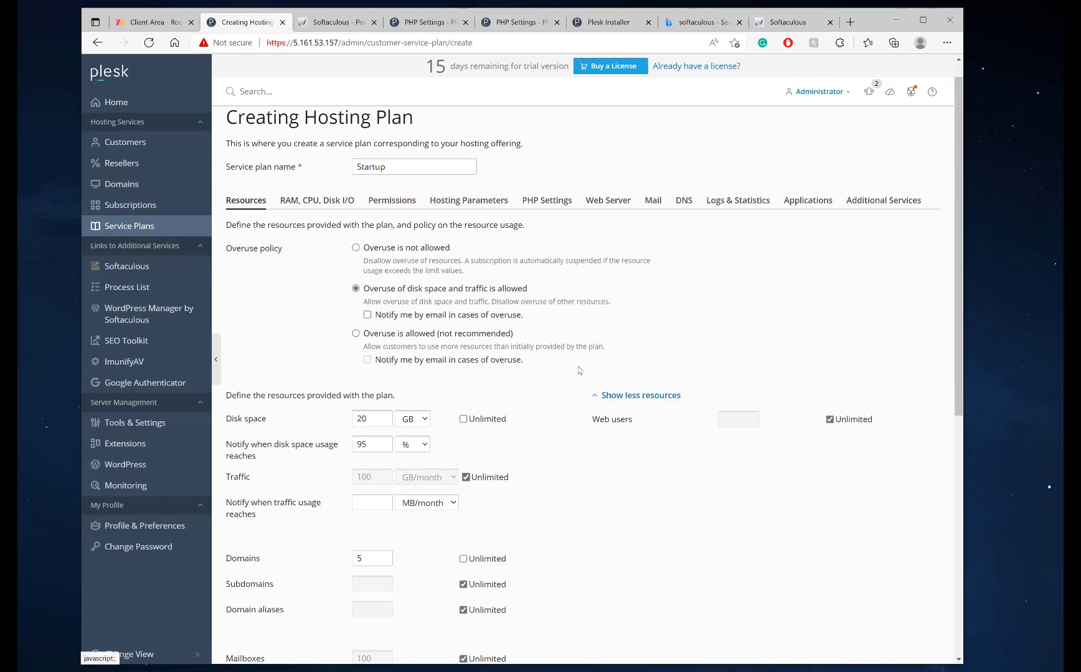
left_click(377, 602)
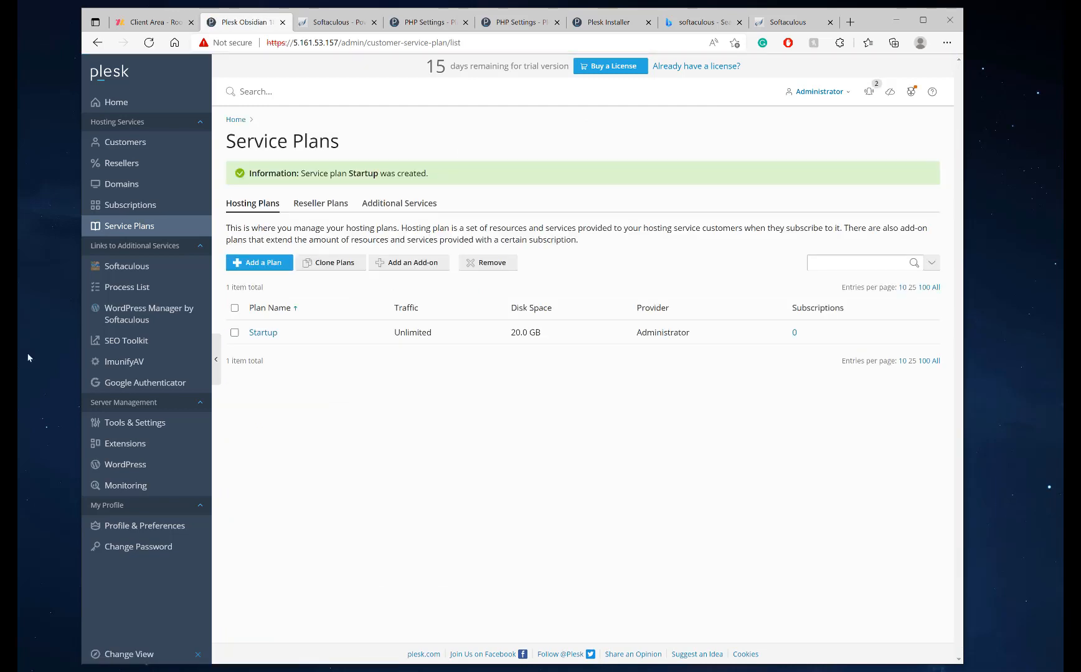
Clone Startup into a Grow plan with 50 GB disk, 15 domains and 25 databases, and save it
left_click(235, 333)
left_click(321, 266)
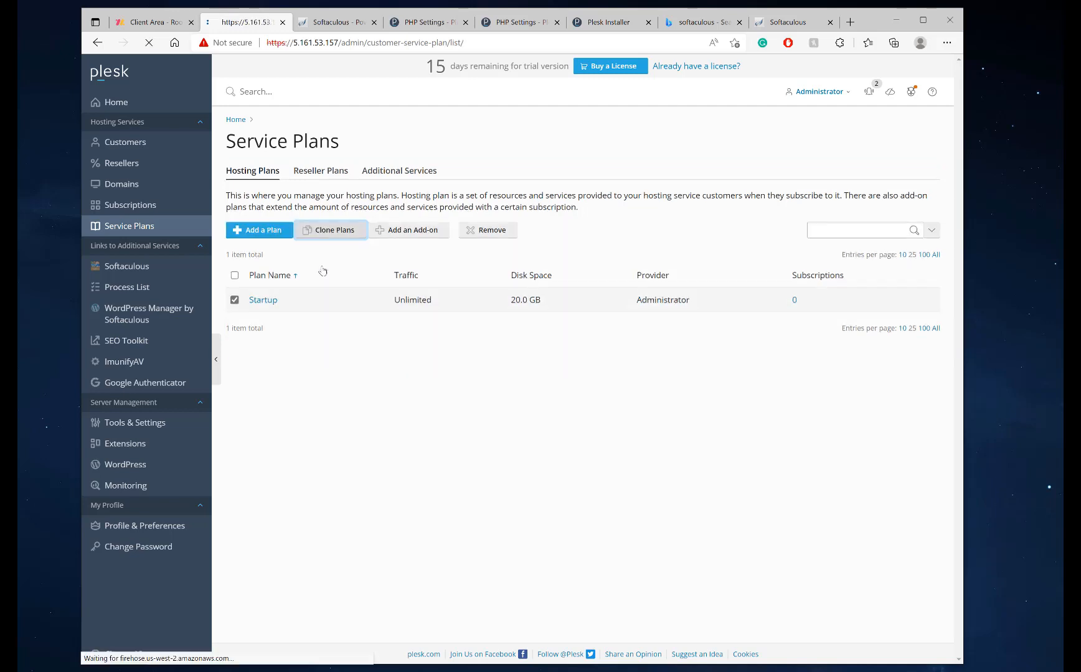
left_click(286, 356)
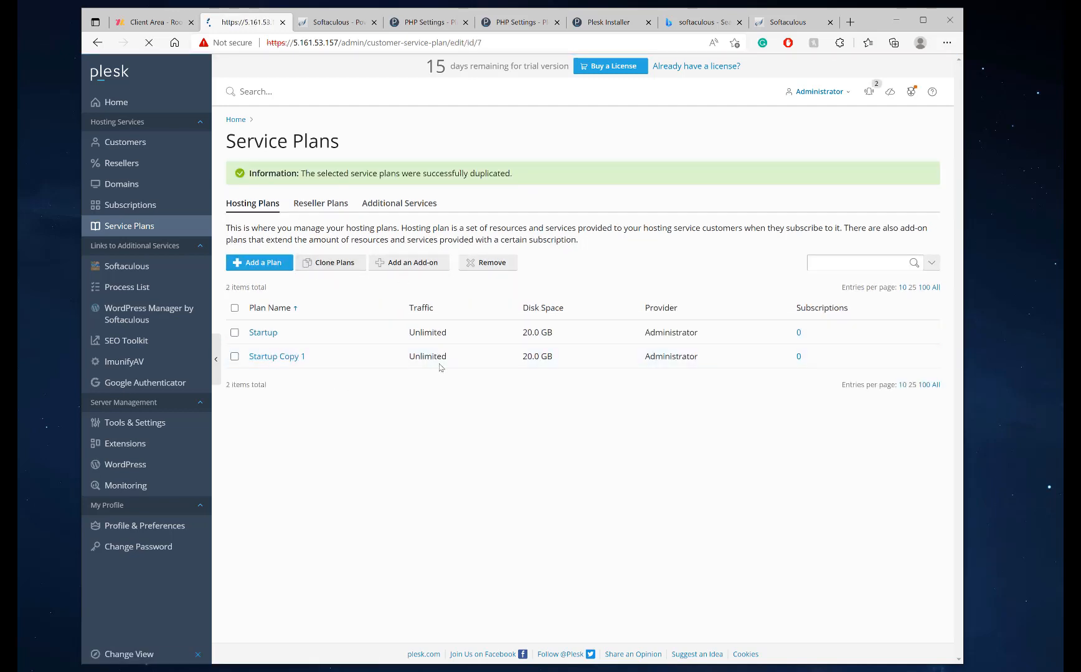
left_click_drag(436, 202, 281, 210)
type("Grow")
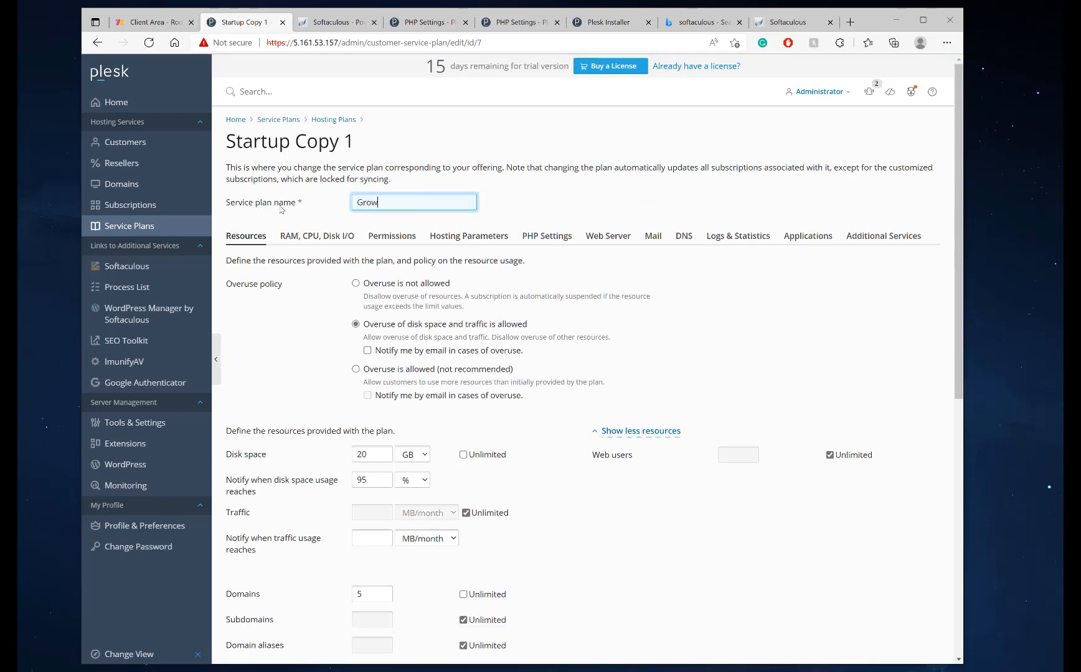
double_click(364, 455)
type("50")
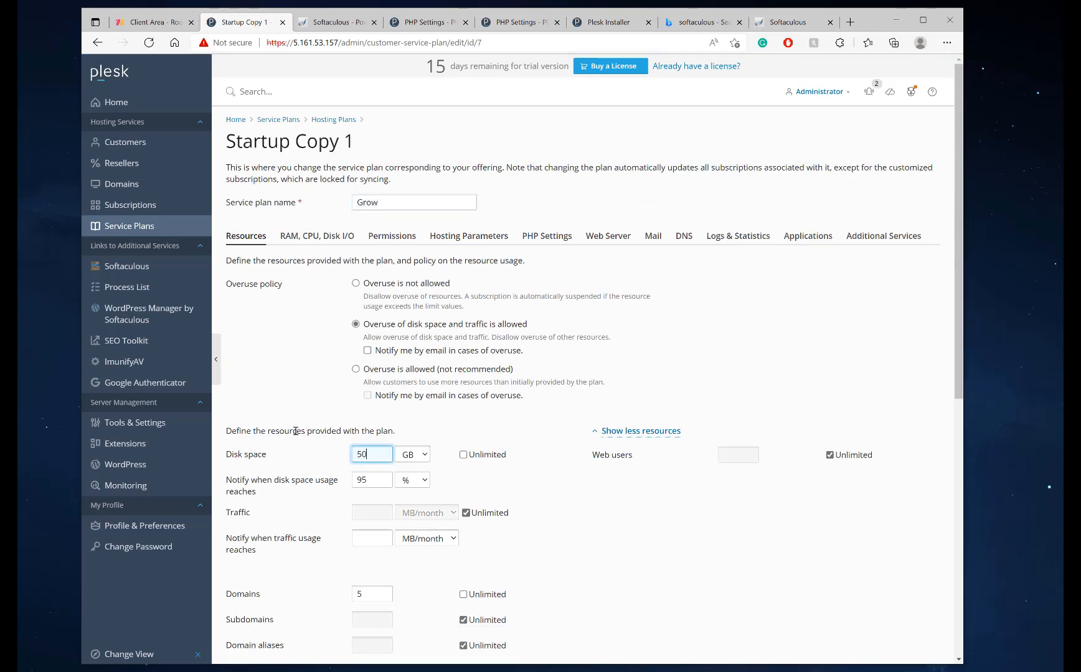
scroll(296, 430, "down", 1)
left_click(310, 498)
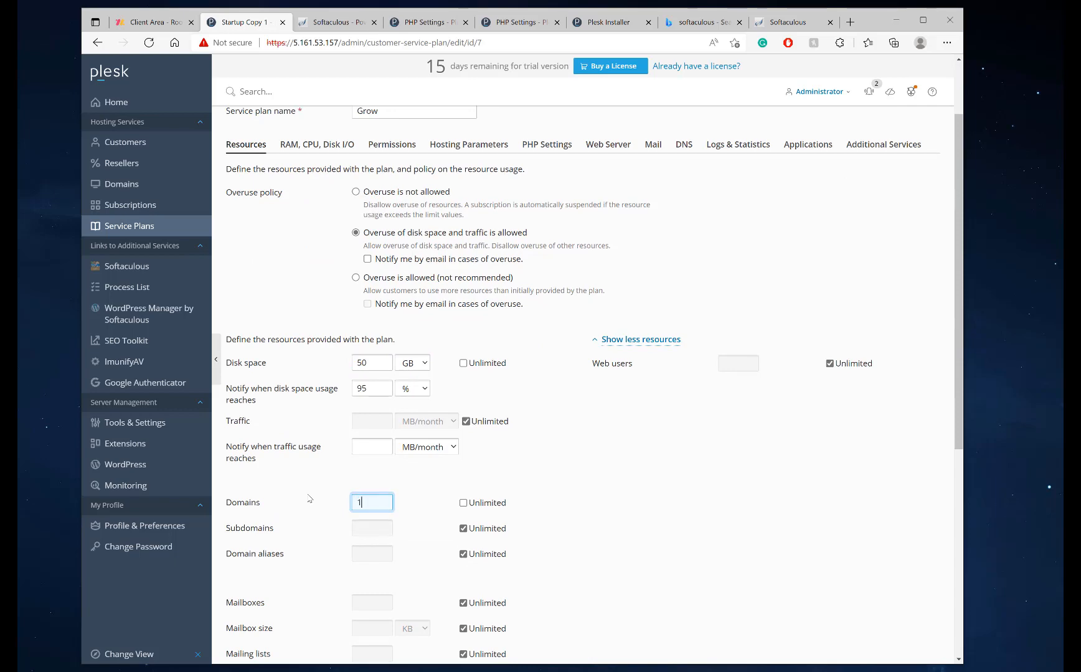
type("15")
scroll(433, 464, "down", 5)
left_click(259, 342)
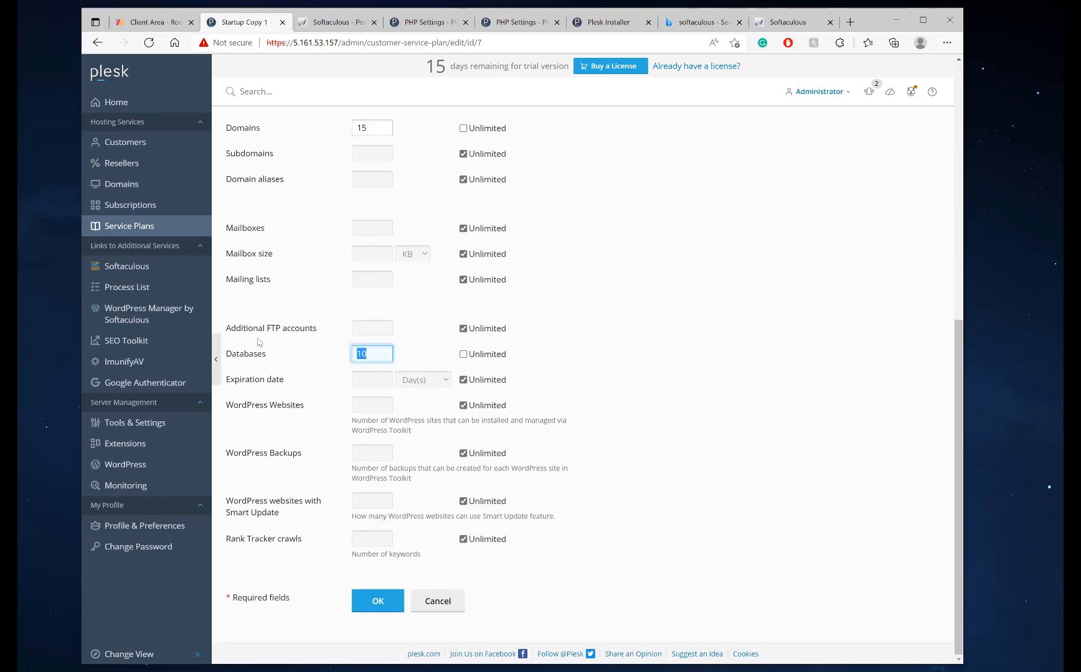
left_click(378, 601)
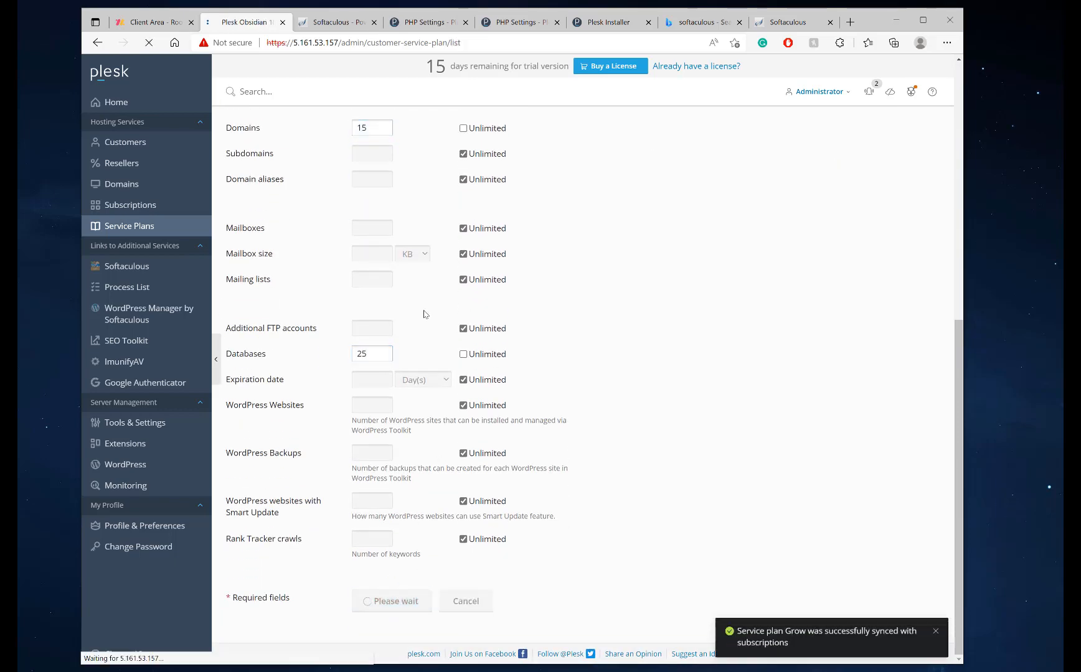
Clone Startup into a Business plan with 100 GB disk, 30 domains and 50 databases, and save it
left_click(234, 324)
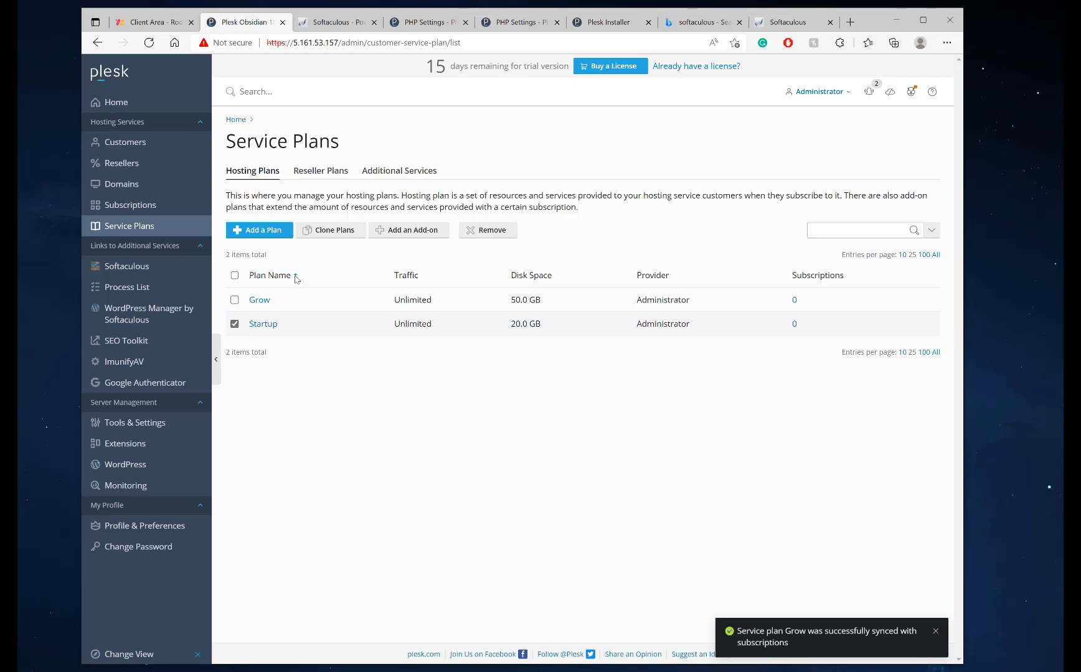
left_click(336, 233)
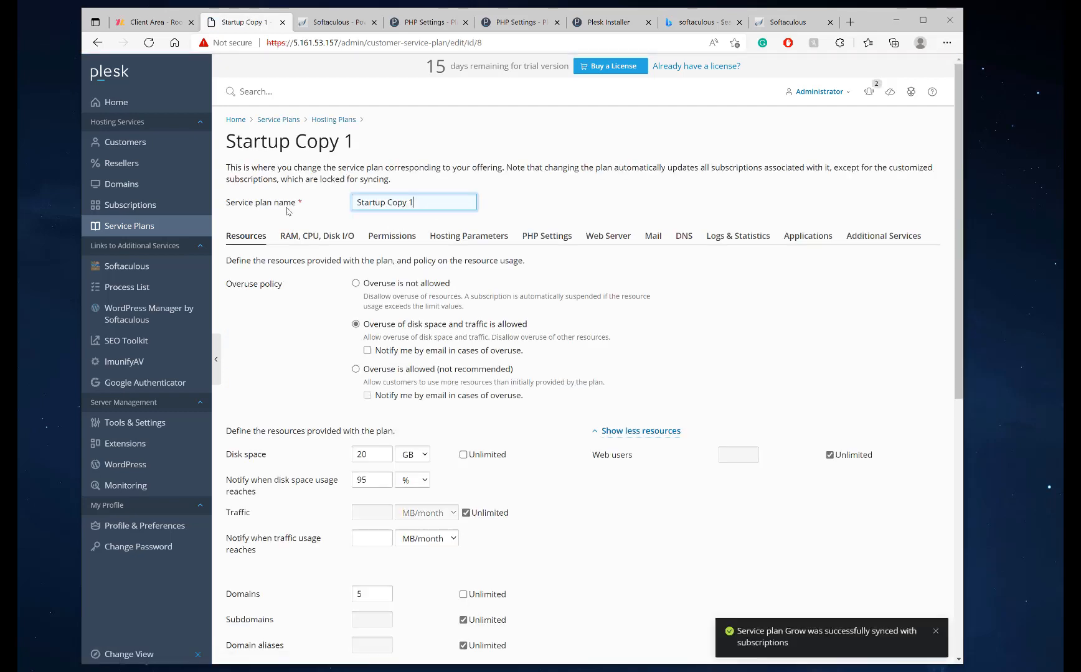
key("ctrl+a")
type("Busin")
type("s")
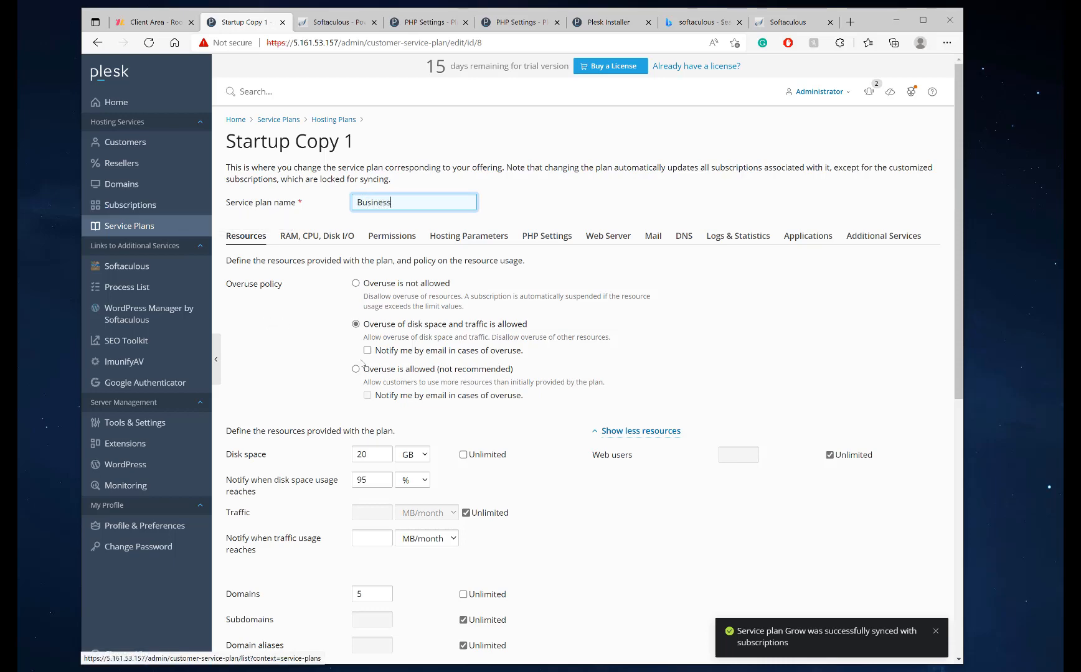
scroll(381, 364, "down", 3)
left_click_drag(380, 273, 321, 267)
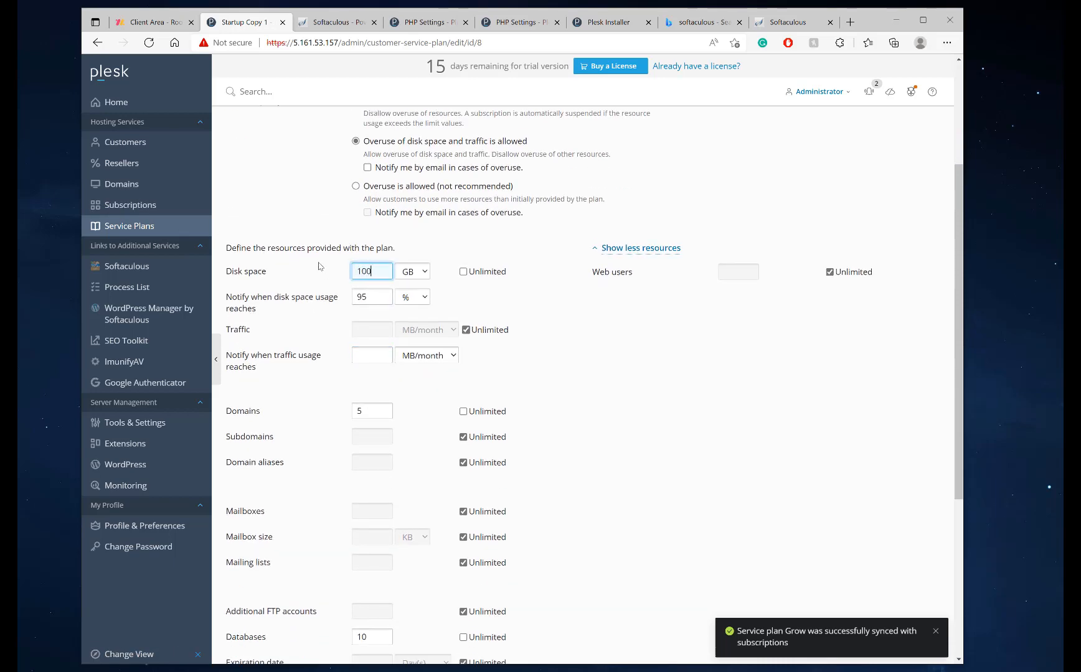
double_click(366, 412)
type("30")
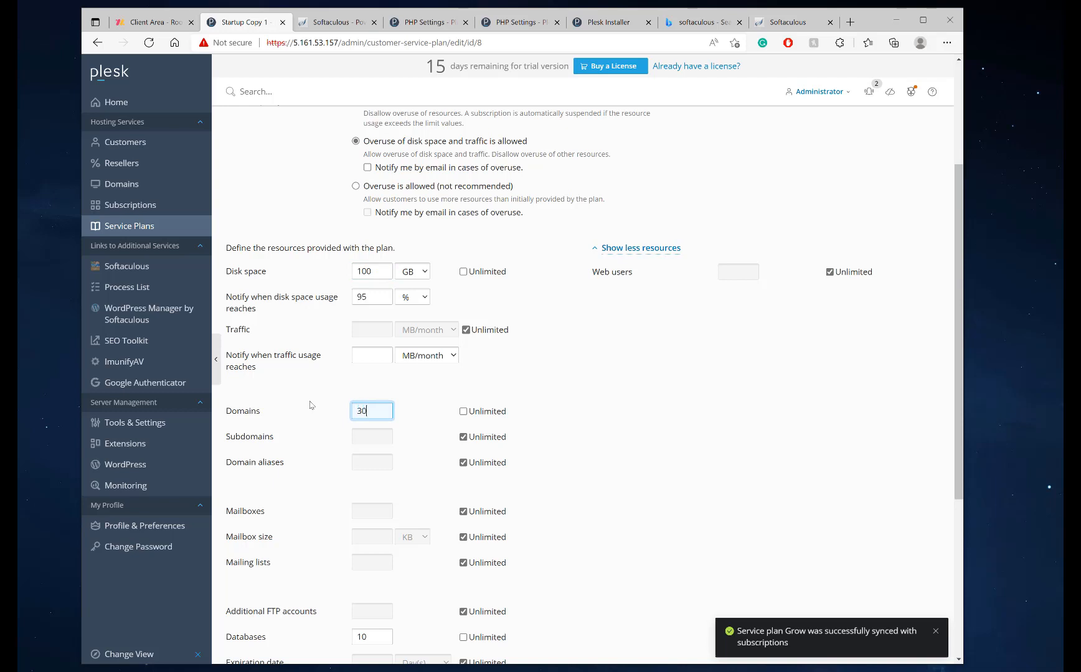
scroll(358, 398, "down", 4)
left_click_drag(376, 361, 311, 361)
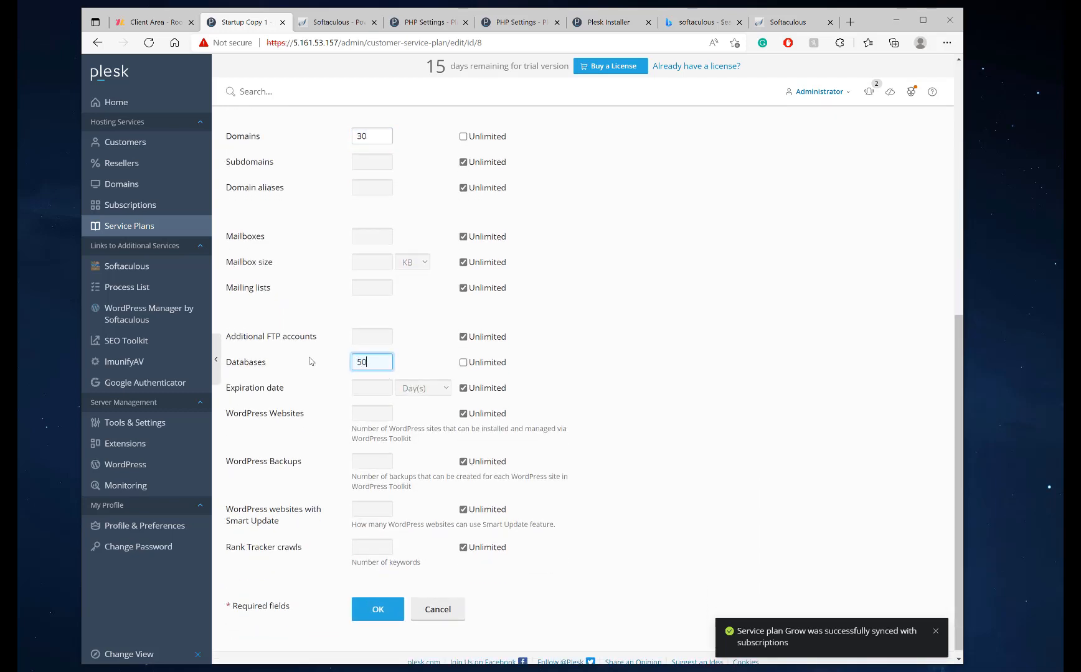
left_click(381, 610)
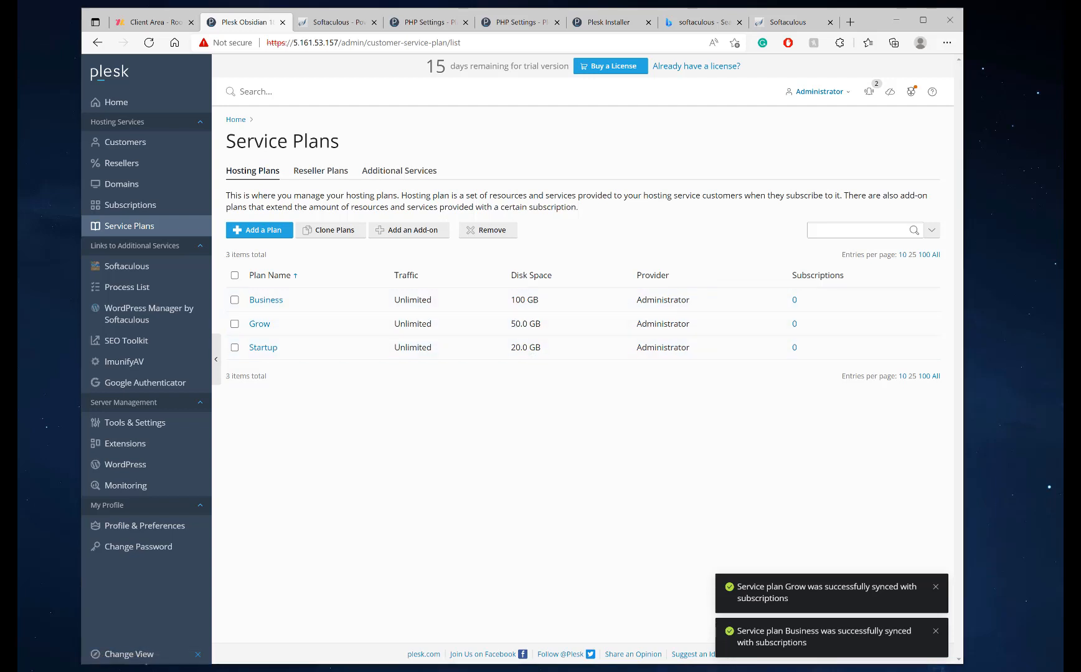
Find Diskspace Usage Viewer in the Extensions catalog and install it for free
left_click(143, 439)
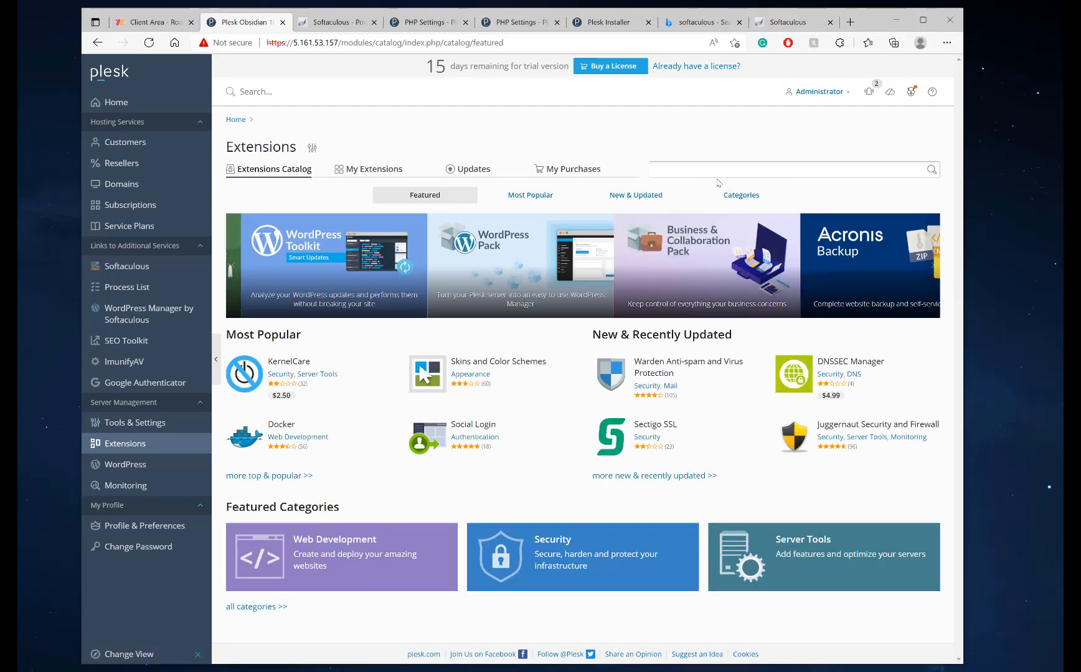
left_click(715, 171)
type("Disk Usage")
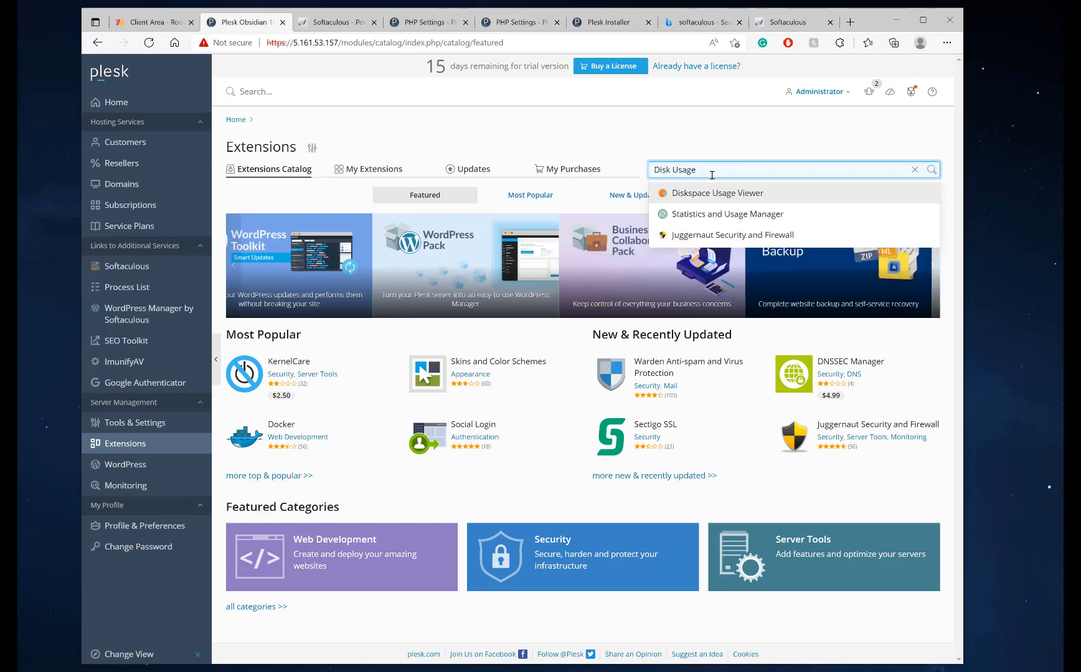
left_click(711, 193)
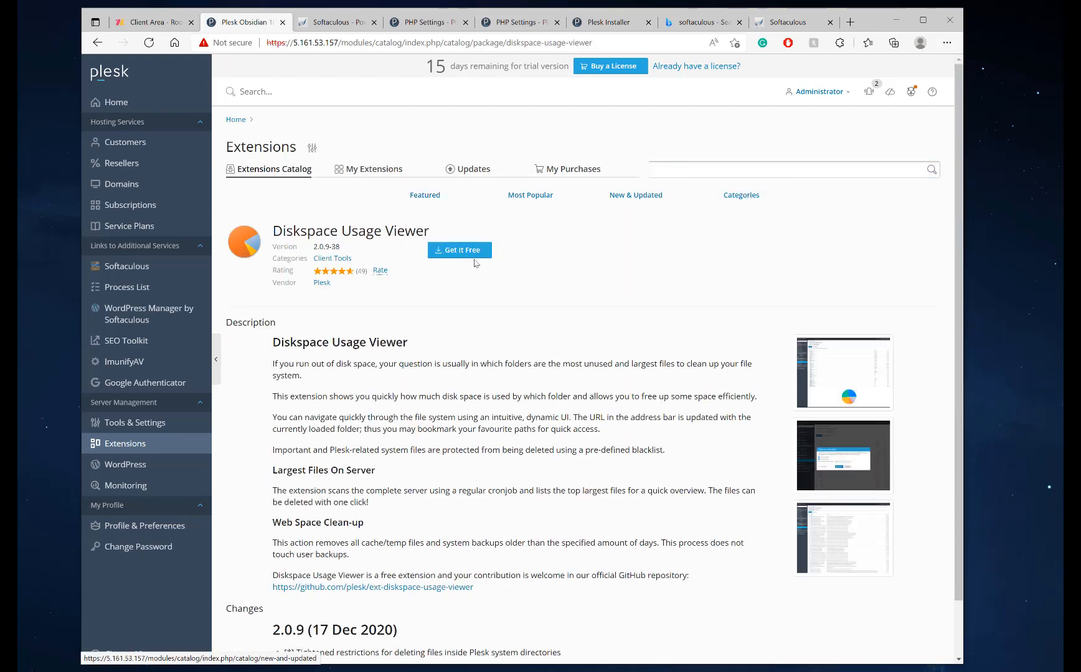
left_click(451, 251)
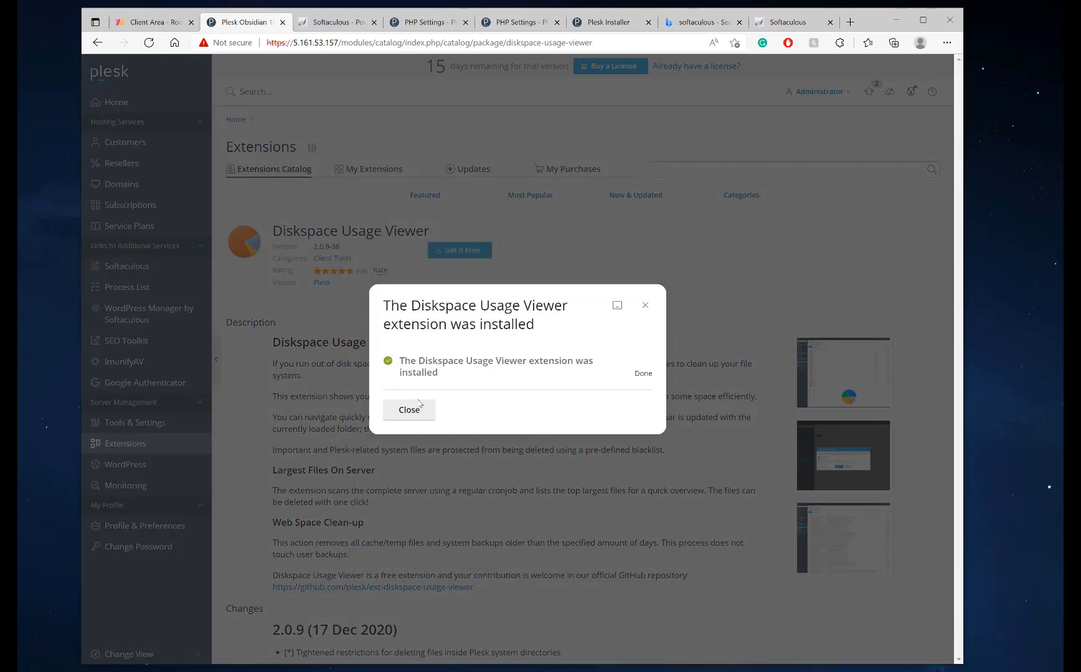
left_click(418, 405)
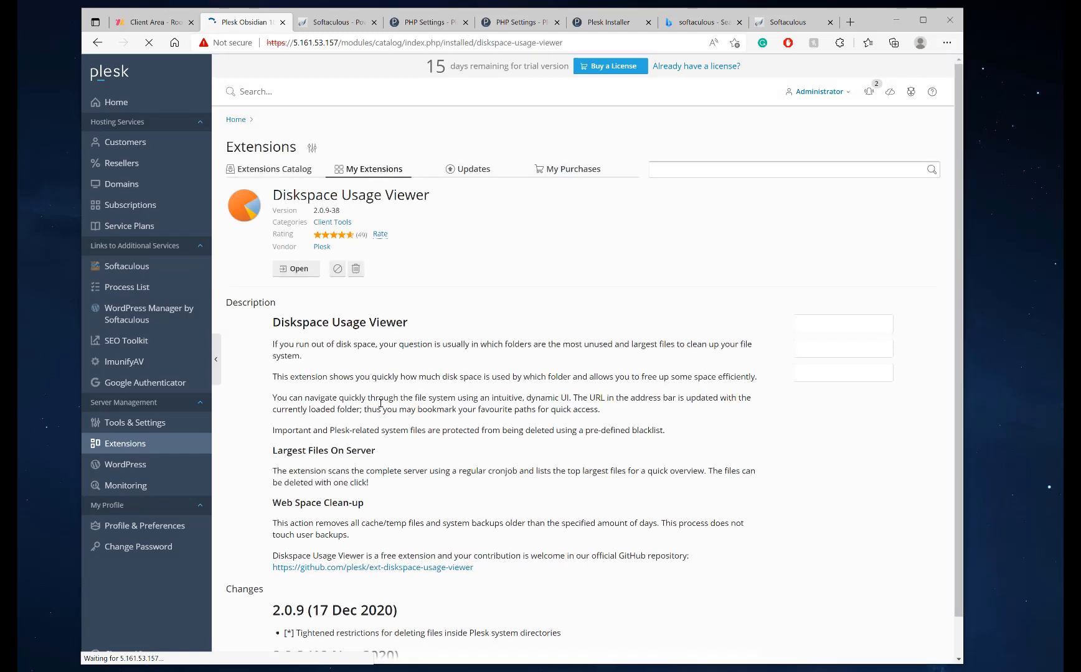
Browse the extension's three preview screenshots, then close the gallery
left_click(867, 377)
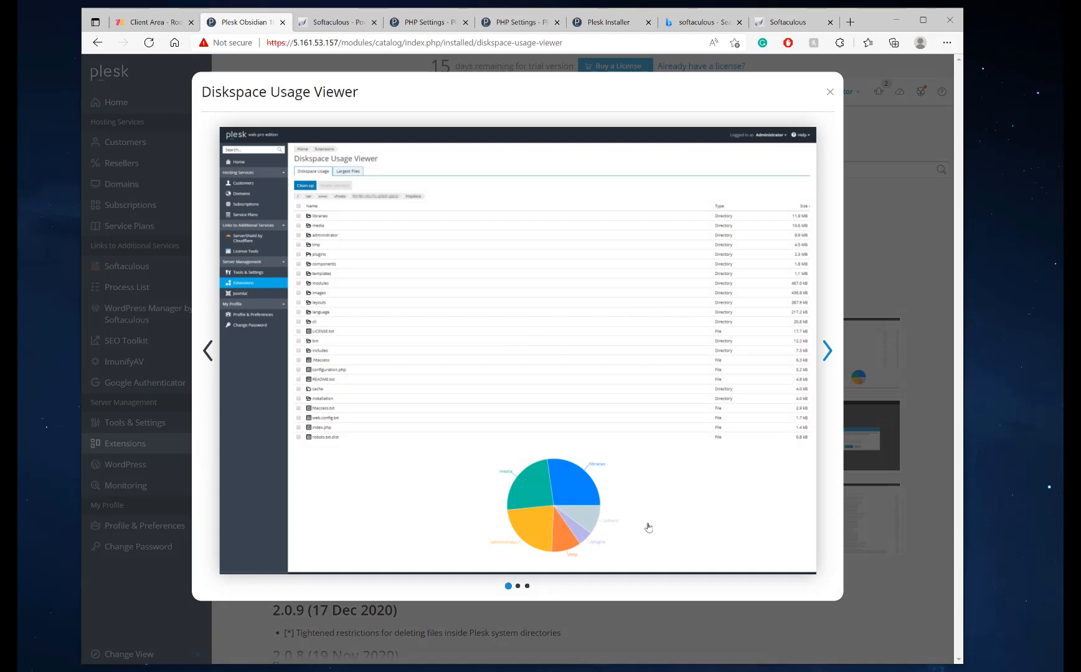
left_click(829, 352)
left_click(828, 352)
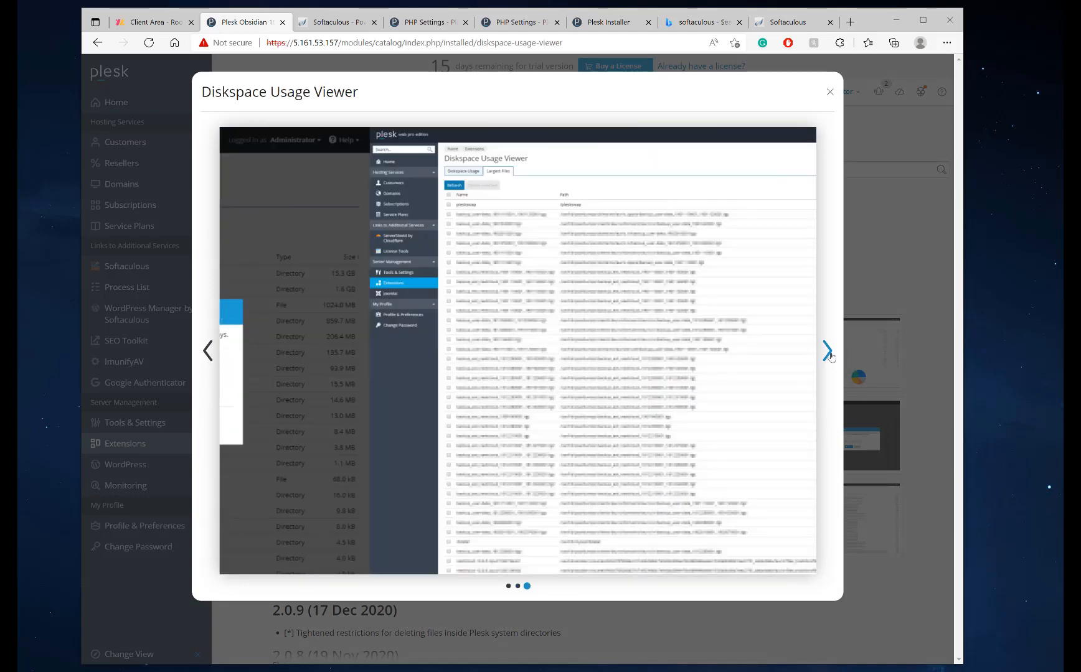
left_click(867, 291)
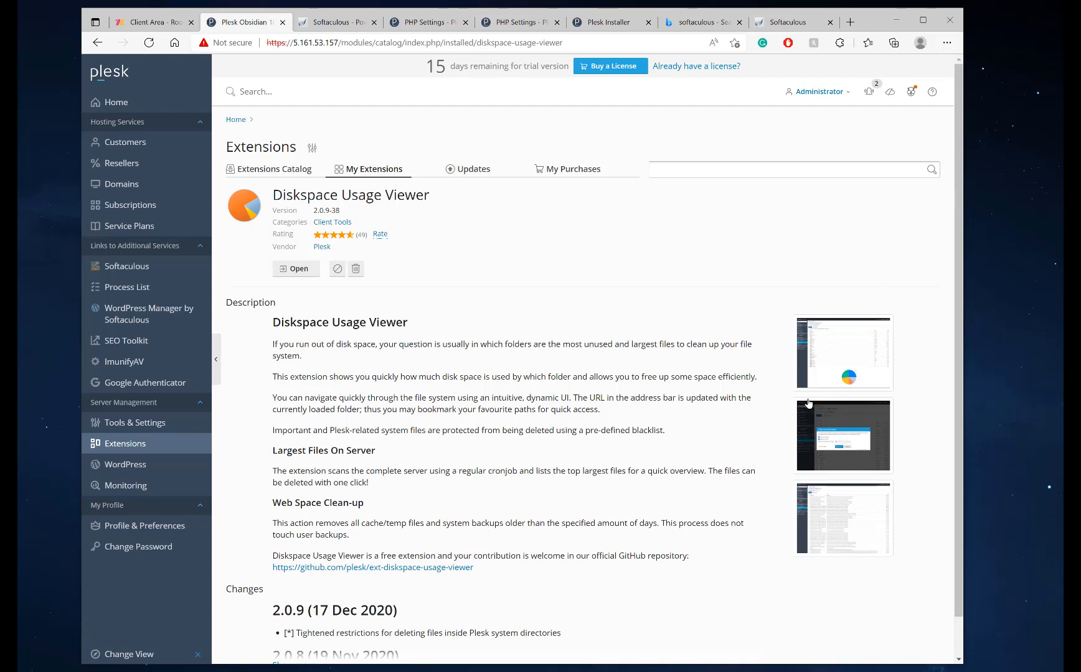
Launch Diskspace Usage Viewer and check folder sizes (usr 2.8 GB, opt 1.9 GB, var 1.4 GB) and the pie chart
left_click(303, 277)
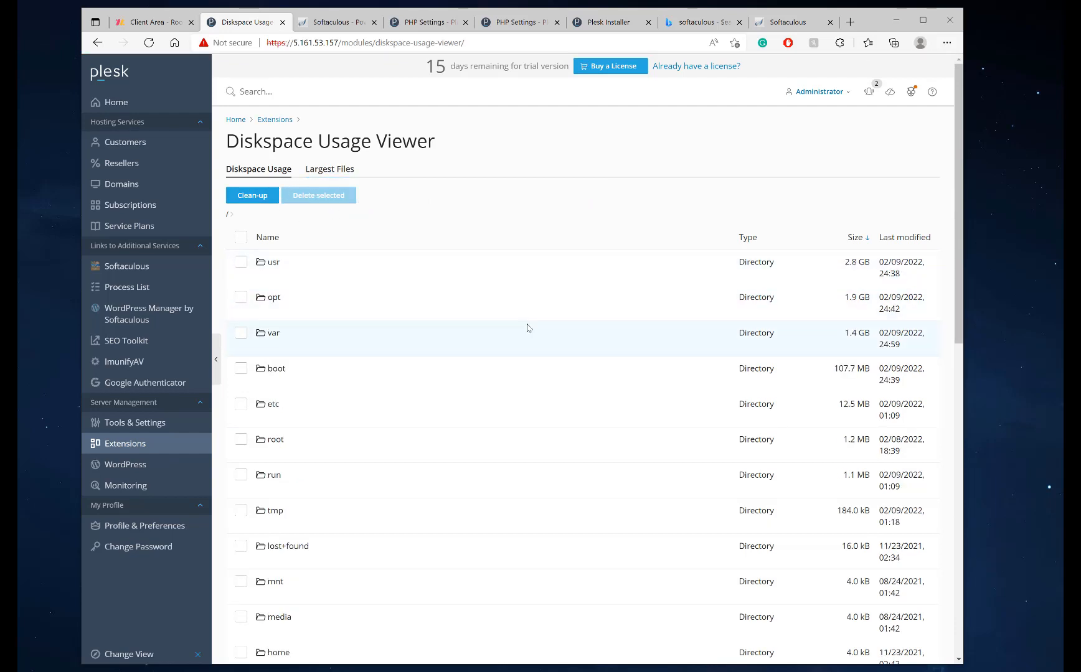
scroll(526, 328, "down", 15)
mouse_move(560, 564)
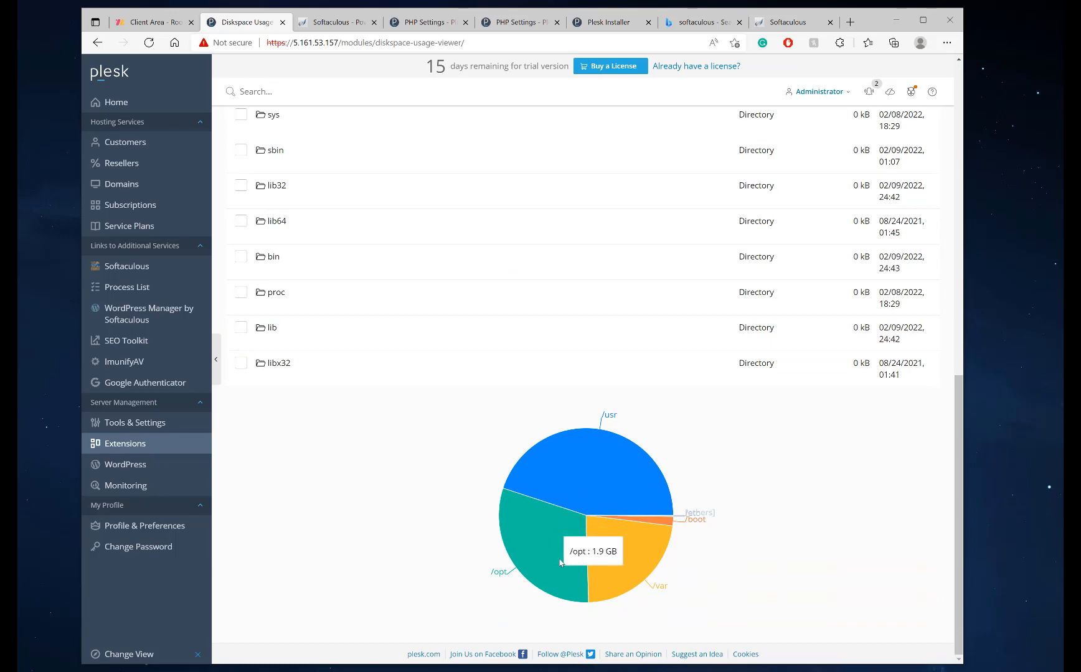
scroll(504, 458, "up", 12)
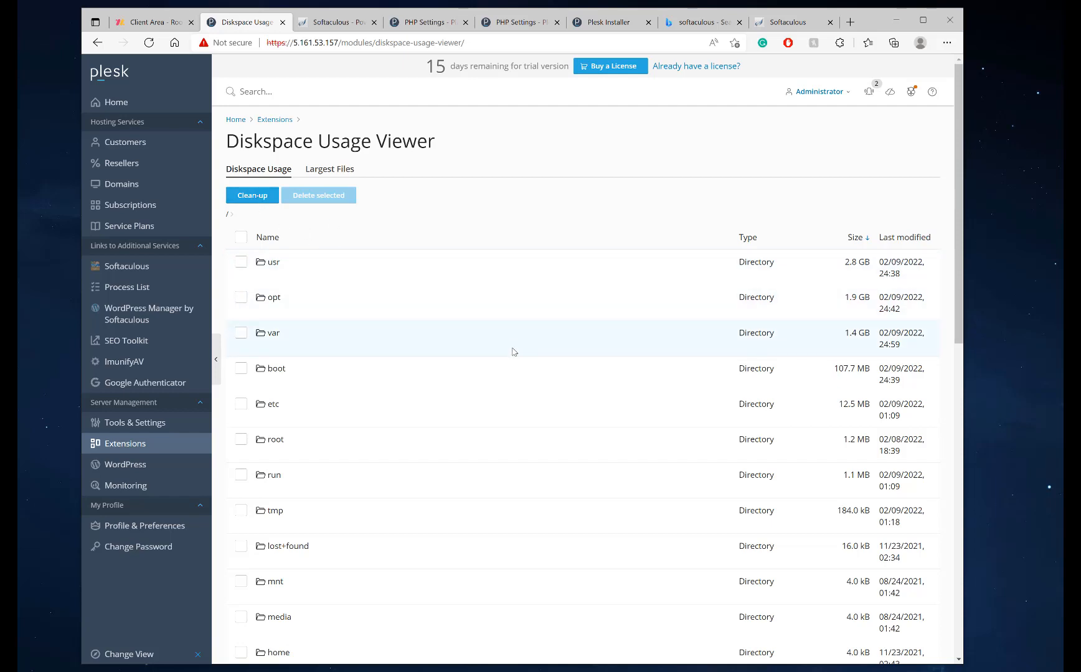
scroll(507, 352, "down", 2)
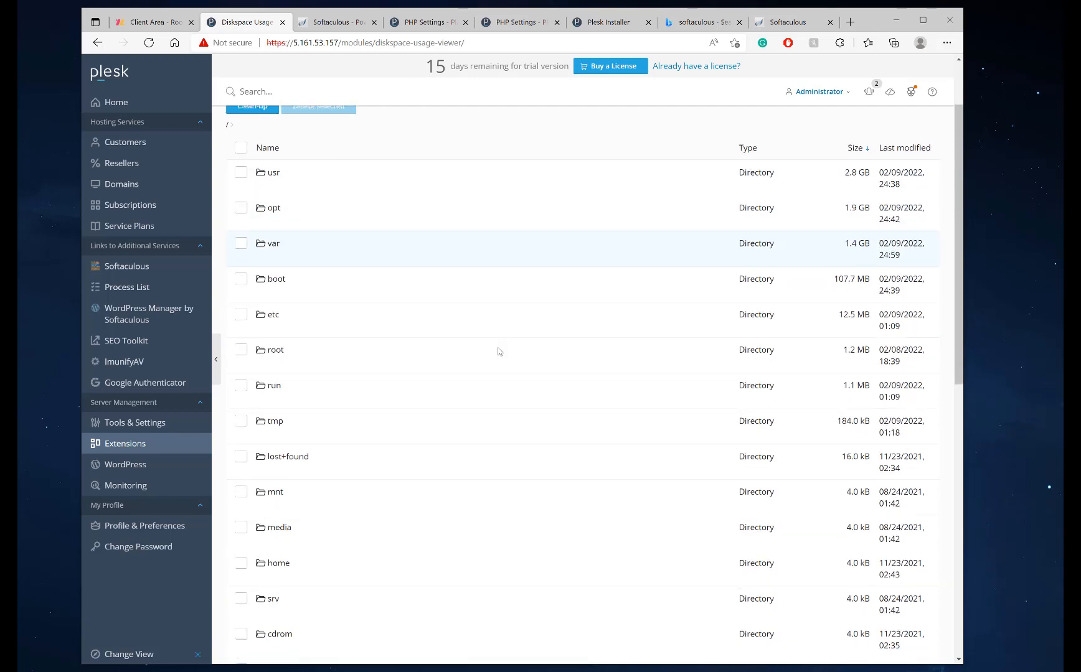
left_click(152, 422)
Read Server Information's CPU, 37.2% memory and 16.66% /dev/sda1 usage, then go back to Tools & Settings
left_click(315, 451)
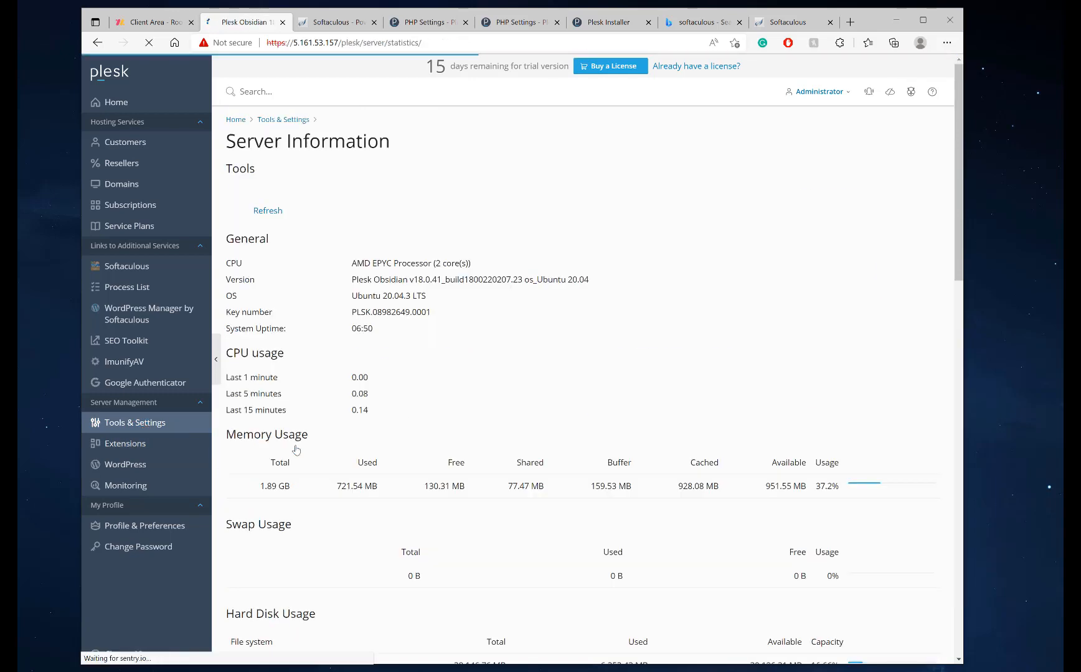
scroll(593, 330, "down", 3)
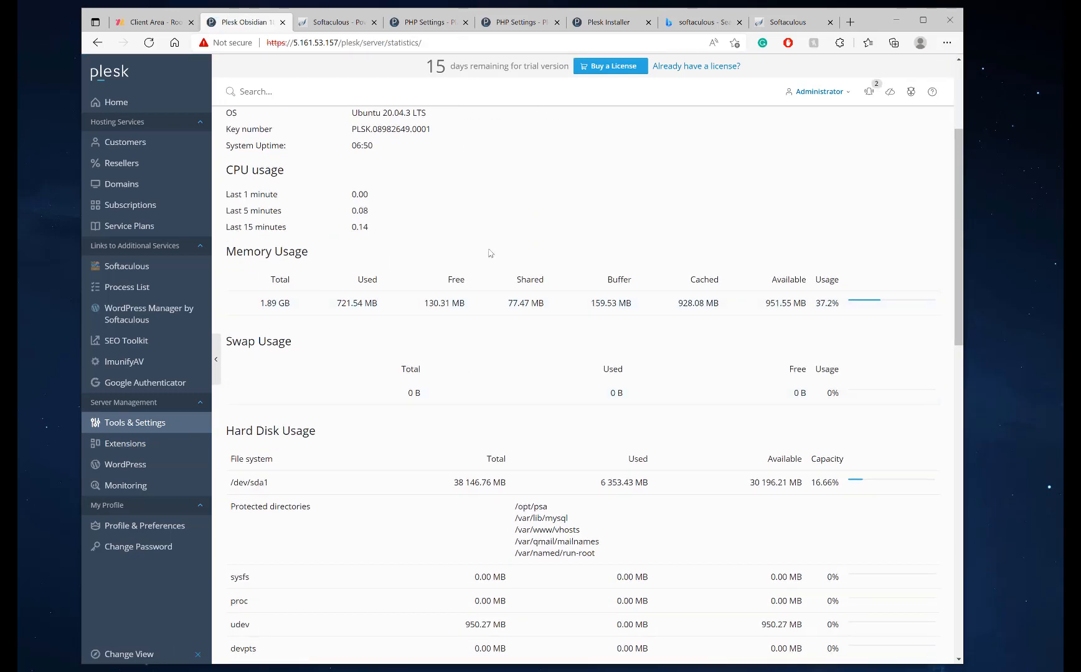
scroll(490, 252, "up", 3)
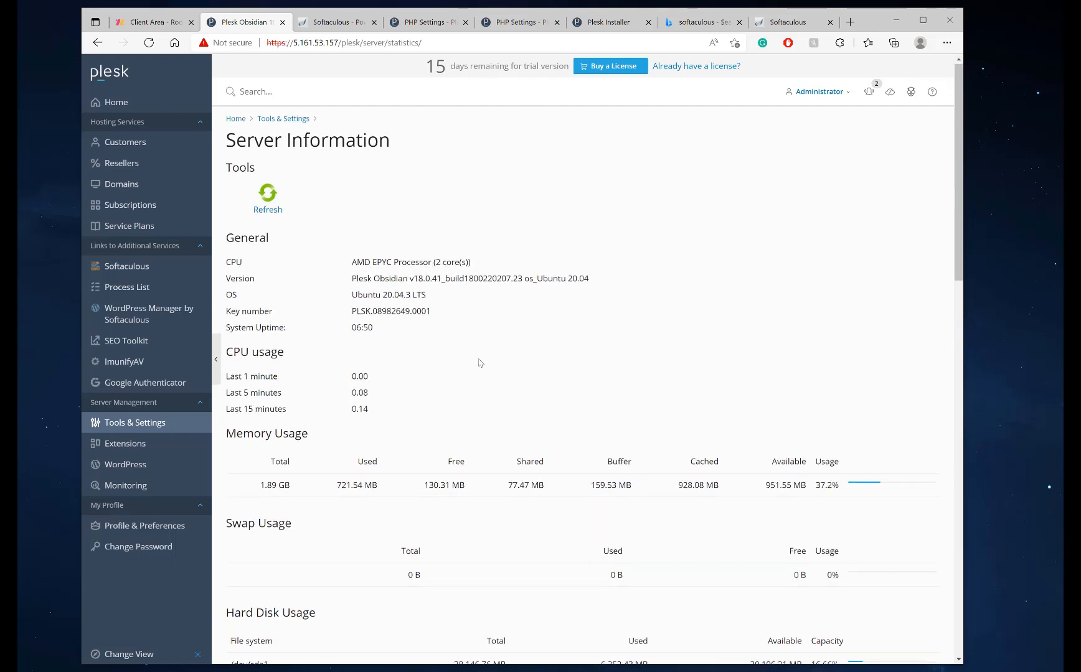
scroll(479, 296, "down", 3)
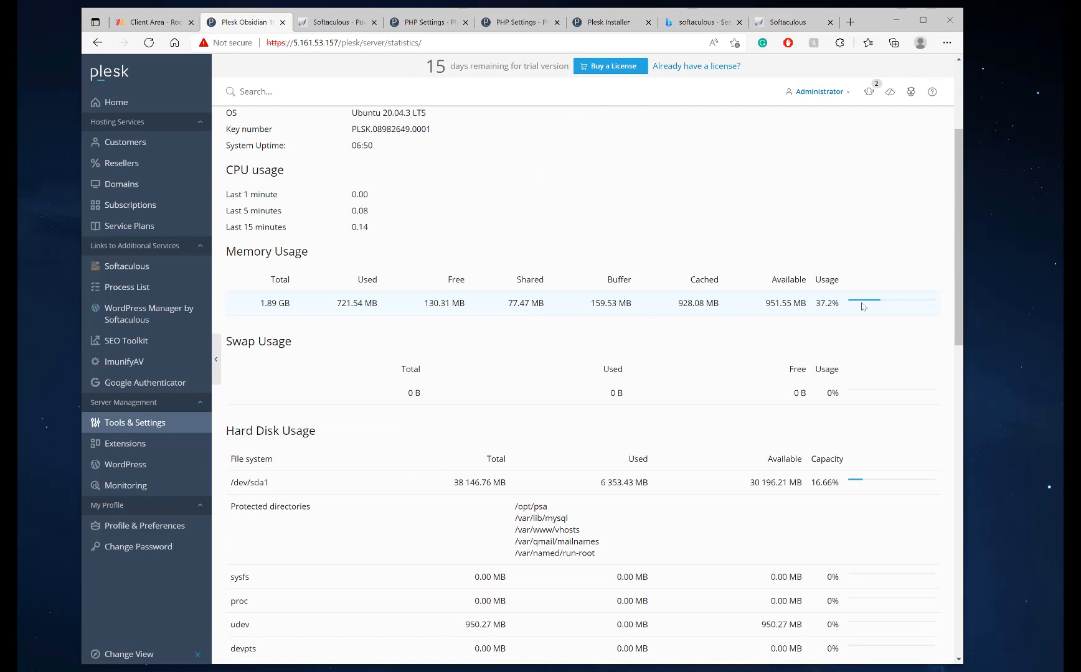
scroll(826, 308, "down", 3)
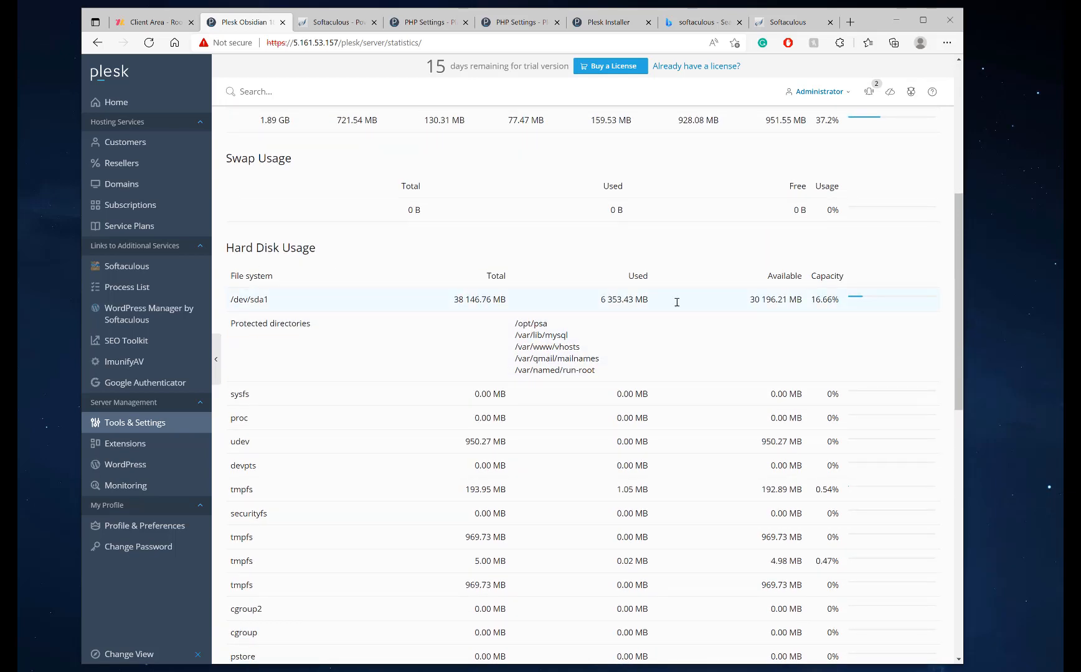
scroll(777, 319, "down", 5)
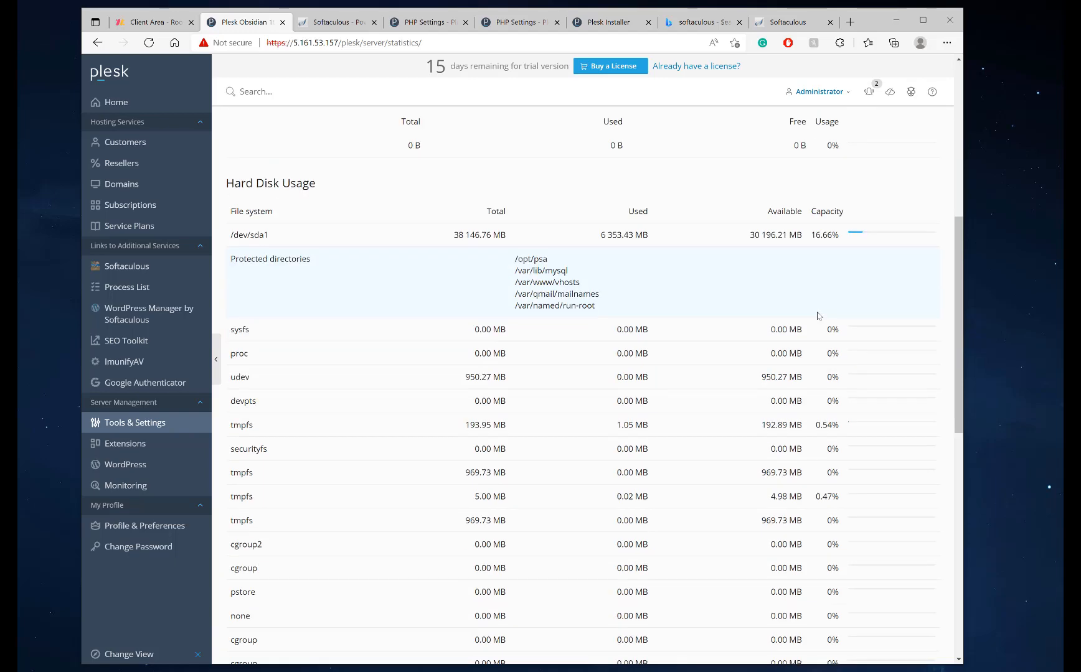
scroll(759, 293, "up", 6)
scroll(759, 293, "up", 5)
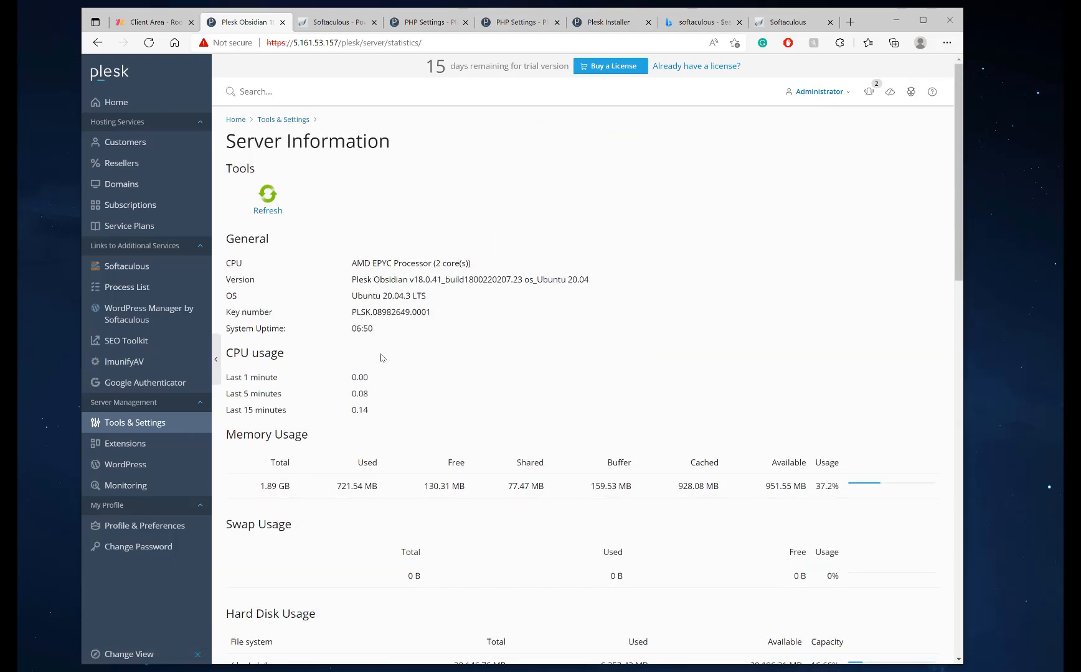
key("alt+Left")
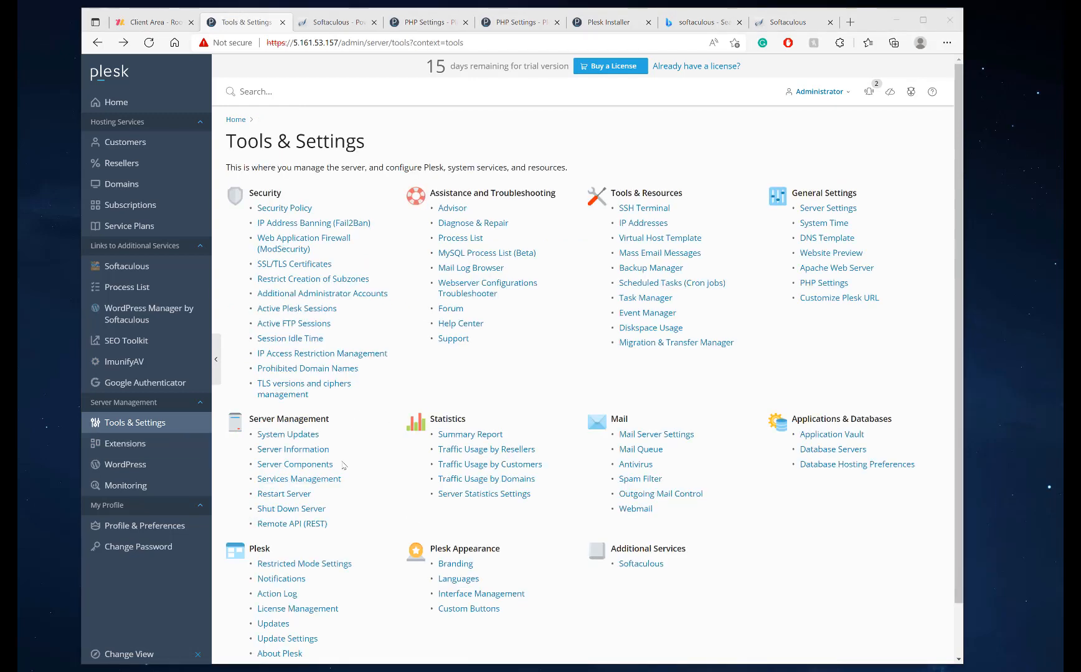
In the Services list, start Resource Controller (Cgroups) and then Plesk Premium Antivirus
scroll(368, 459, "down", 1)
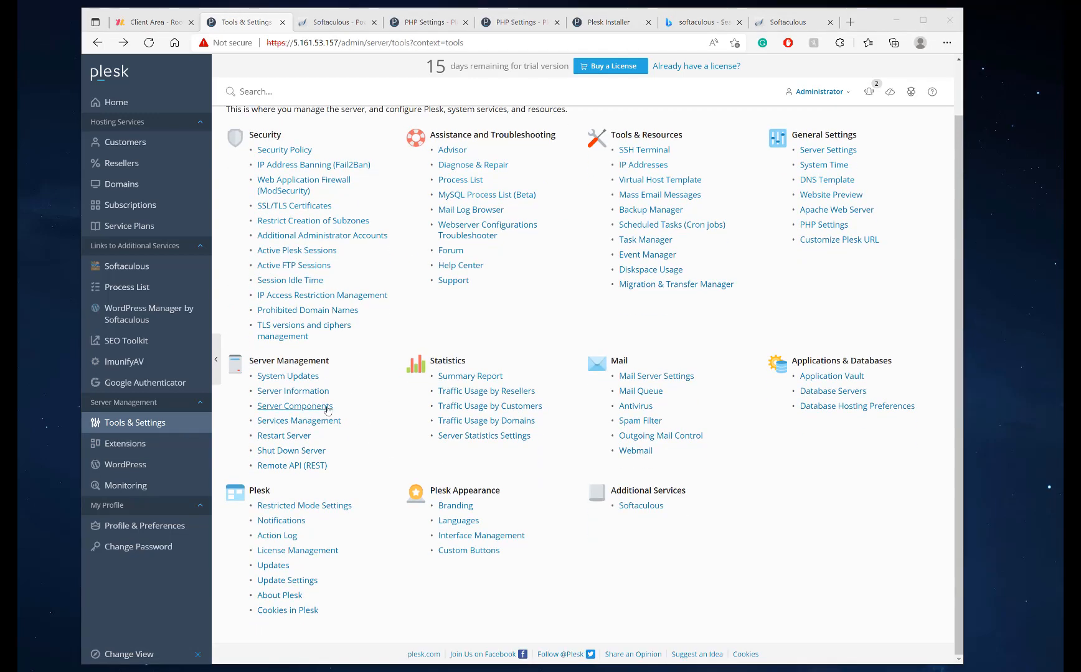
left_click(278, 422)
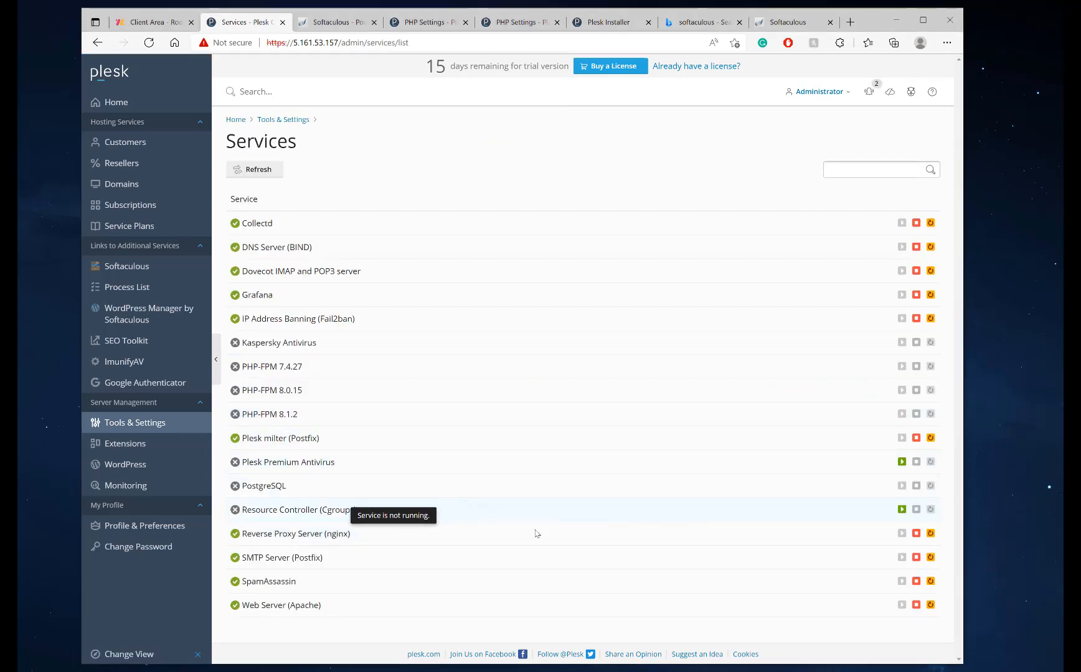
left_click(901, 510)
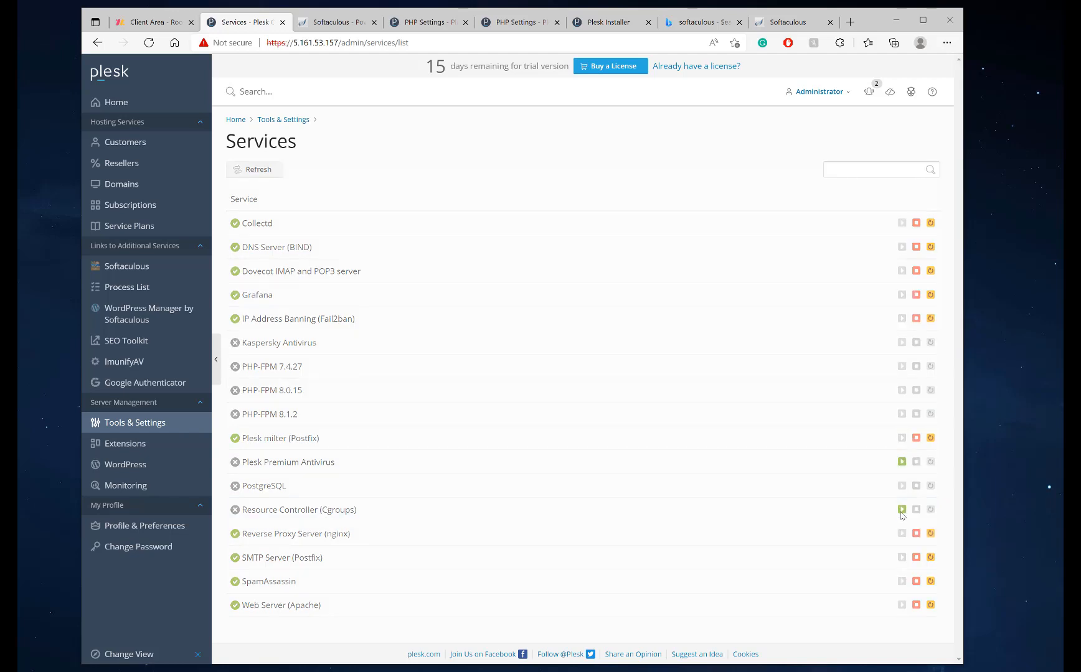
left_click(902, 510)
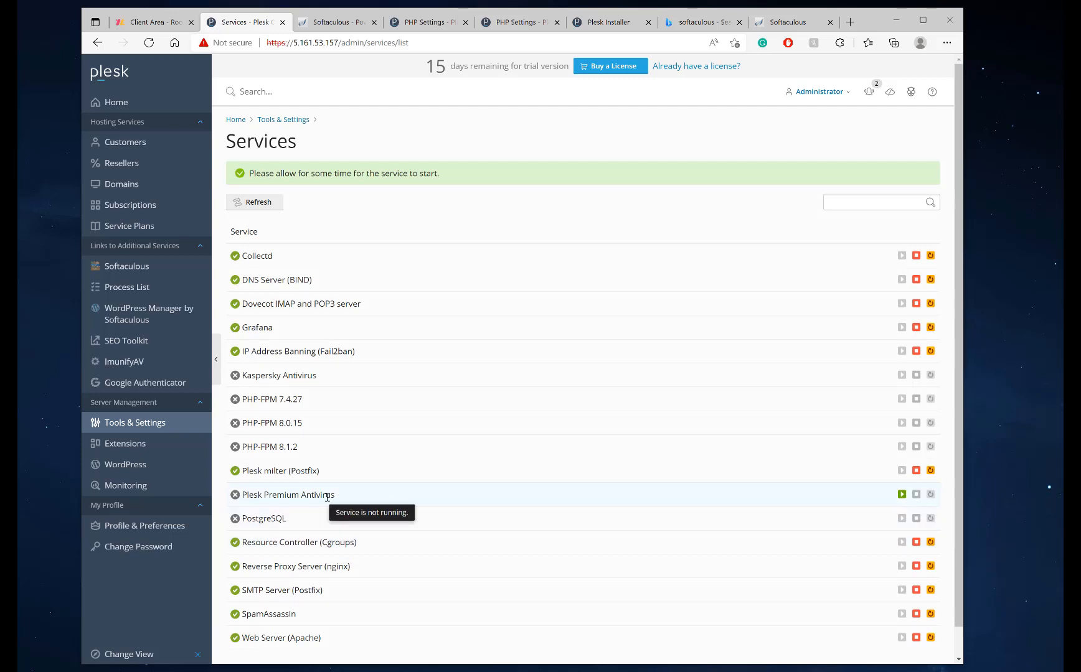
left_click(902, 495)
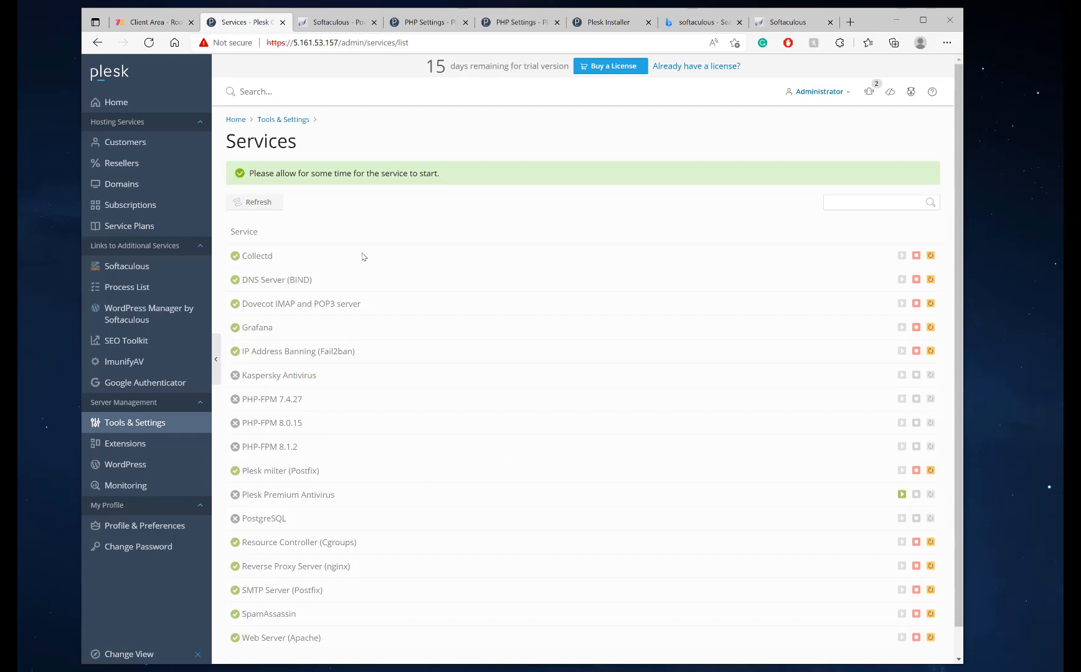
scroll(335, 454, "down", 1)
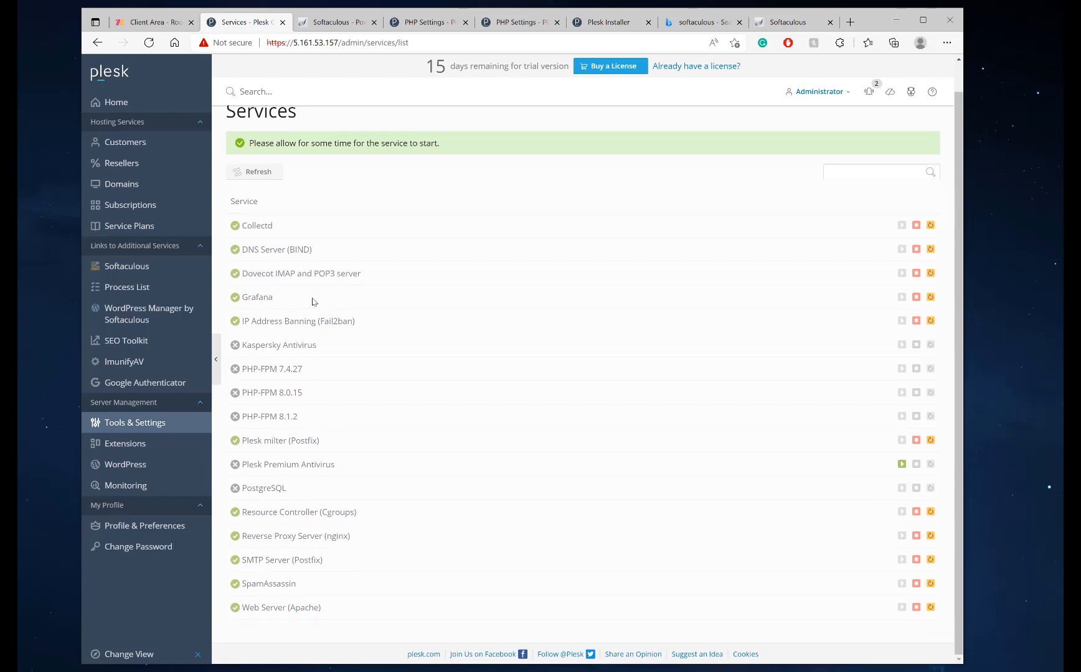
scroll(440, 274, "up", 1)
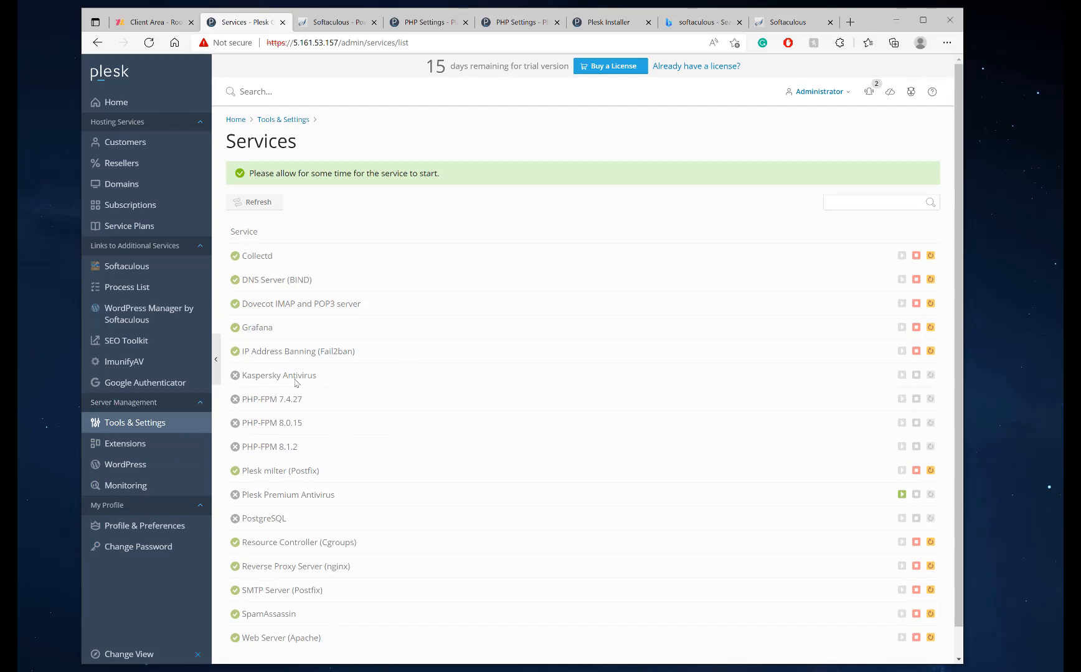
scroll(296, 383, "down", 1)
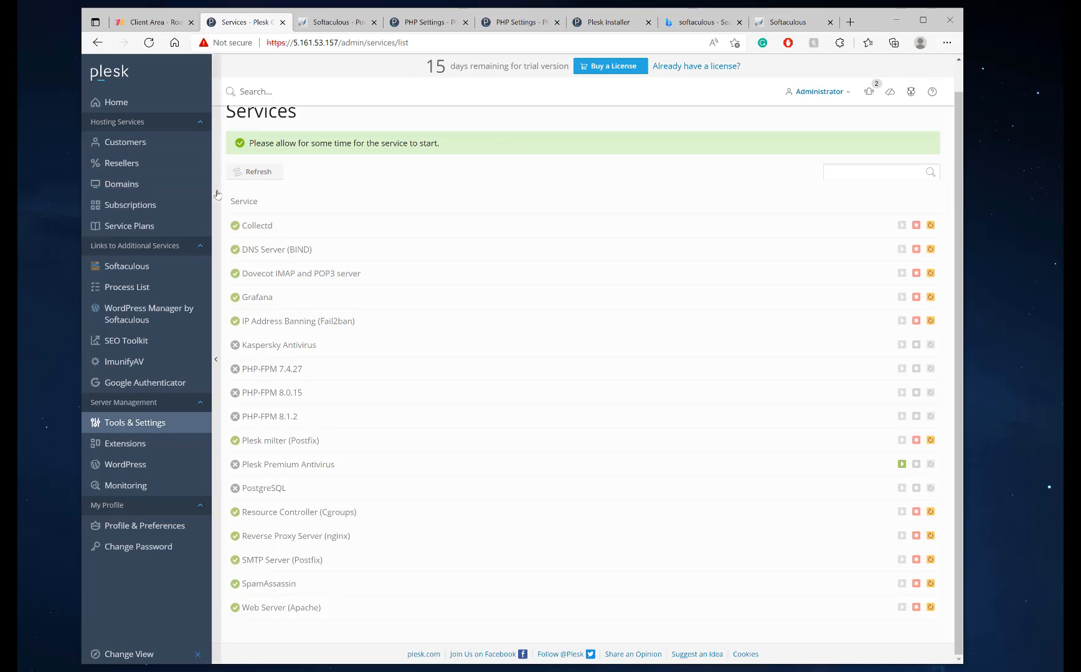
Confirm Plesk Premium Antivirus is still stopped in Services Management, then head to Extensions
left_click(145, 424)
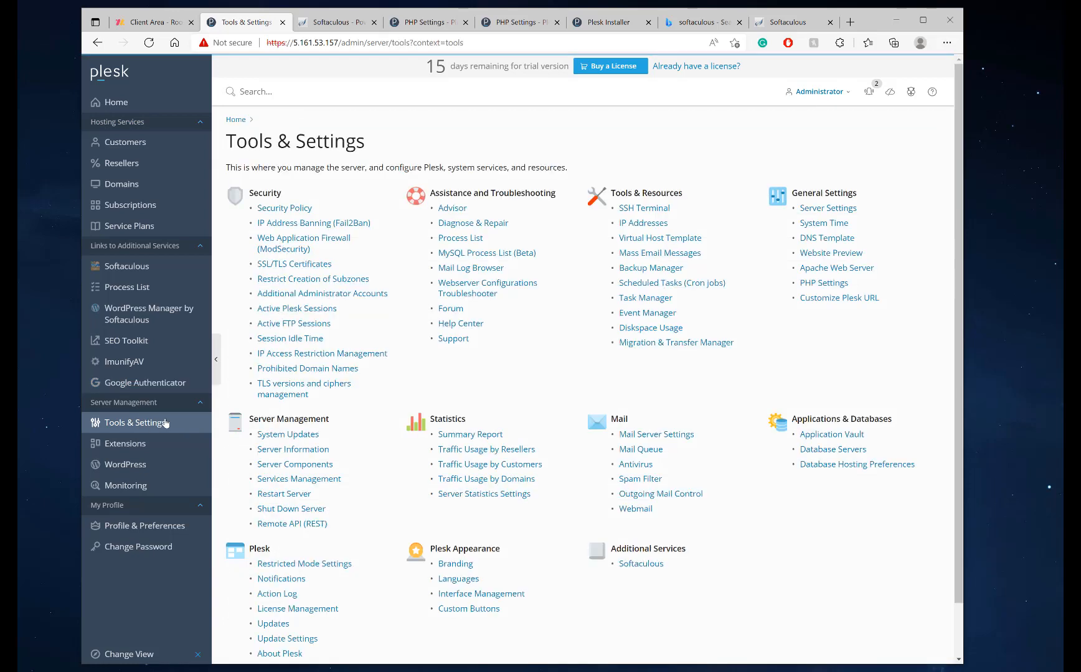
left_click(298, 480)
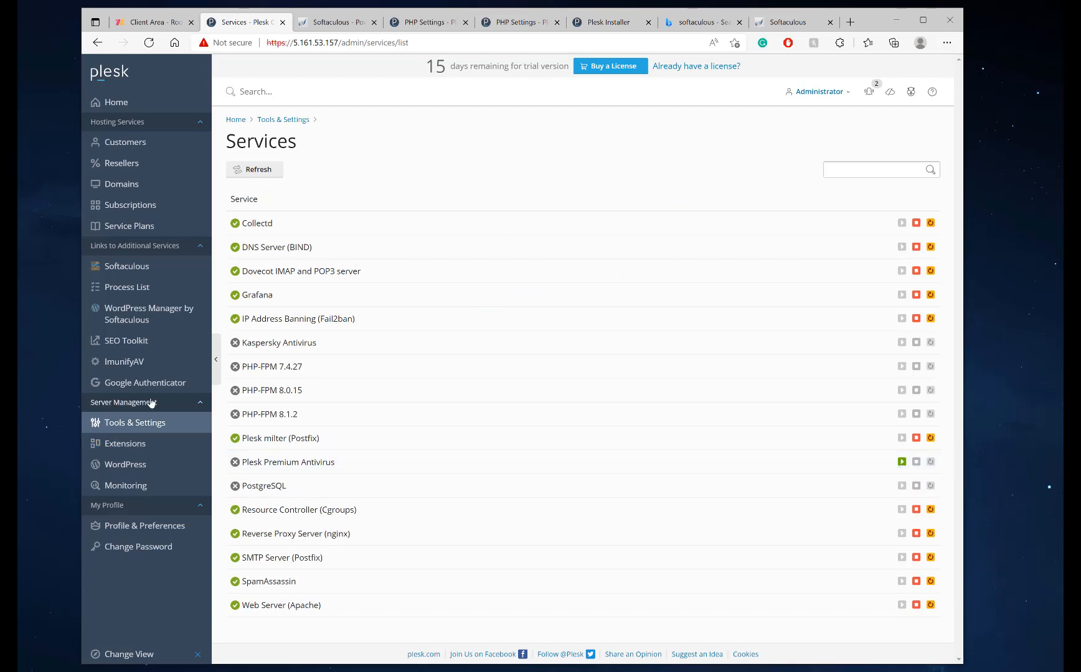
left_click_drag(341, 465, 245, 464)
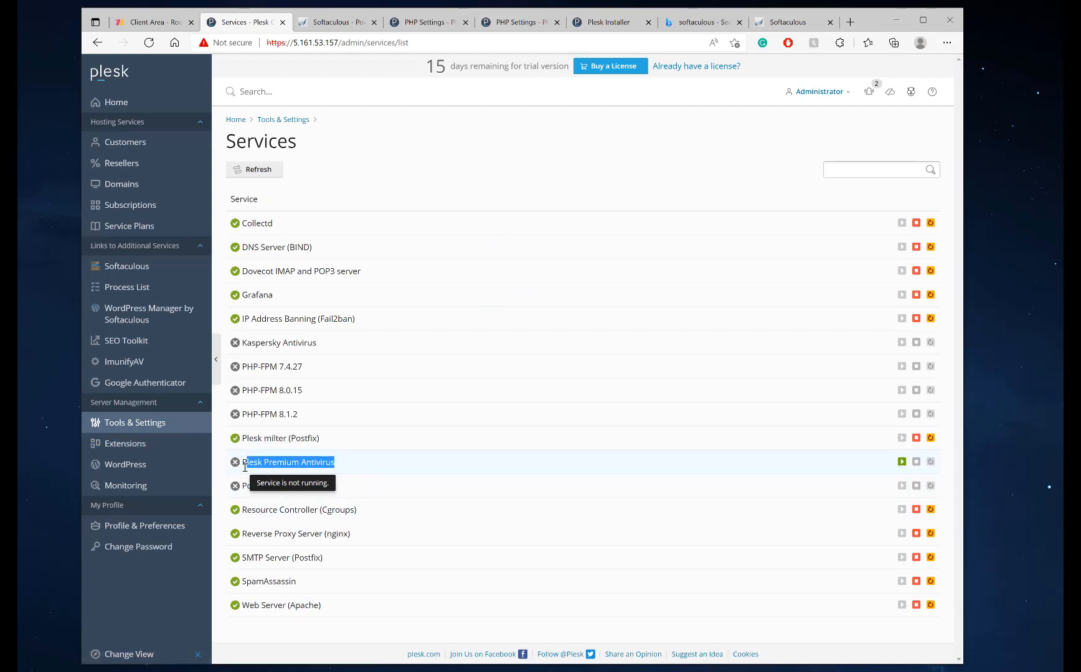
left_click(128, 424)
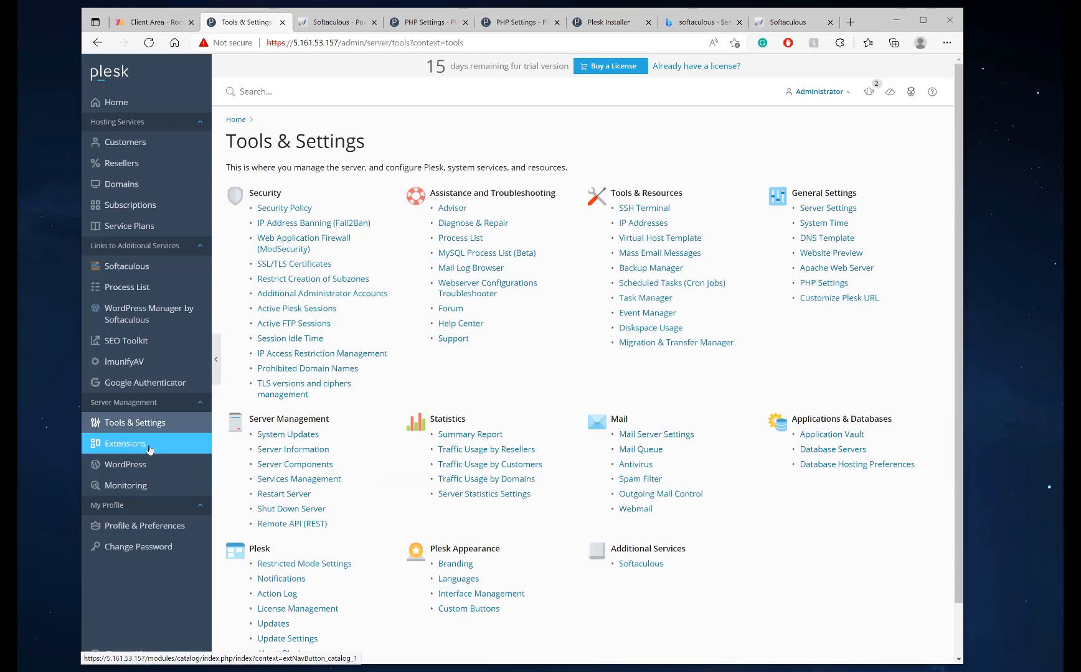
left_click(149, 448)
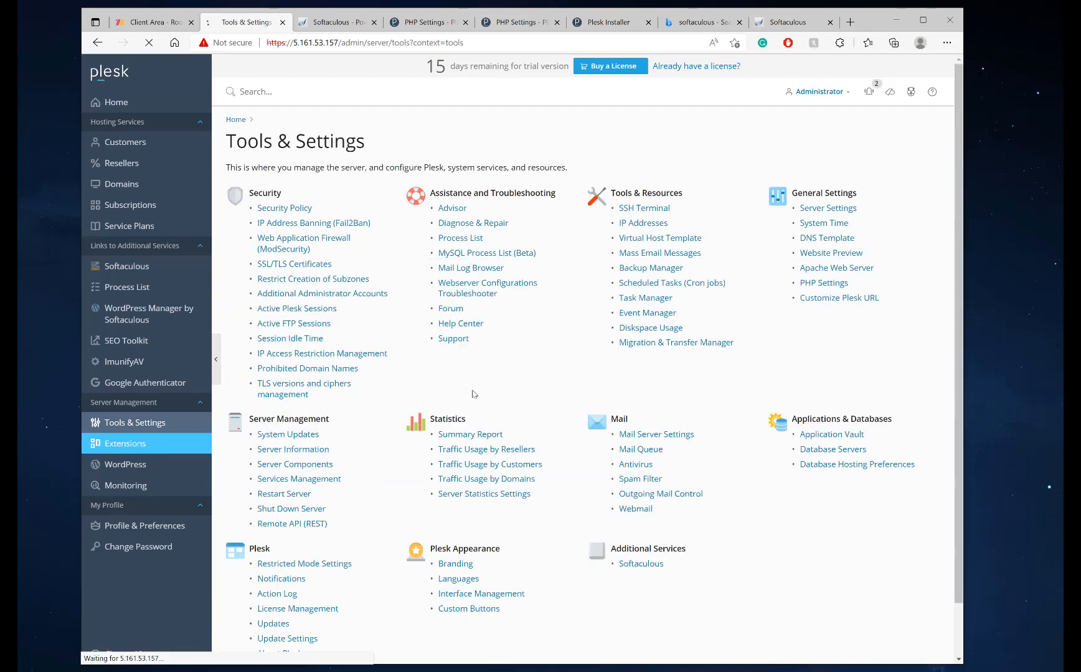
Search the catalog for 'Anti=virus' and open the Premium Antivirus for Servers page
left_click(753, 170)
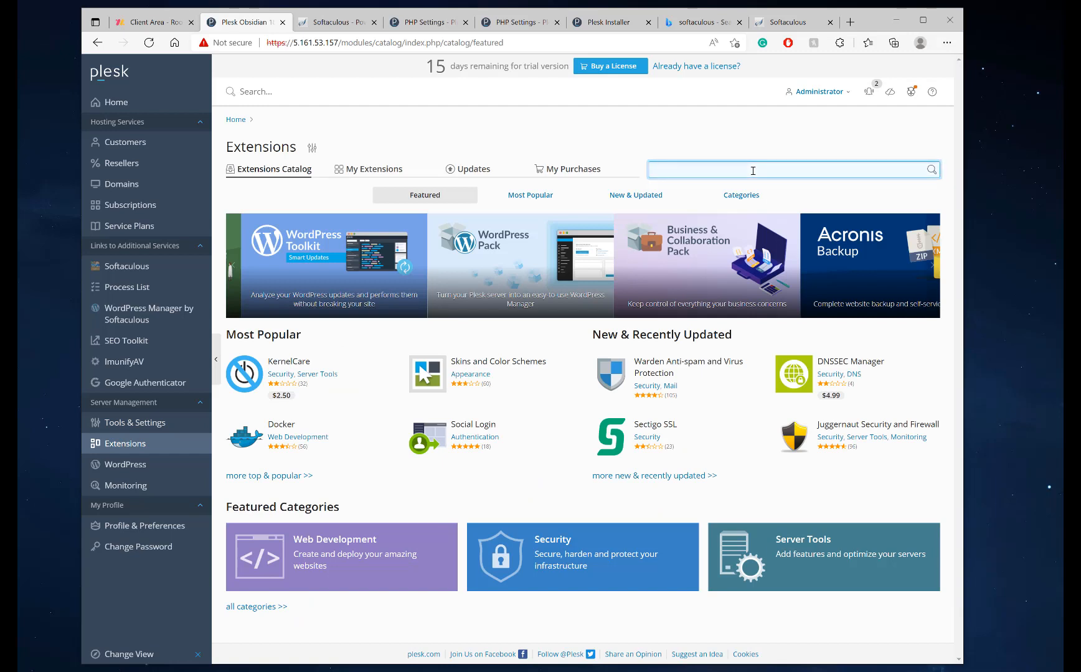
type("Plesk pre")
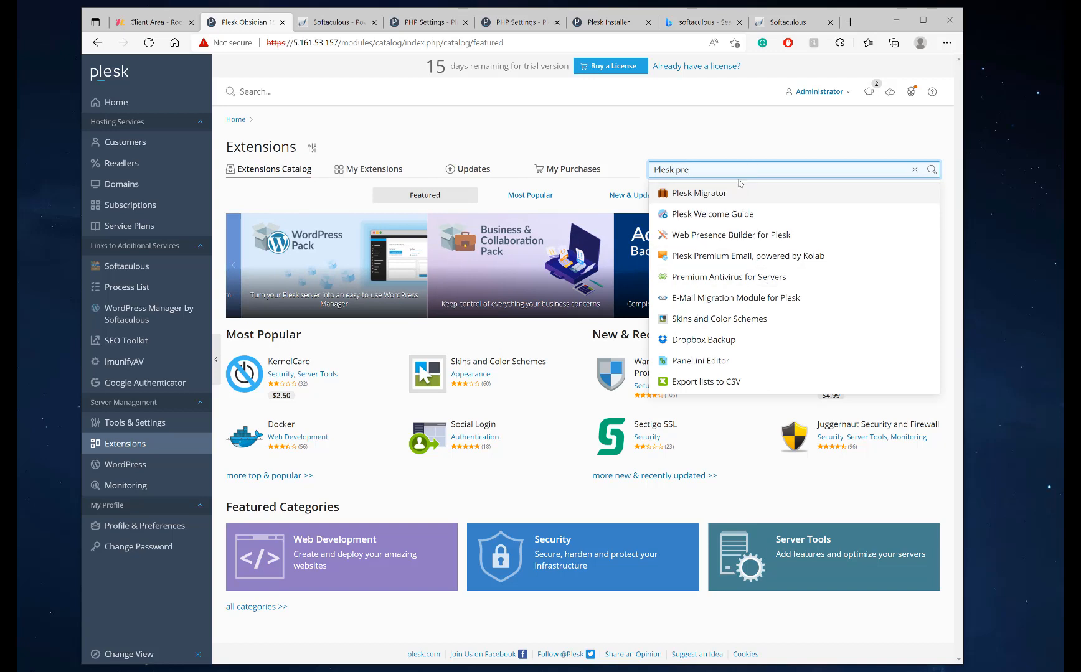
key("ctrl+a")
type("Anti")
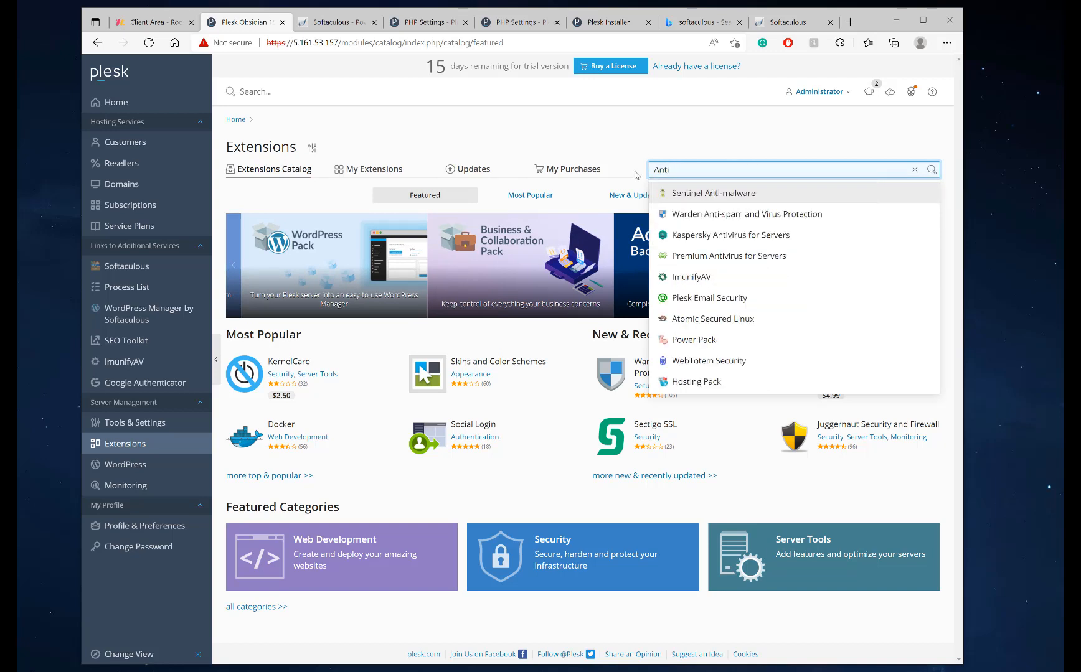
type("=virus")
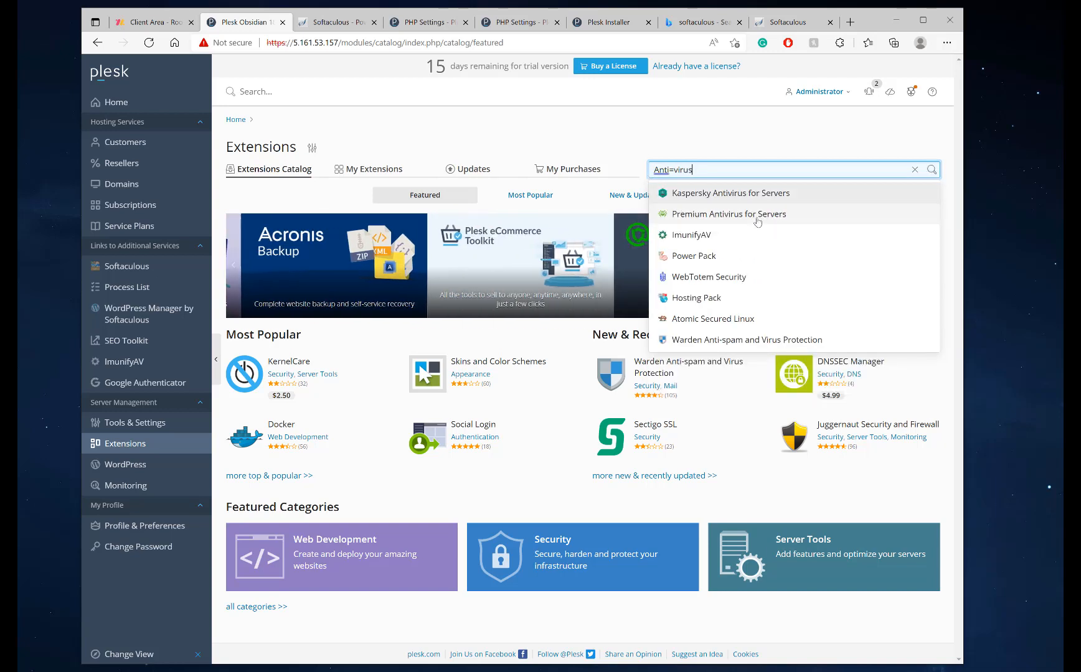
left_click(757, 214)
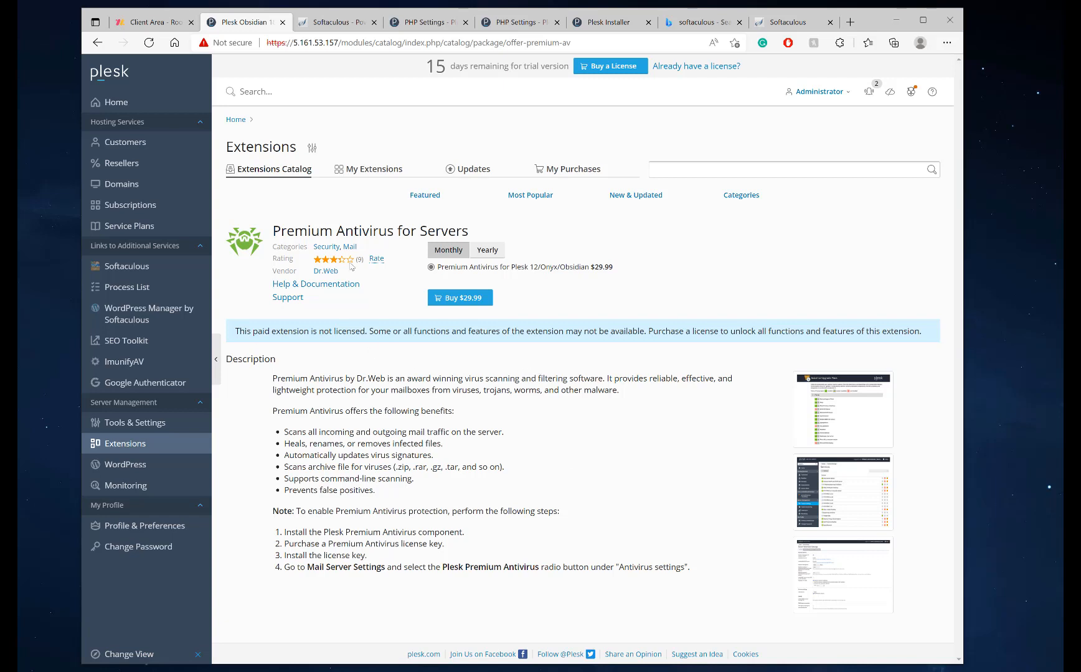
left_click_drag(280, 228, 463, 228)
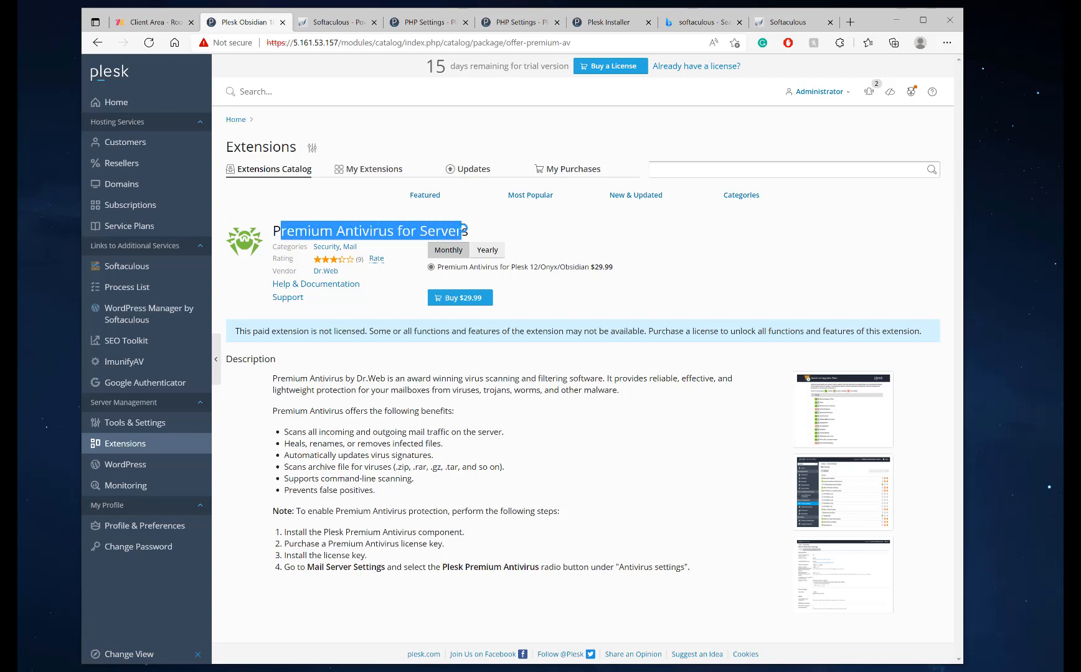
left_click(591, 242)
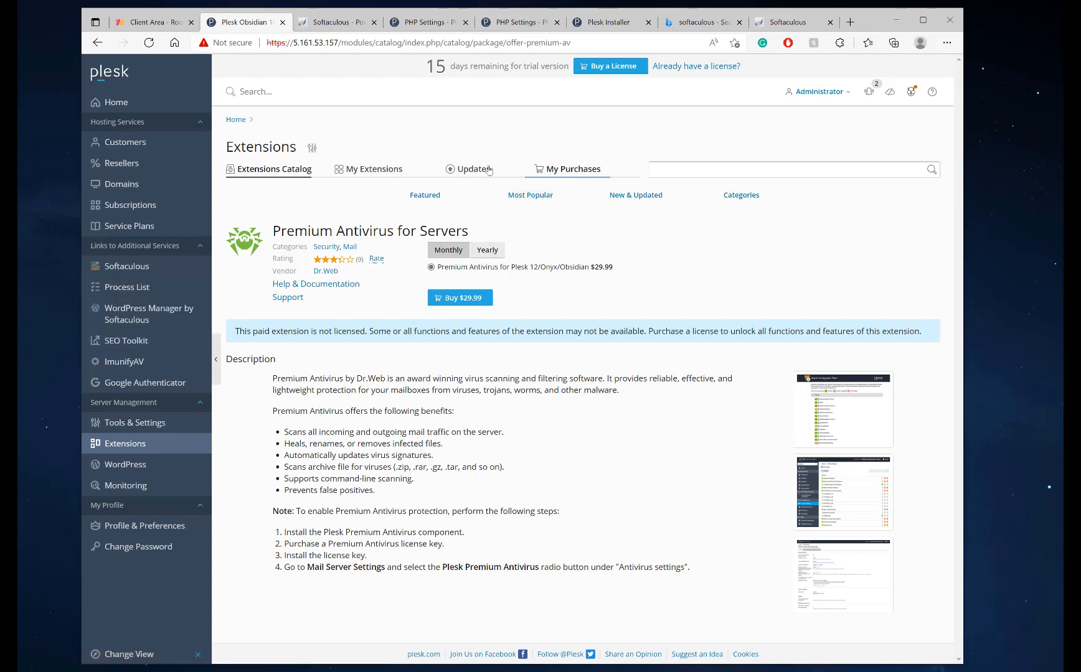
Review the installed extensions and Diskspace Usage Viewer's details (version 2.0.9-38), then return to the overview
left_click(372, 169)
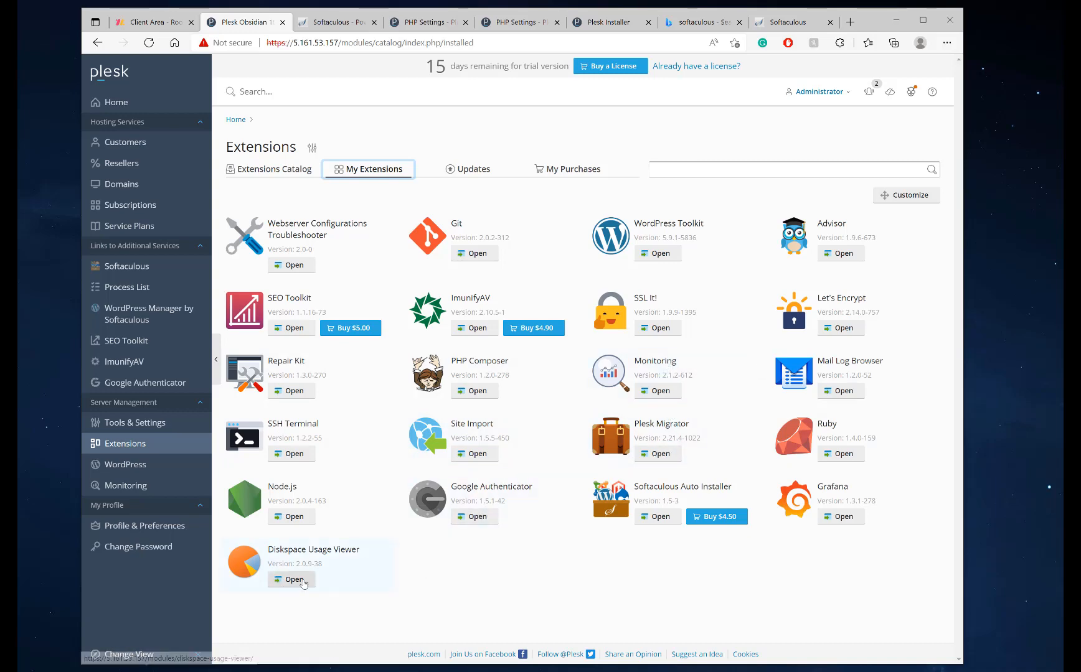
left_click(297, 547)
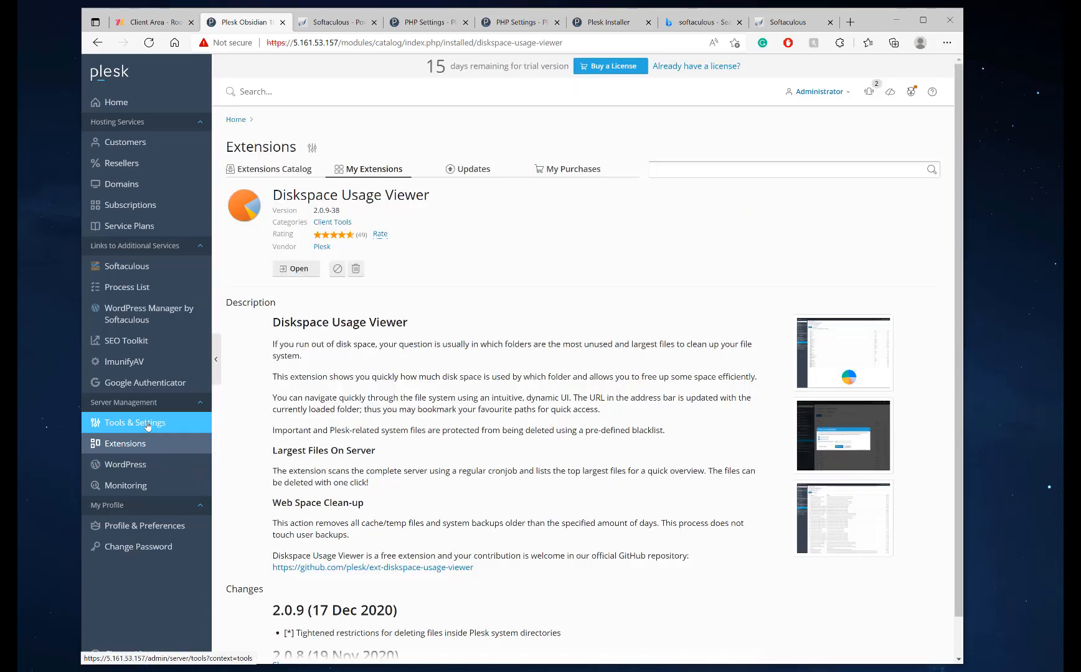
left_click(148, 425)
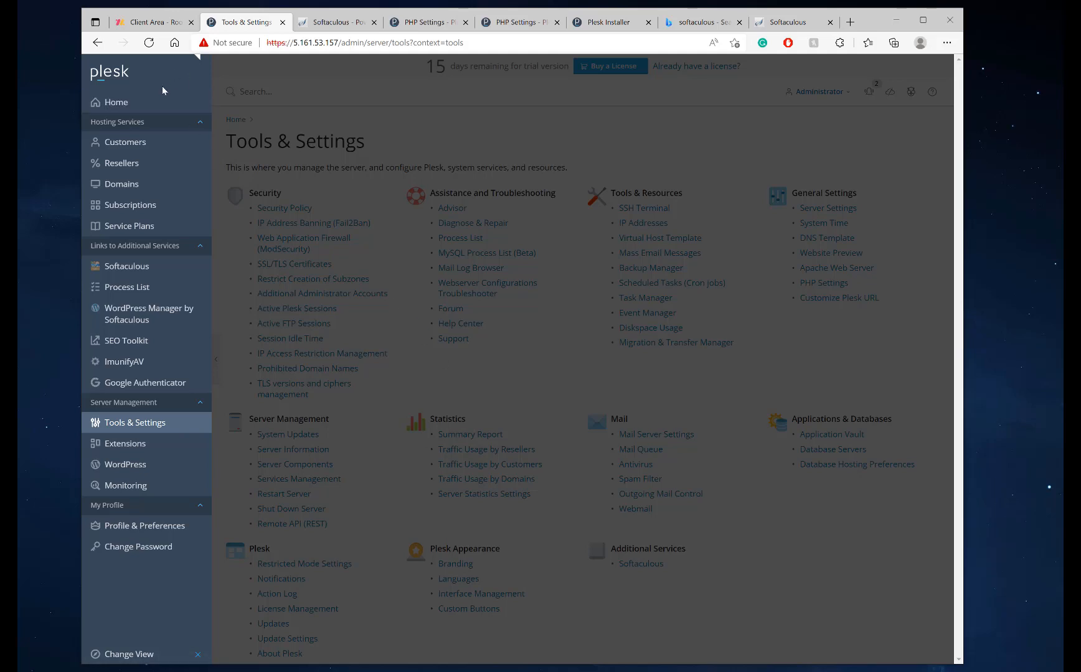
left_click(157, 103)
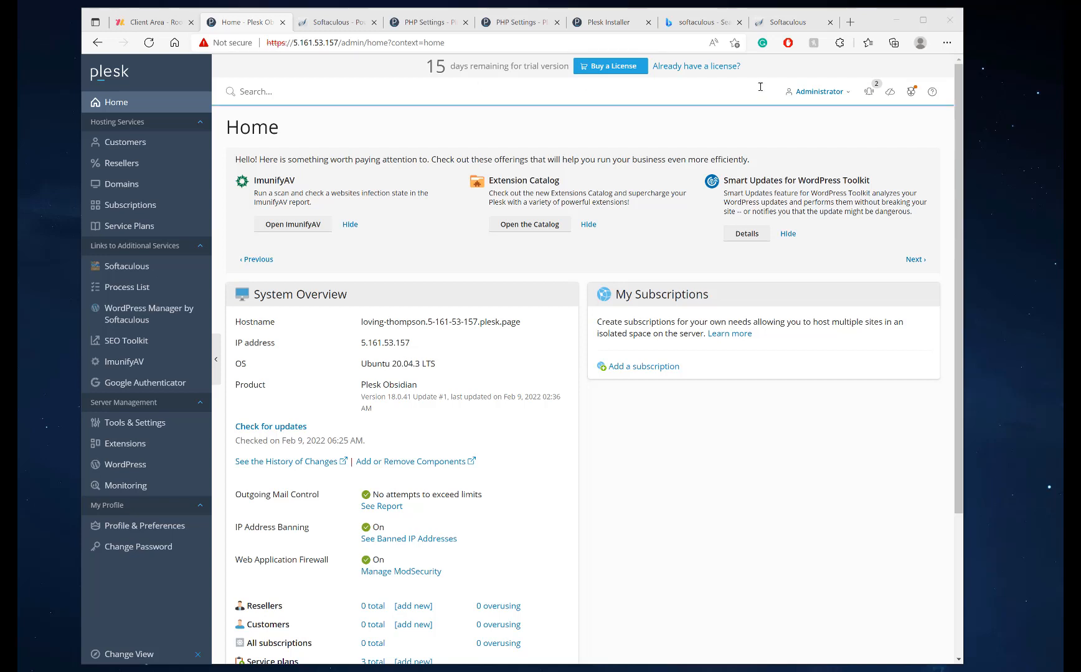
Load rootpal.com in a new Edge tab
left_click(851, 23)
type("root")
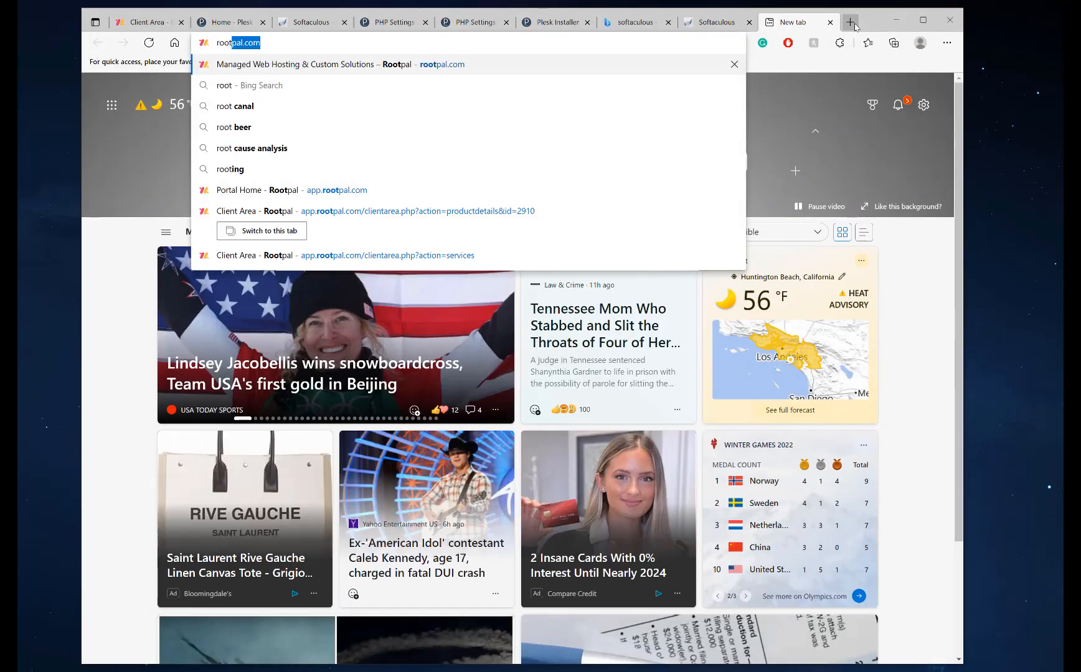
key("Return")
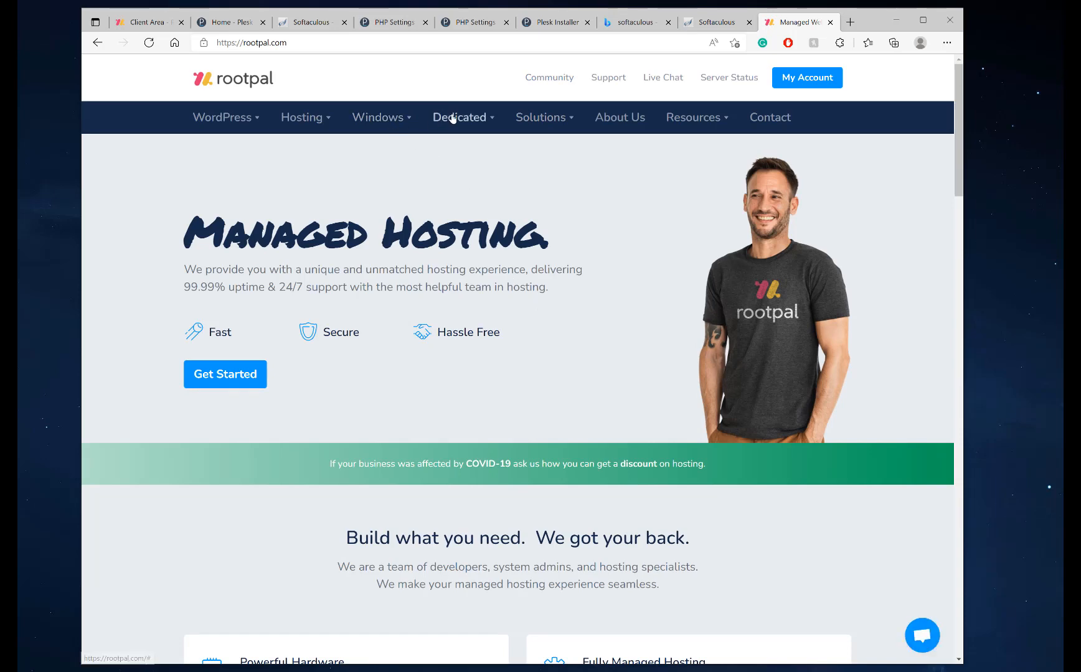
Go to Managed VPS Hosting under Dedicated and review its four tiers, $15 to $75 per month
mouse_move(452, 118)
left_click(456, 155)
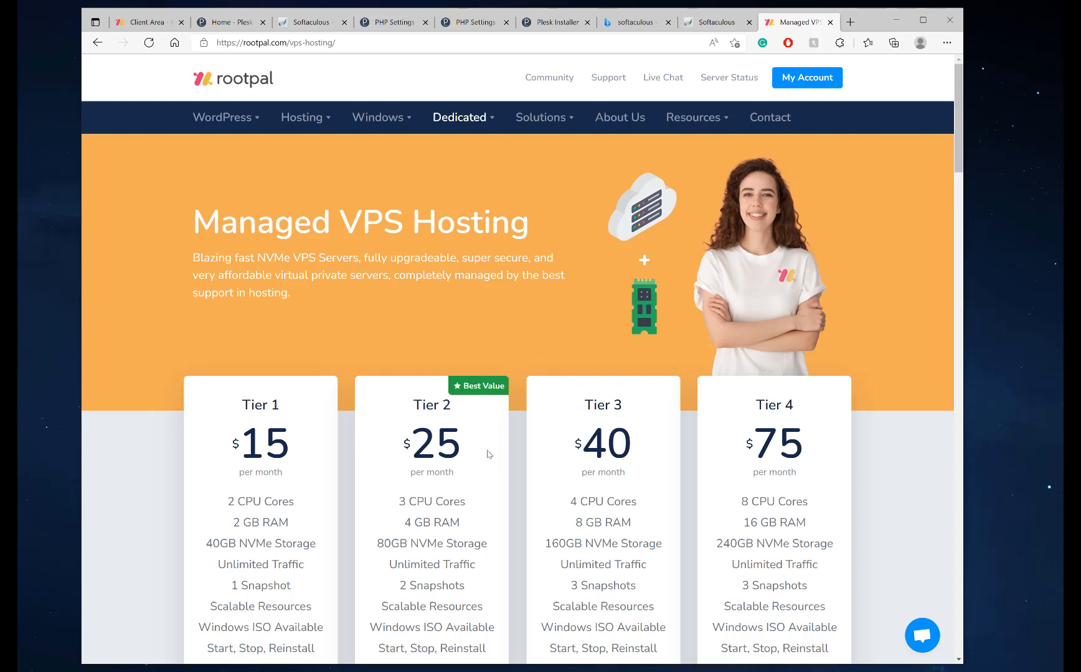
scroll(436, 404, "down", 7)
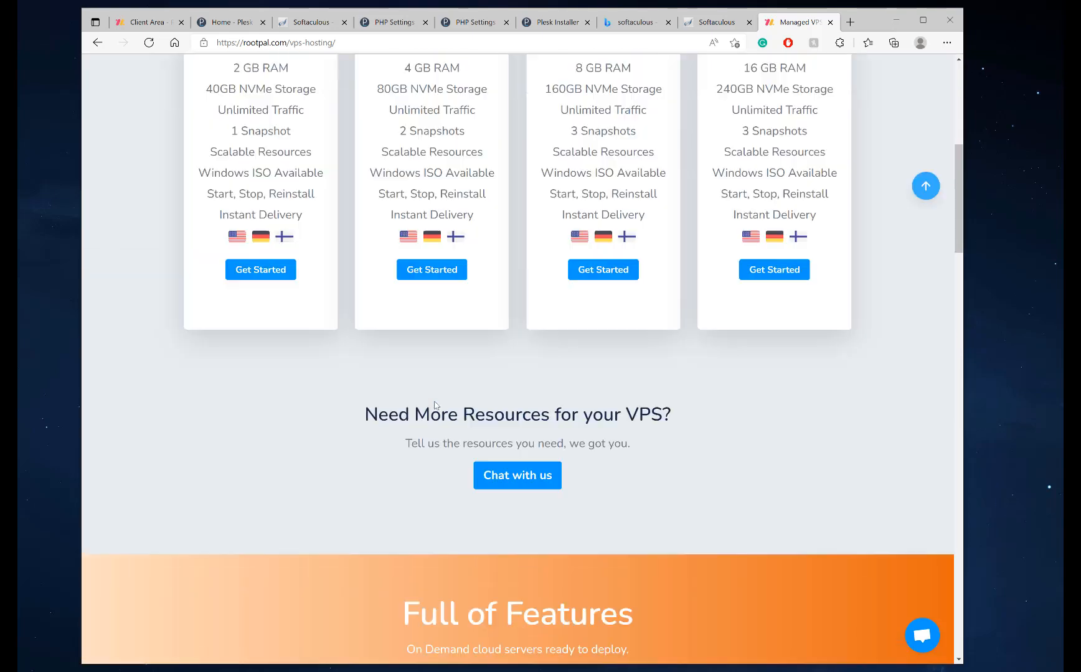
scroll(435, 406, "up", 7)
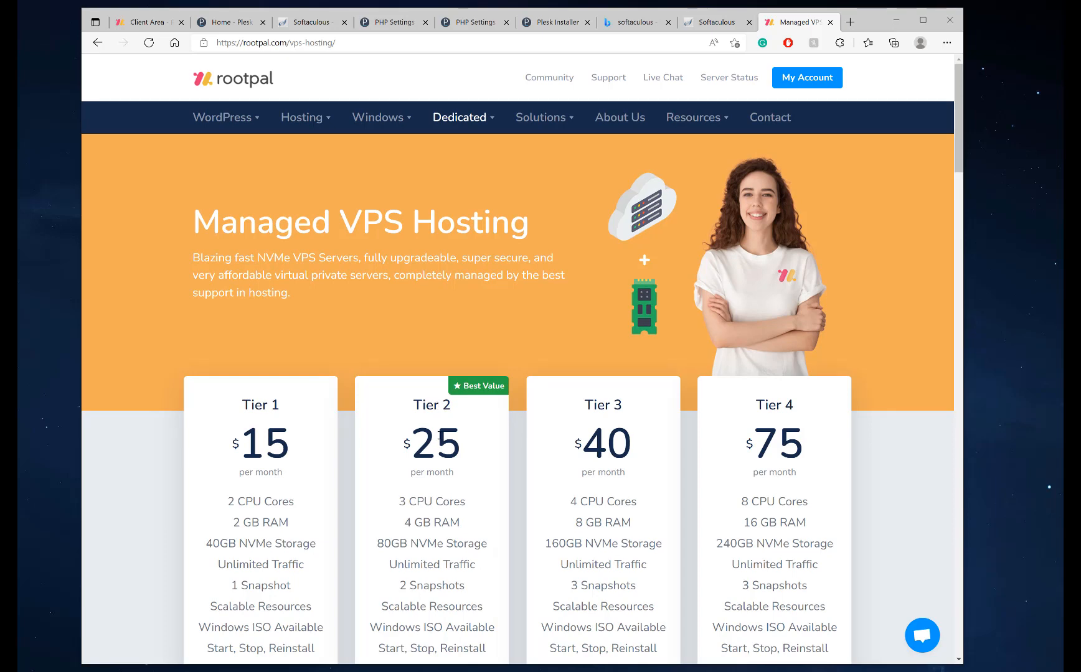
scroll(845, 304, "down", 3)
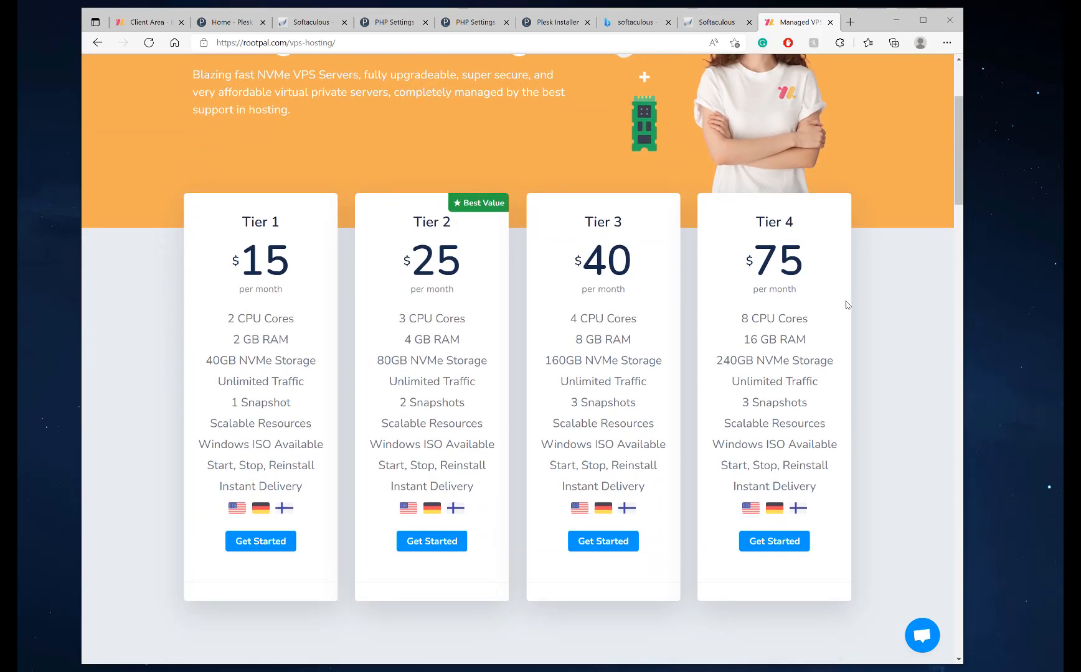
scroll(873, 294, "up", 3)
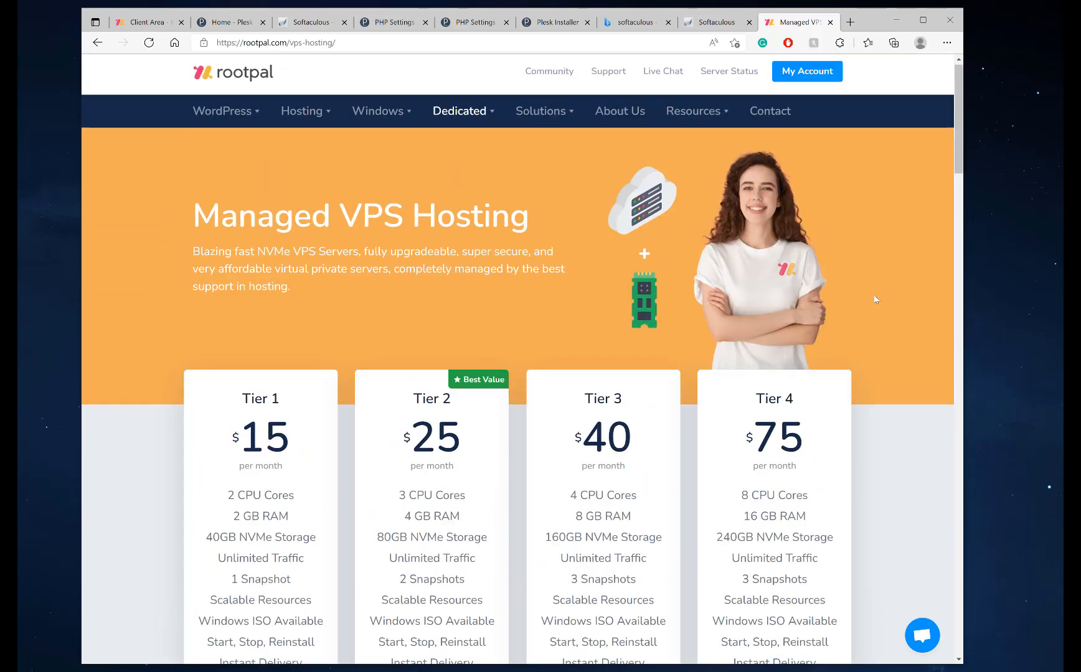